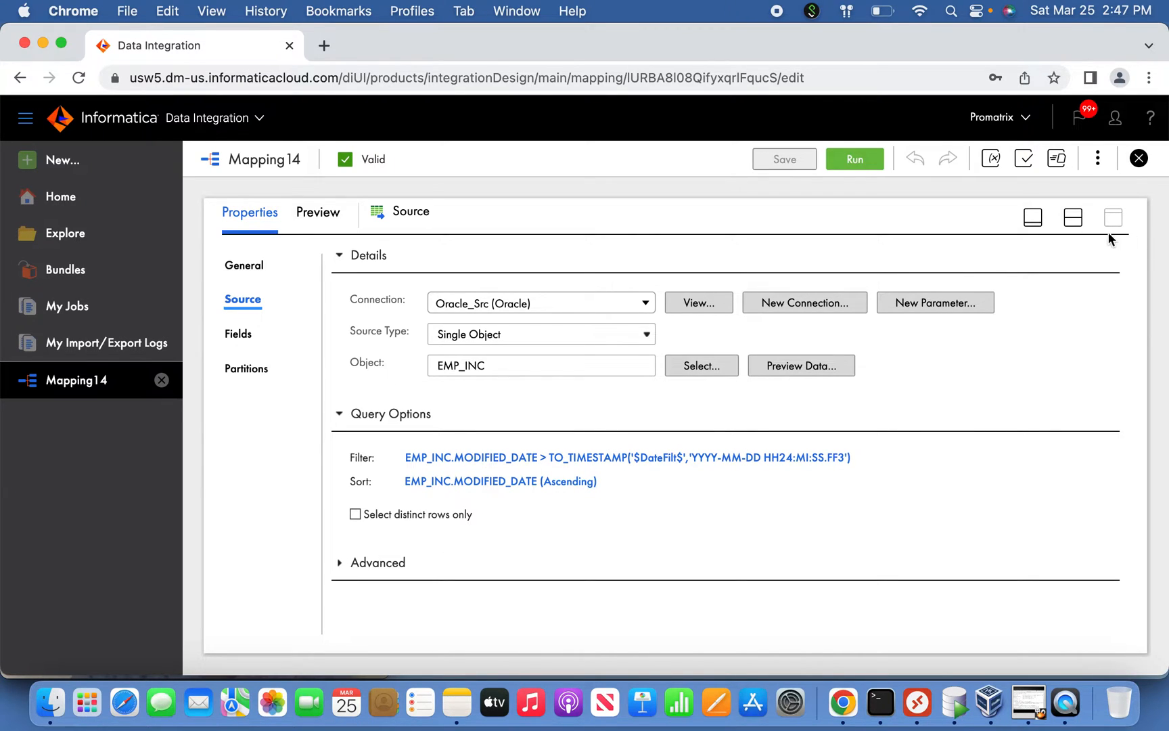
Show the mapping design and review the Group By settings of the Aggregator transformation
click(1036, 218)
click(647, 324)
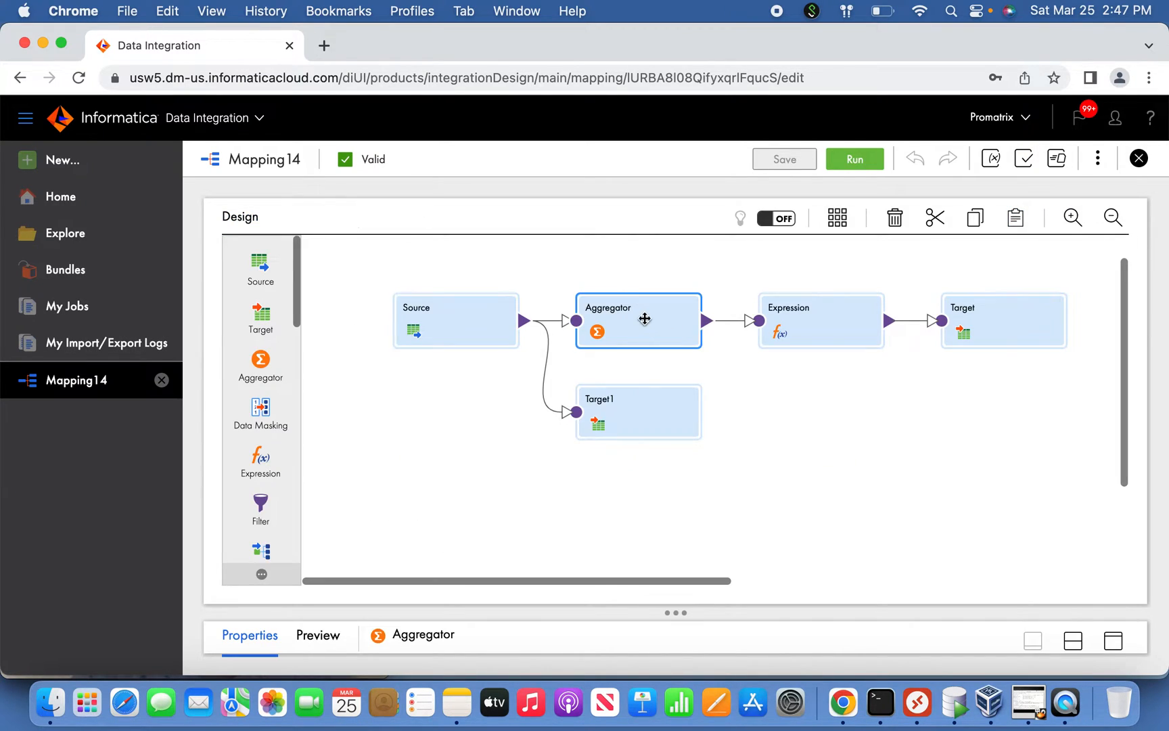
click(1113, 639)
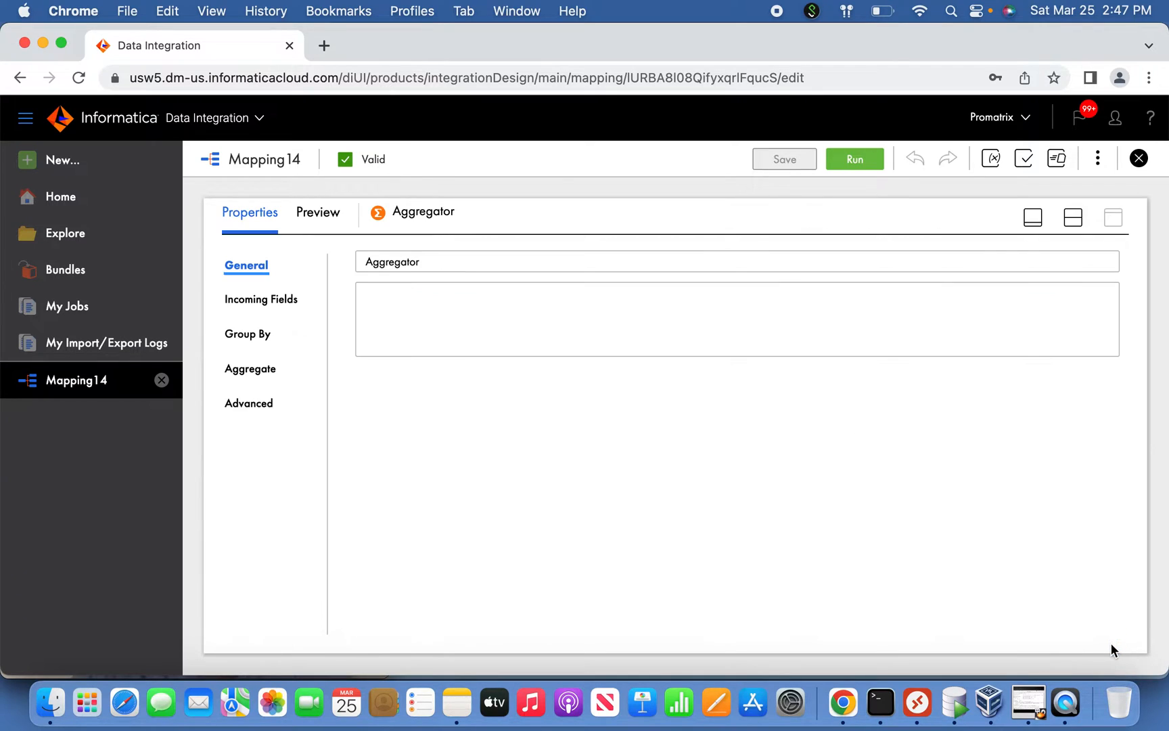
click(274, 338)
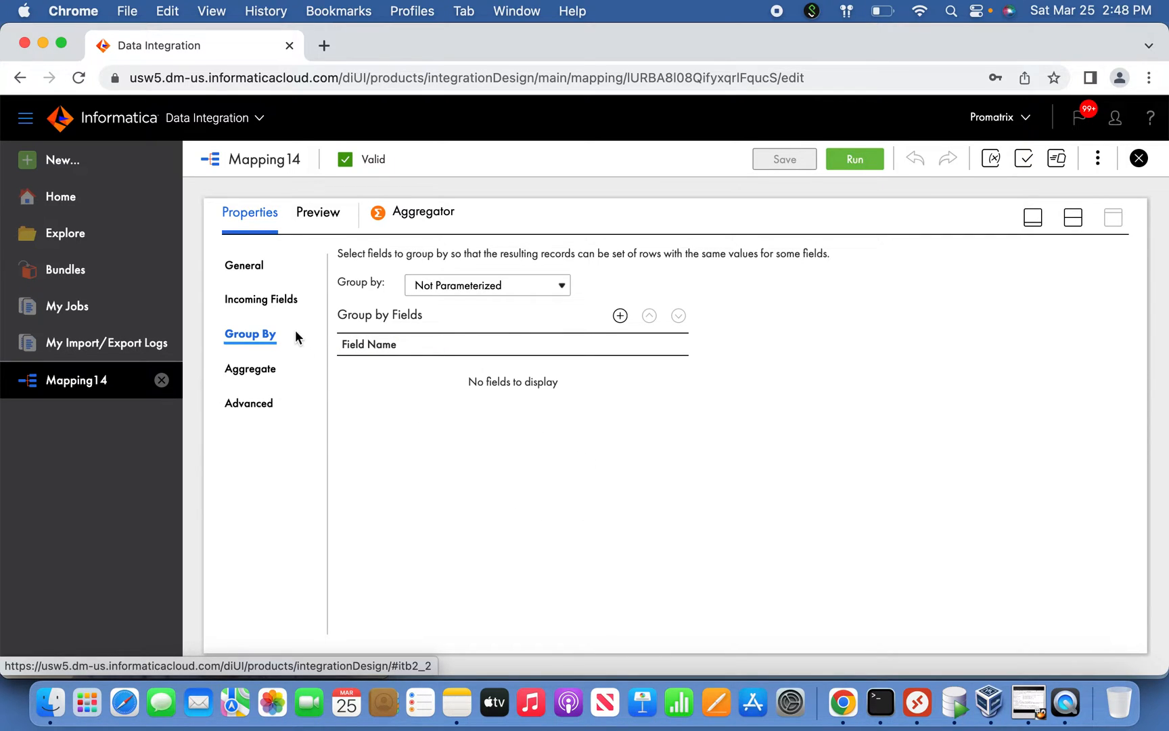
Switch to Oracle SQL Developer and run "select max(modified_date) from emp_inc;" in the src_usr worksheet
click(954, 703)
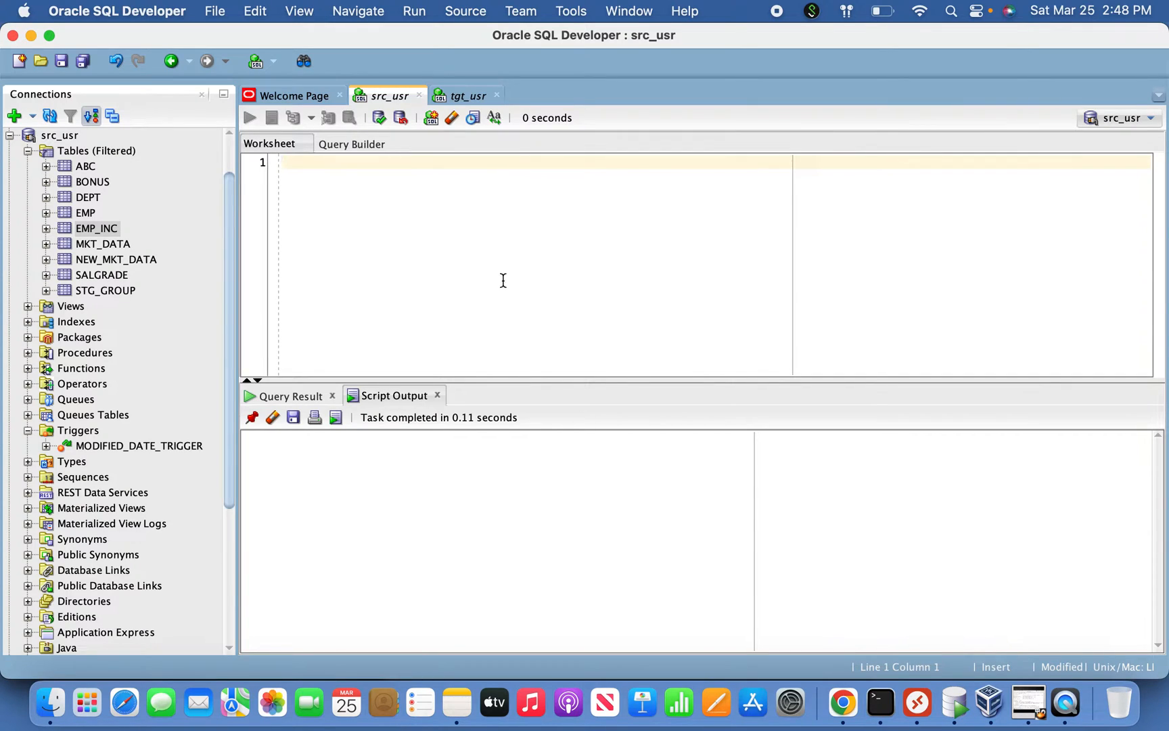
text(select)
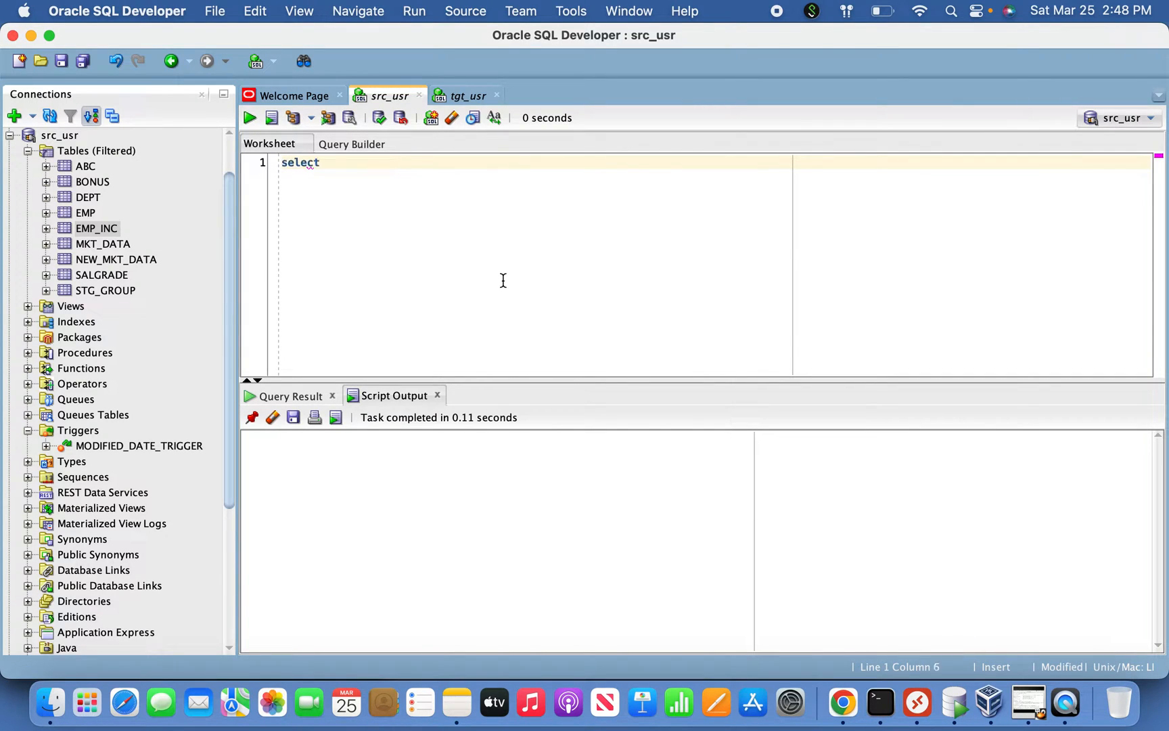
text( max)
text((modified_date)
text(())
key(BackSpace)
key(BackSpace)
text() from)
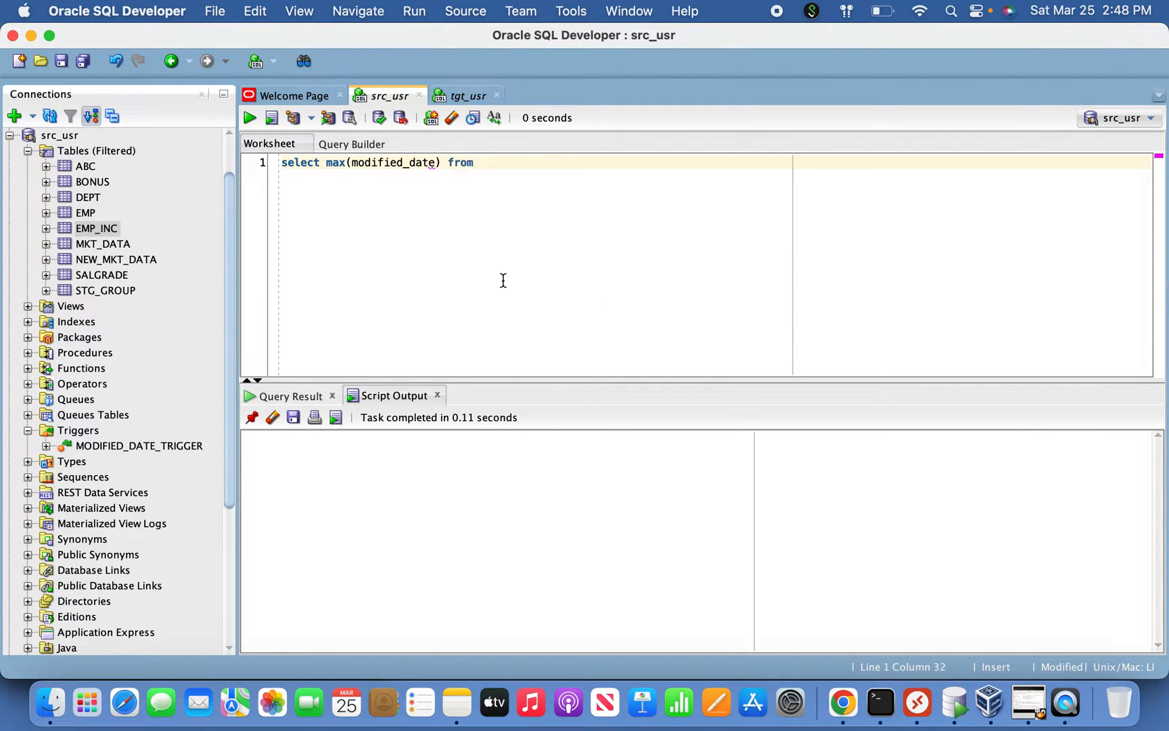
text( emp_inc;)
key(BackSpace)
key(BackSpace)
click(251, 116)
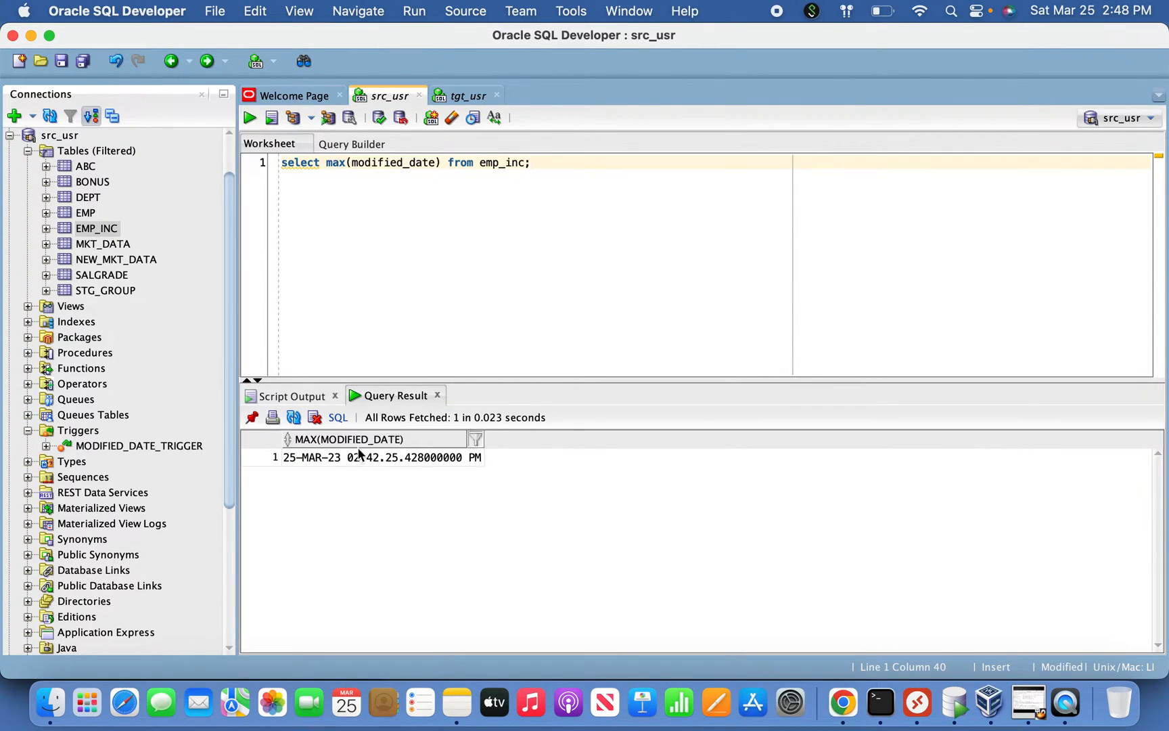
click(336, 460)
Switch back to Informatica Data Integration in Chrome and review the Aggregator's aggregate field expressions, then return to the mapping design
key(super+Tab)
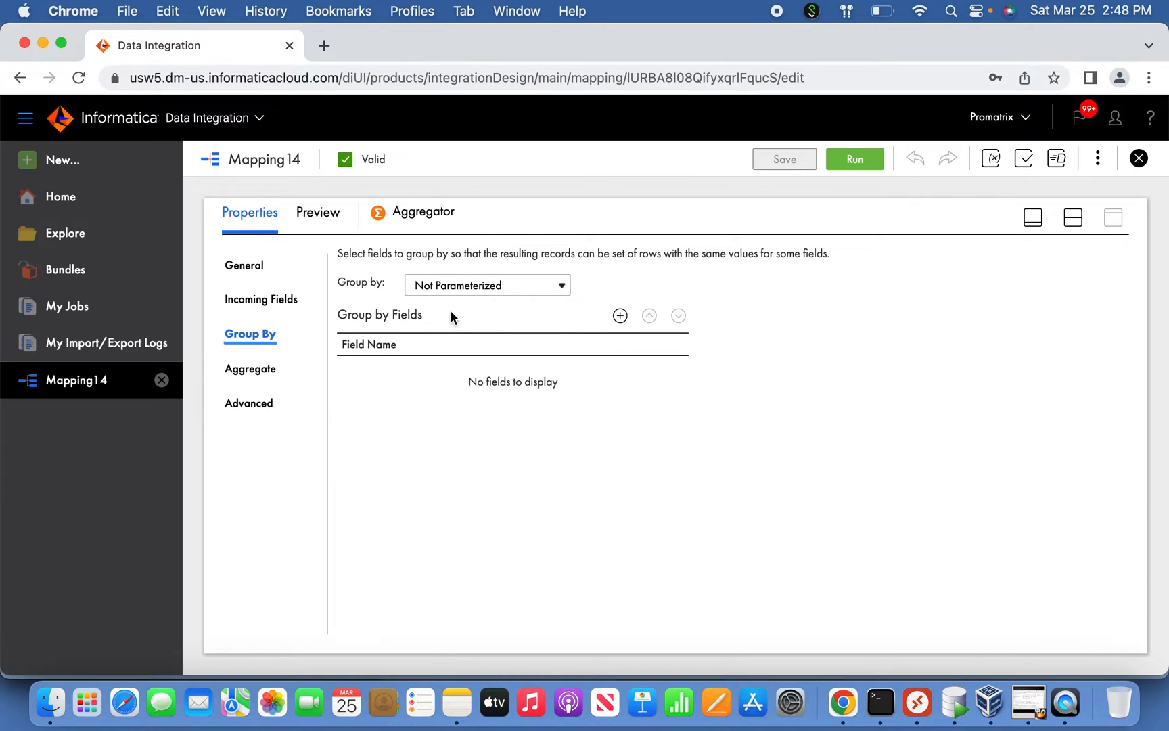
click(268, 370)
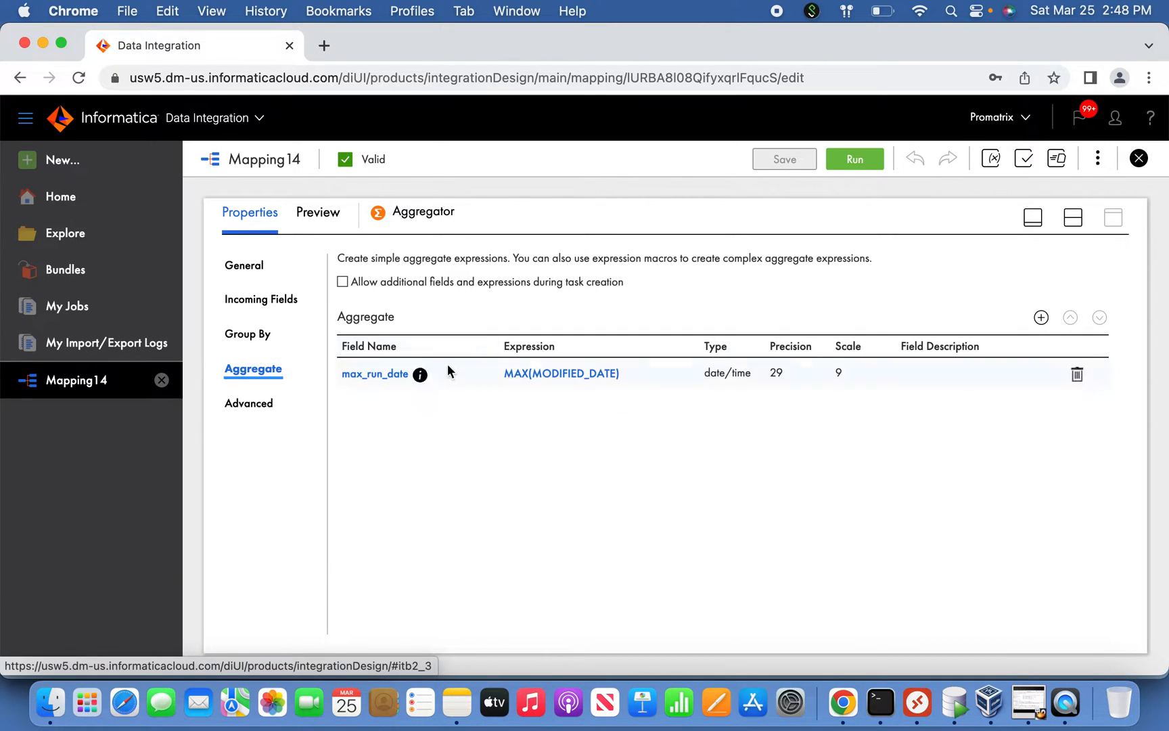
click(1040, 221)
Examine the ParameterVal field expression of the Expression transformation, including its $$DateFilt prefix and date format, without changing it
click(816, 329)
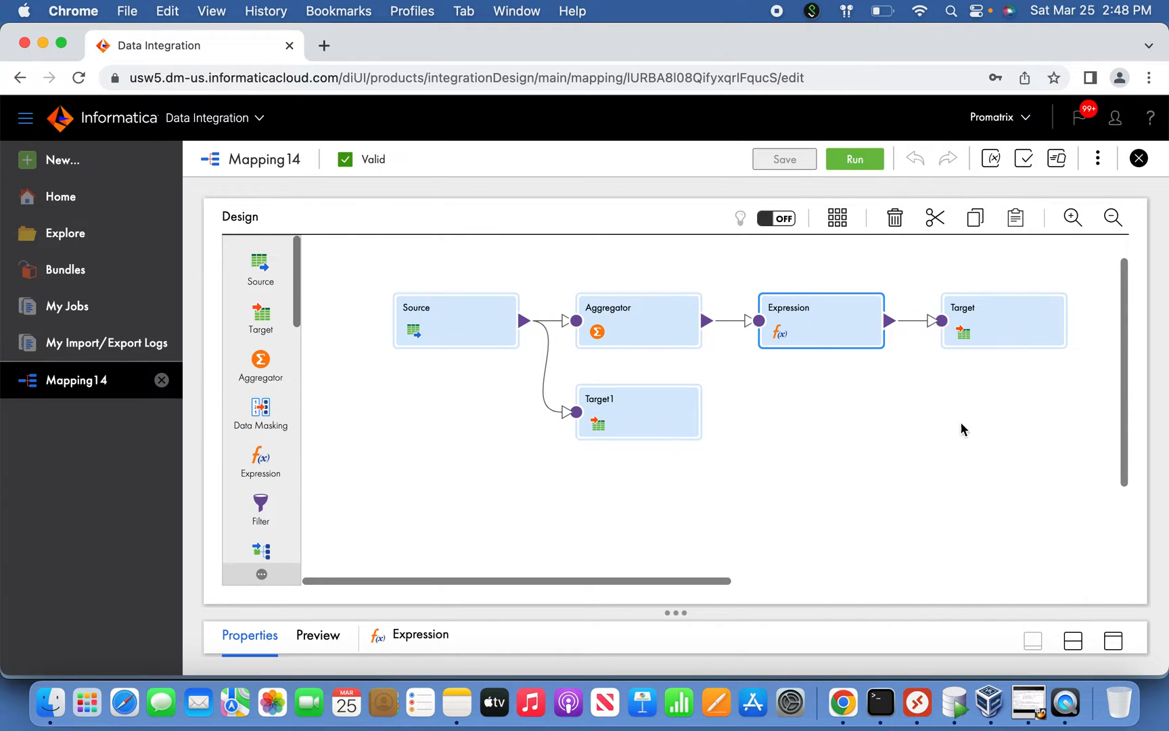
click(1114, 641)
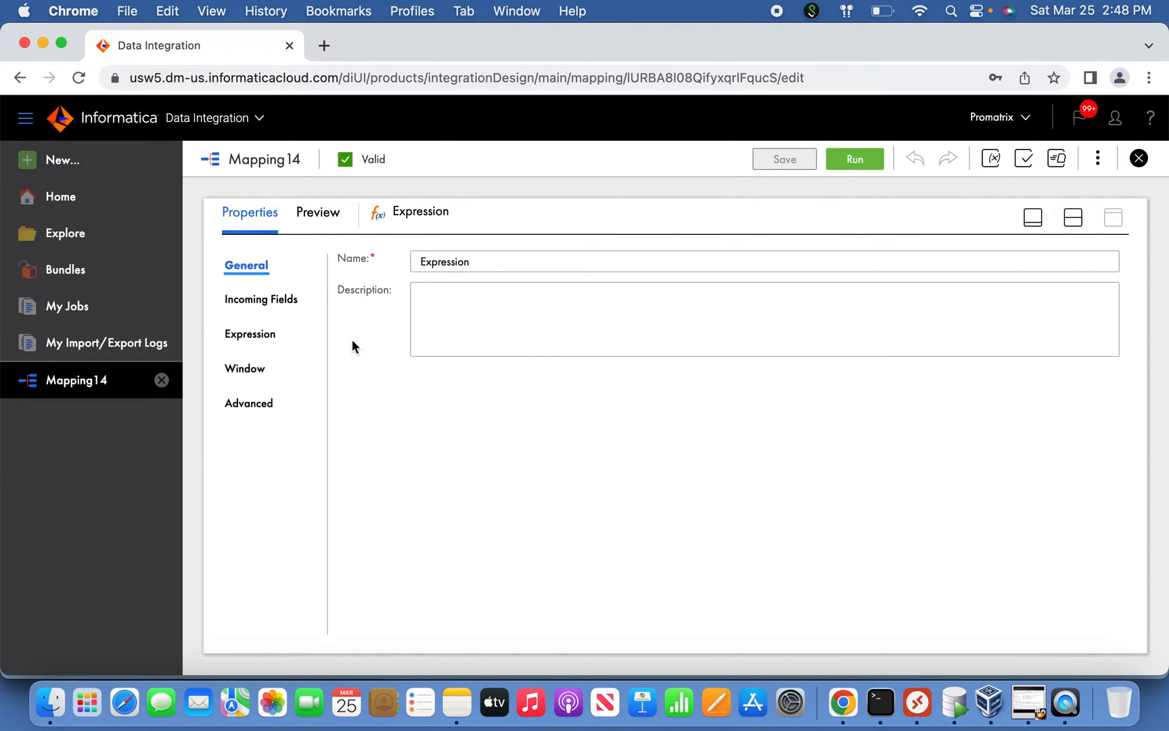
click(262, 340)
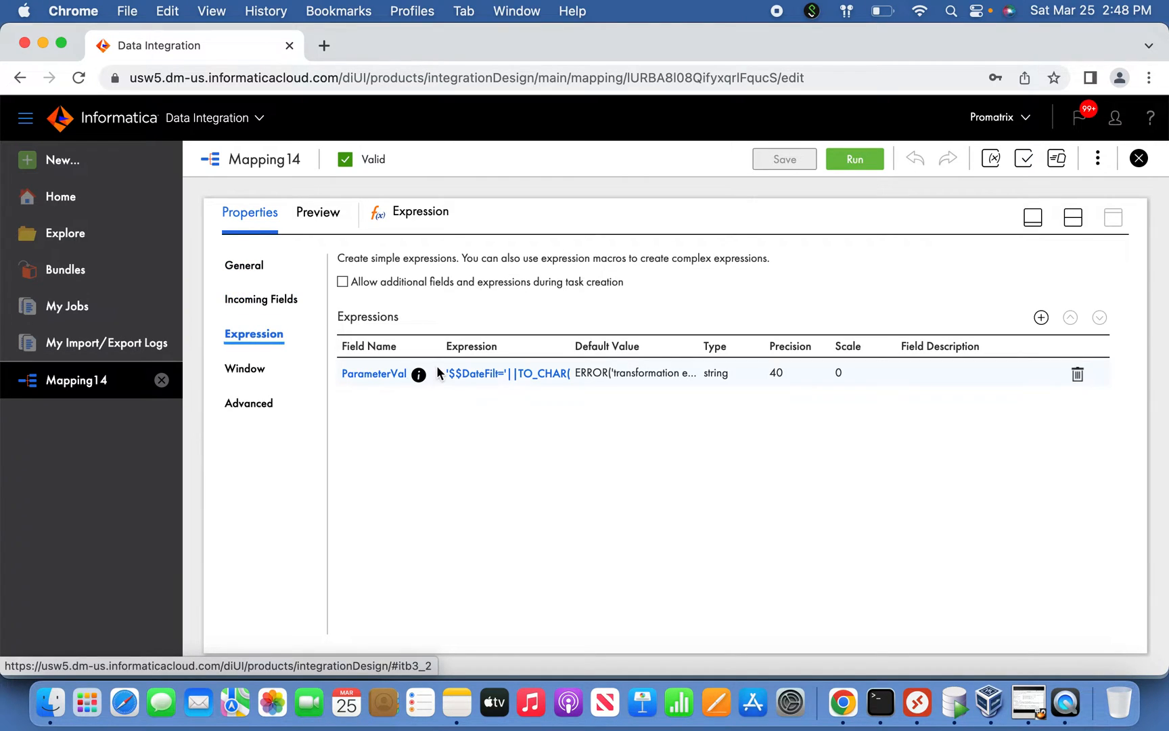
click(506, 379)
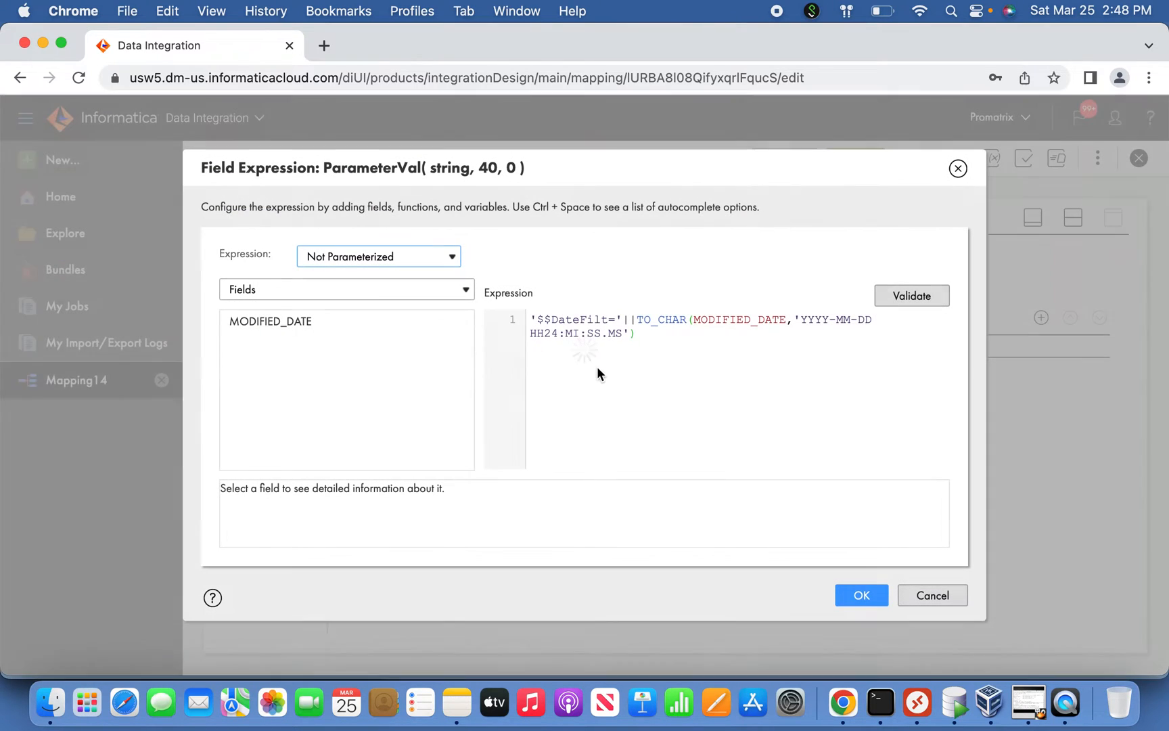
drag(540, 320, 612, 321)
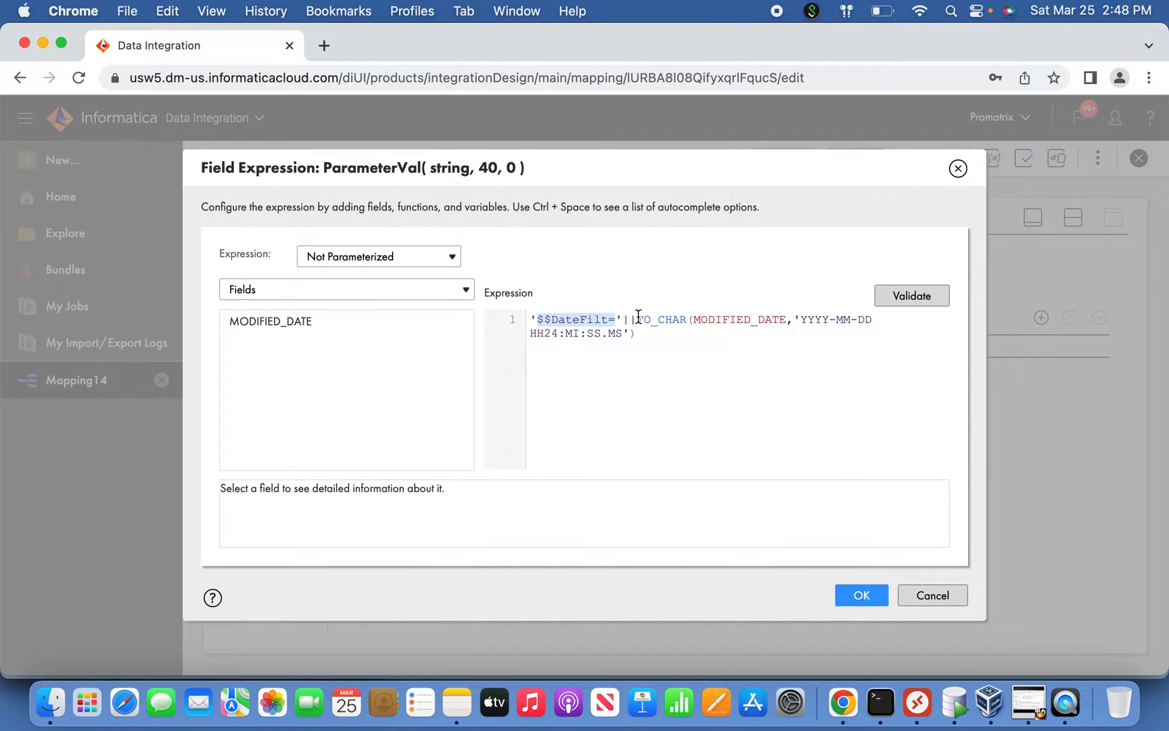
click(805, 319)
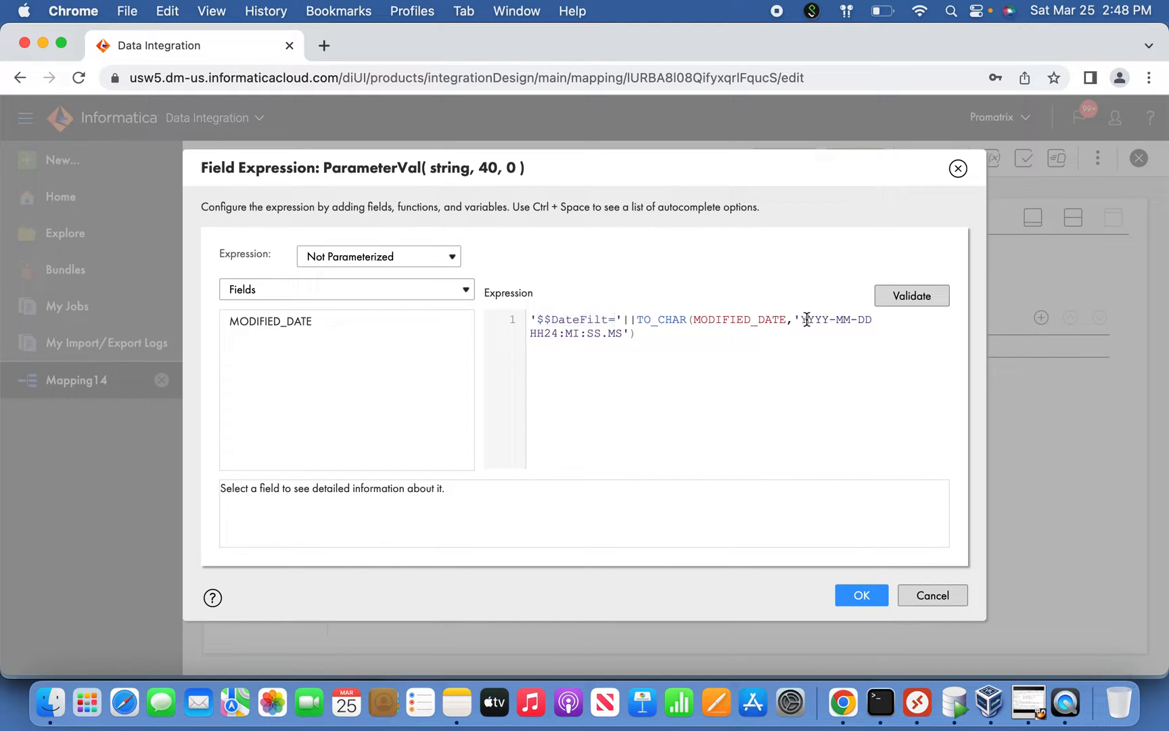
drag(806, 319, 812, 331)
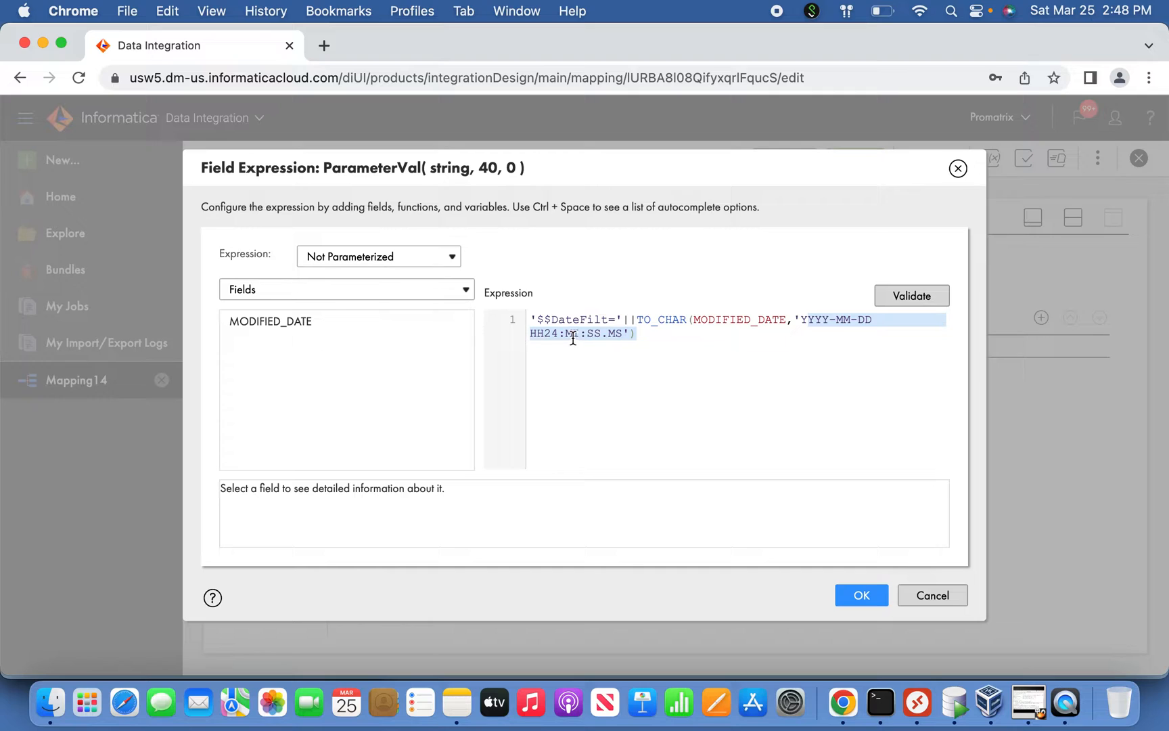
double_click(616, 335)
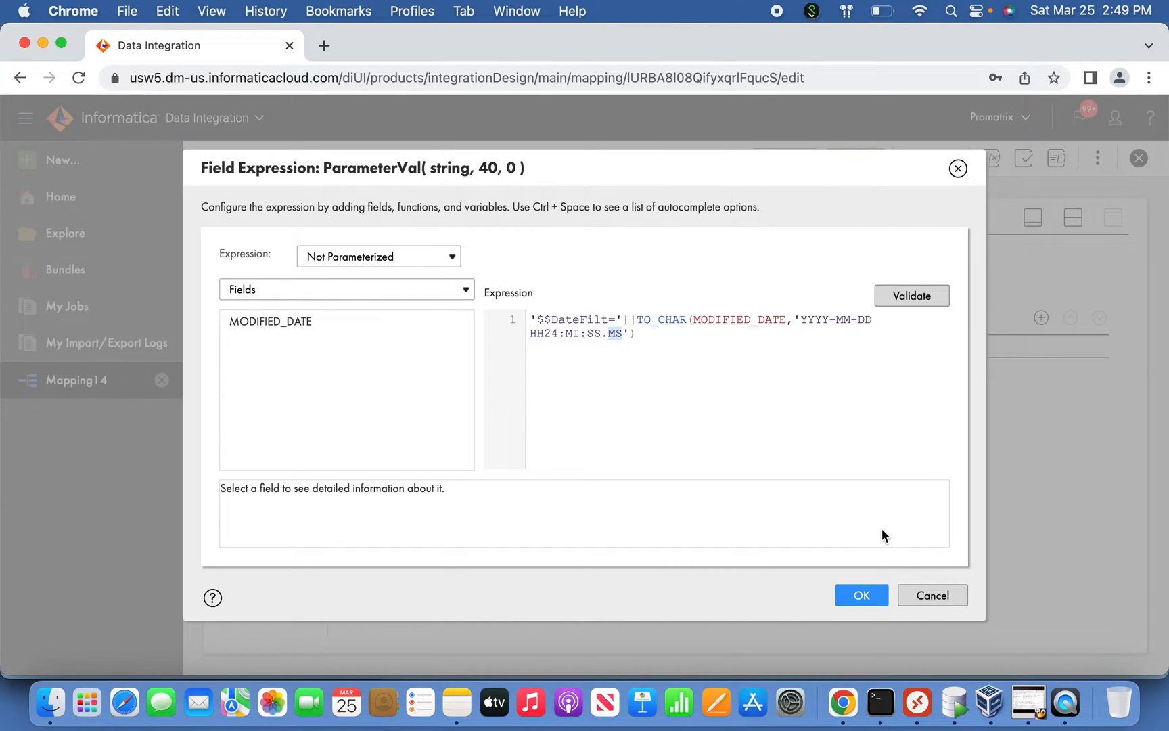
click(926, 595)
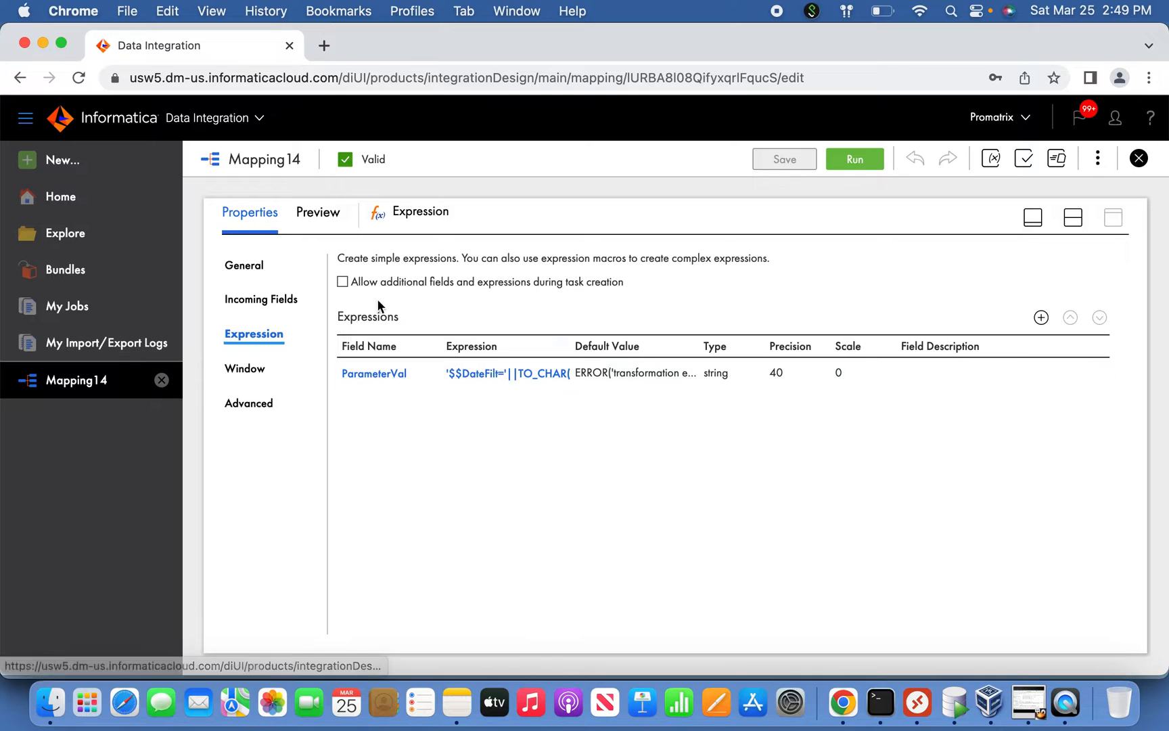
click(1035, 216)
Review the flat-file Target's connection, the static file name of its target object and the formatting options, leaving everything as is
click(989, 317)
click(1113, 641)
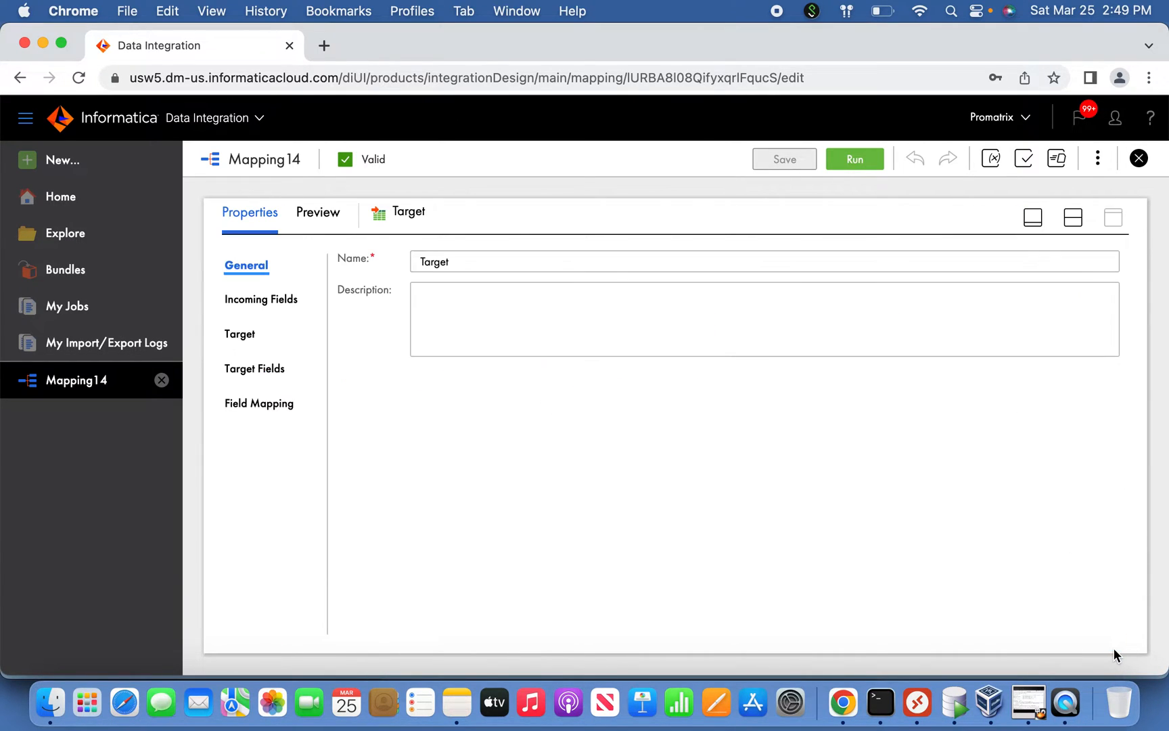
click(254, 340)
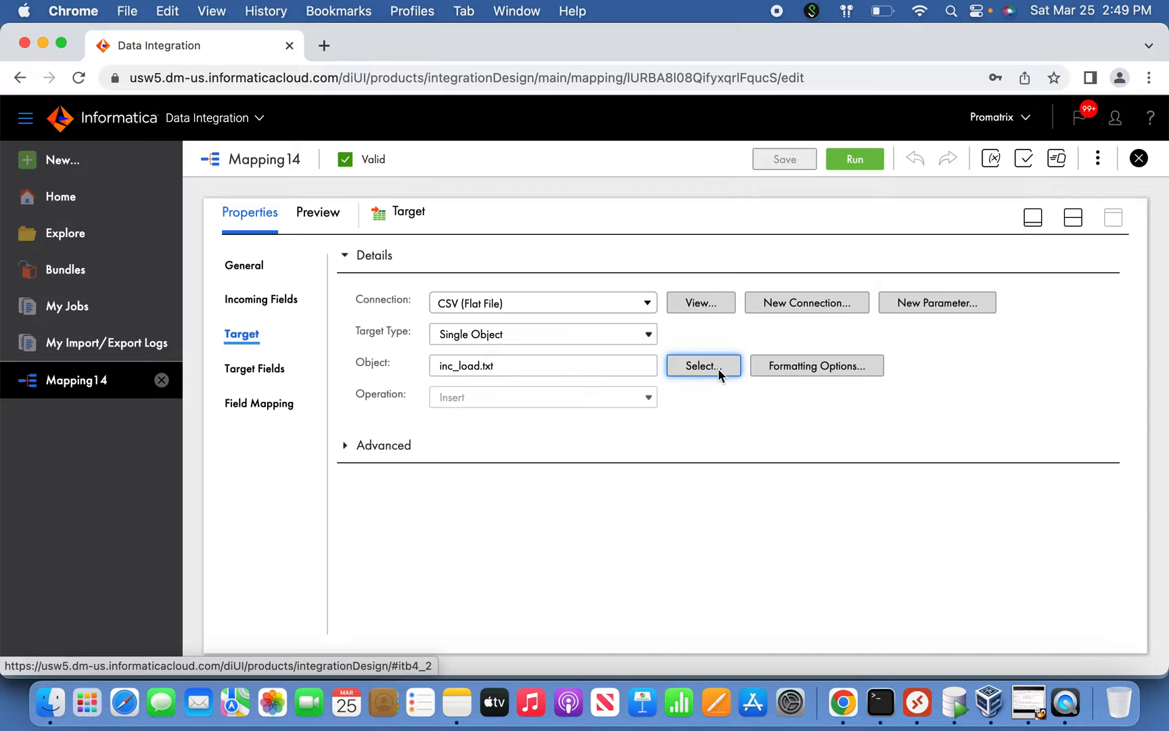
click(718, 368)
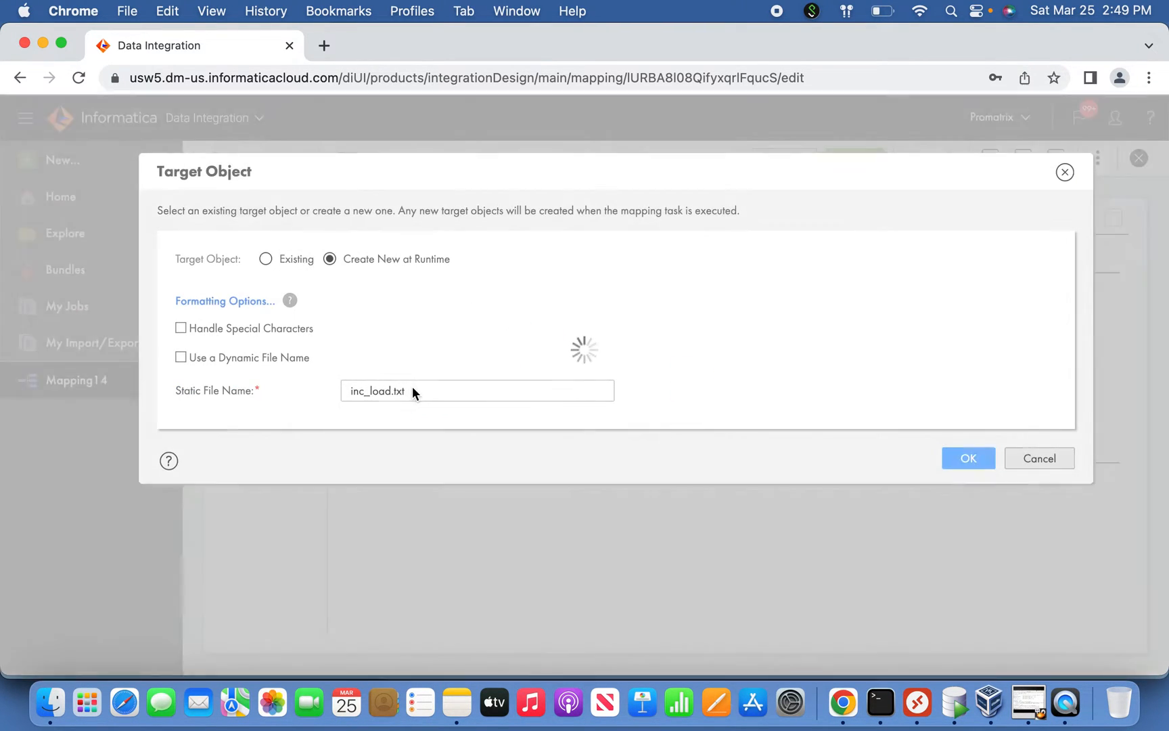
drag(412, 389, 335, 393)
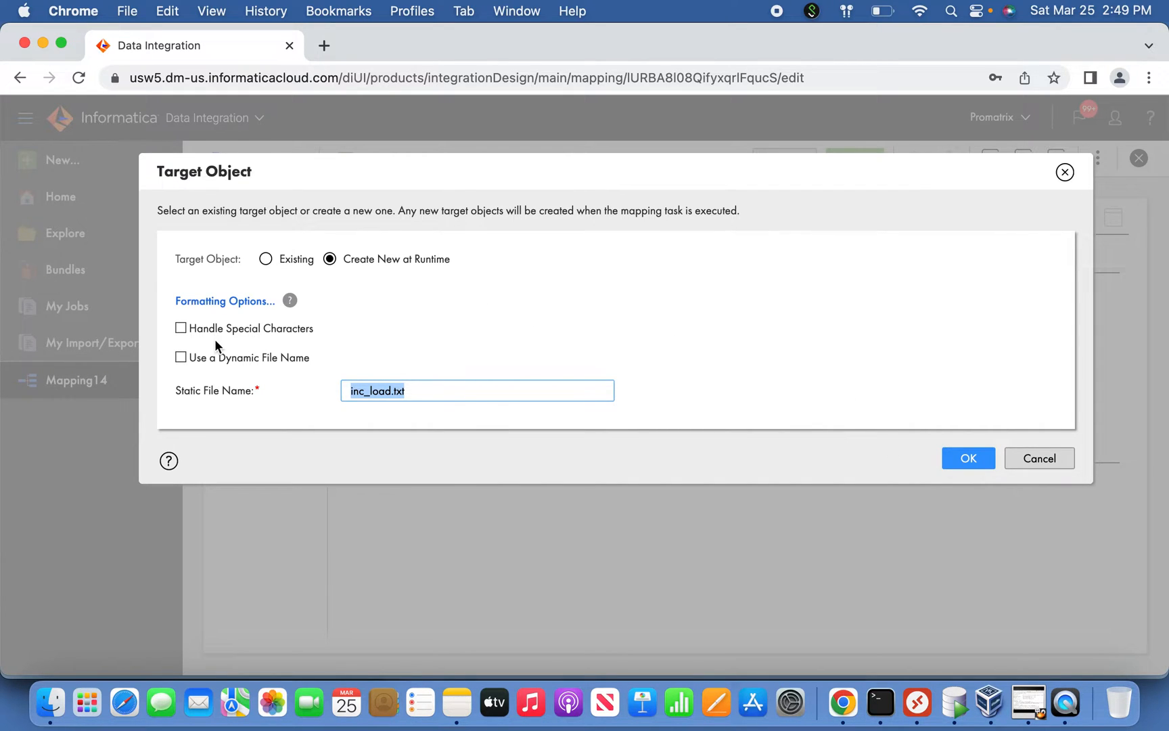
click(235, 303)
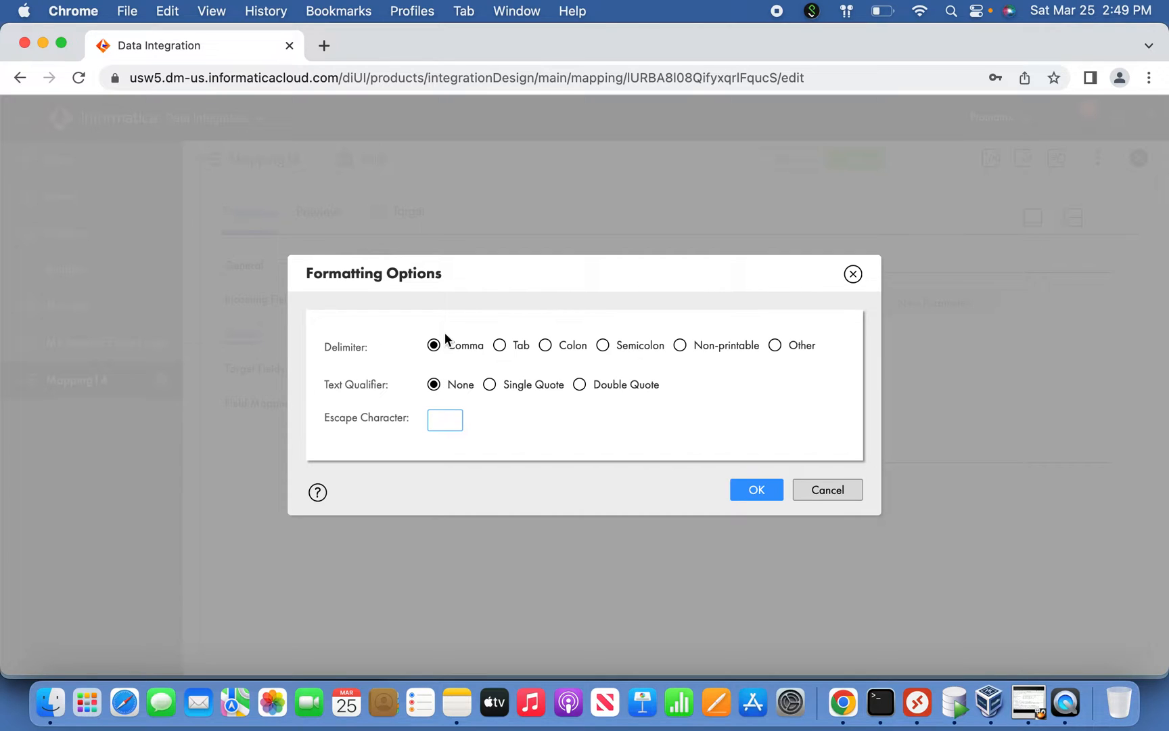
click(816, 491)
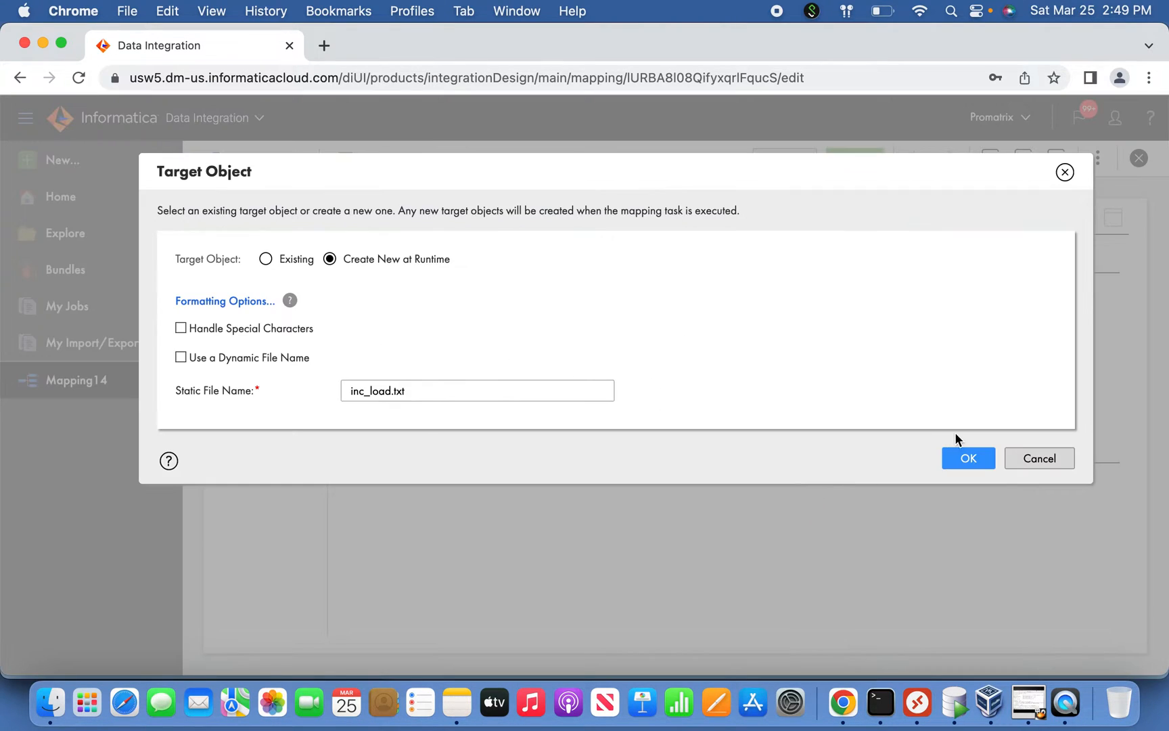
click(1037, 458)
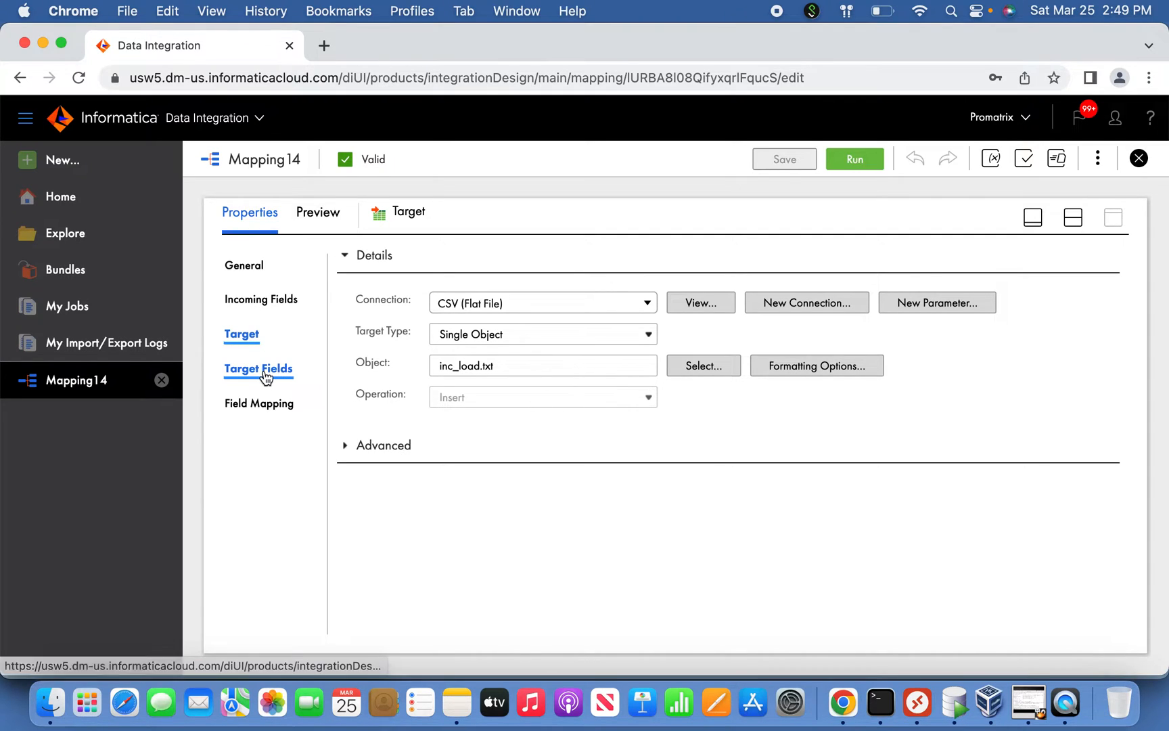
click(1031, 219)
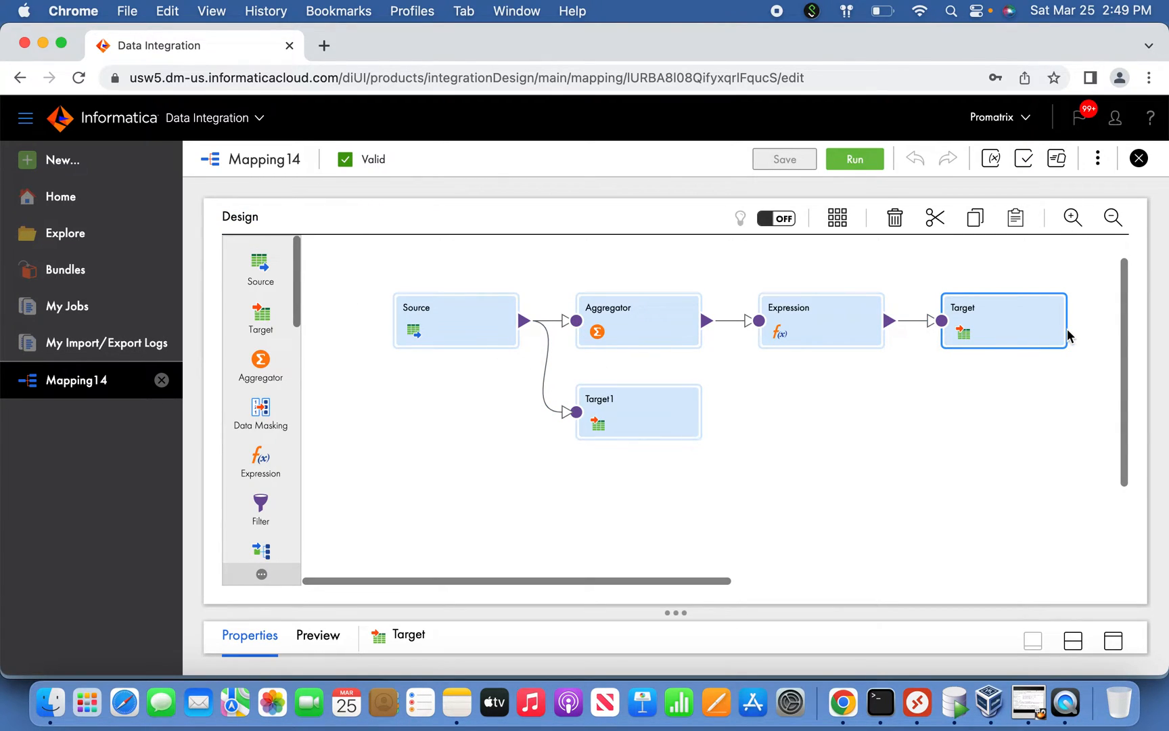
Review the Target1 transformation's target settings, including its connection, object and operation
click(480, 336)
click(635, 420)
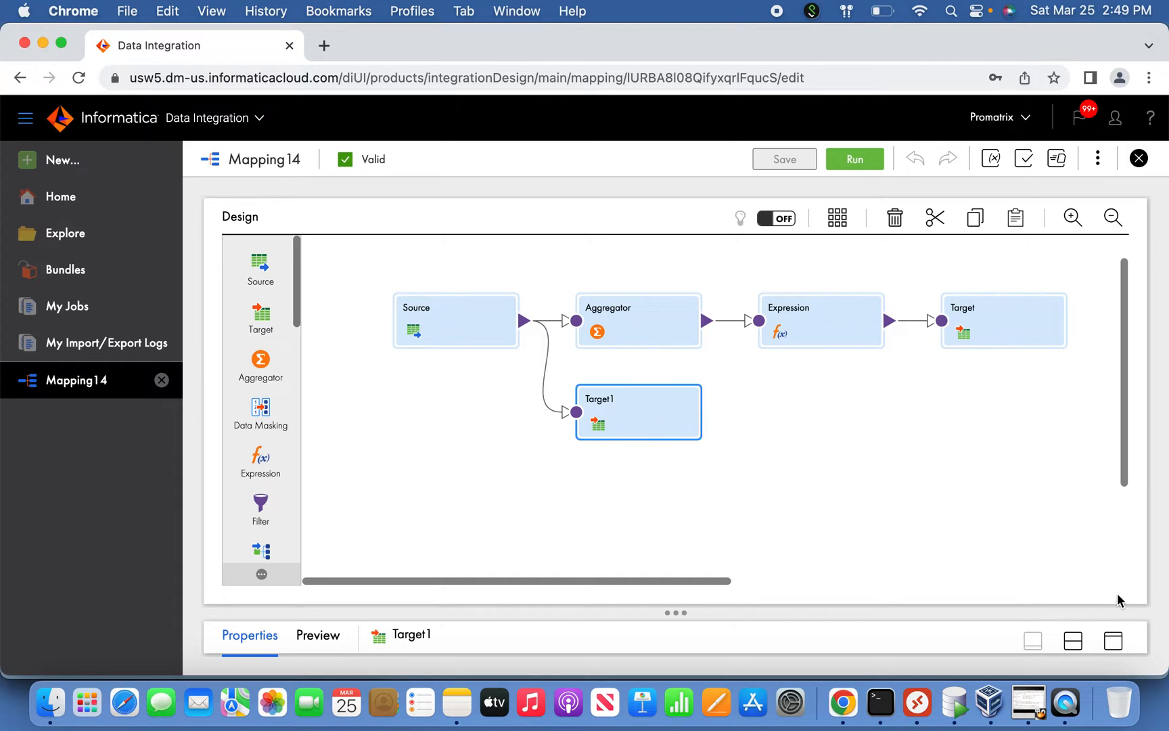
click(1114, 640)
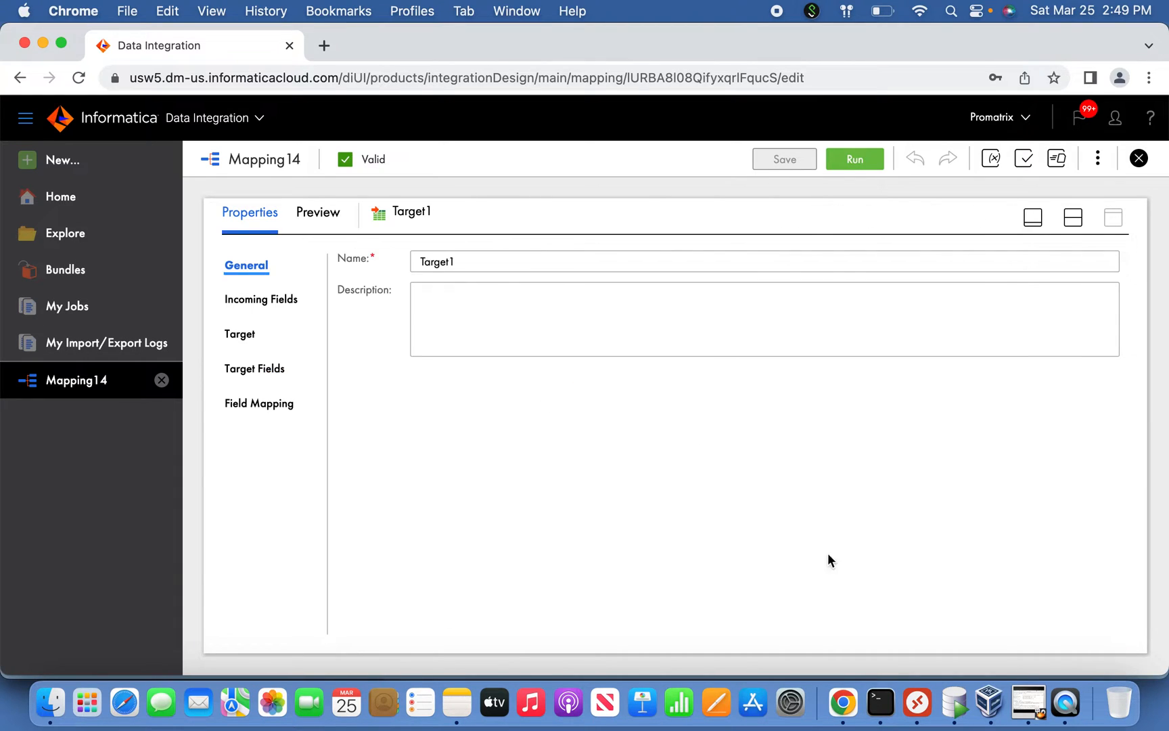
click(253, 340)
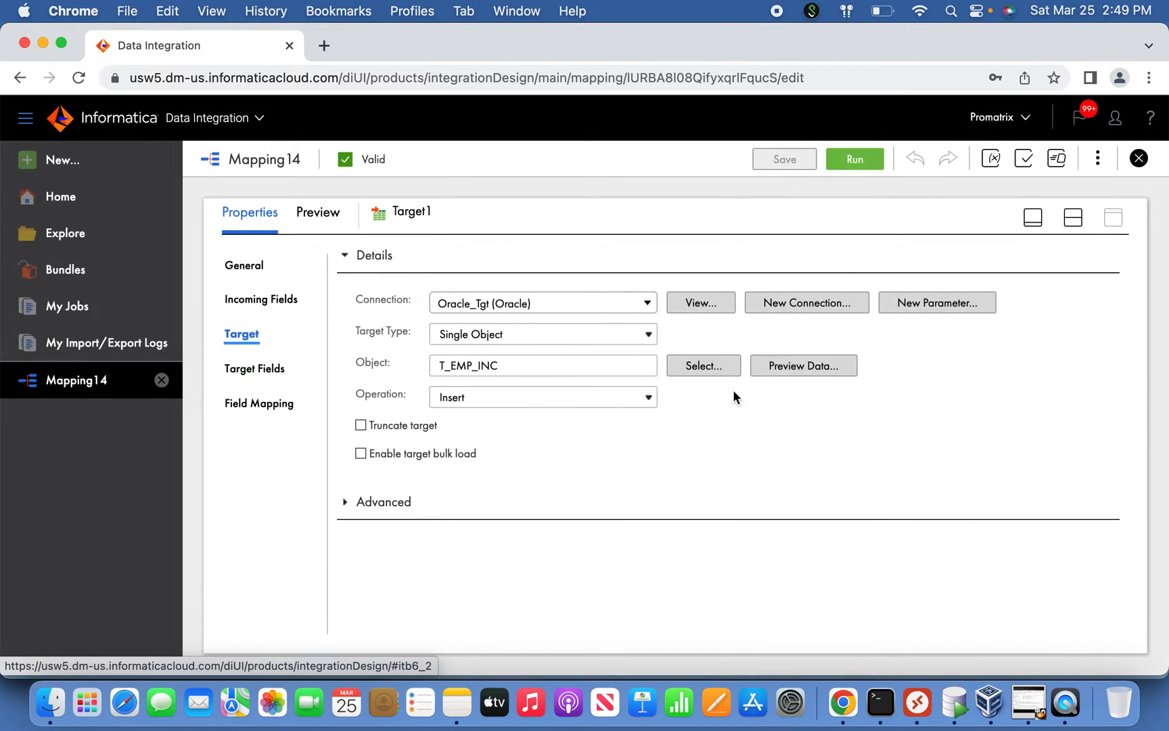
click(732, 367)
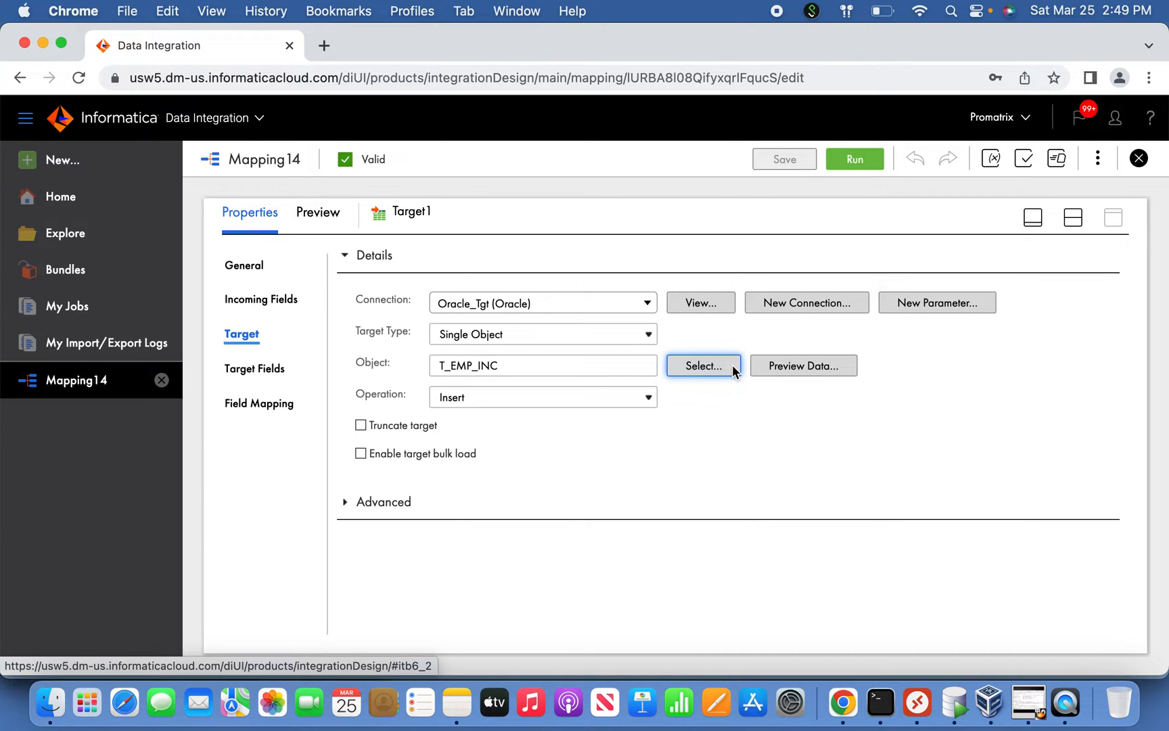
Review the name and default value of Mapping14's DateFilt input parameter, then close its definition without changes
click(1100, 161)
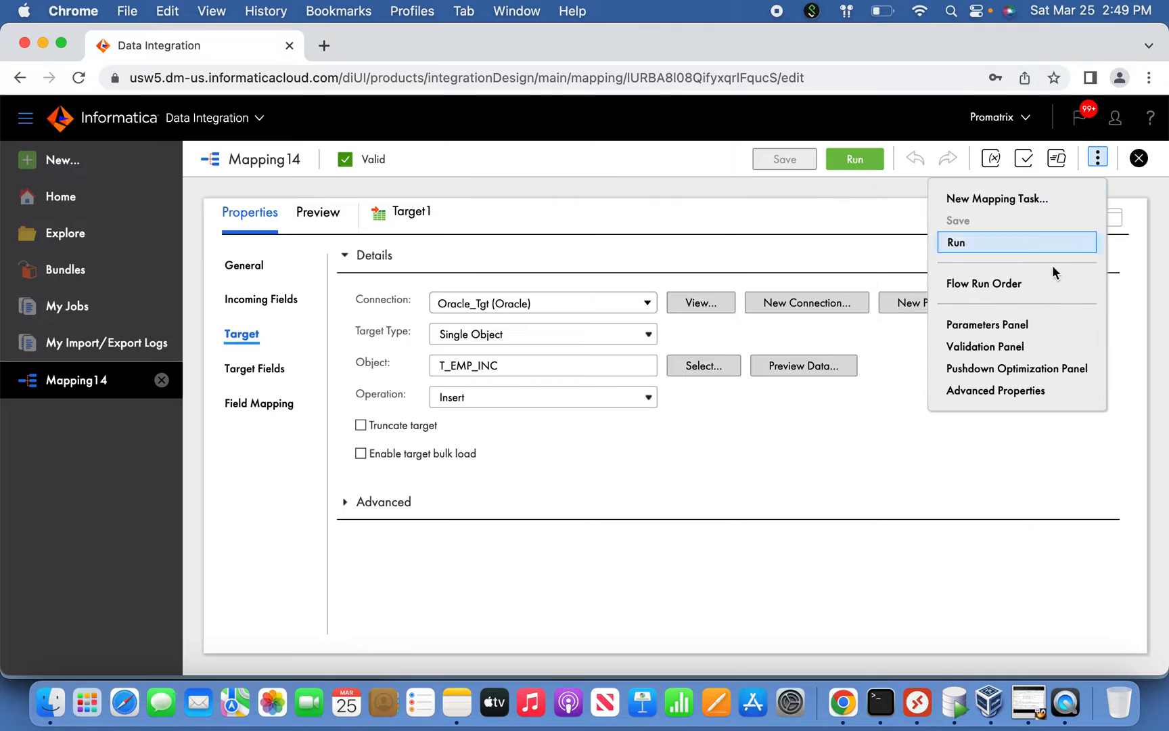
click(1012, 327)
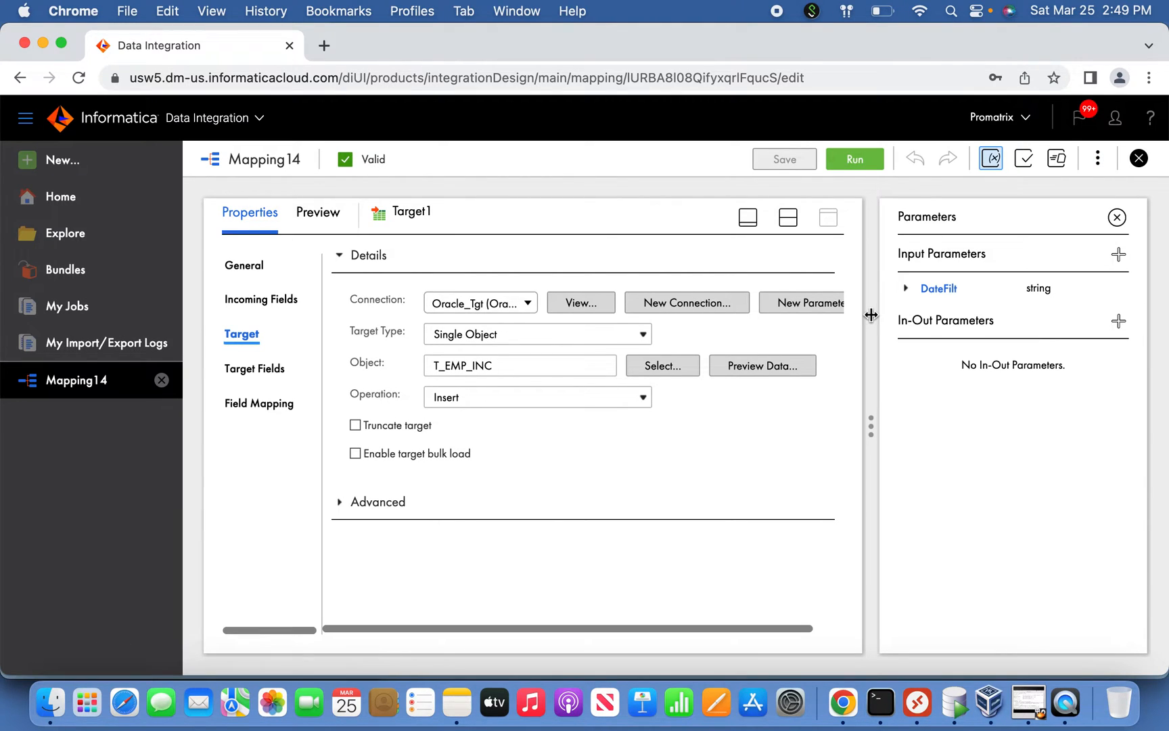
click(941, 291)
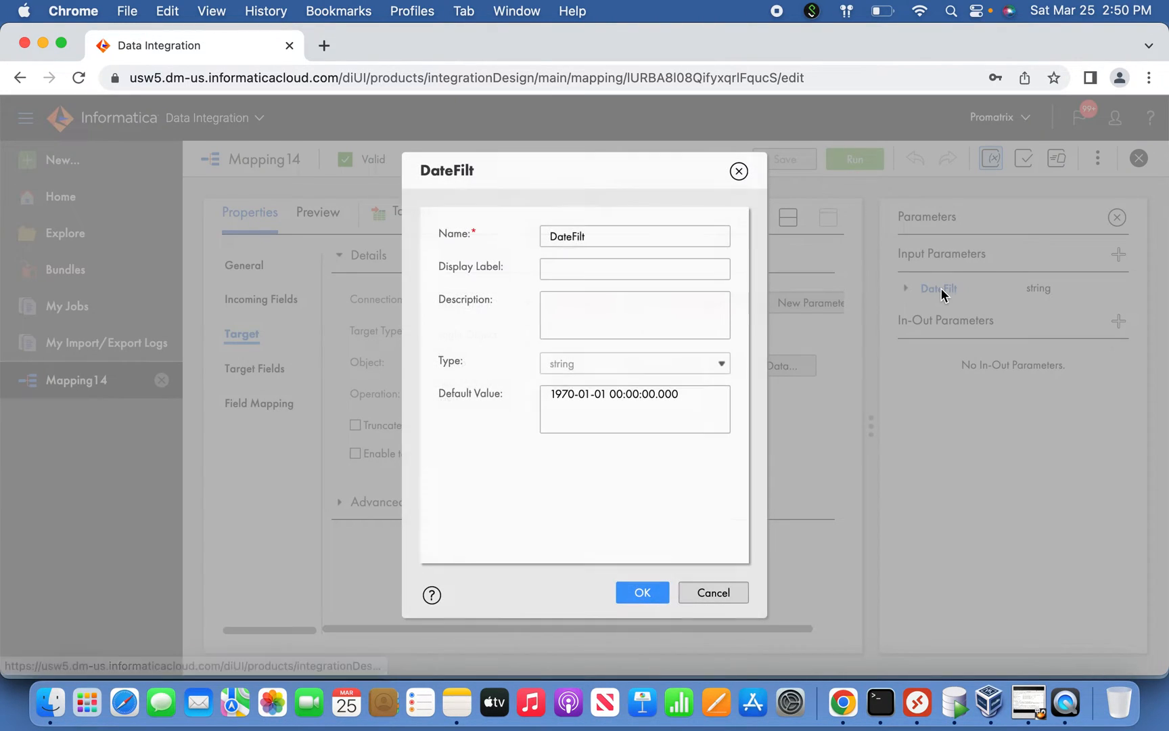
click(603, 239)
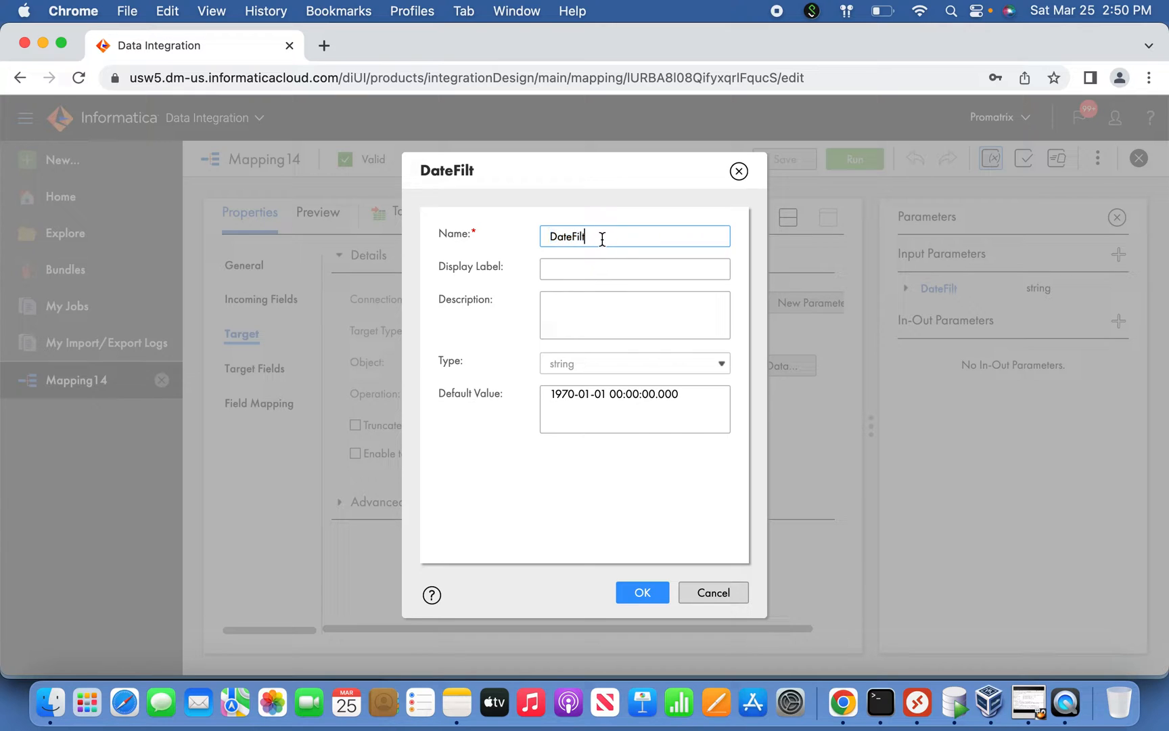
drag(691, 399, 535, 394)
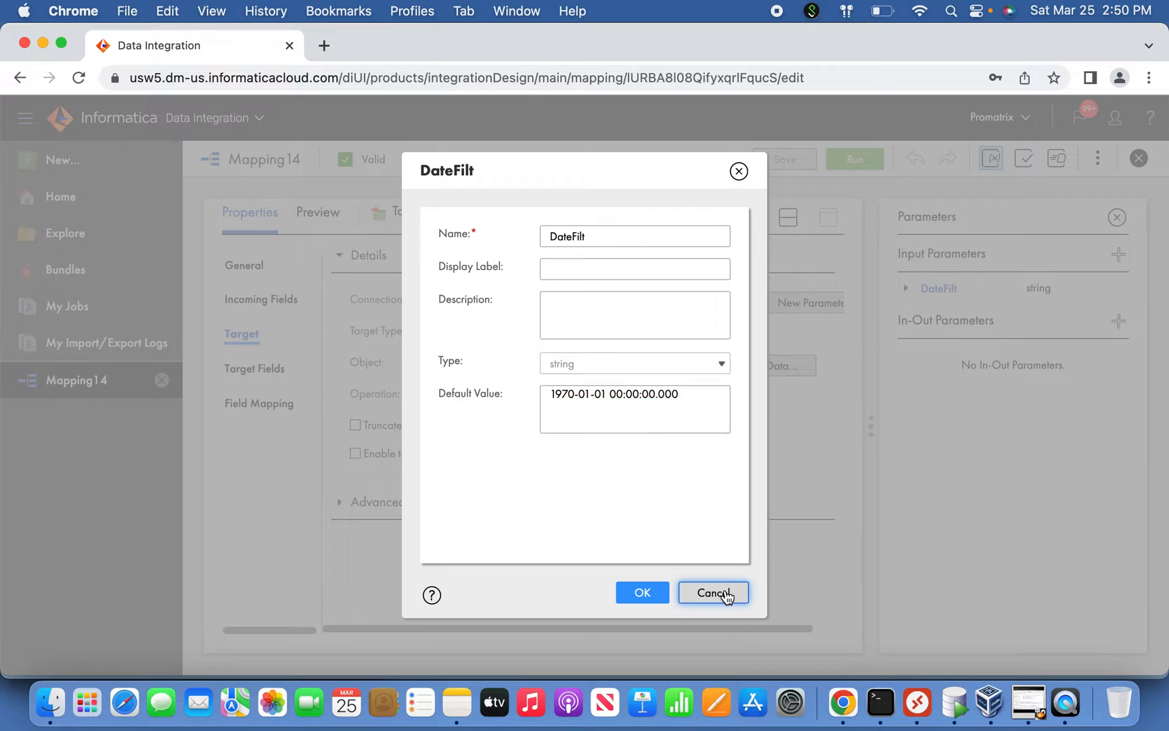
click(714, 593)
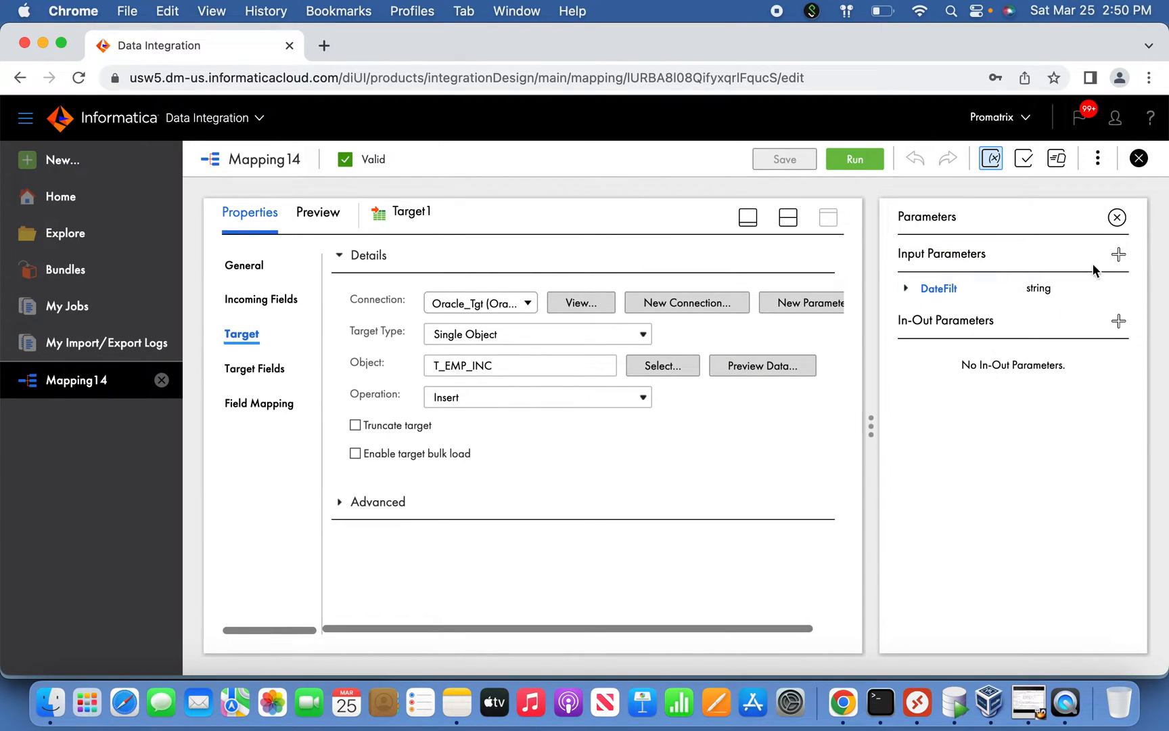
Reopen the DateFilt parameter, look up the inc_load.param file entry in Notes, and return to the parameter in Chrome
click(938, 289)
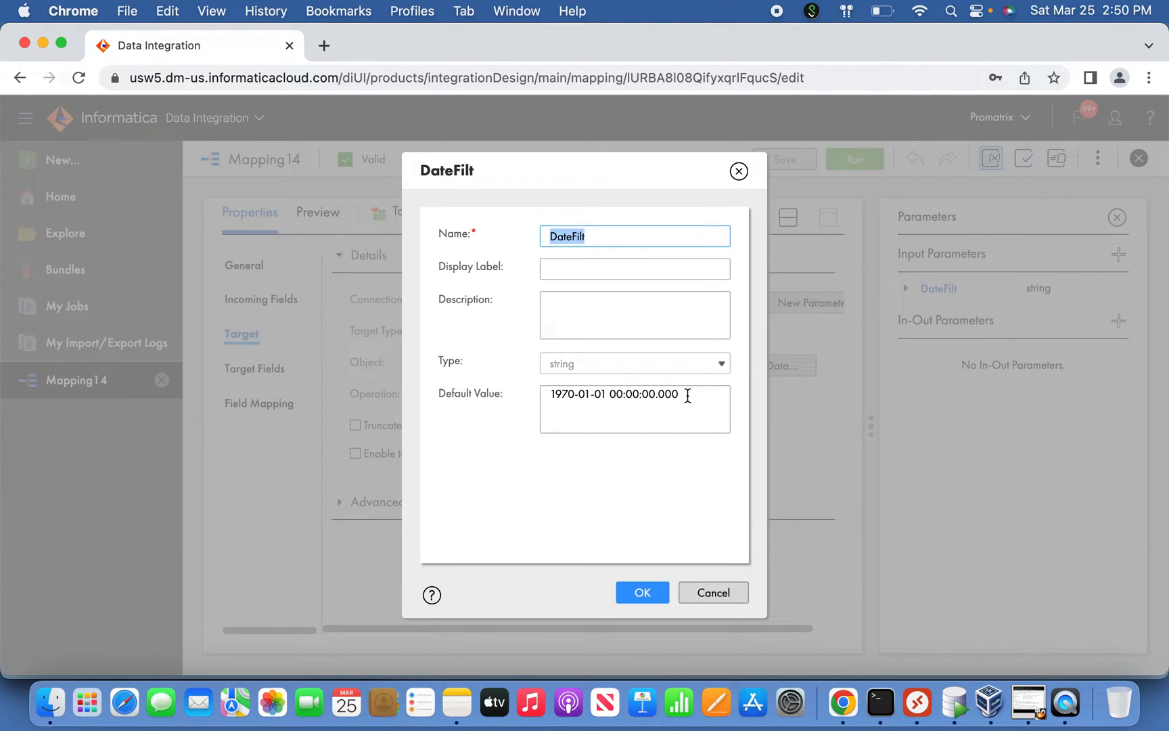
click(687, 396)
key(super+a)
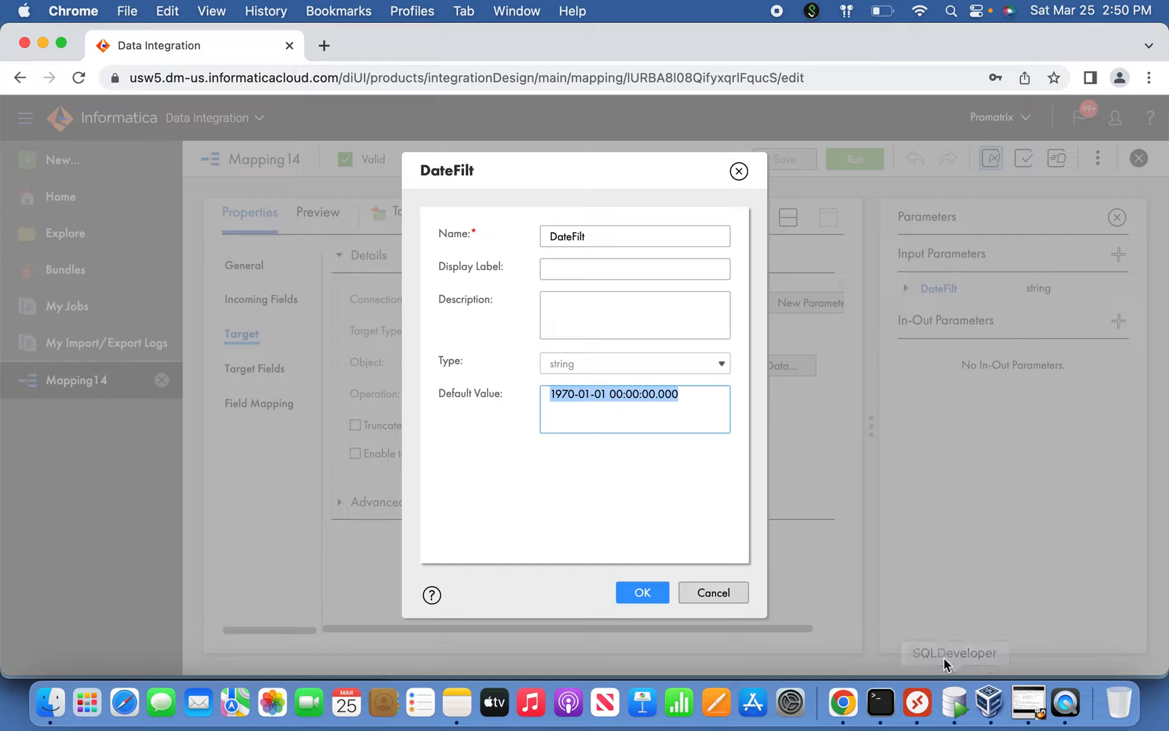
click(456, 701)
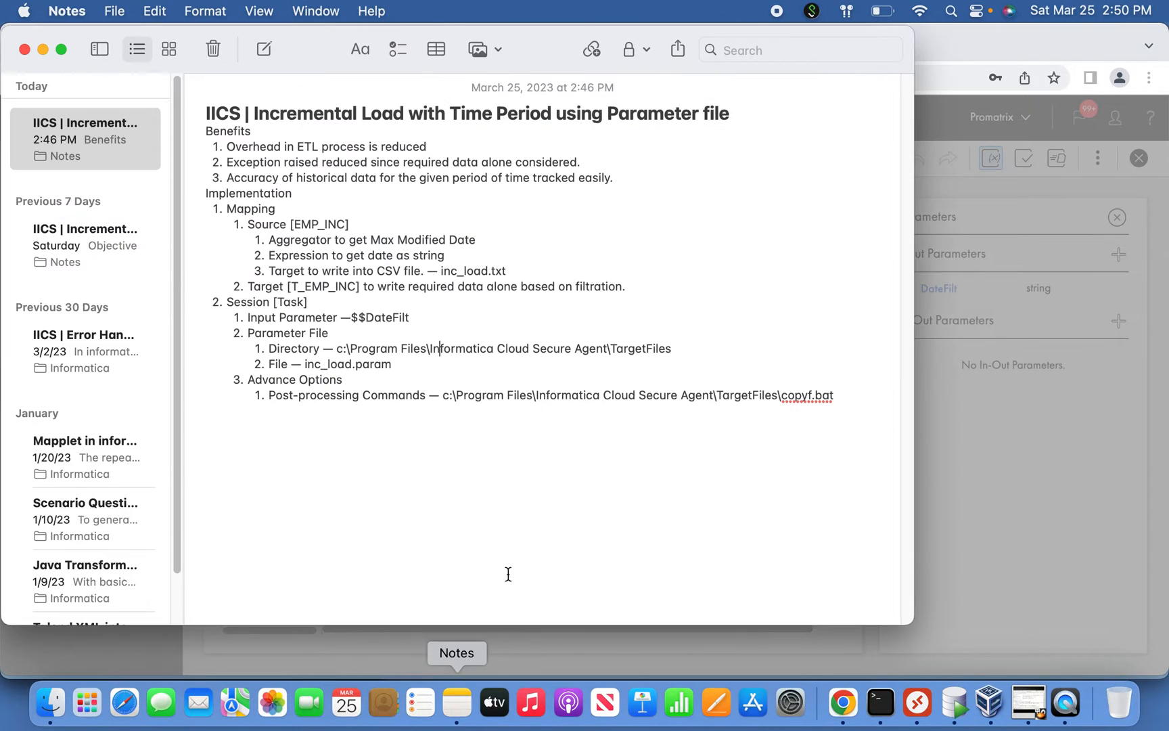
click(410, 366)
drag(411, 365, 303, 360)
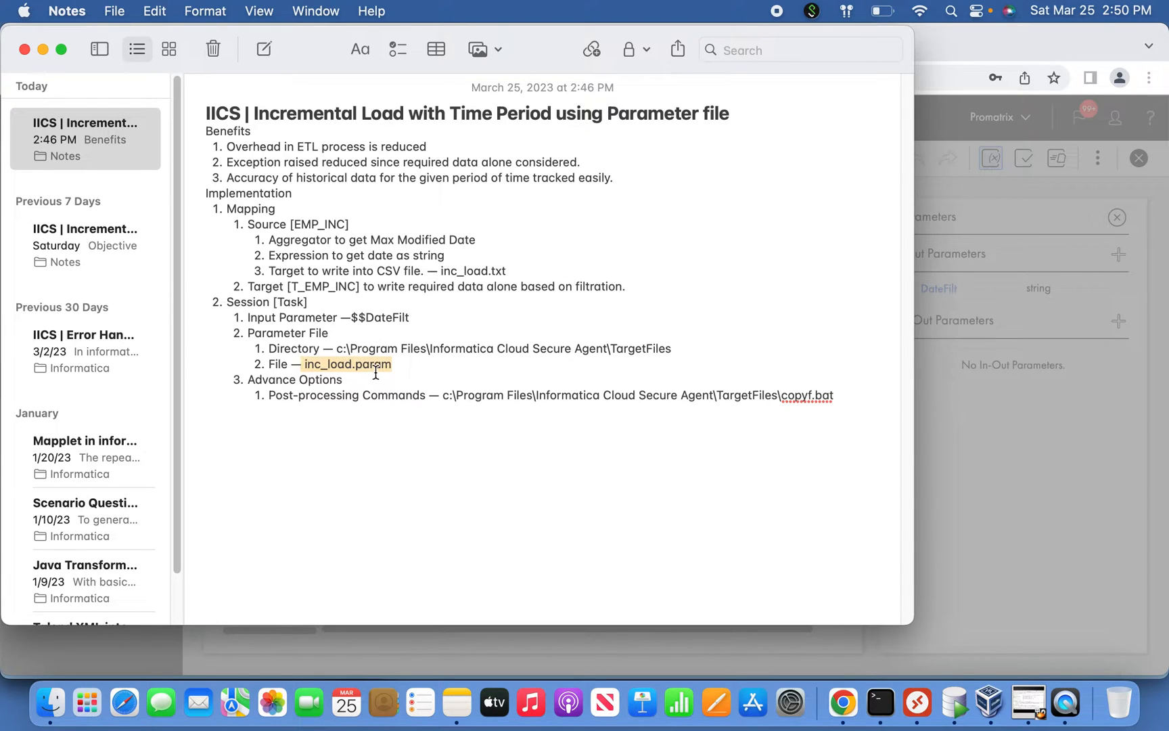
key(super+Tab)
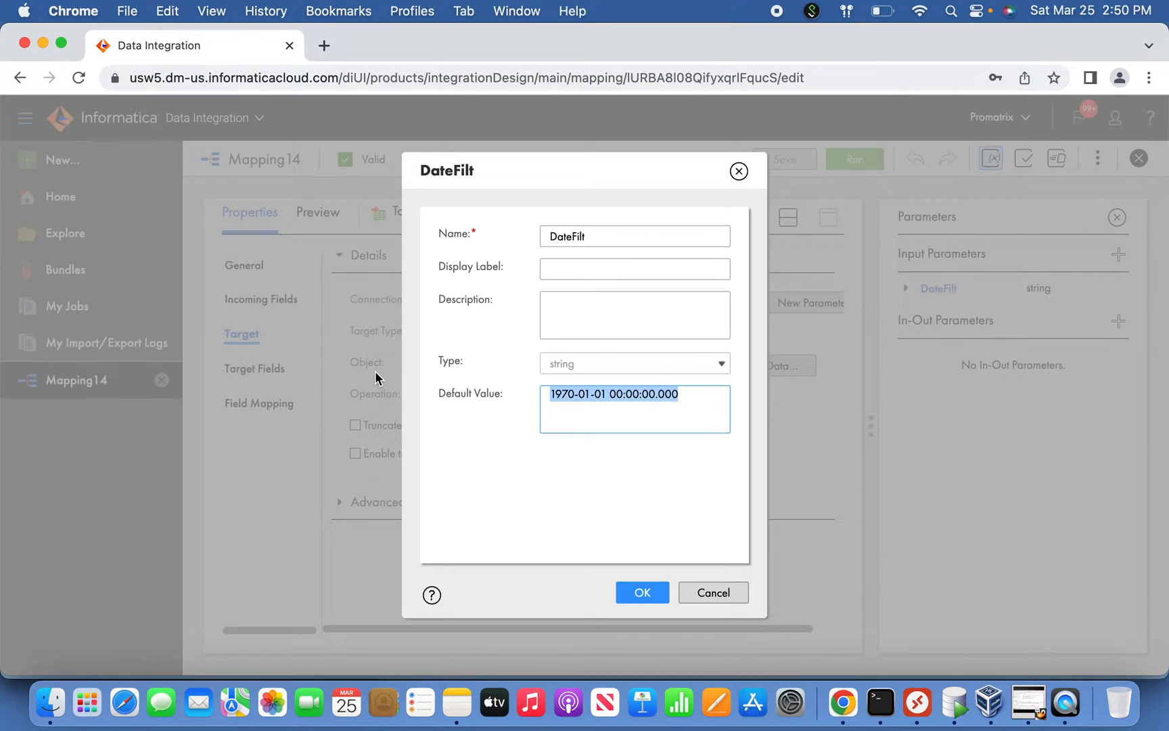
Recheck DateFilt's name and default timestamp, then cancel out of the definition and close the mapping's parameter list
double_click(602, 242)
click(696, 401)
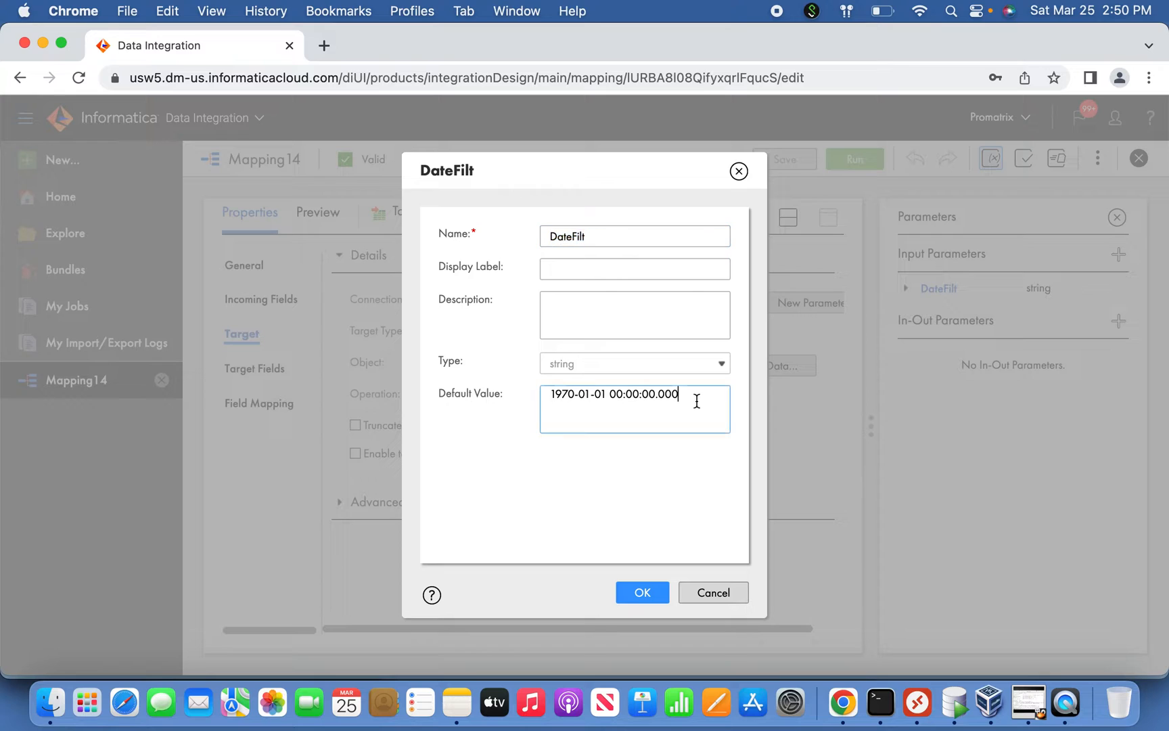
drag(696, 401, 519, 401)
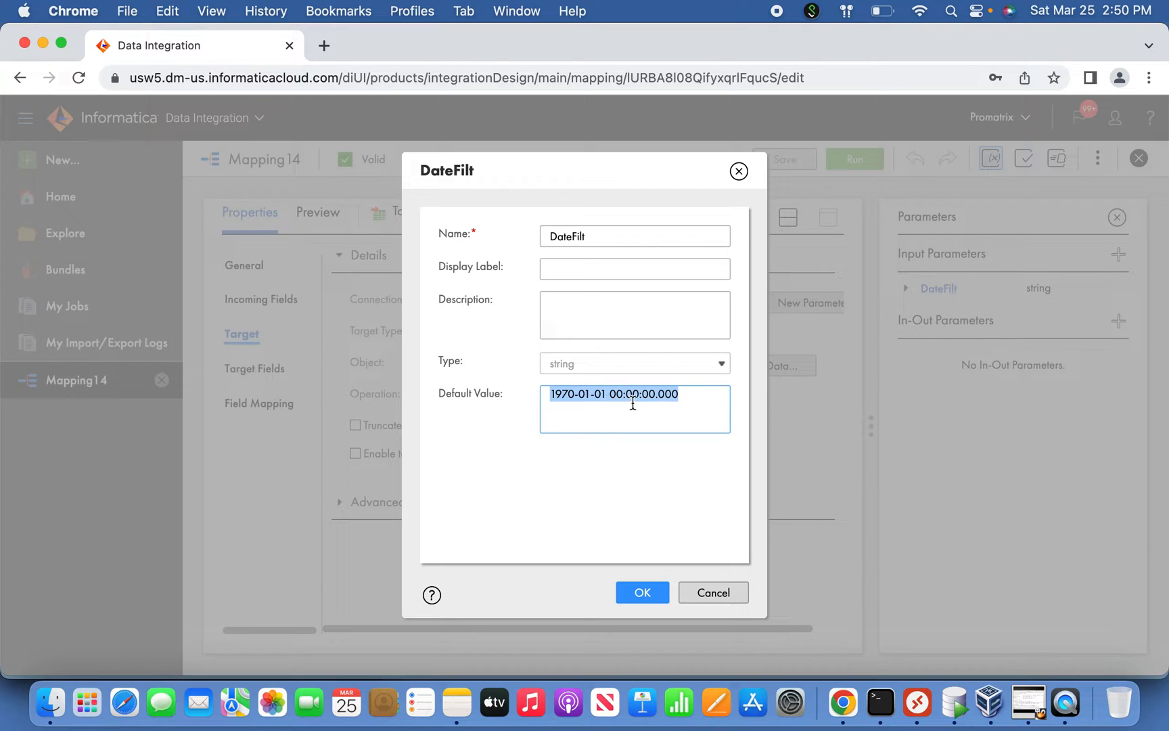
click(697, 398)
click(730, 599)
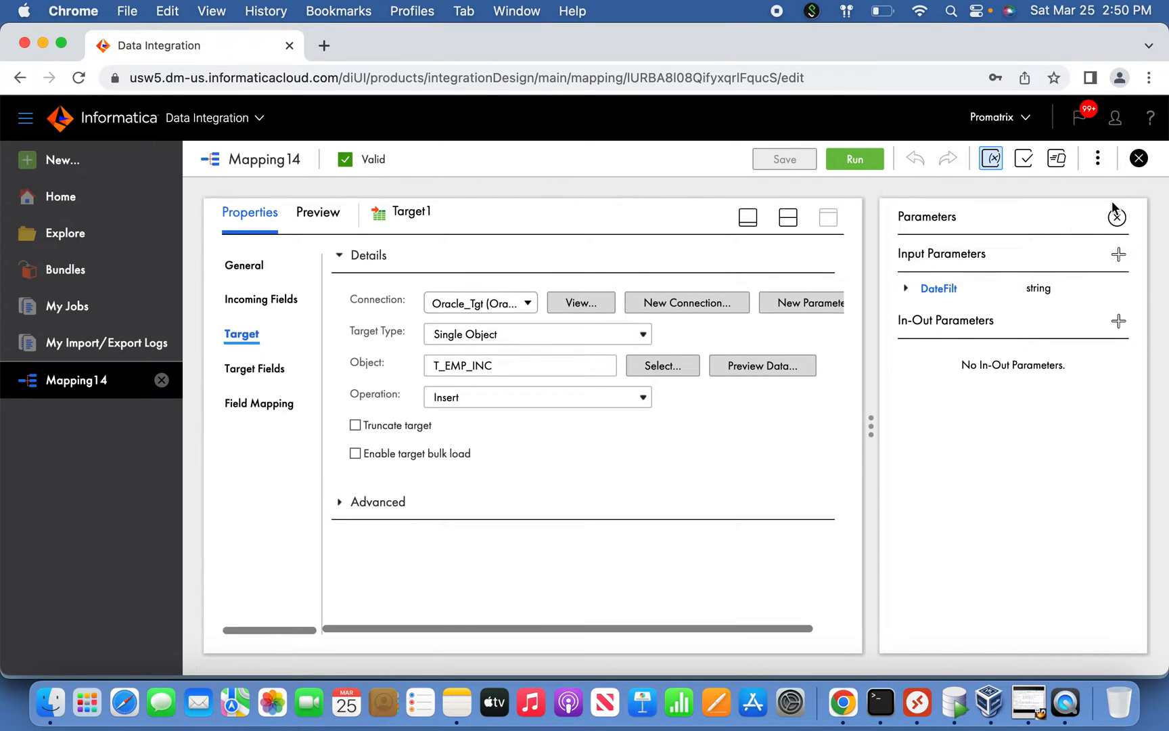
click(1116, 217)
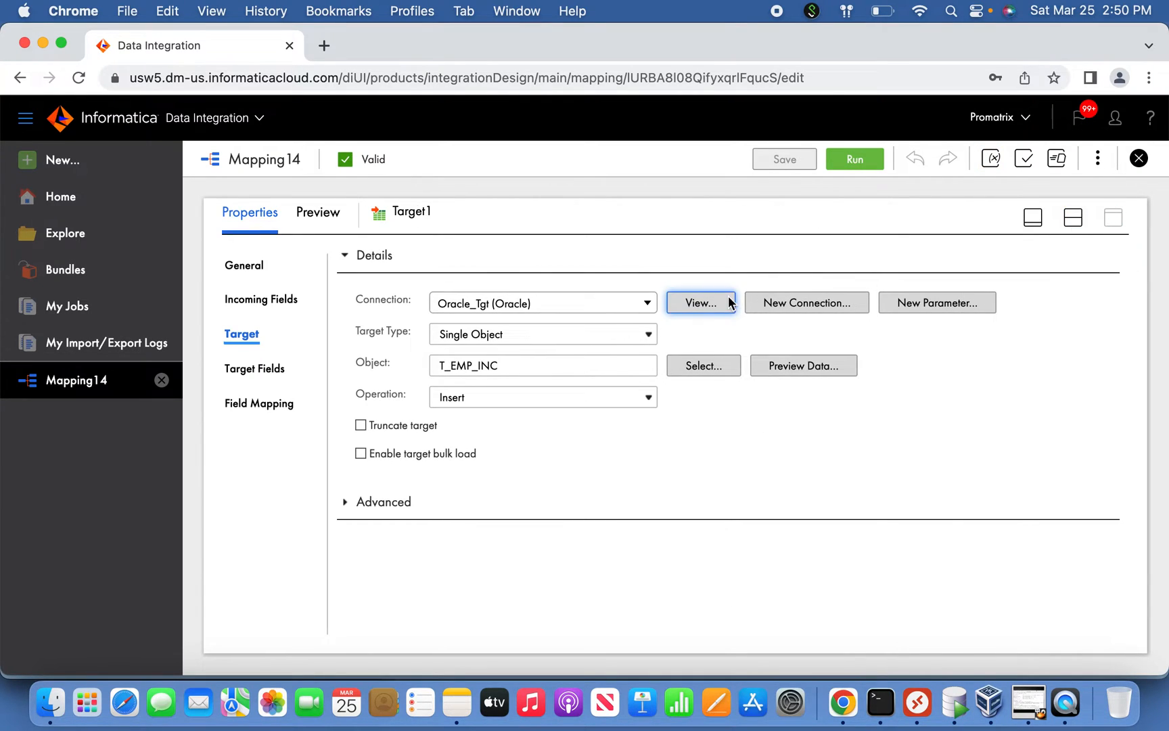
Review the Source transformation's fields, connection, object and query filter and sort, then return to the mapping design
click(1034, 219)
click(467, 335)
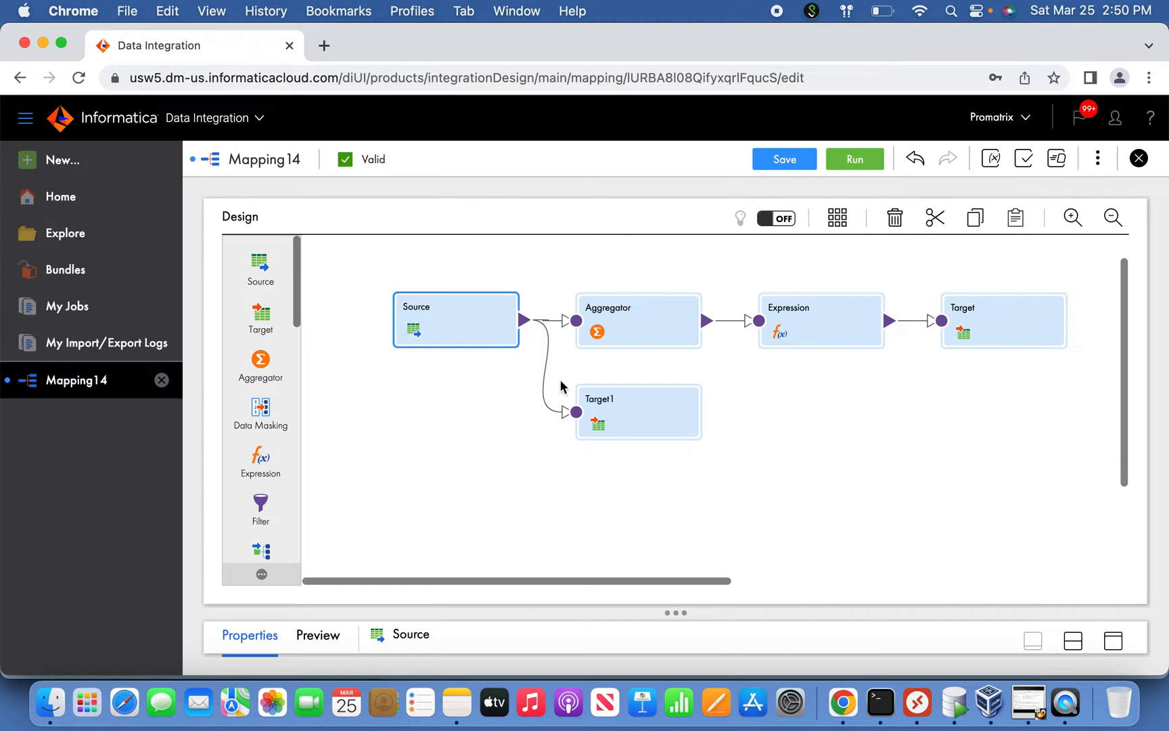
click(1113, 641)
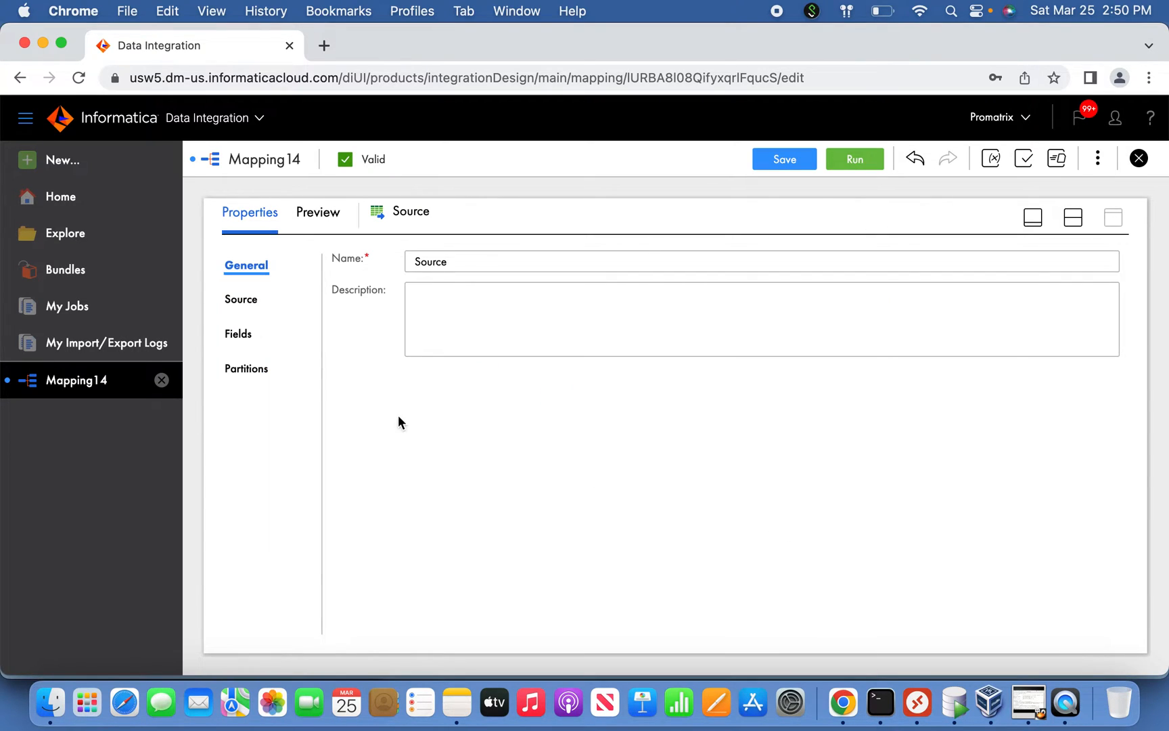
click(254, 346)
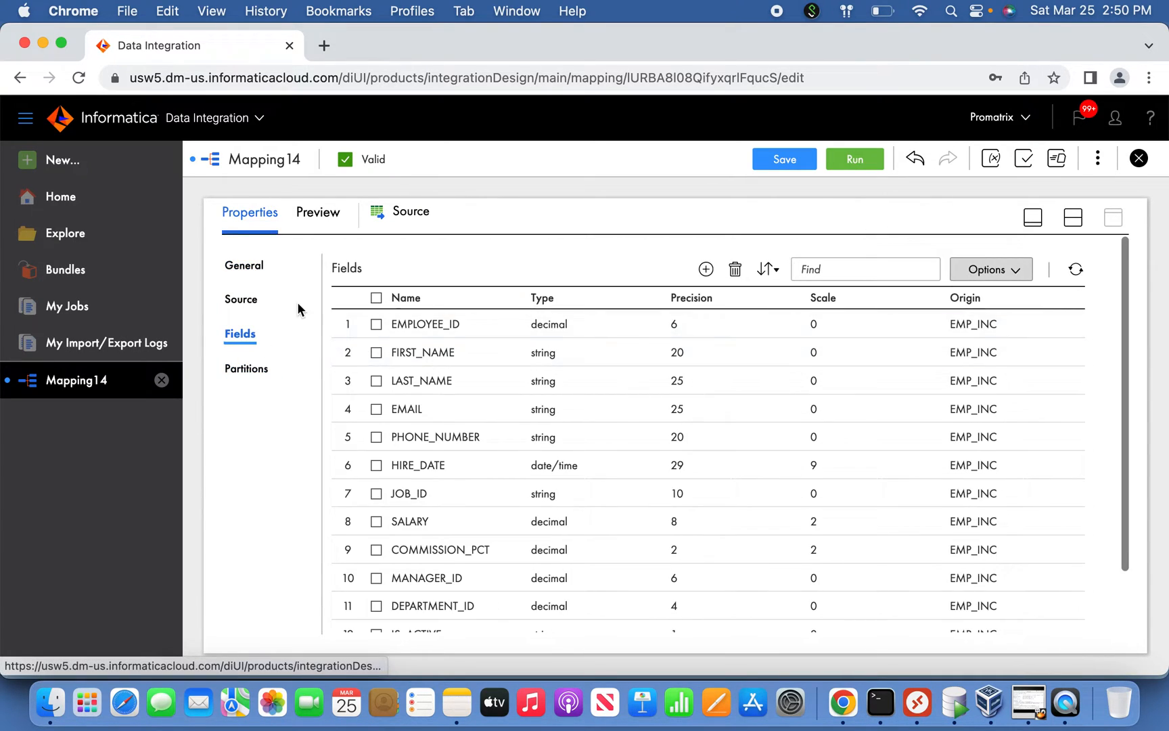
click(248, 301)
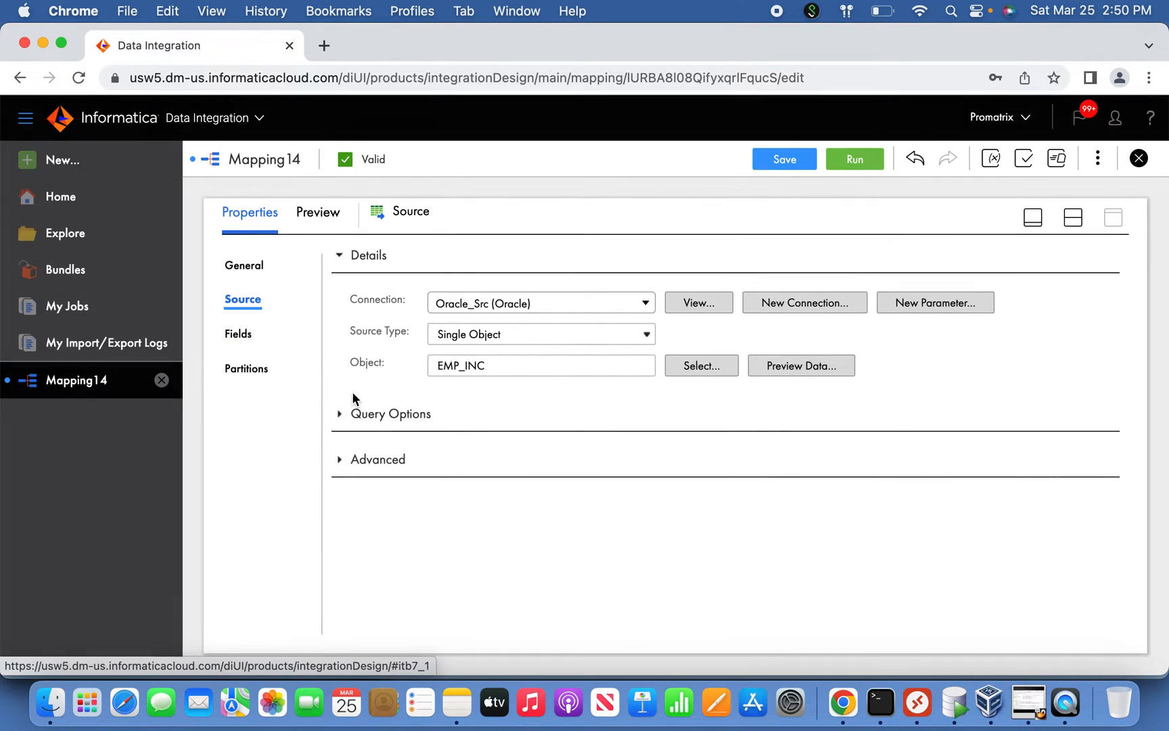
click(342, 415)
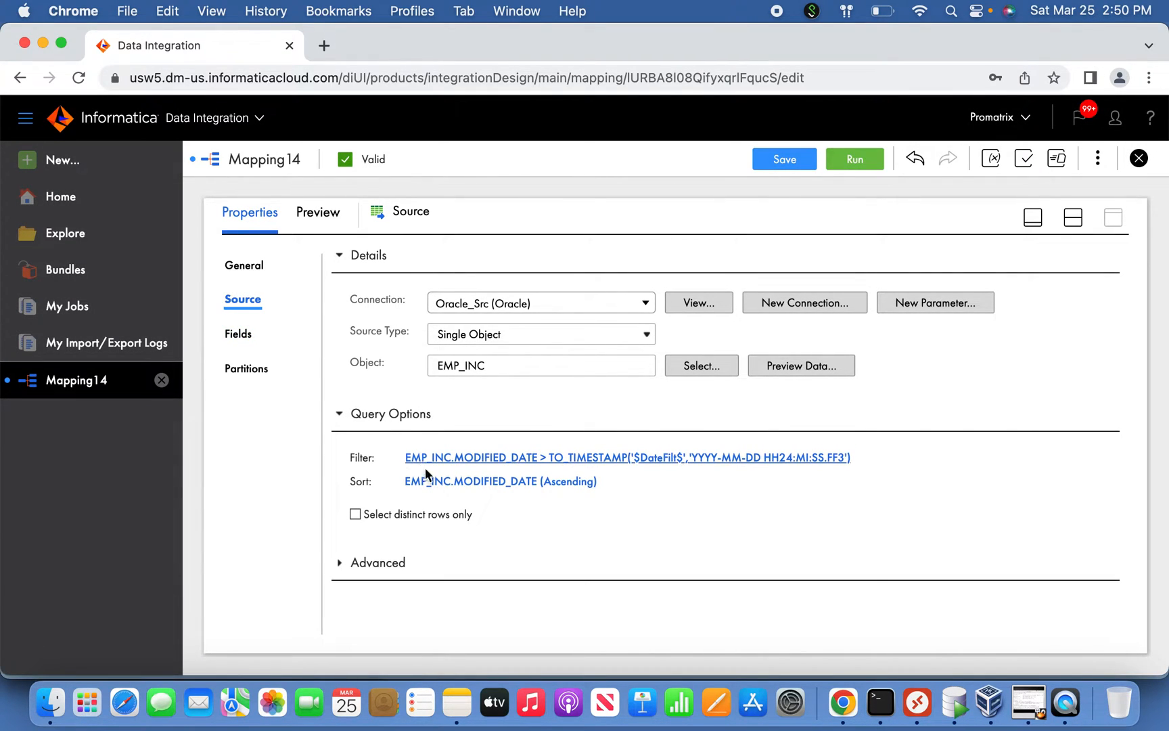
click(1033, 217)
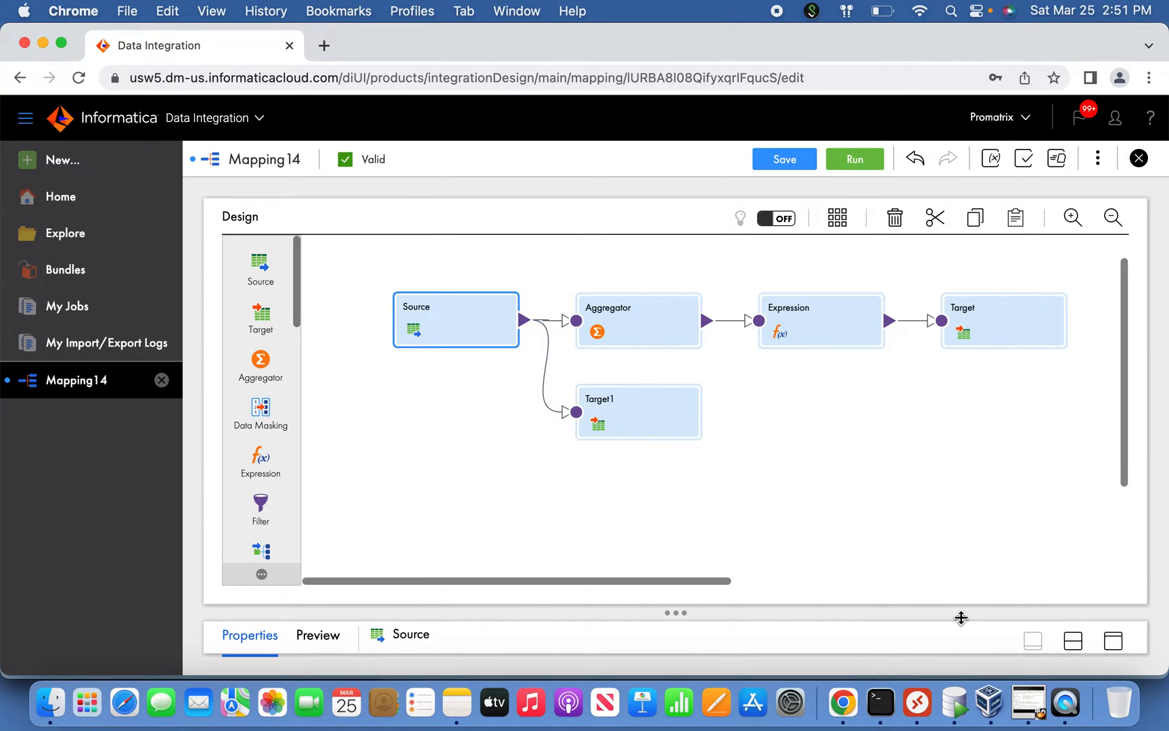
Check the max(modified_date) result in Oracle SQL Developer, then return to Data Integration in Chrome and close Mapping14, discarding changes
click(955, 704)
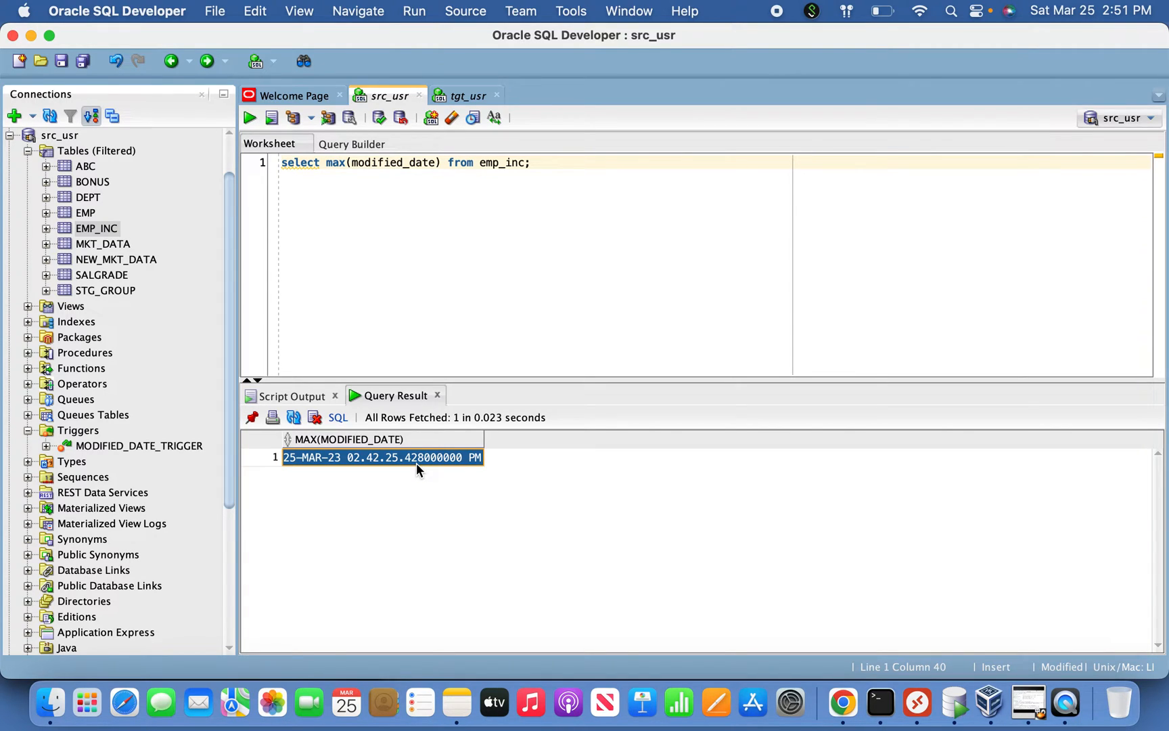
key(super+Tab)
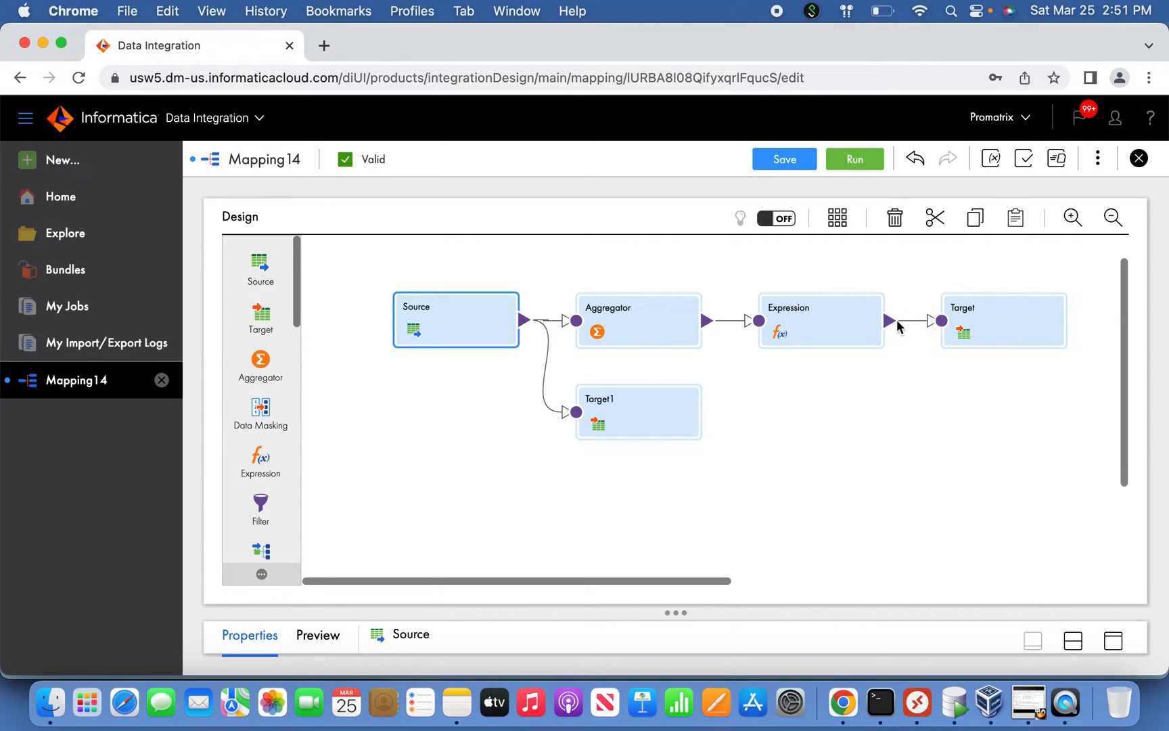
click(1140, 160)
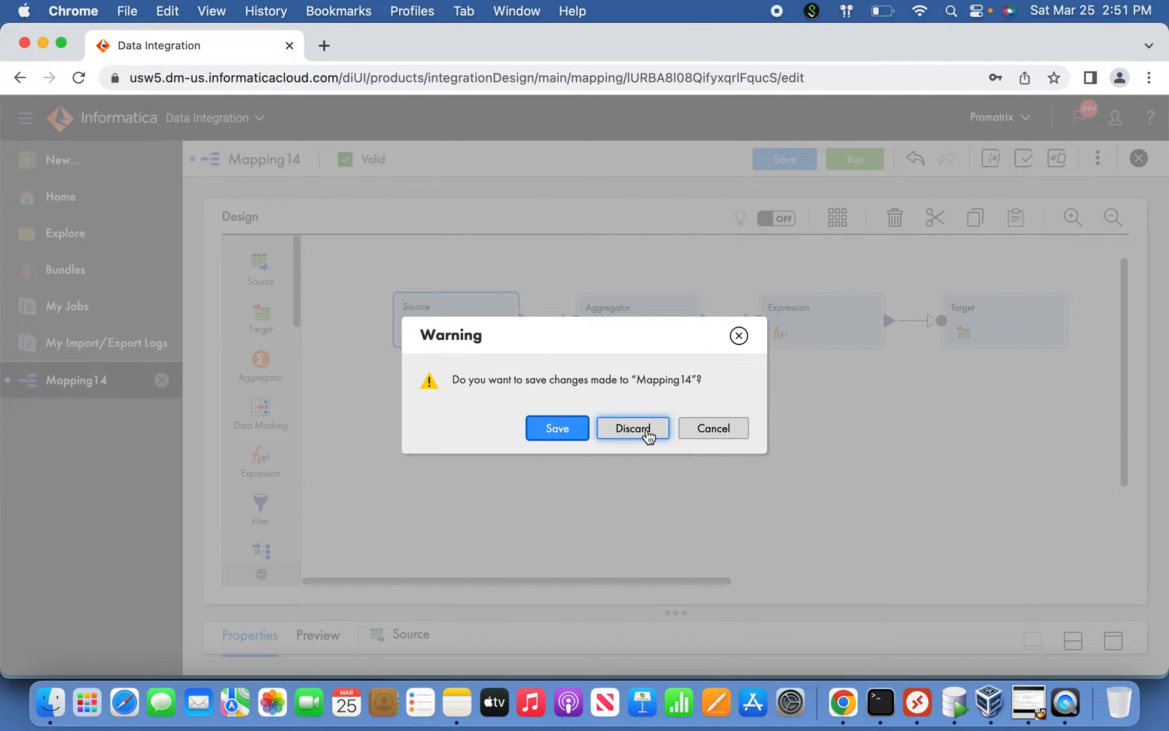
click(653, 435)
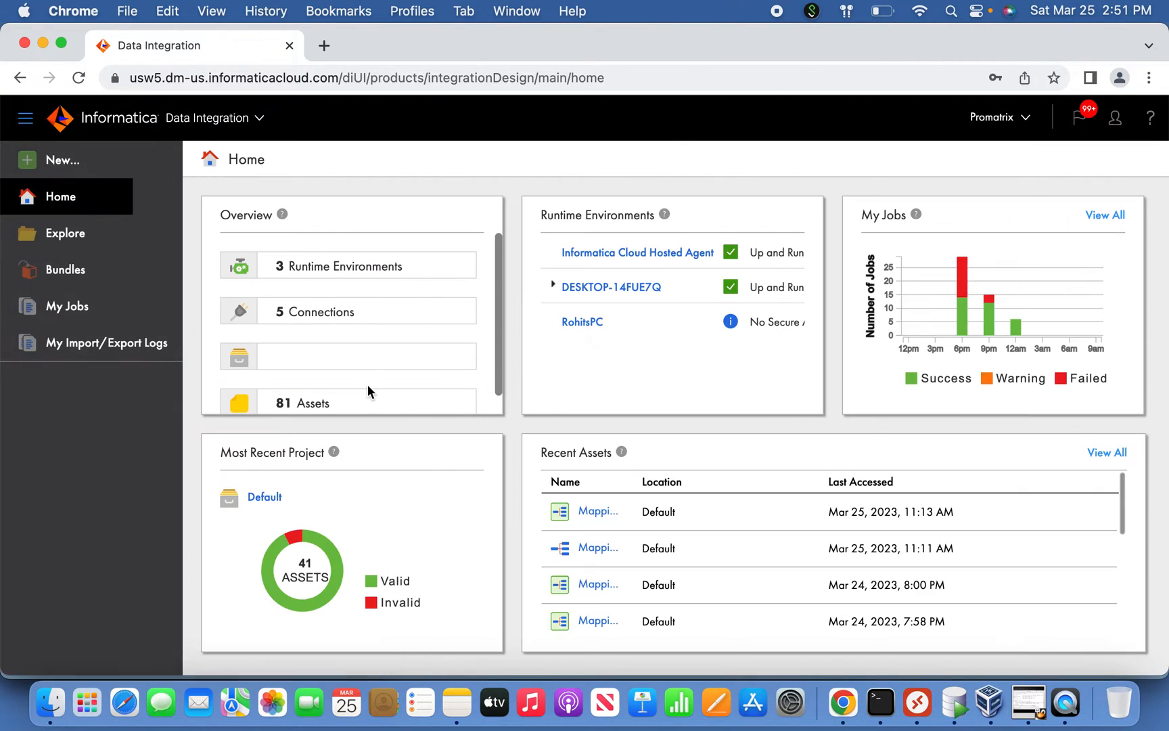
Create a new blank mapping asset
click(75, 166)
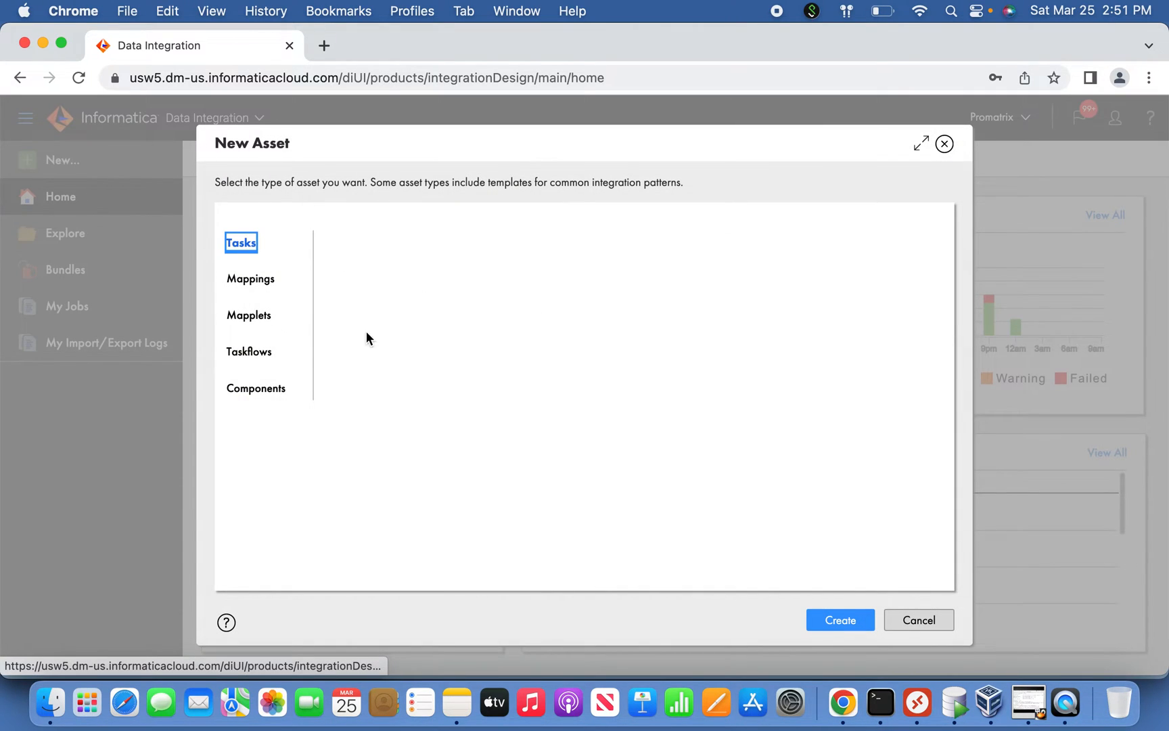
click(265, 283)
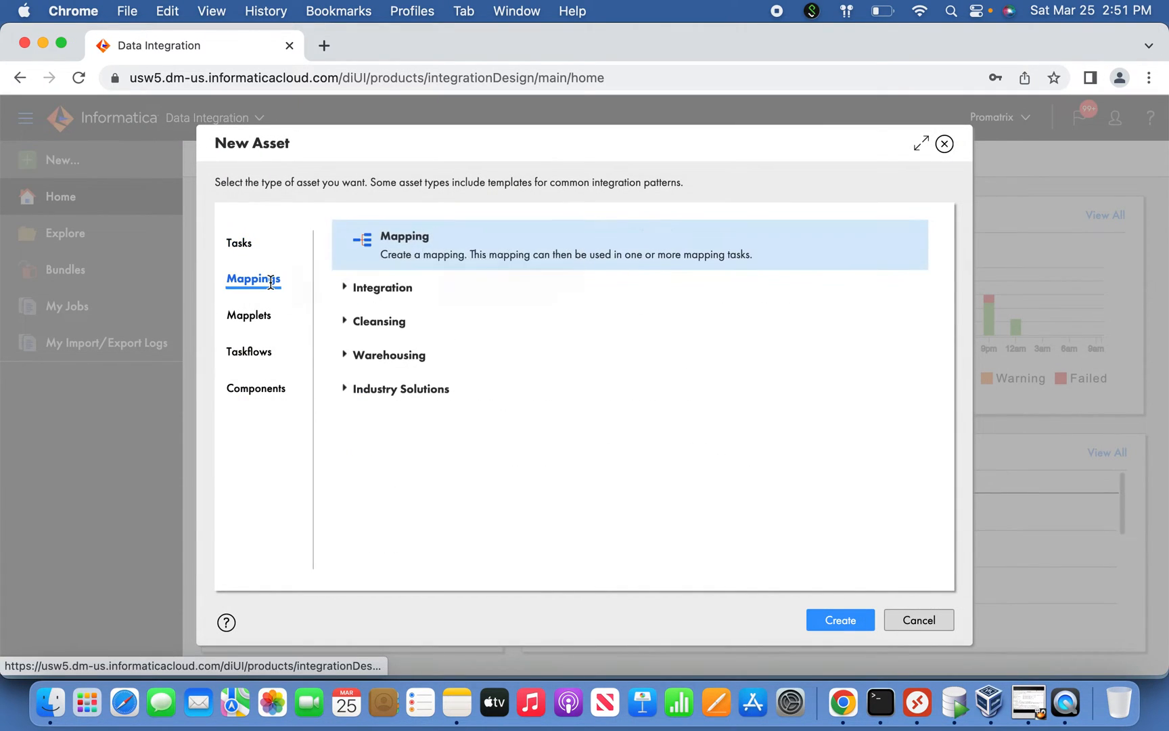
click(848, 624)
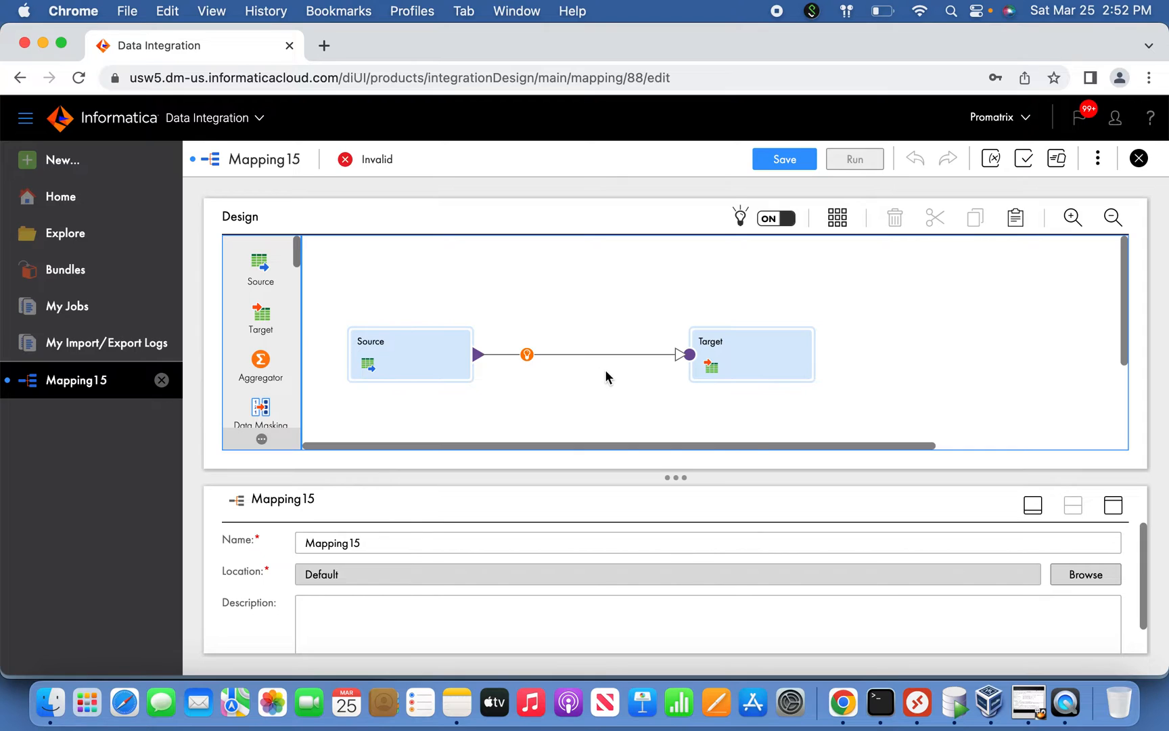
Set the Source's connection to Oracle_Src (Oracle) and choose the EMP_INC table as its single source object
click(440, 373)
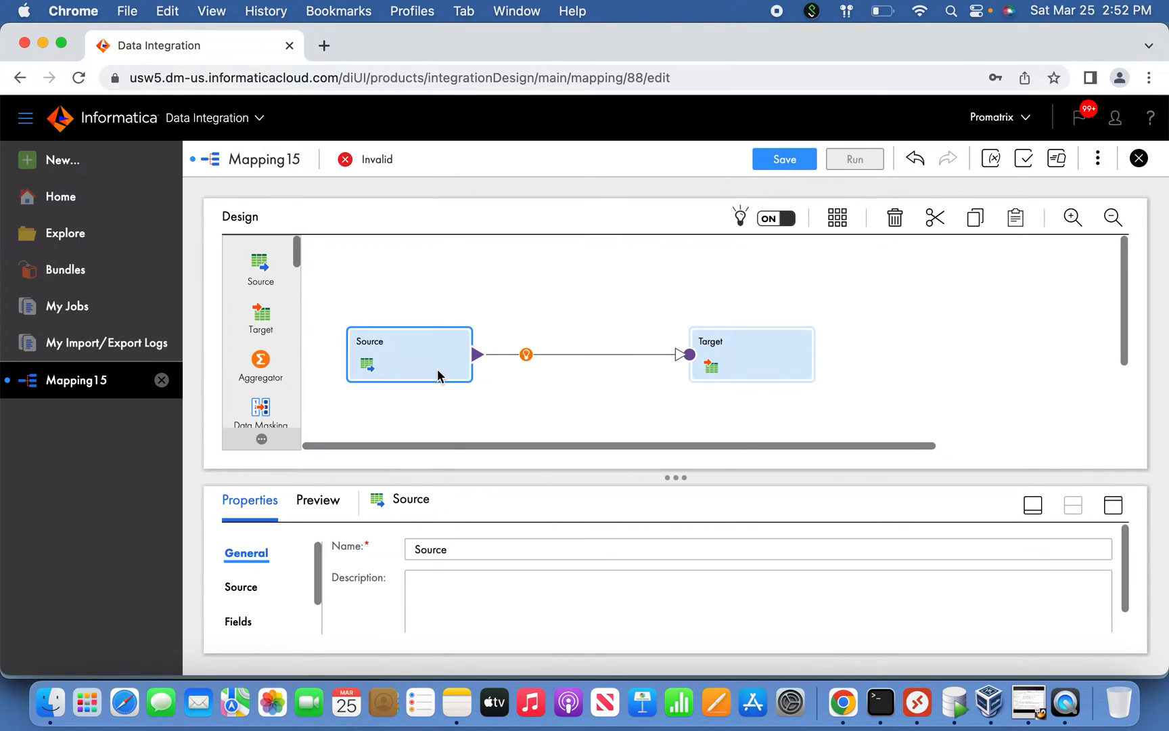
click(1113, 509)
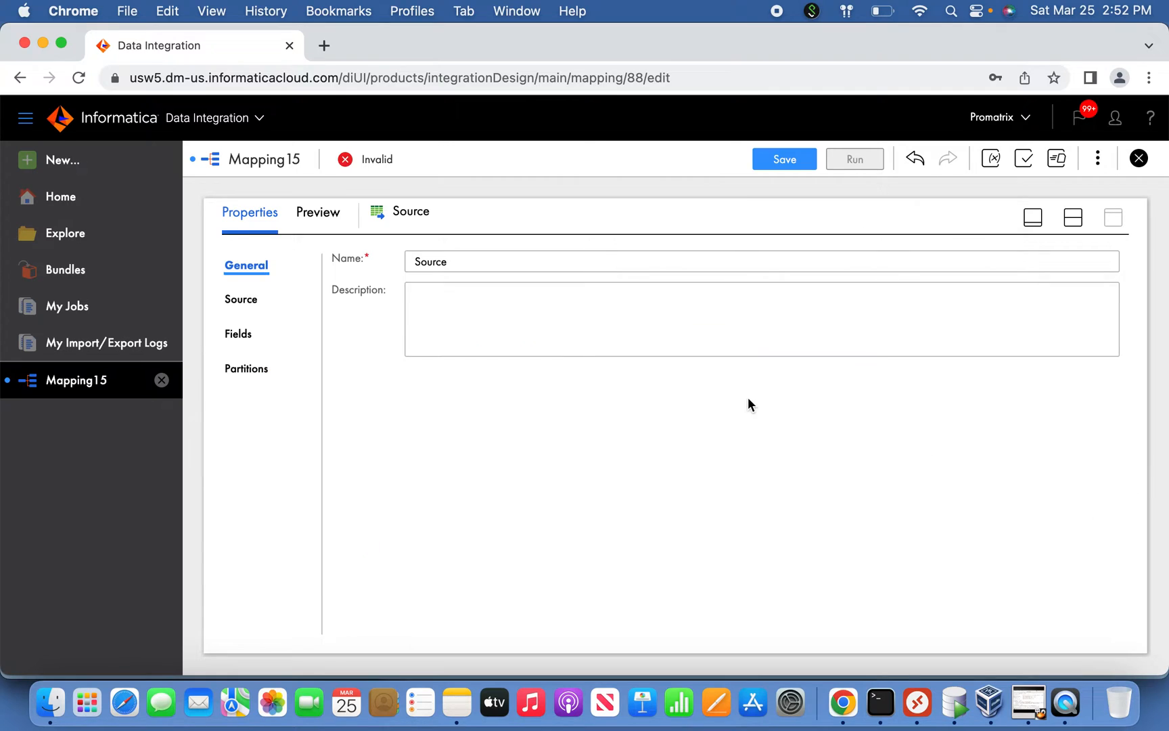
click(261, 303)
click(645, 308)
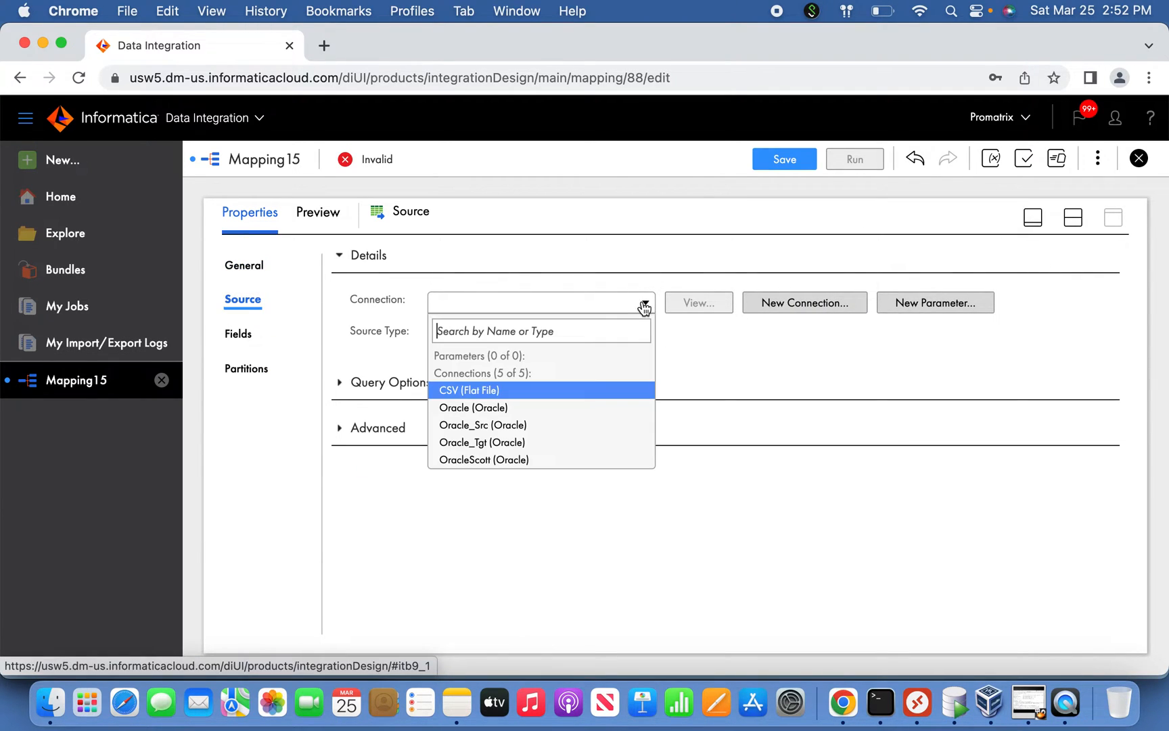
click(532, 426)
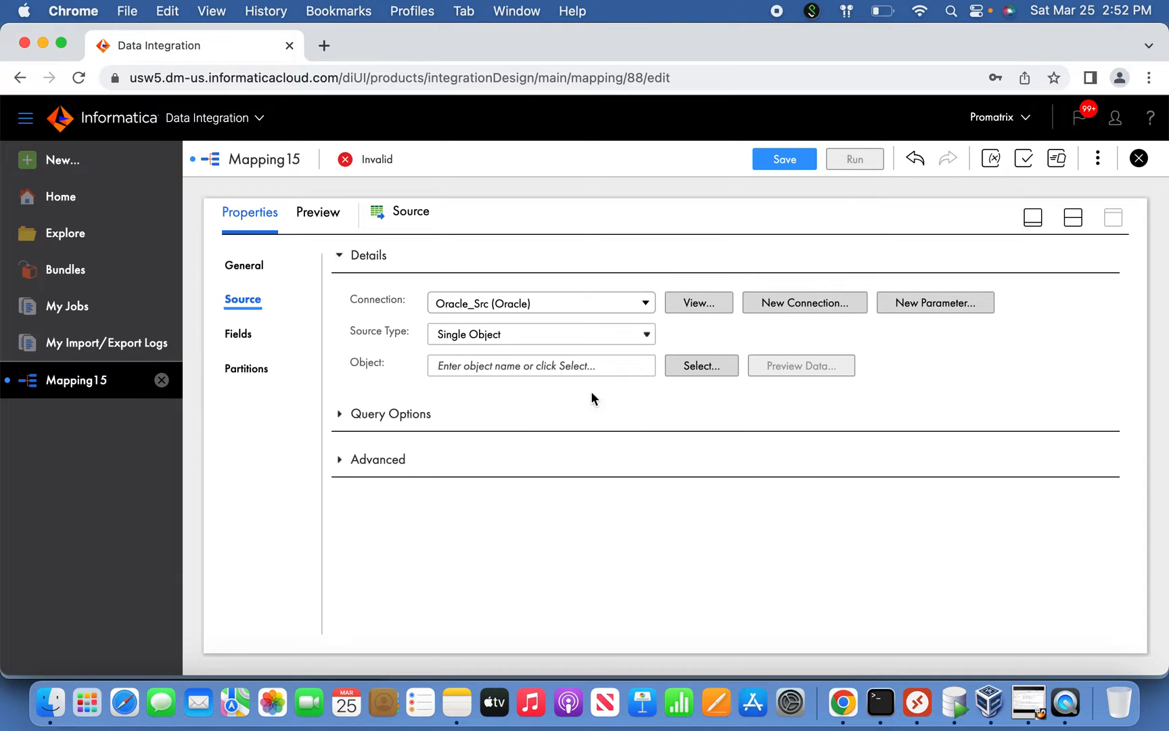
click(701, 366)
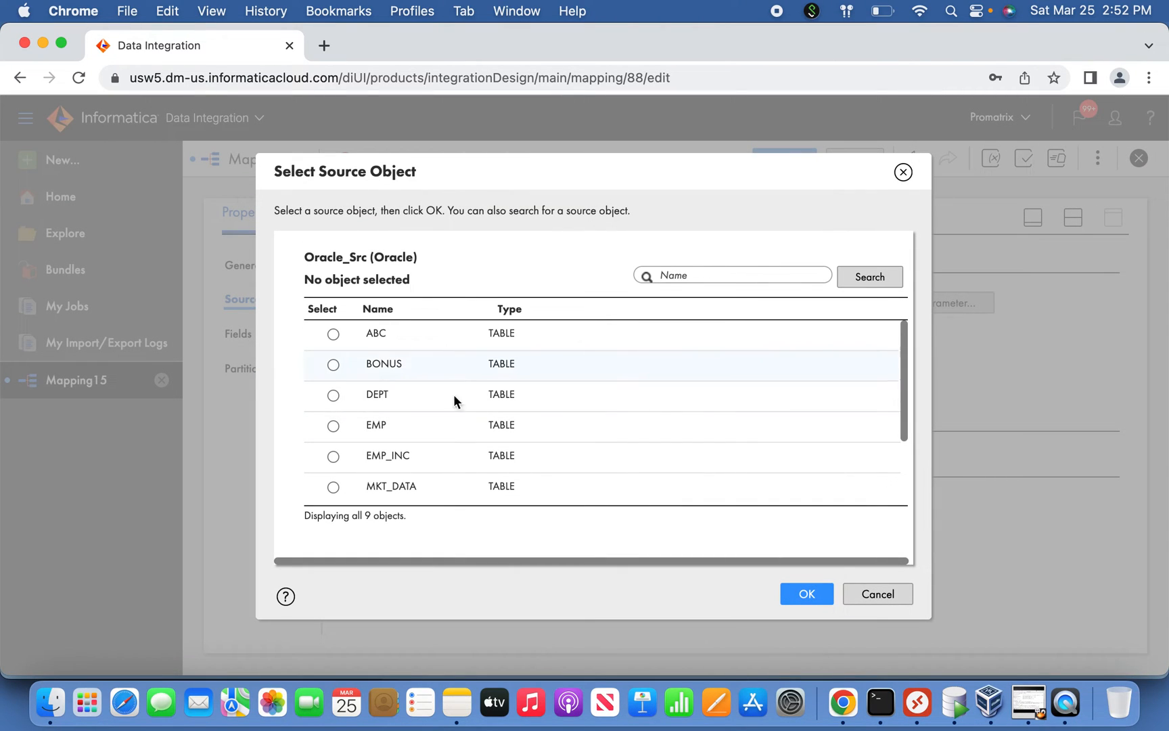
click(379, 457)
click(805, 594)
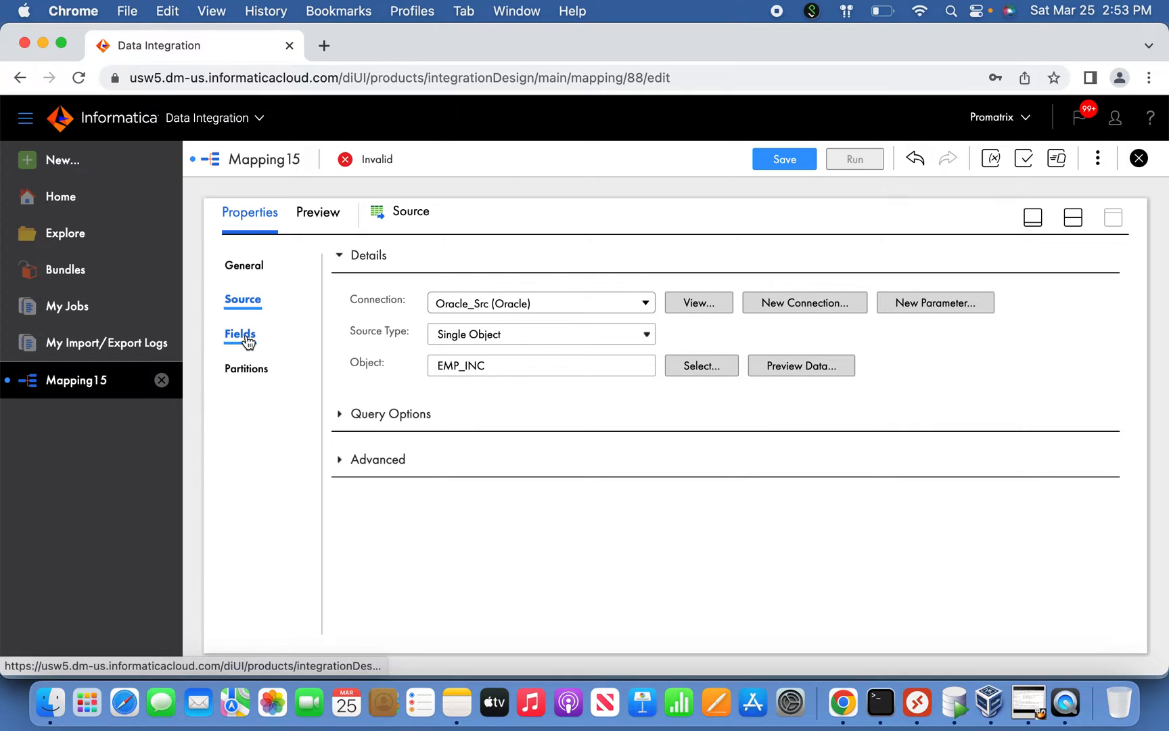
Expand the Source's query options and look at its filter settings without changing them
click(338, 415)
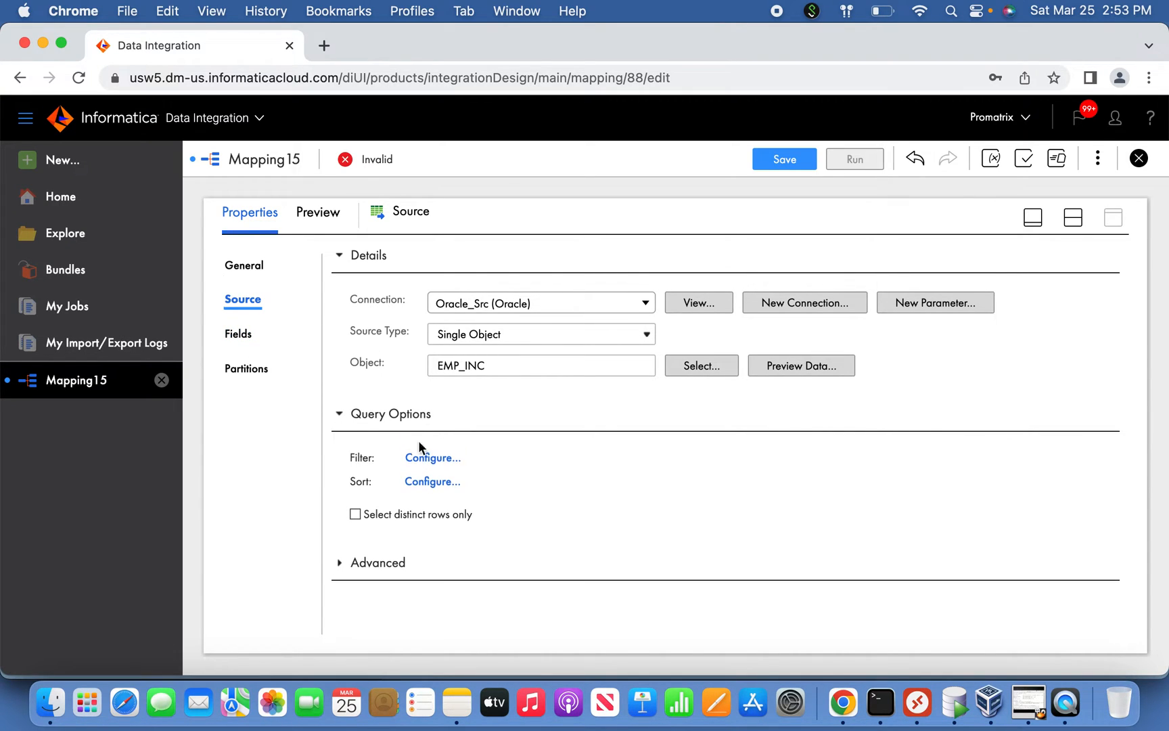
click(431, 459)
click(910, 644)
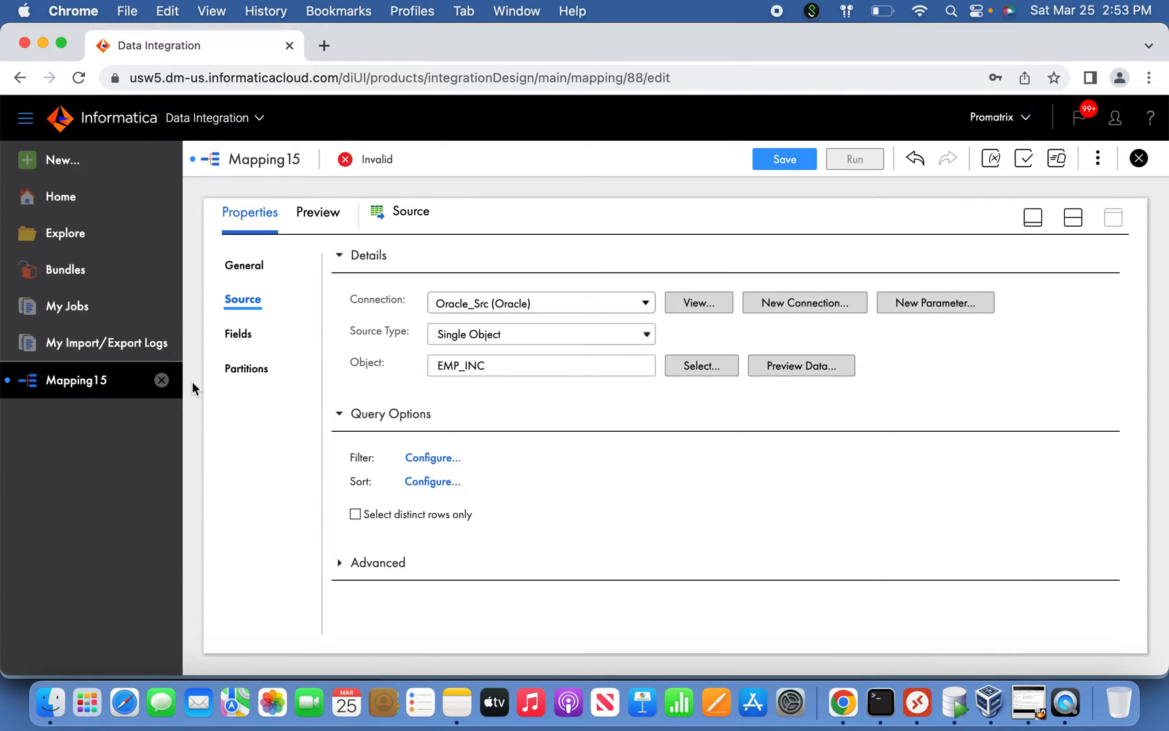
Open Mapping14 from the recent assets and copy the advanced query filter expression of its Source transformation
click(75, 202)
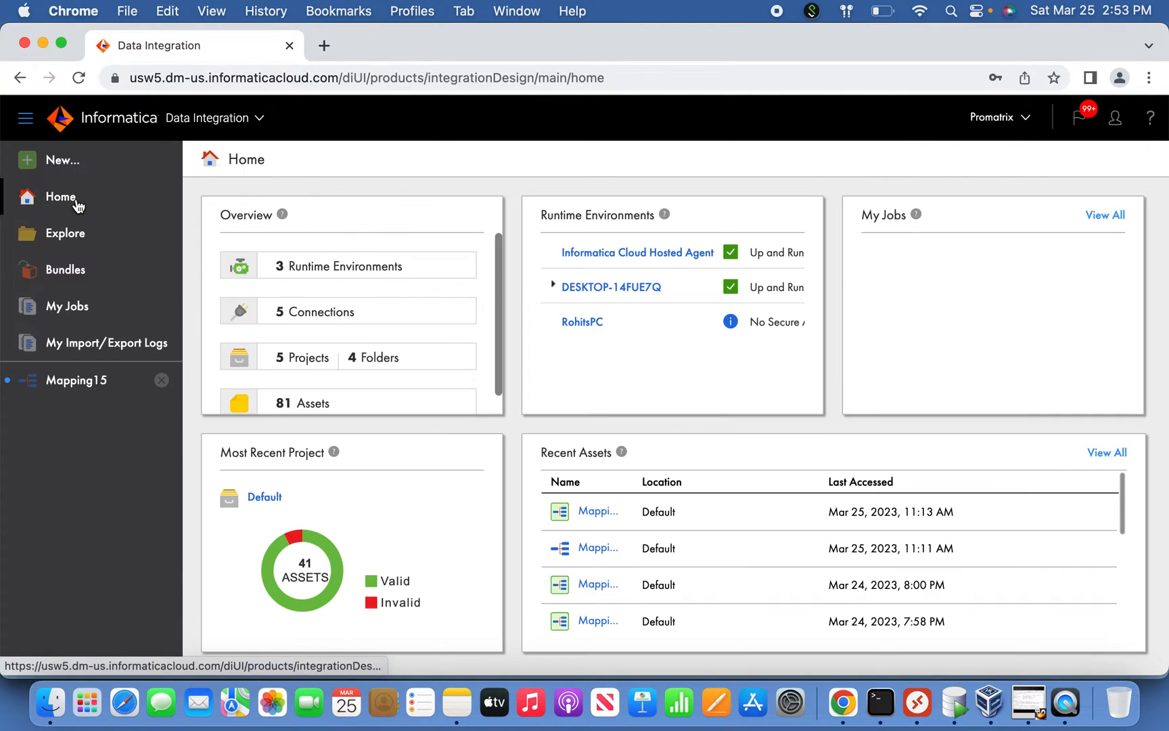
click(595, 549)
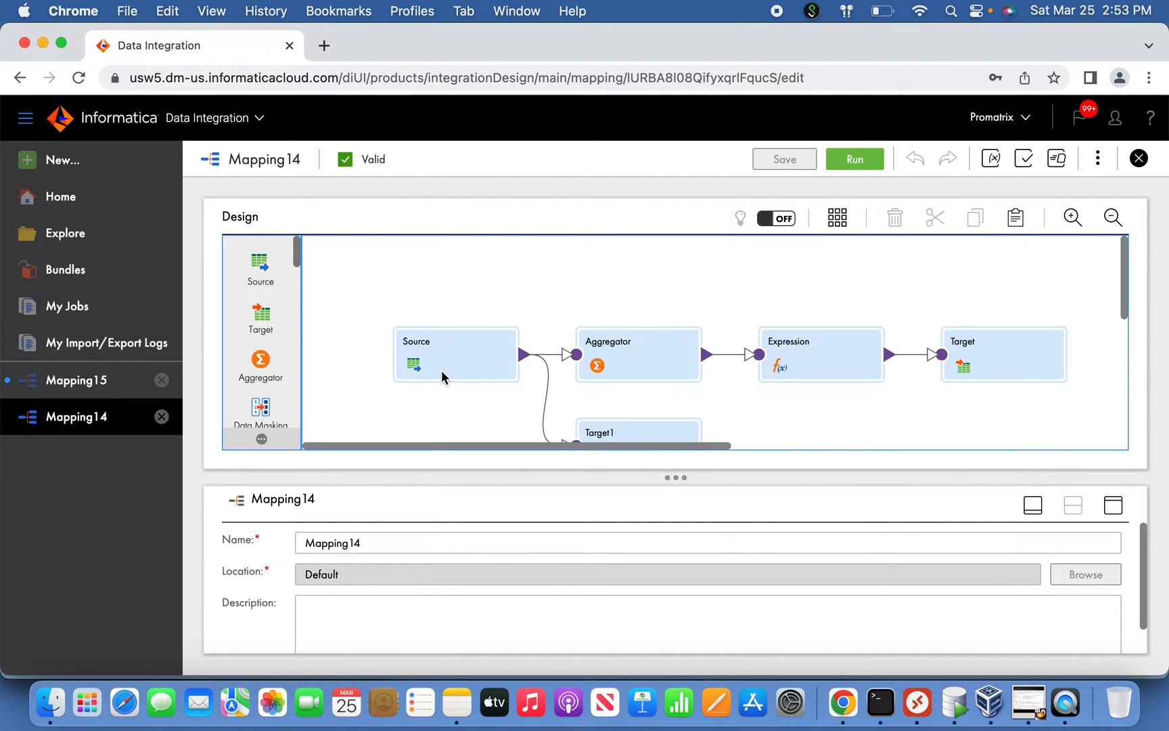
click(480, 369)
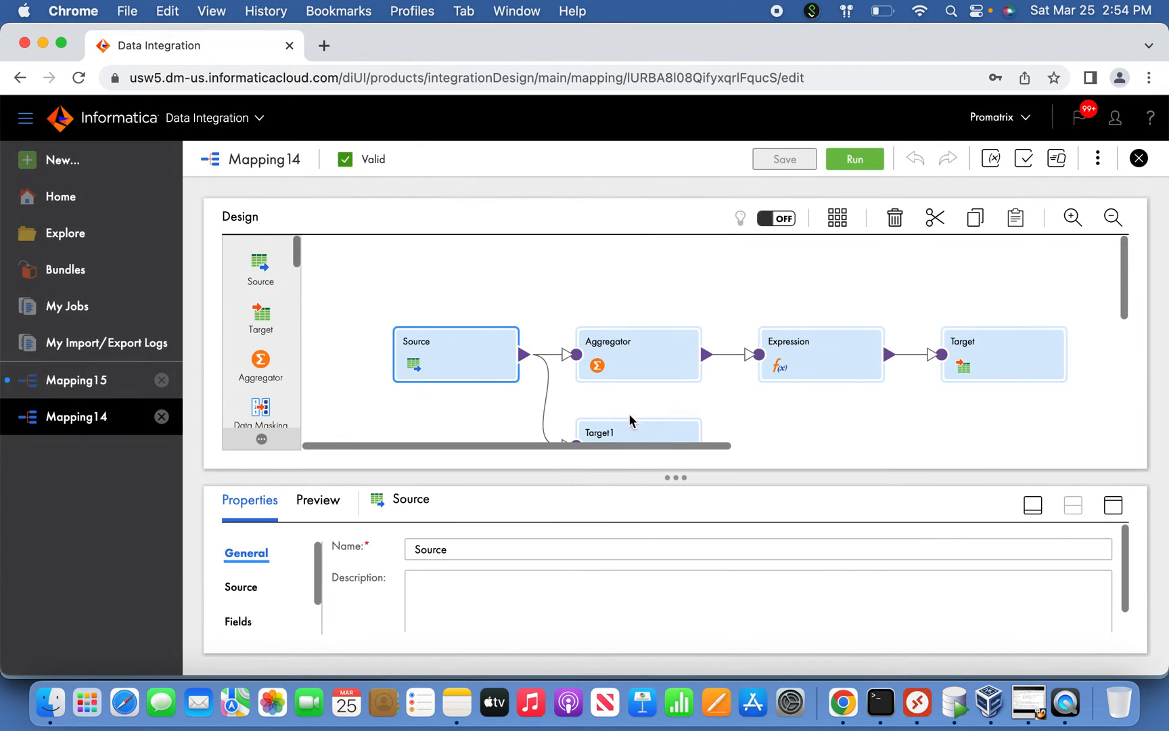
click(1114, 507)
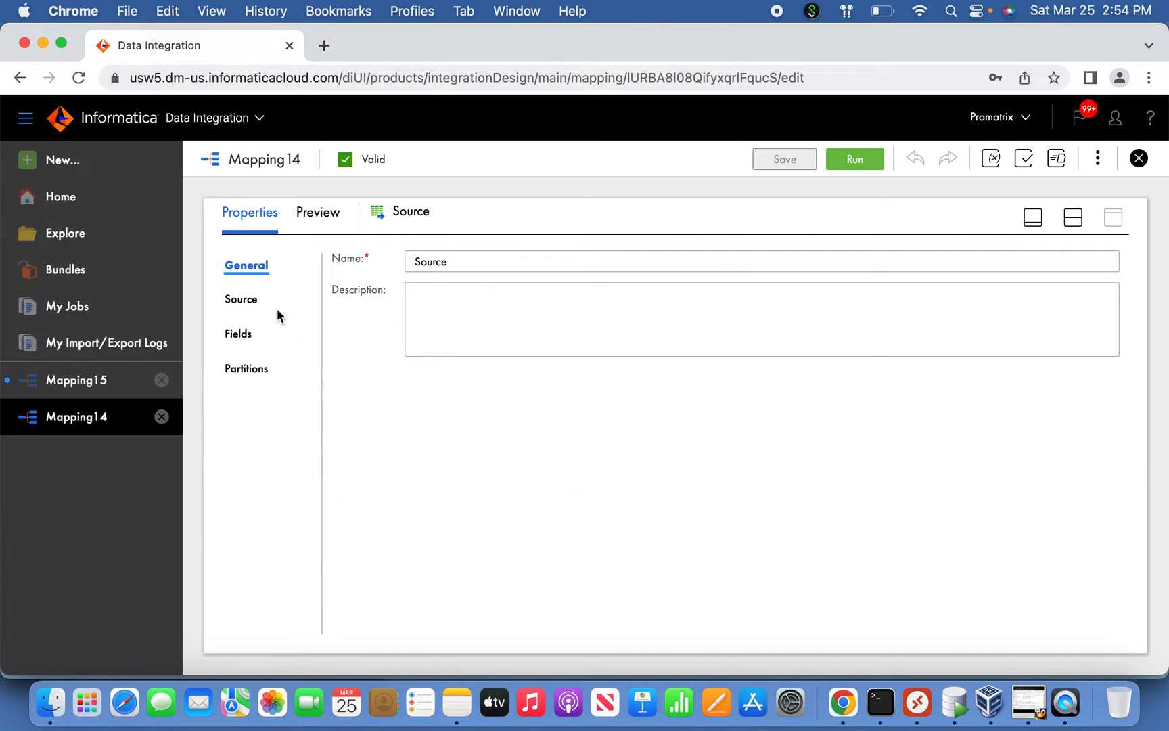
click(245, 302)
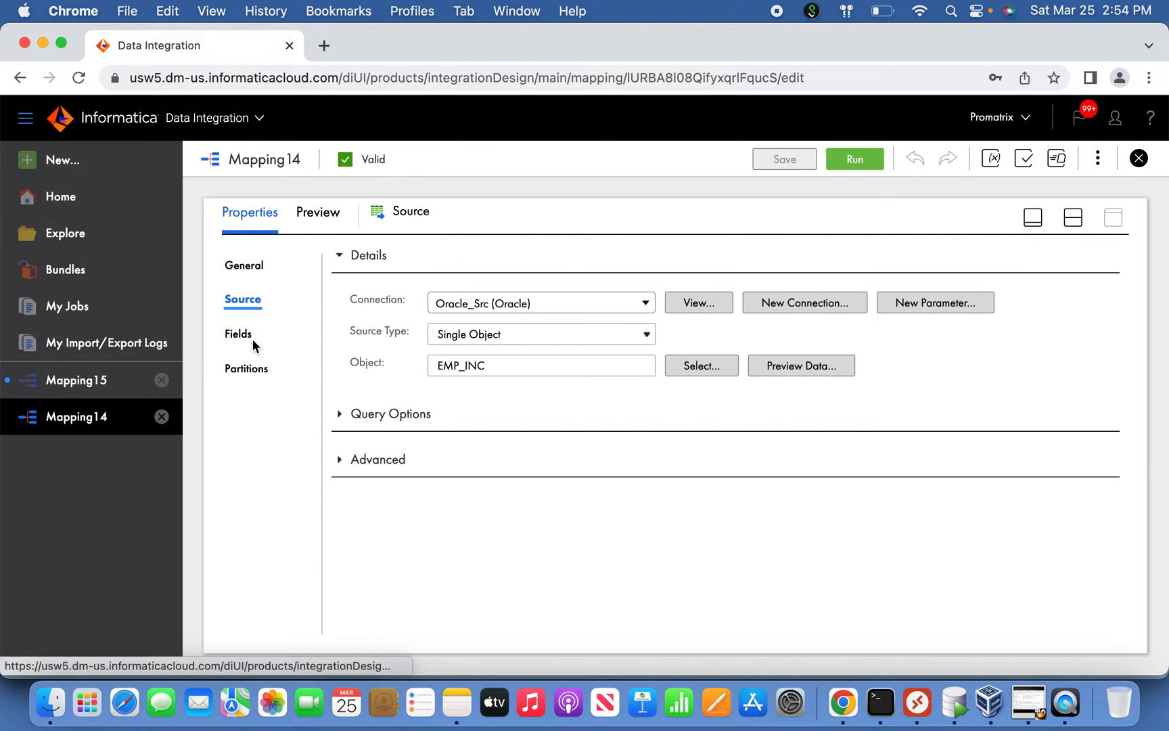
click(339, 413)
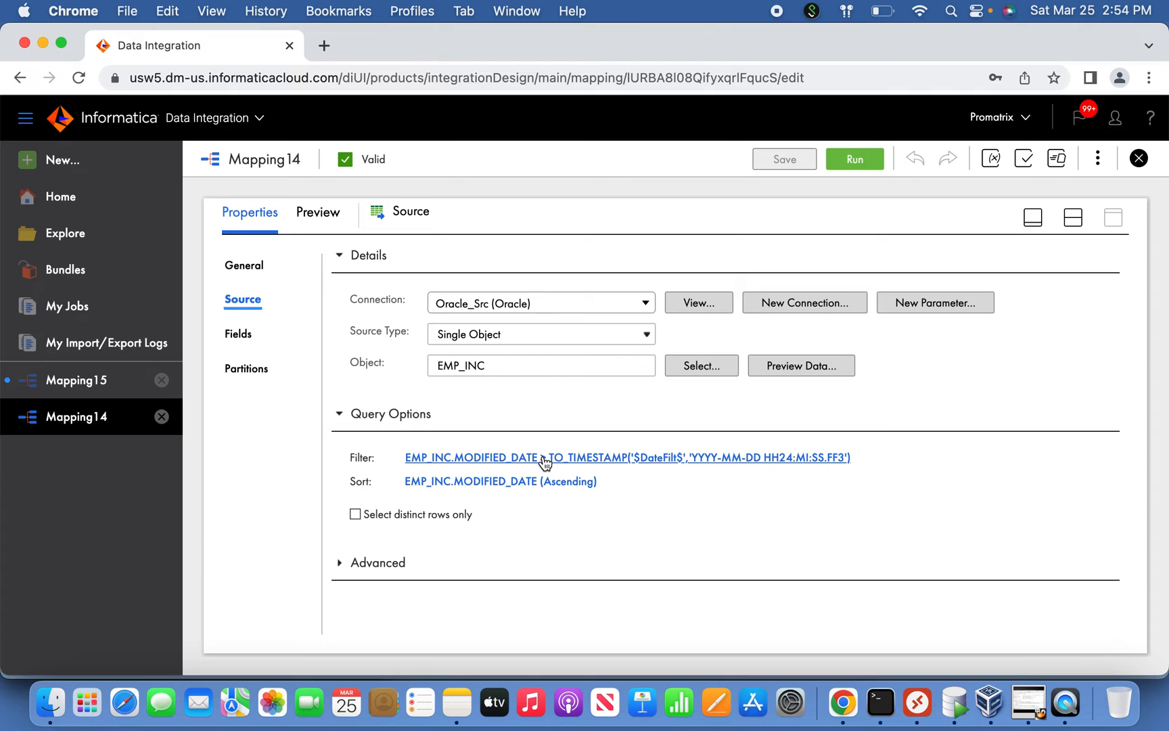
click(545, 463)
drag(627, 387, 469, 299)
key(super+c)
click(902, 633)
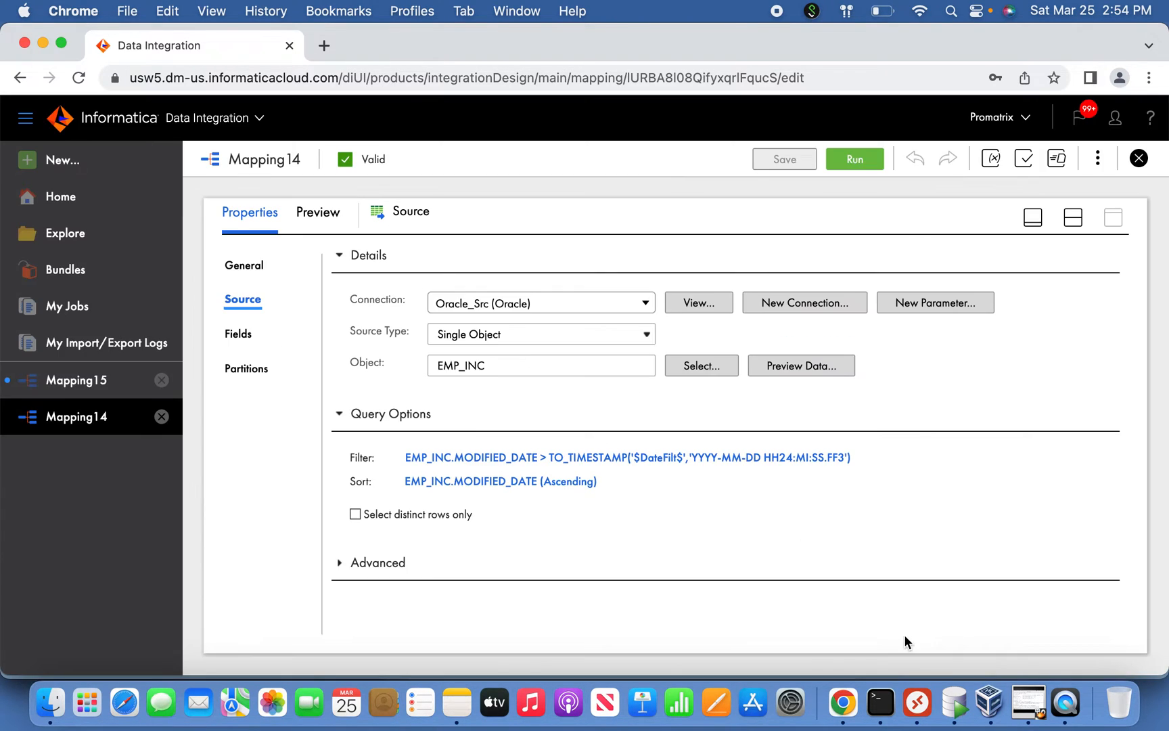
In Mapping15, set the Source's advanced query filter to EMP_INC.MODIFIED_DATE > TO_TIMESTAMP('$DateFilt$','YYYY-MM-DD HH24:MI:SS.FF3')
click(94, 380)
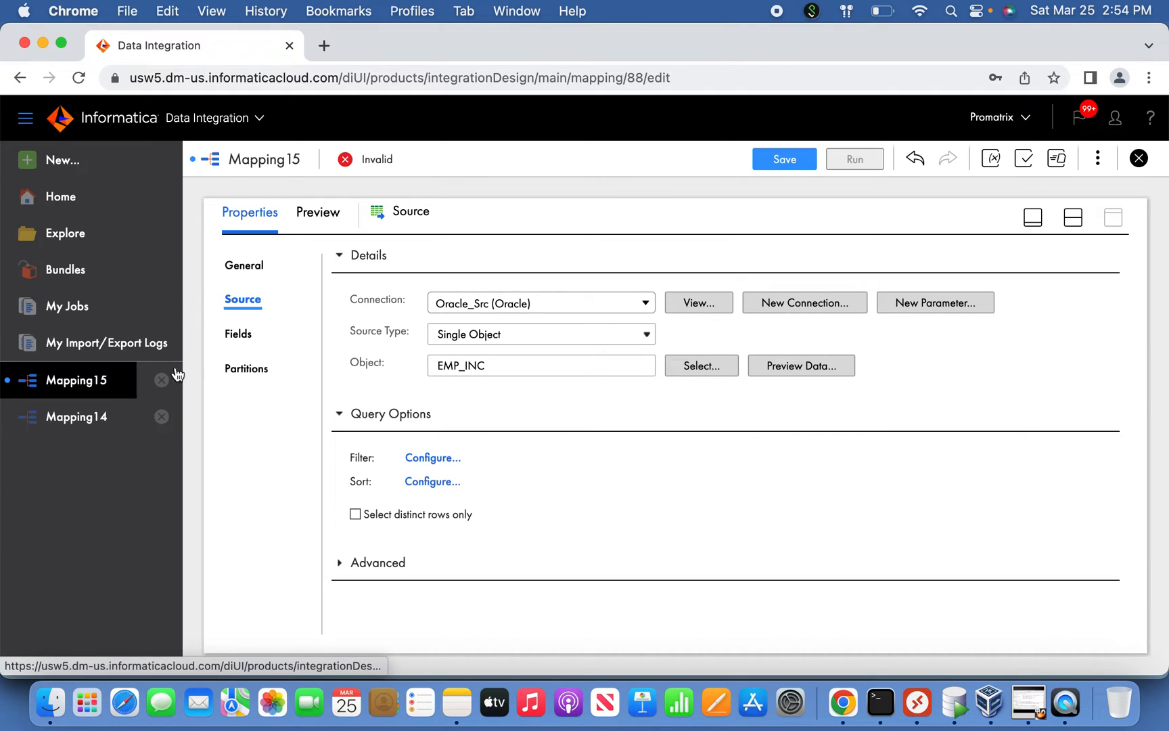
click(433, 457)
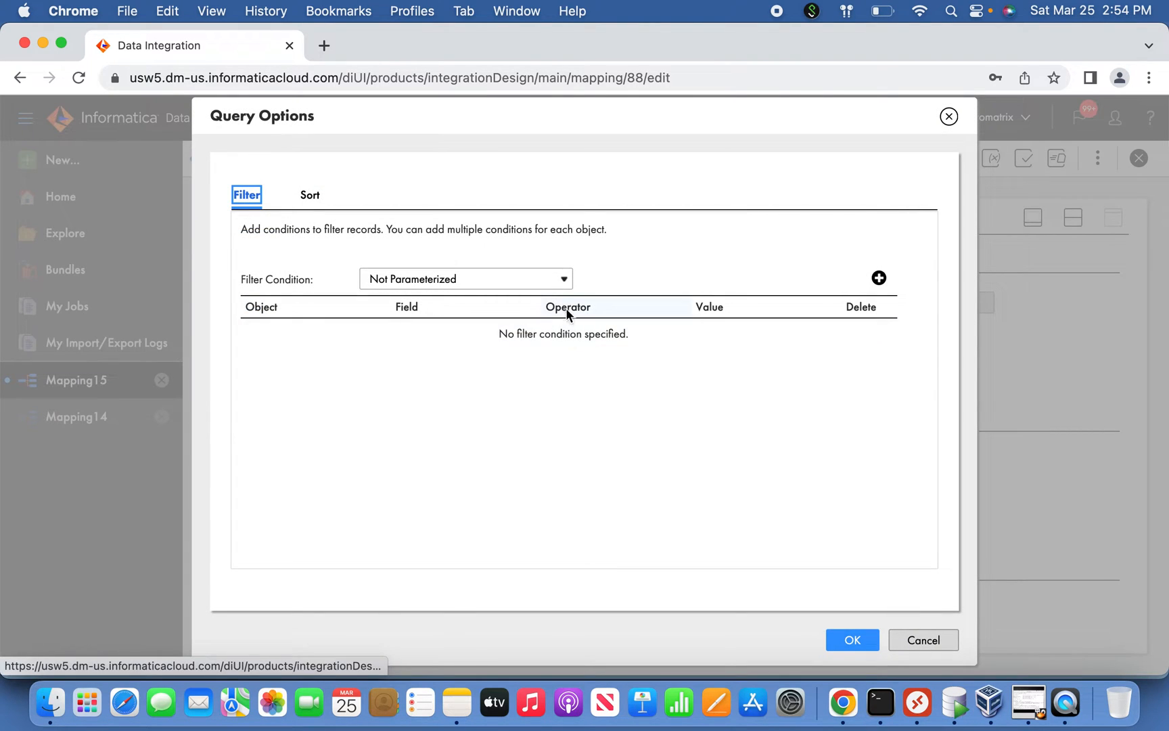
click(551, 283)
click(516, 321)
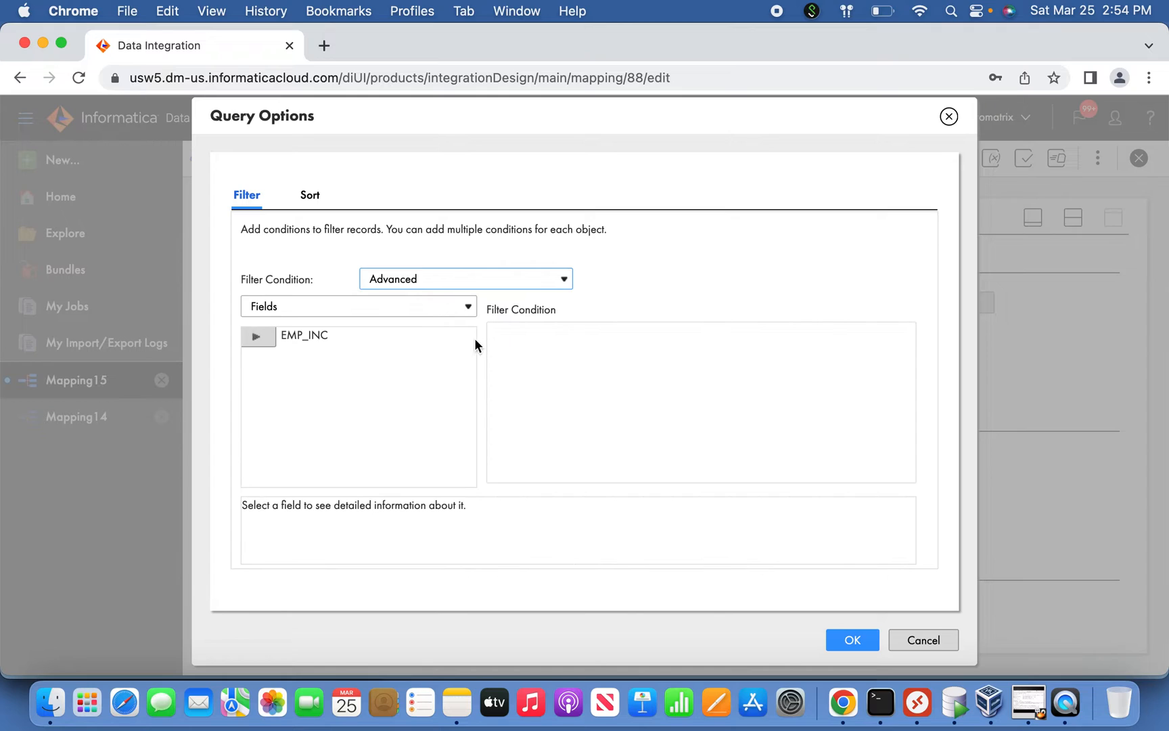
click(266, 339)
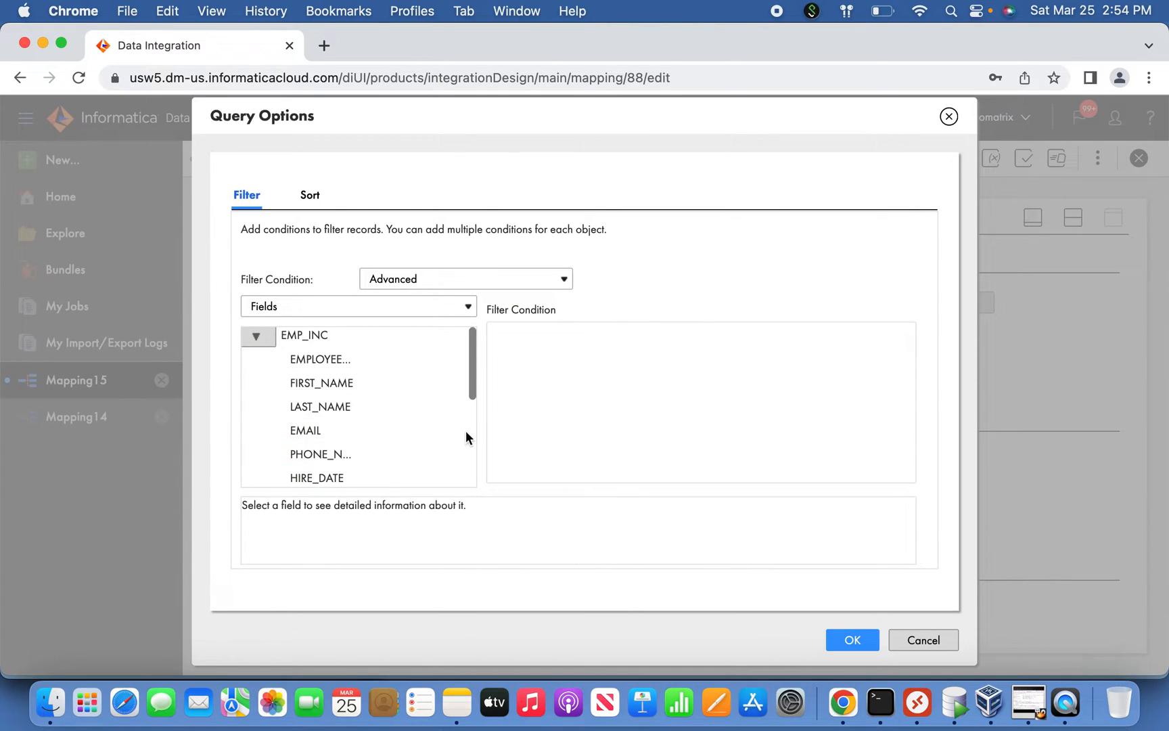
click(588, 399)
key(super+v)
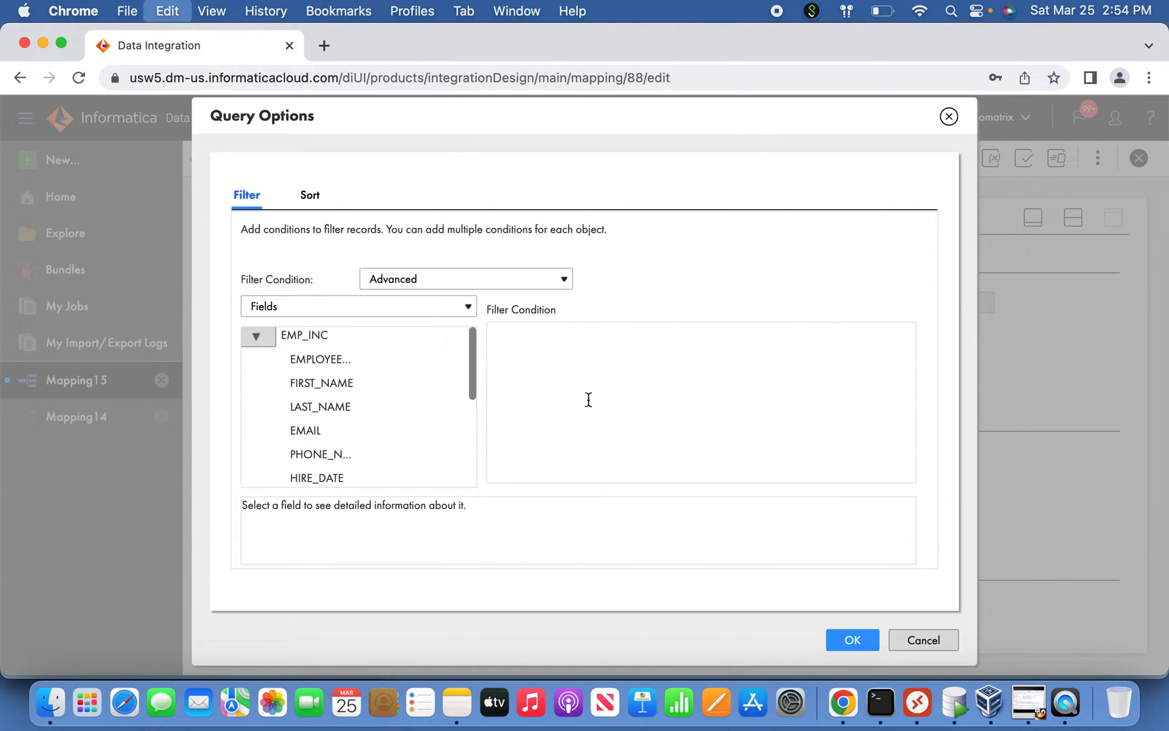
click(852, 641)
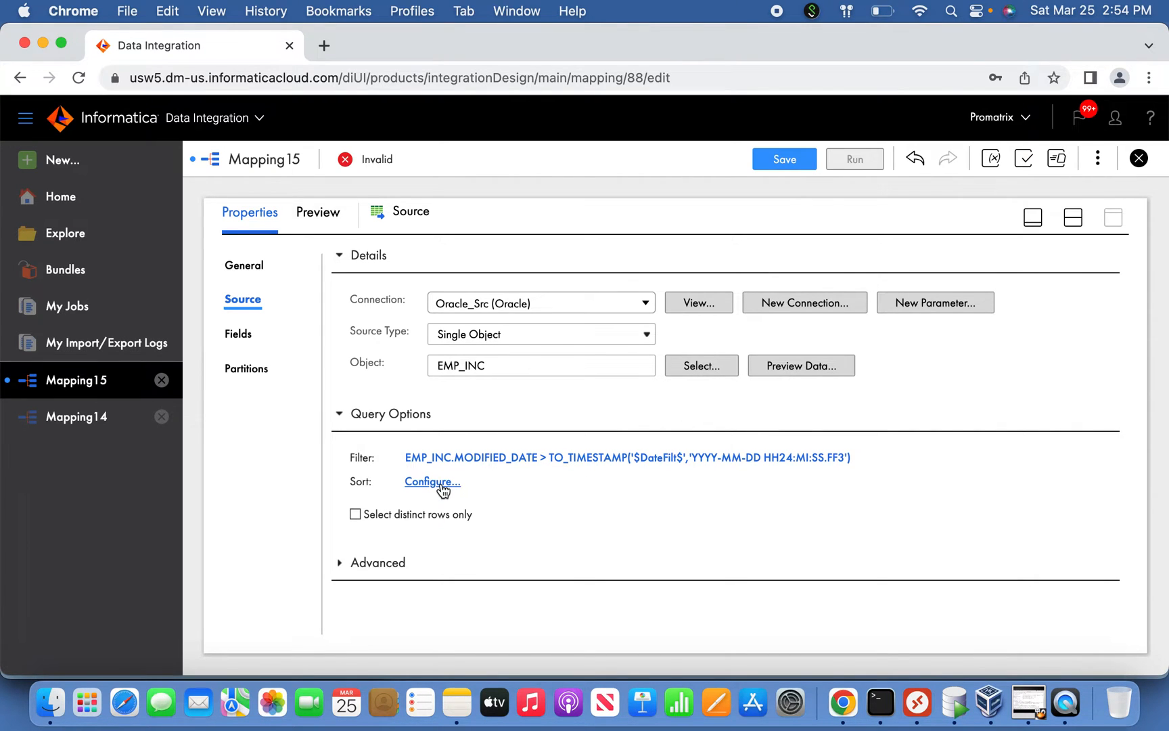
Add a non-parameterized sort on EMP_INC's MODIFIED_DATE field in ascending order to the Source query
click(444, 484)
click(498, 280)
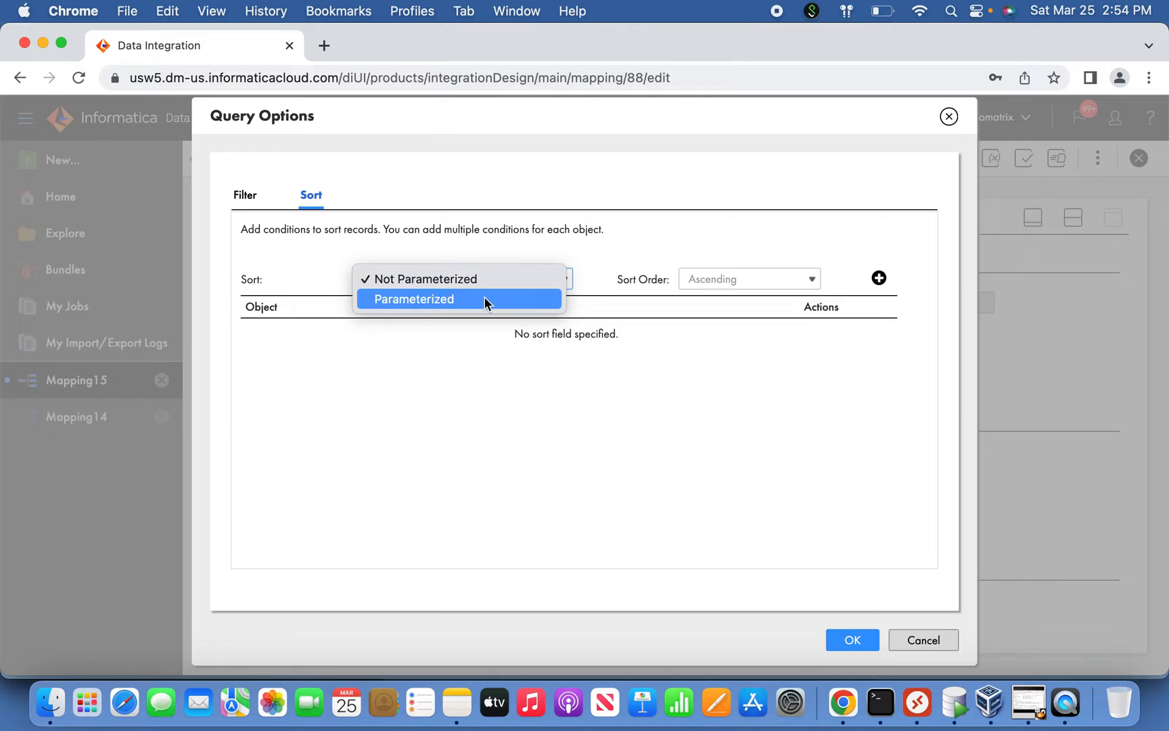
click(877, 278)
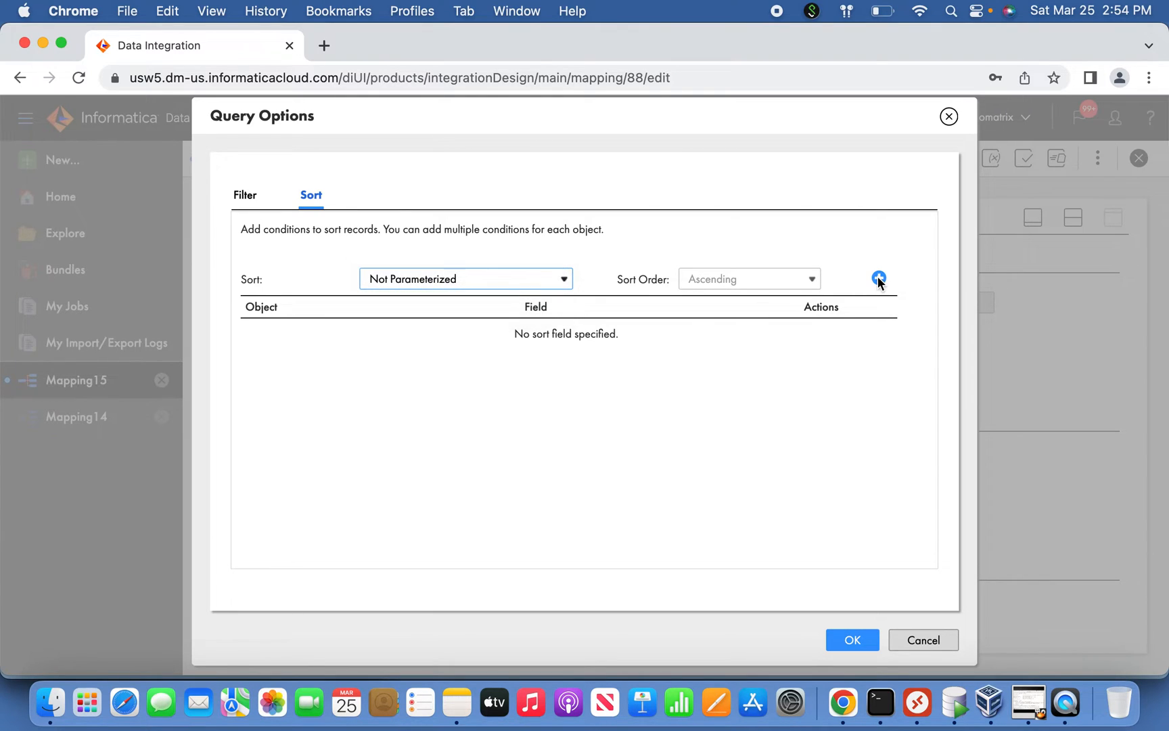
click(878, 278)
click(499, 332)
click(481, 359)
click(683, 336)
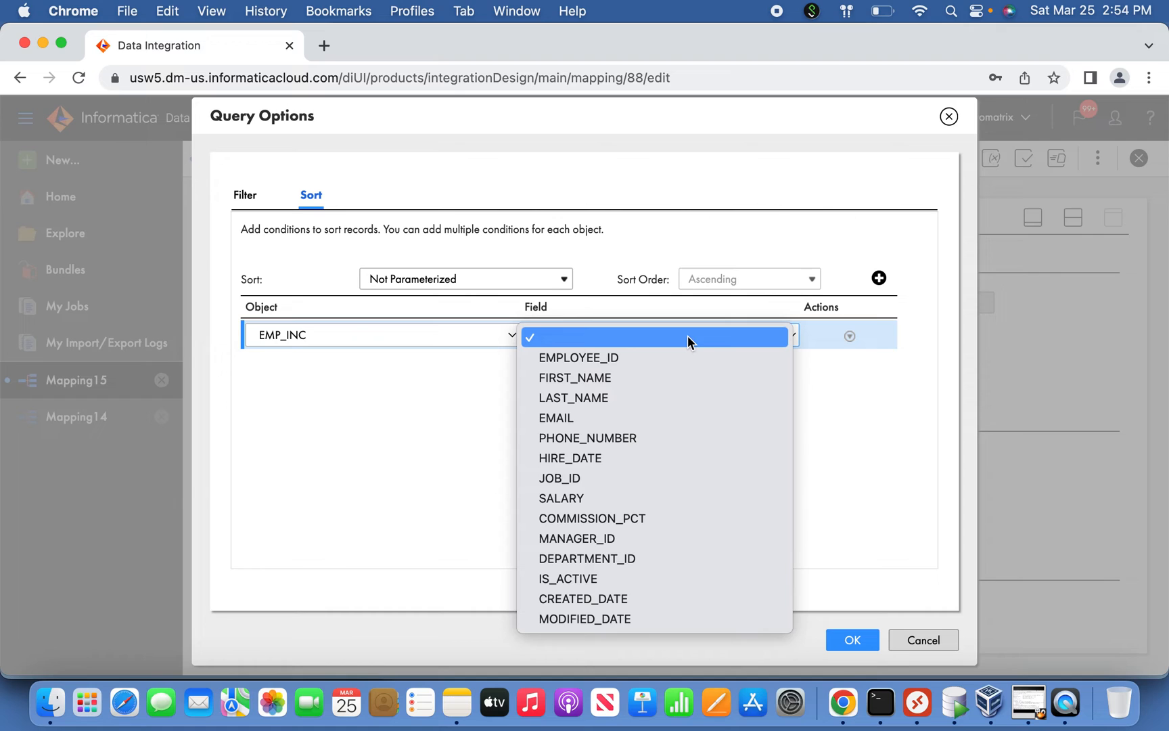
click(671, 617)
click(855, 641)
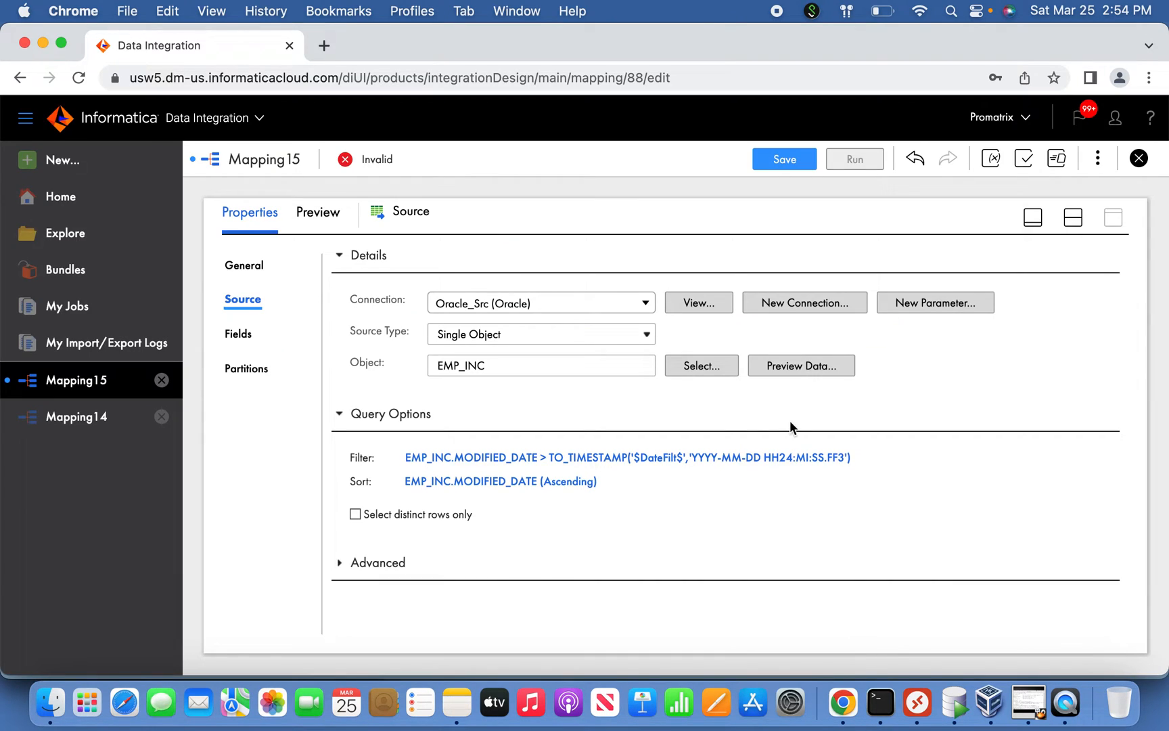
Insert an Aggregator transformation between the Source and the Target in the mapping design
click(1033, 218)
drag(261, 366, 504, 347)
click(647, 348)
click(540, 365)
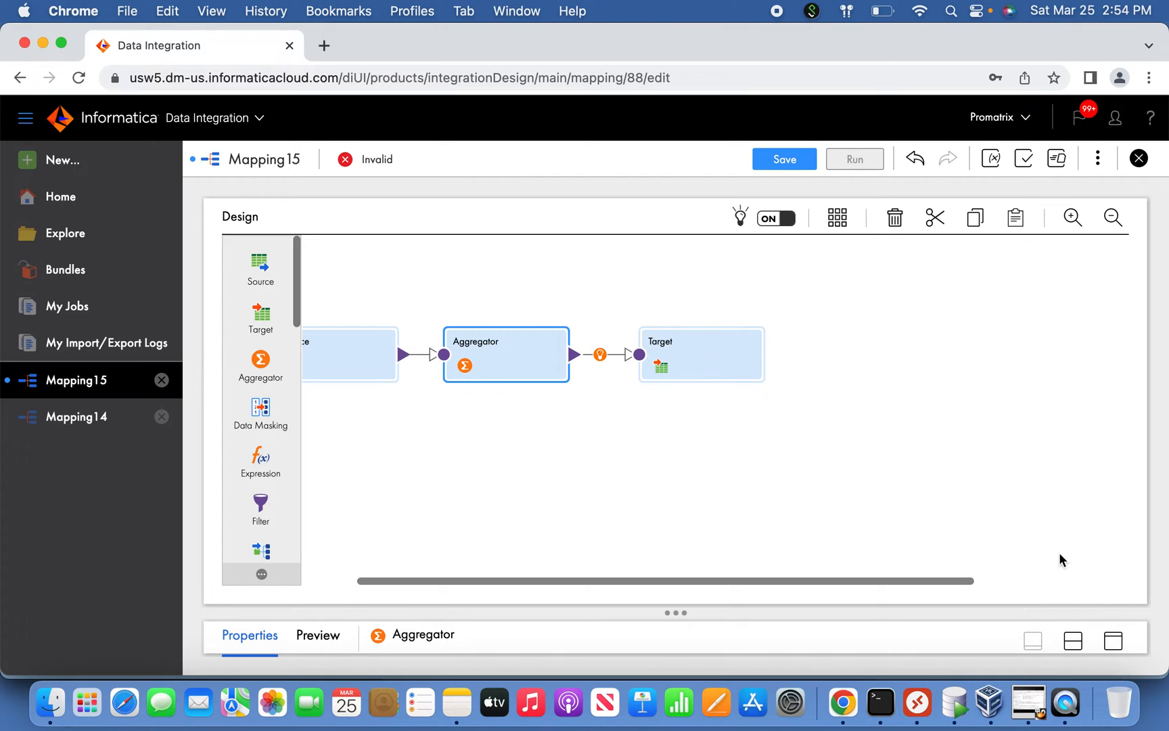
Limit the Aggregator's incoming fields to MODIFIED_DATE with a Named Fields include rule, deleting the All Fields rule
click(1113, 640)
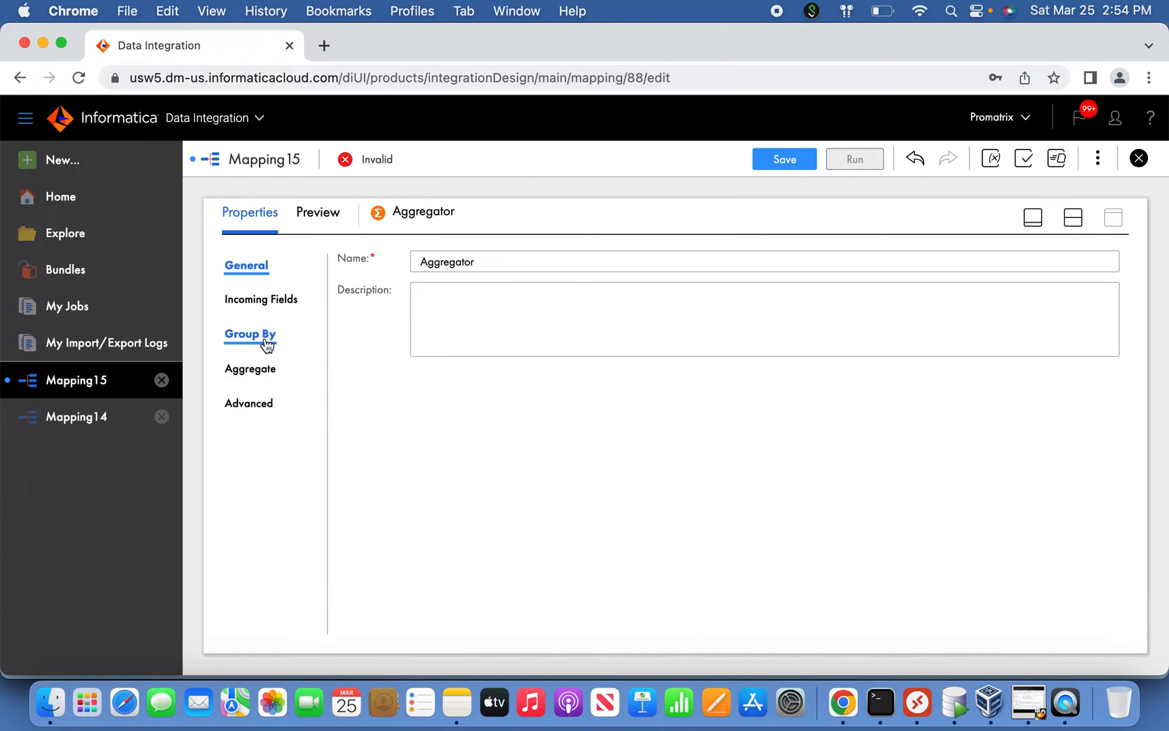
click(268, 303)
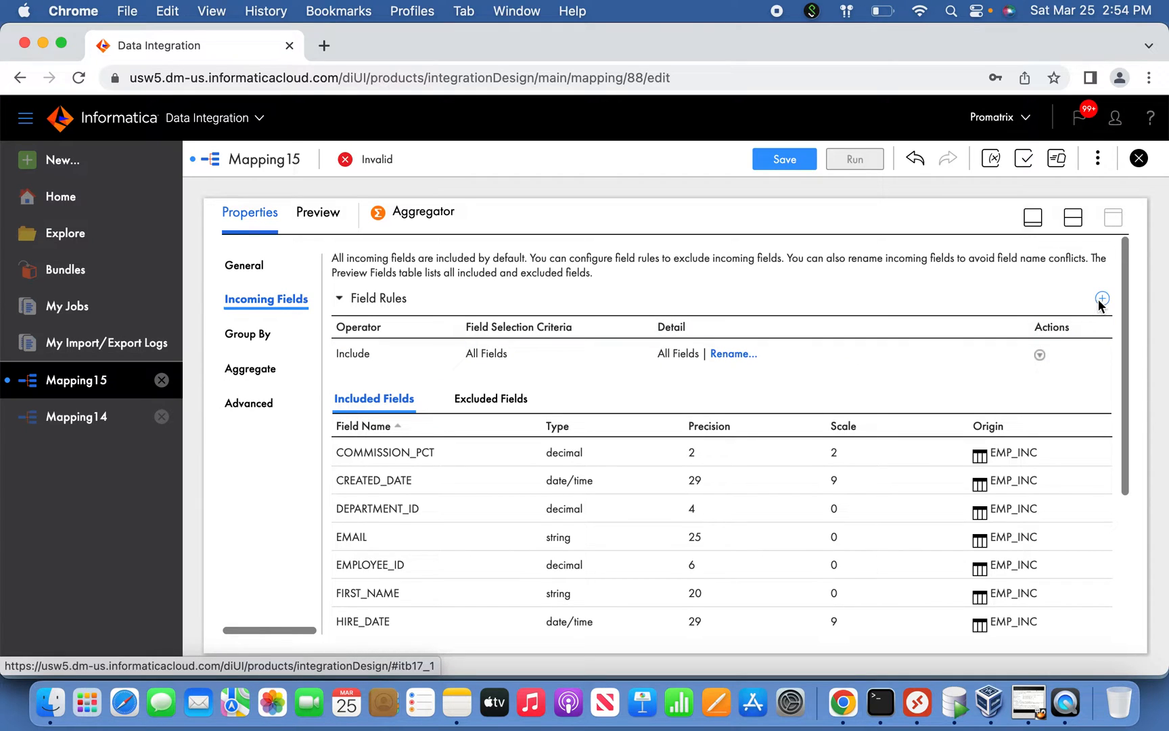
click(1101, 299)
click(684, 383)
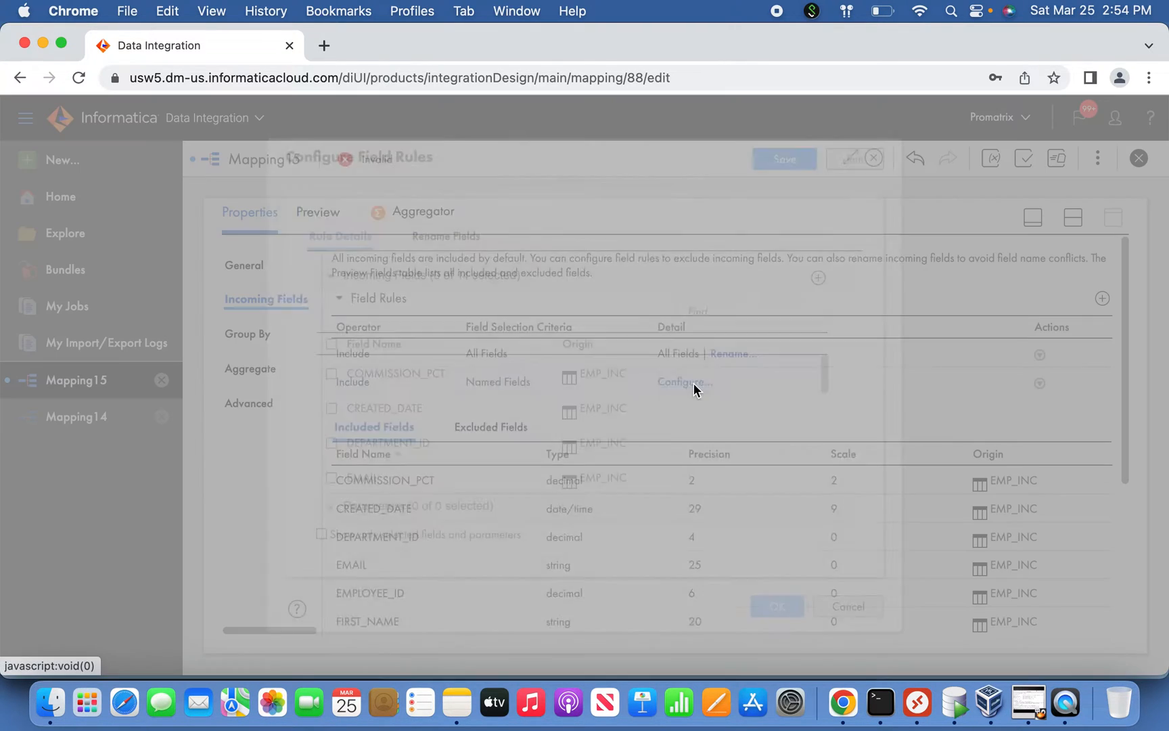
click(331, 344)
click(332, 343)
drag(825, 378, 827, 486)
click(412, 402)
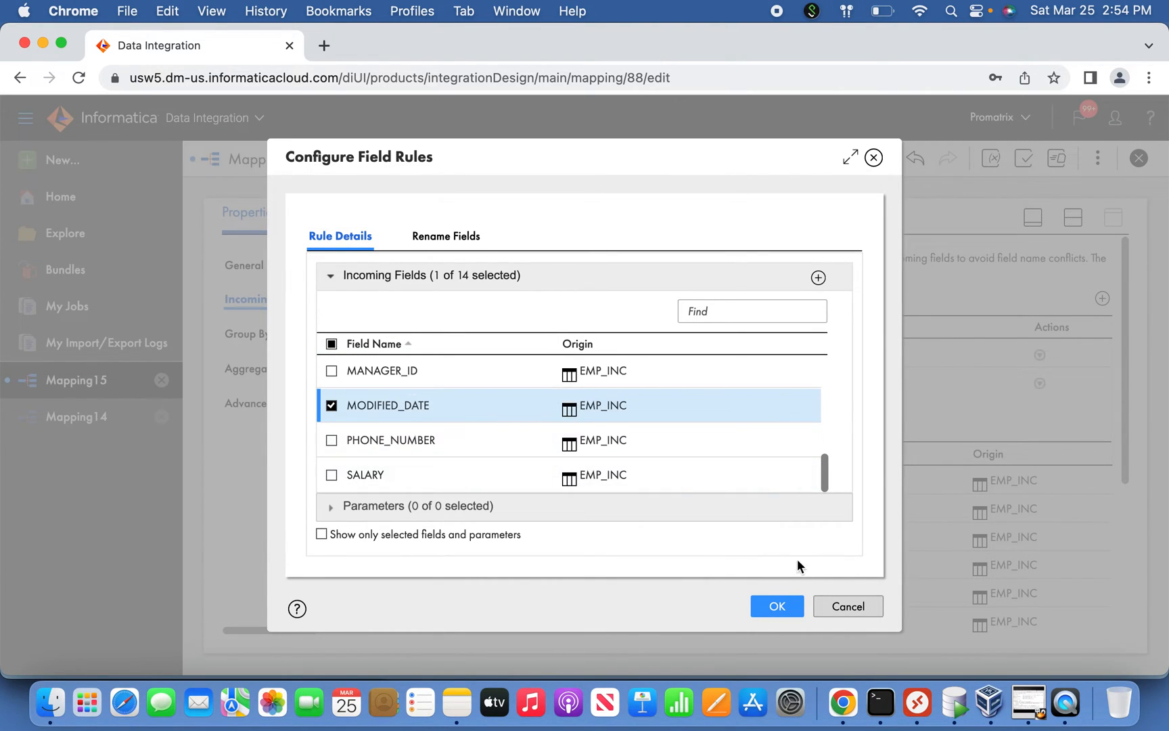
click(788, 607)
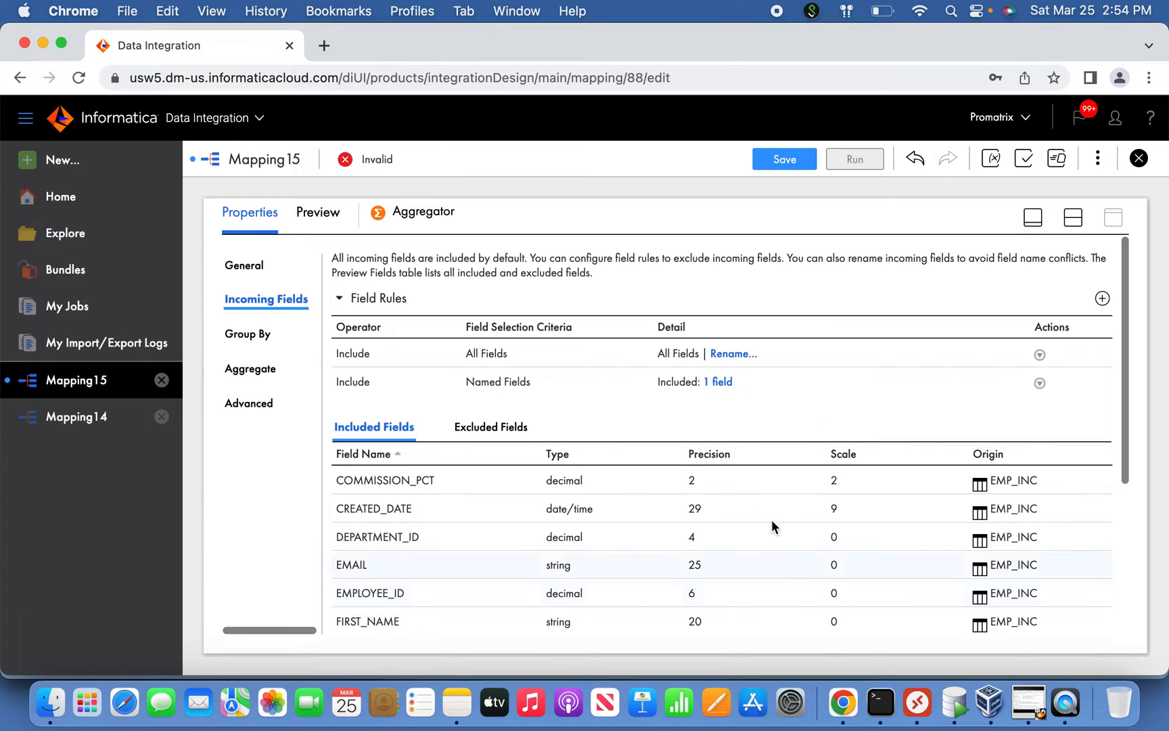
click(1040, 355)
click(1065, 464)
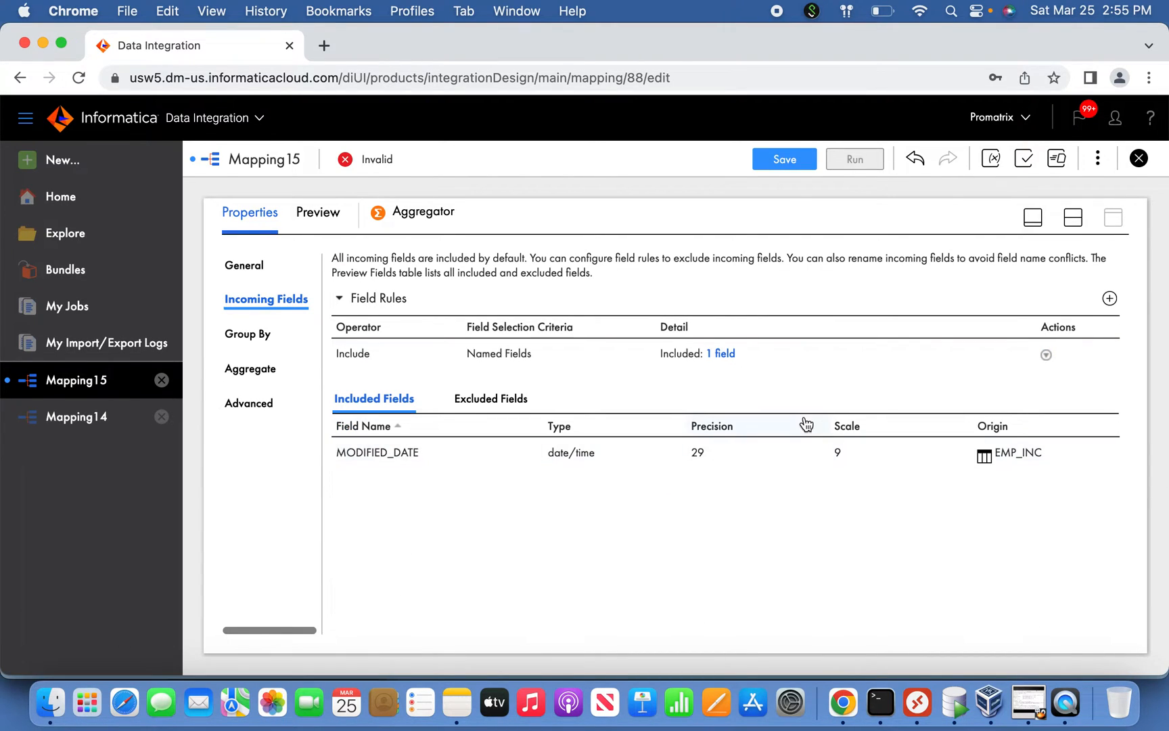
Add an aggregate output field named agg_date of type date/time to the Aggregator
click(262, 369)
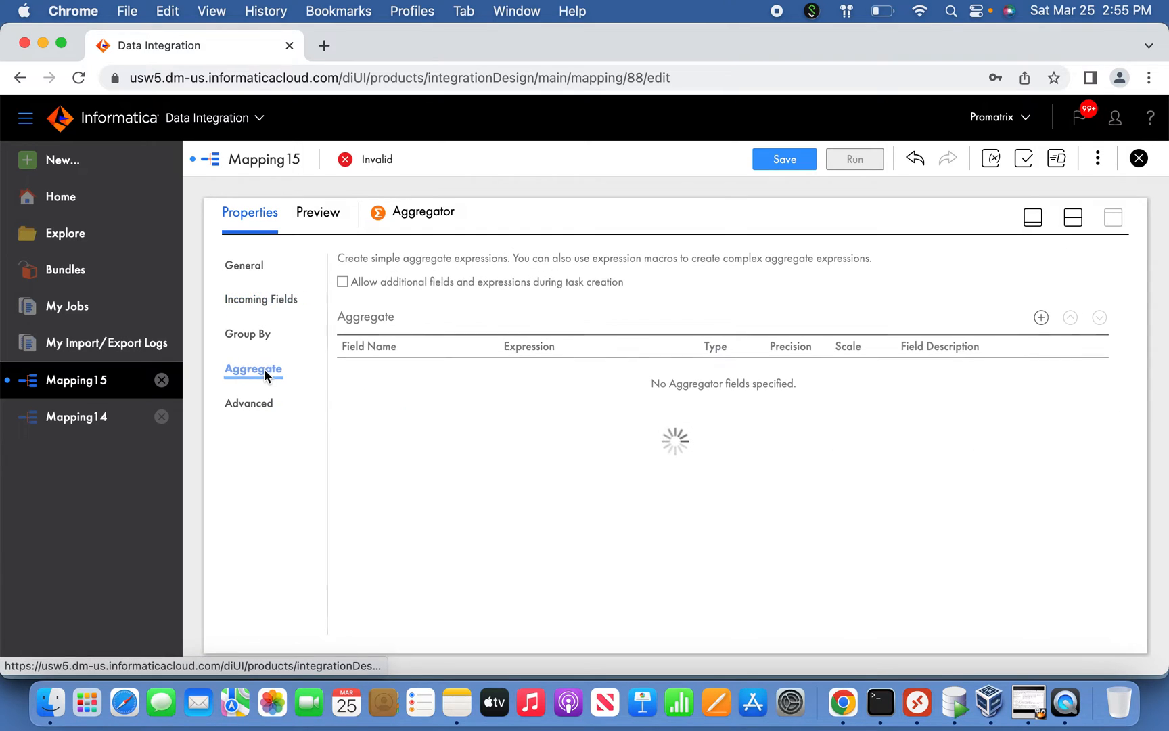
click(1045, 318)
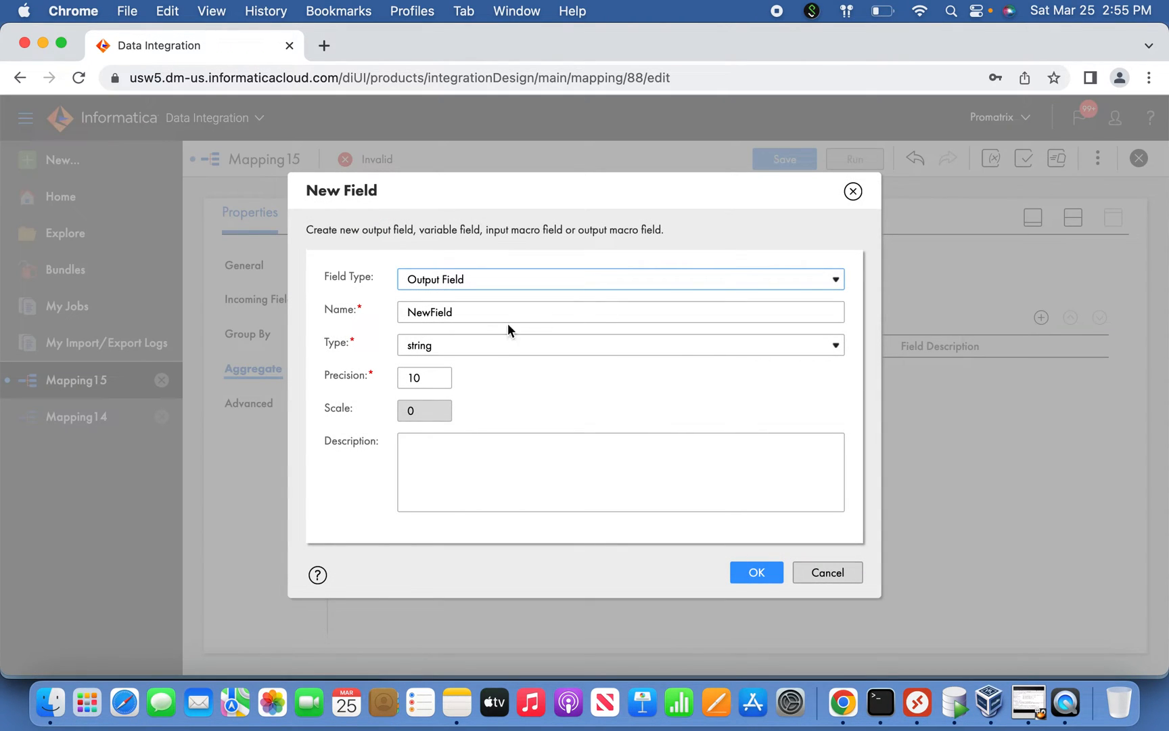
click(490, 346)
key(Down)
key(Down)
key(Down)
key(Down)
key(Down)
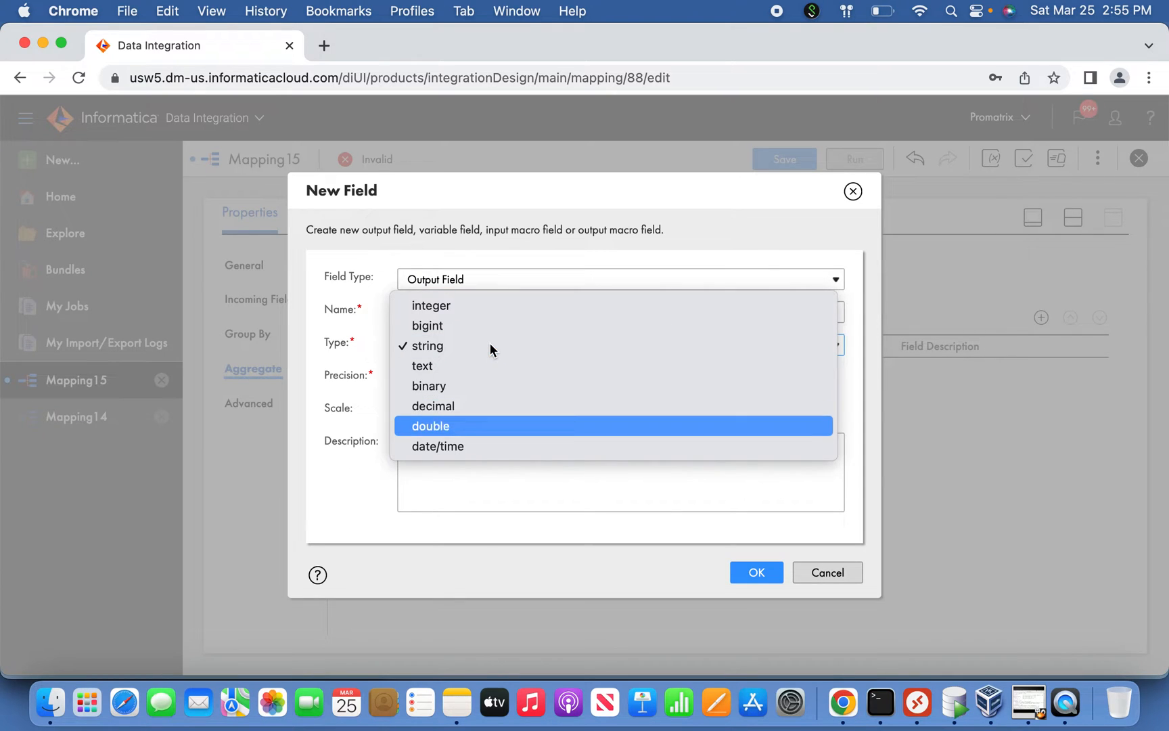
key(Return)
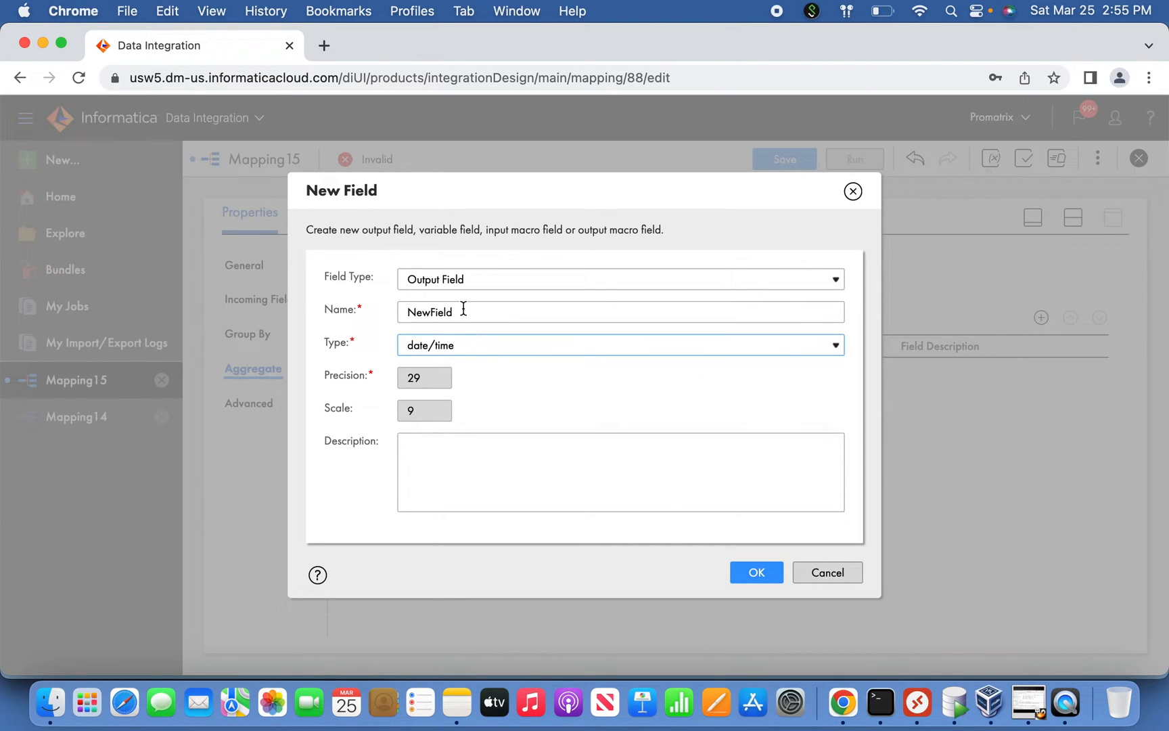
double_click(465, 309)
text(o)
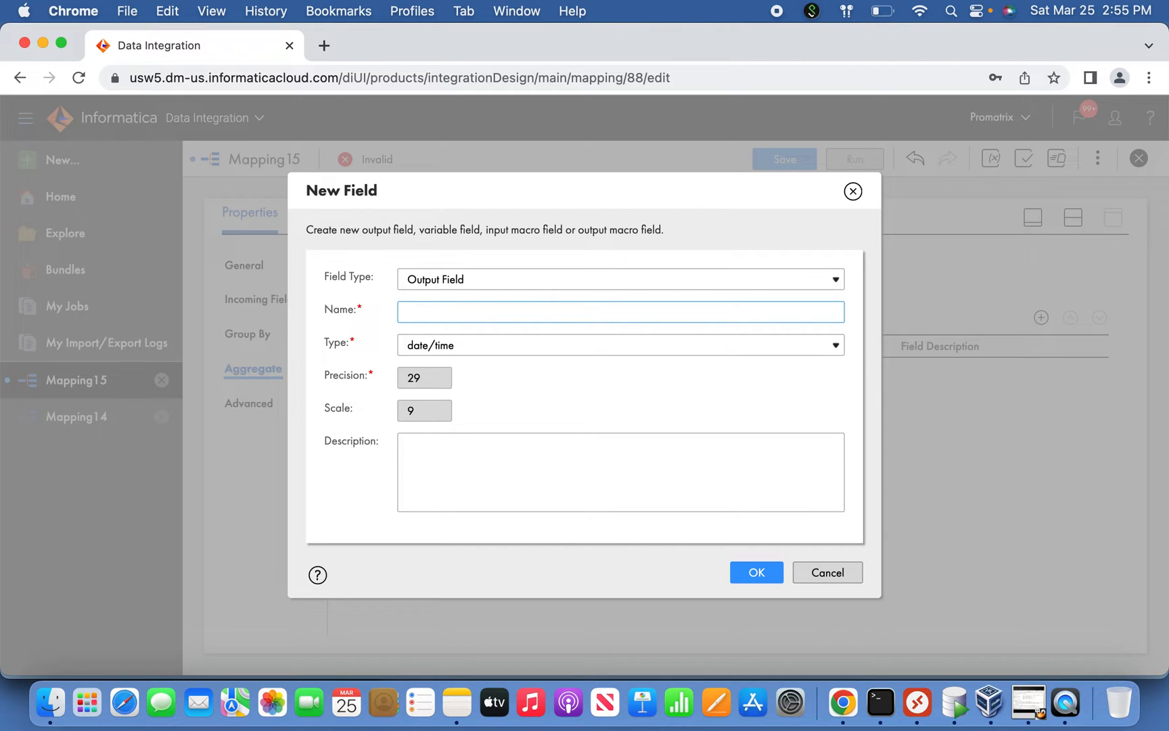
text(_)
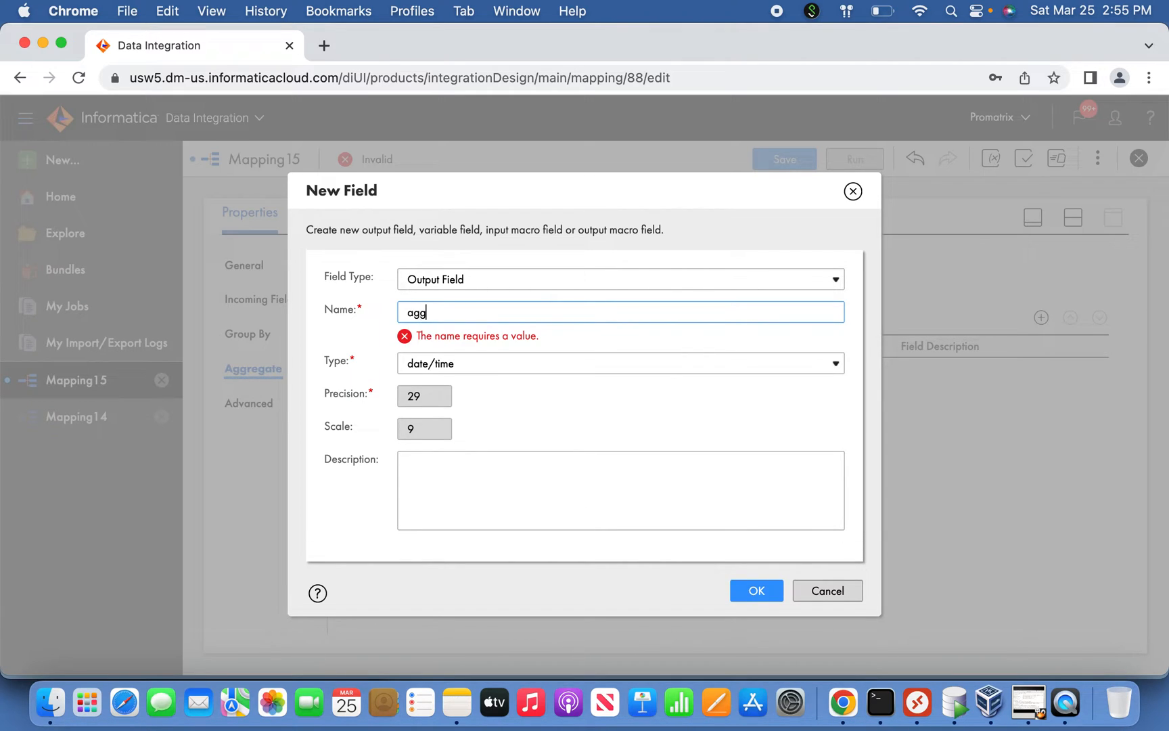
text(dae)
key(BackSpace)
text(te)
click(757, 572)
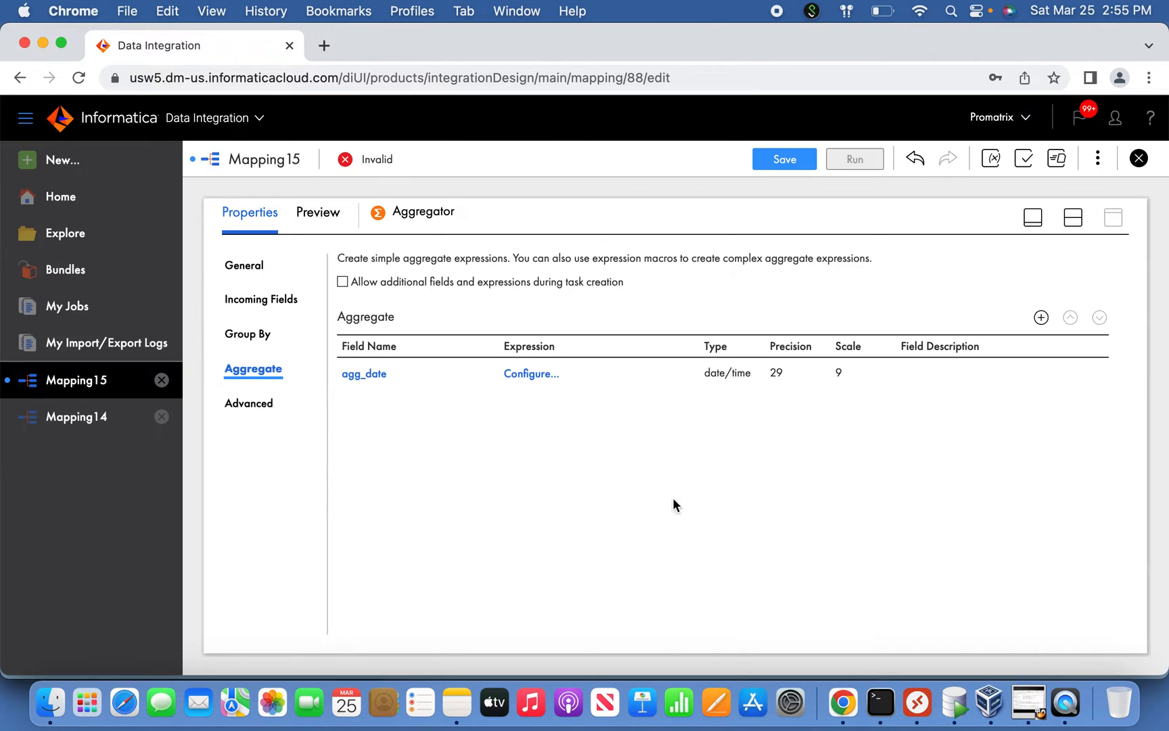
Set the agg_date aggregate expression to MAX(MODIFIED_DATE) and validate it
click(540, 377)
click(586, 336)
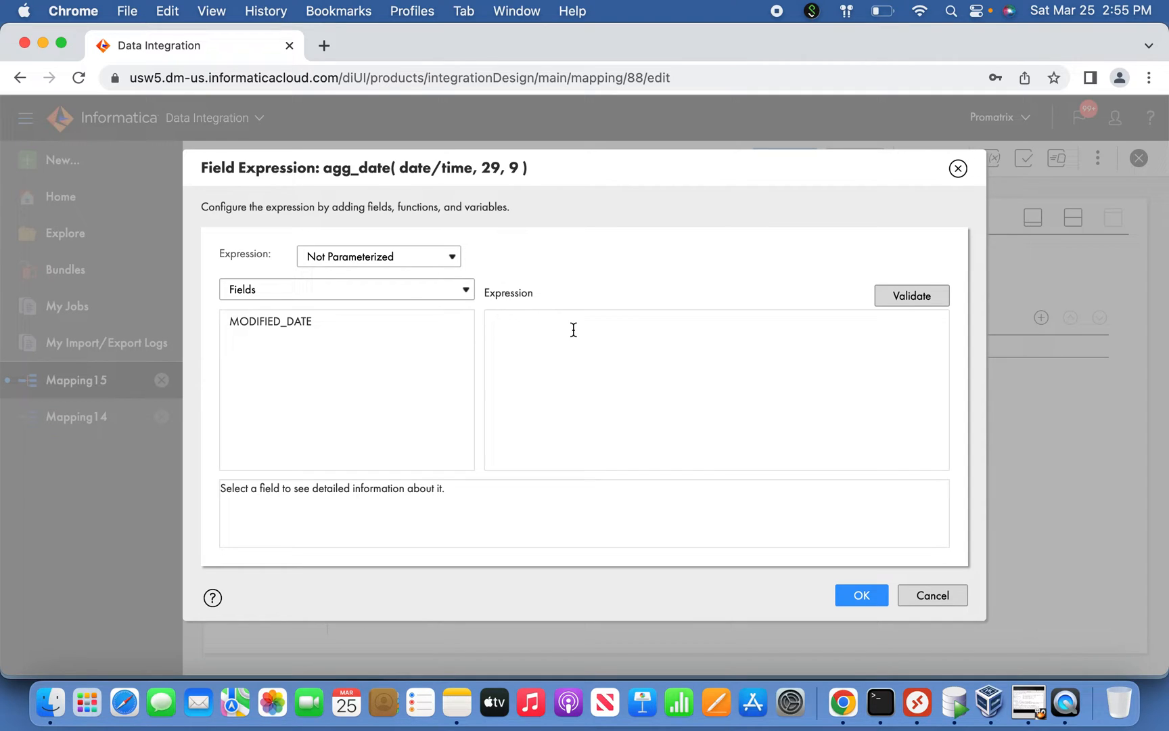
text(MA)
click(438, 319)
click(912, 295)
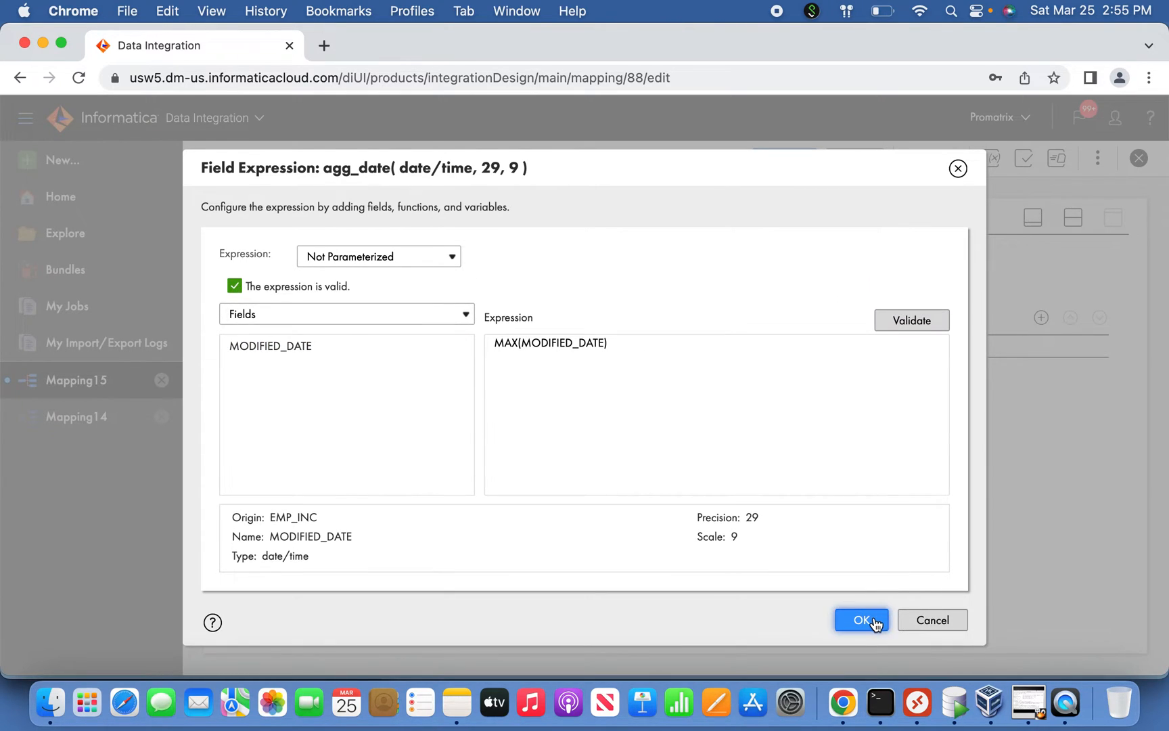
click(873, 621)
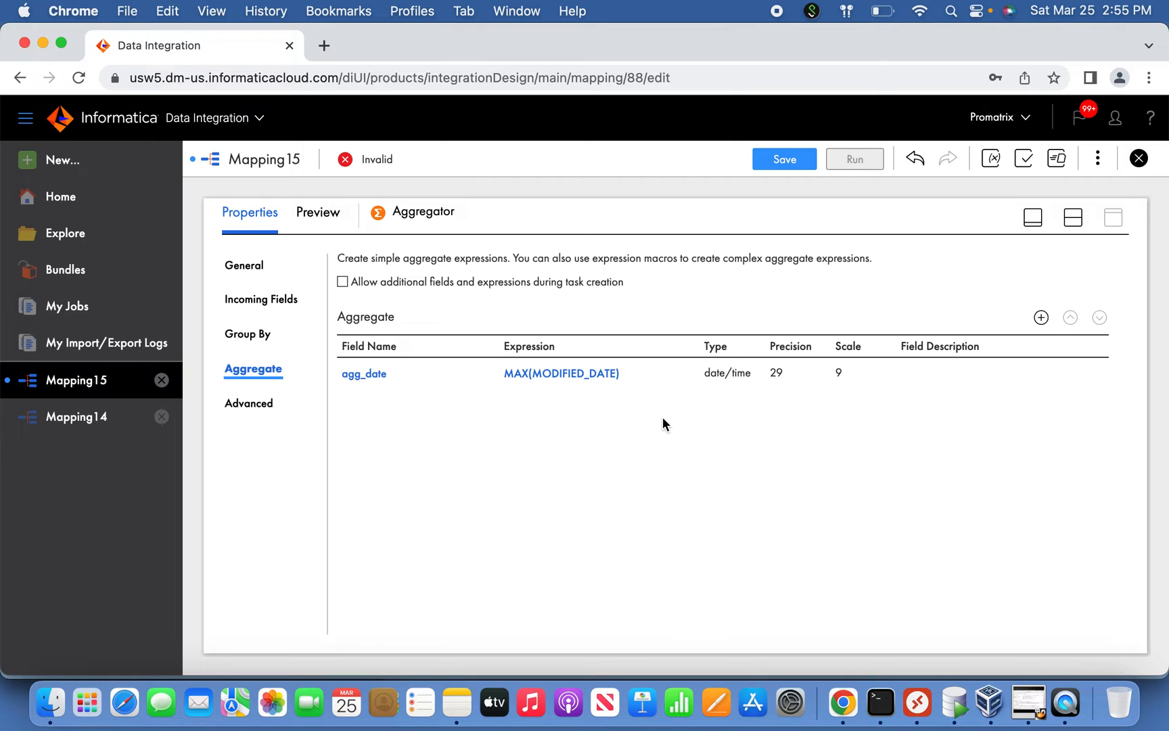
Insert an Expression transformation between the Aggregator and the Target, space the transformations apart, and open the Expression's properties
click(1031, 218)
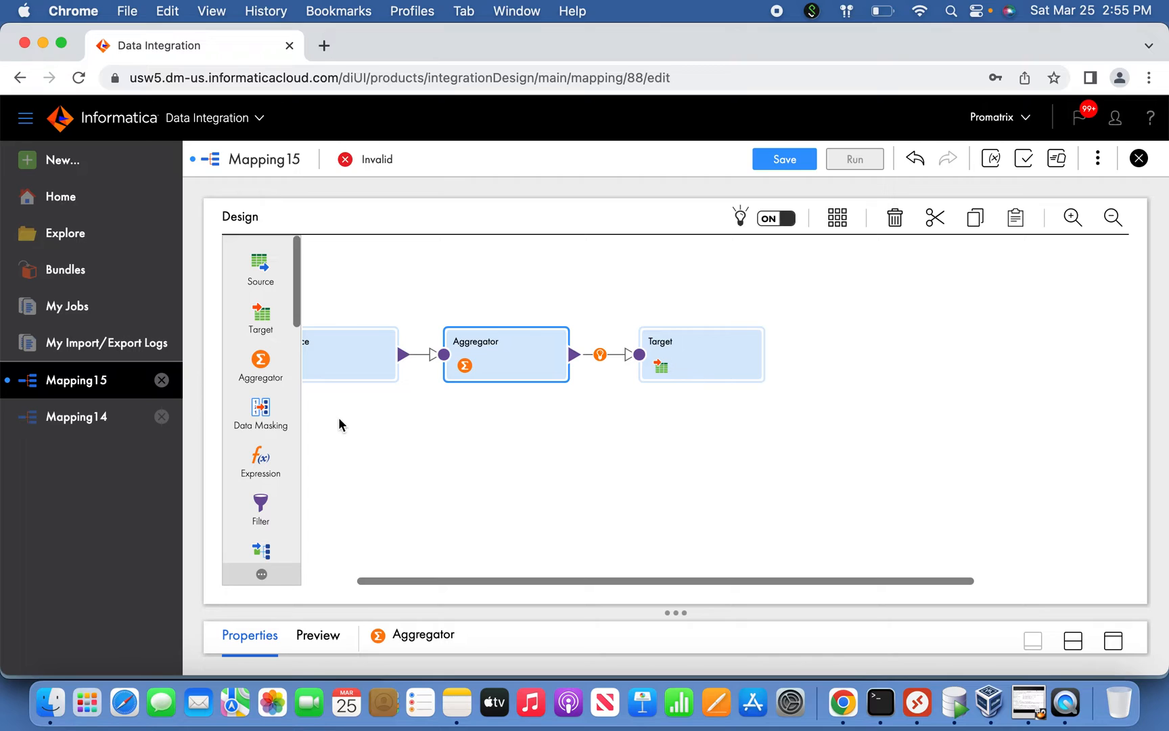
drag(266, 458, 582, 348)
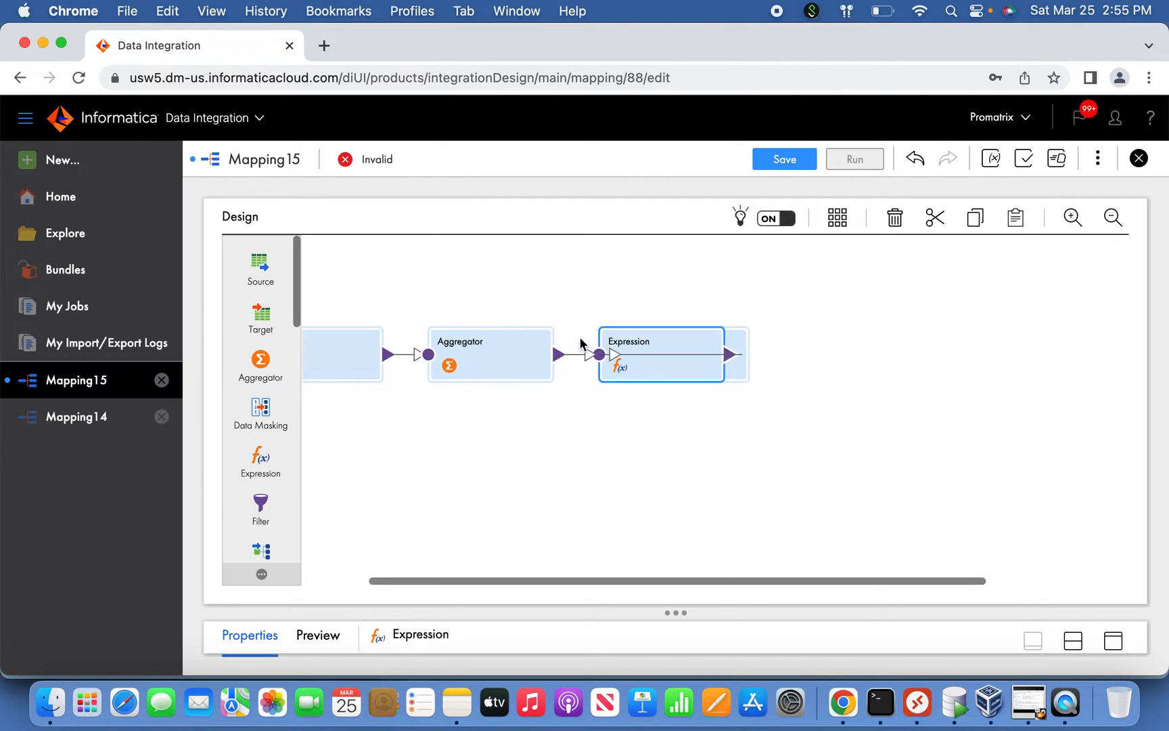
drag(683, 383, 901, 381)
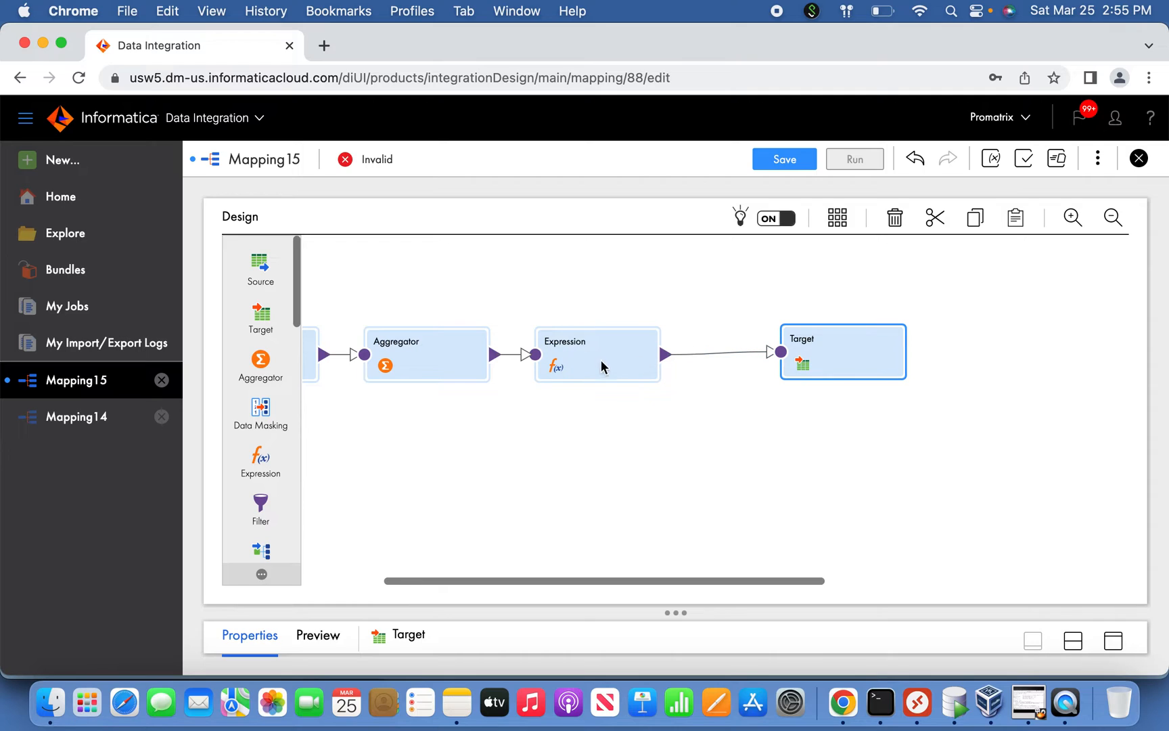
drag(603, 364, 606, 372)
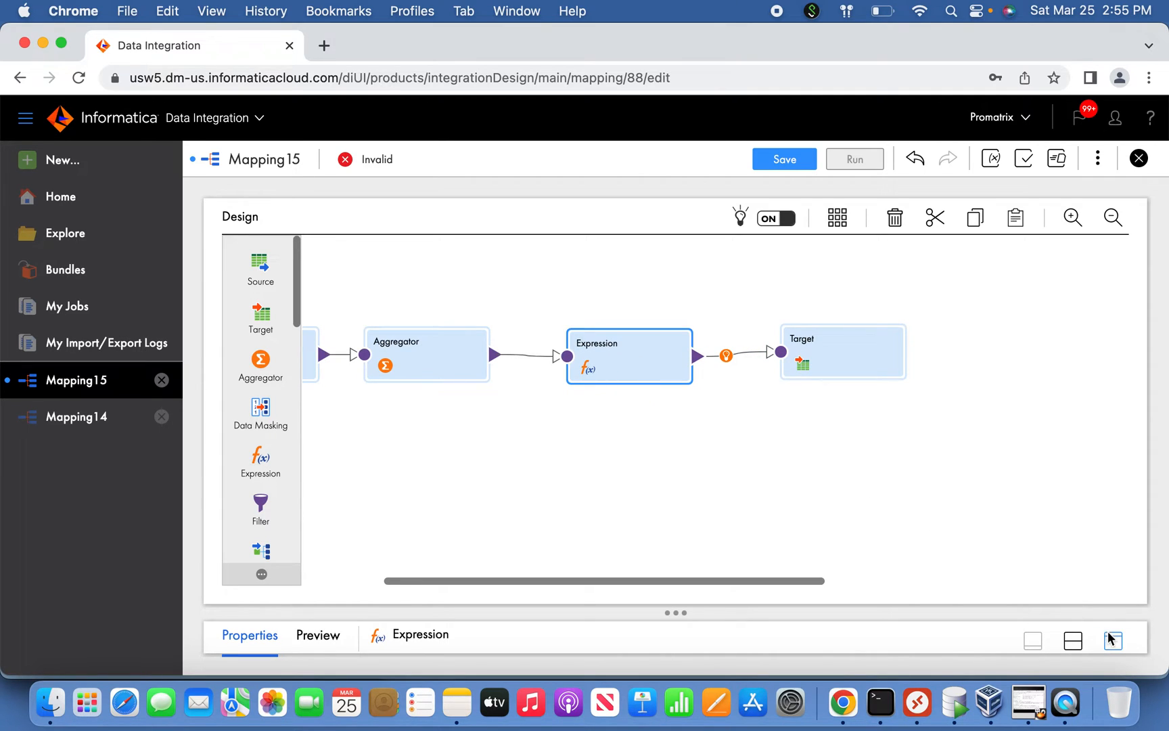
click(1113, 641)
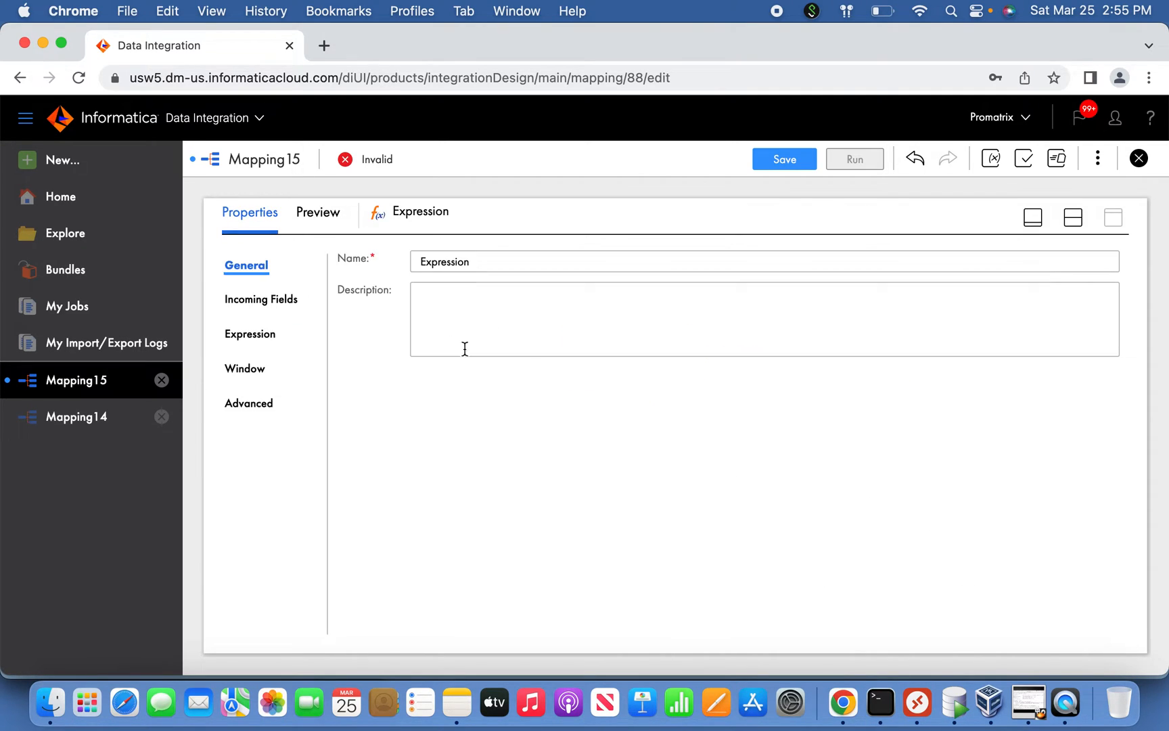
Copy the ParameterVal field's full expression from the Expression transformation in Mapping14, leaving that mapping unmodified
click(109, 417)
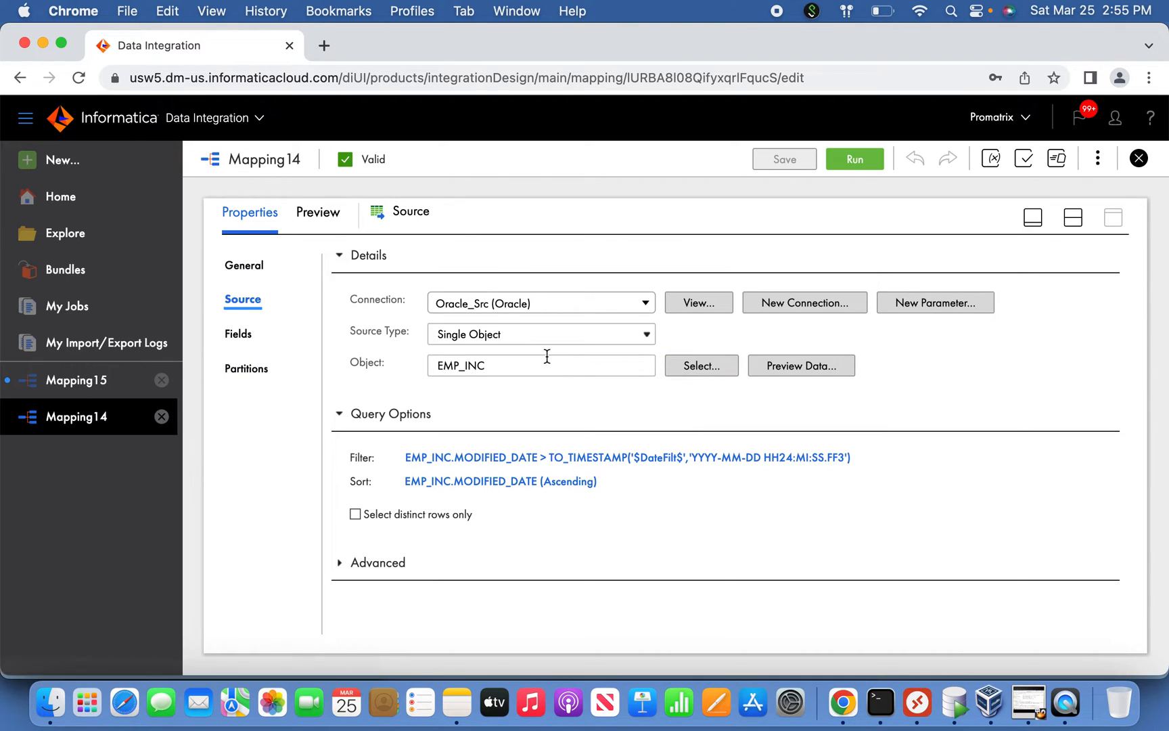
click(1033, 219)
click(799, 360)
click(1116, 642)
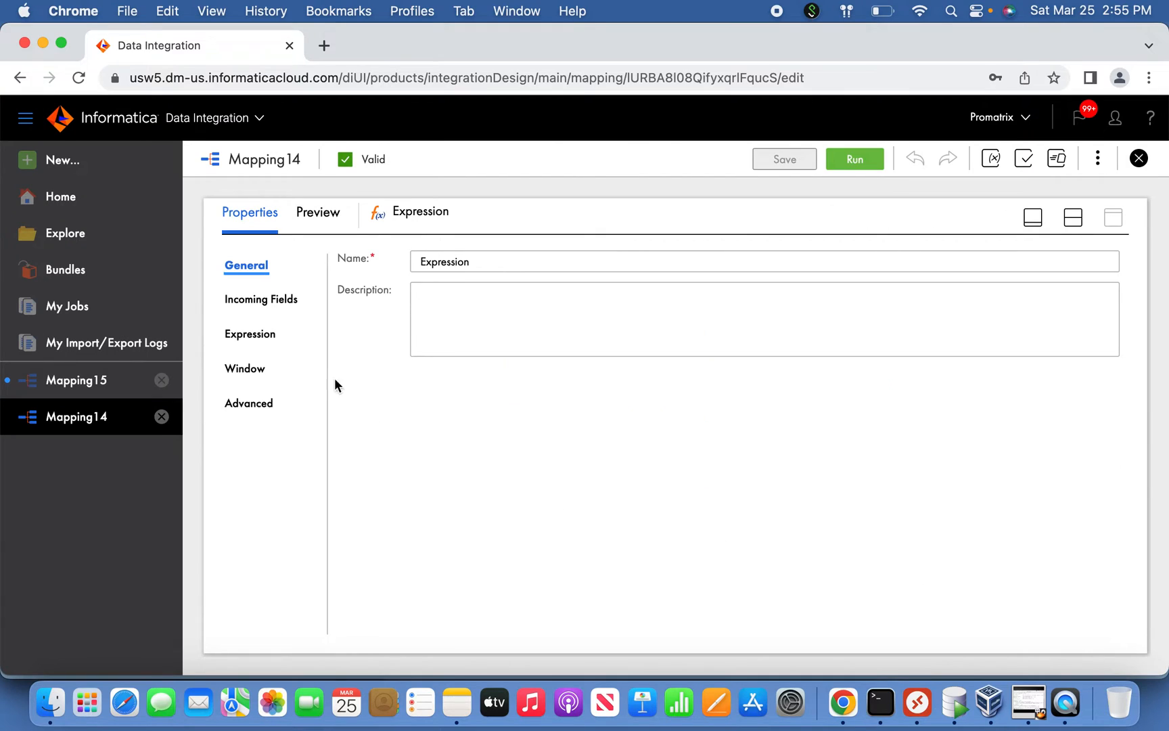
click(267, 339)
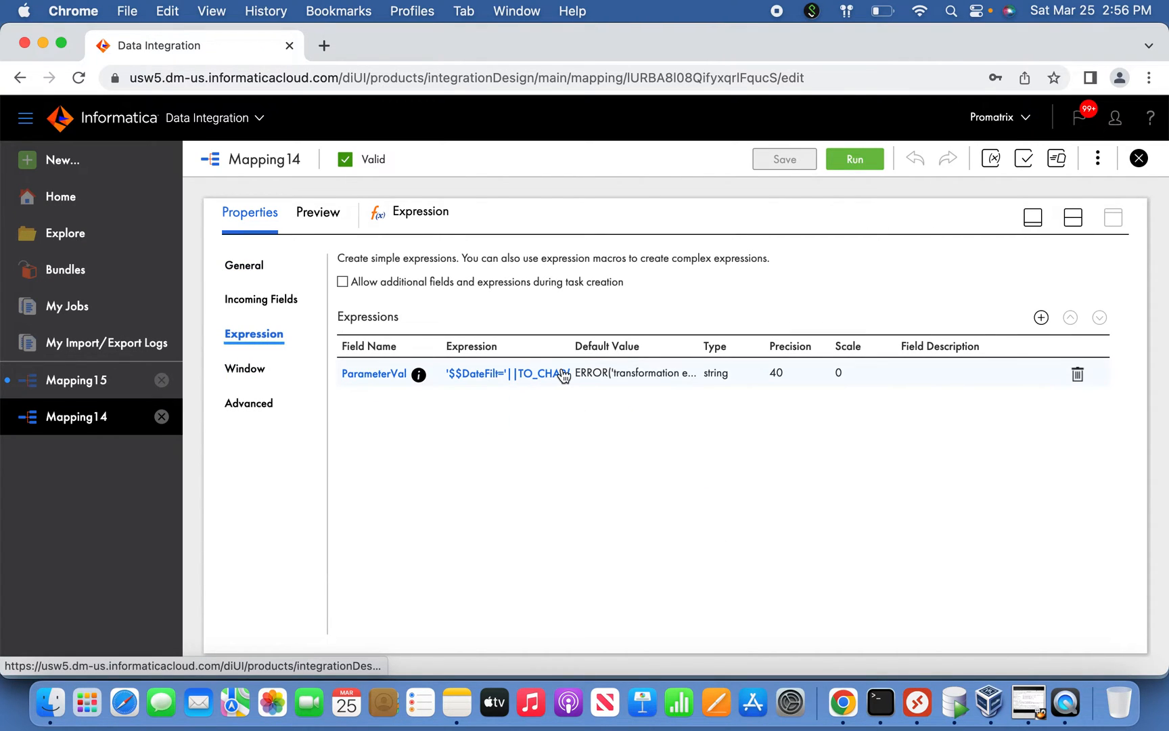
click(564, 374)
drag(657, 372, 525, 296)
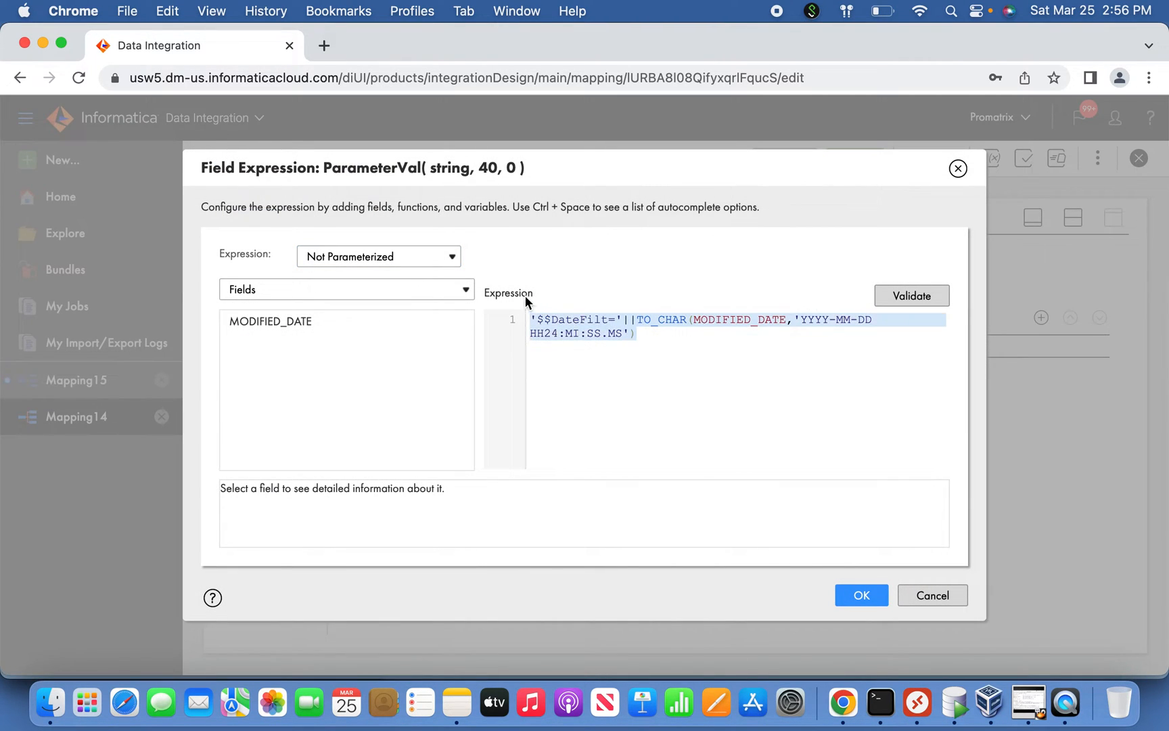
key(super+c)
click(927, 595)
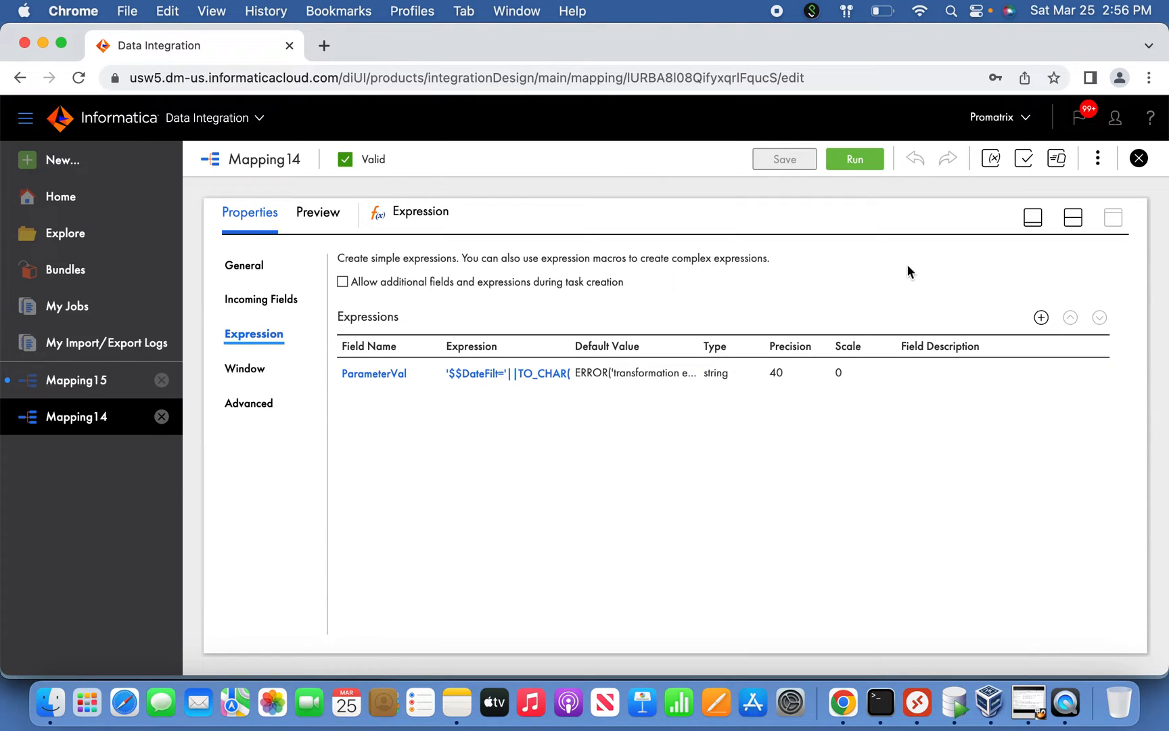
click(1033, 220)
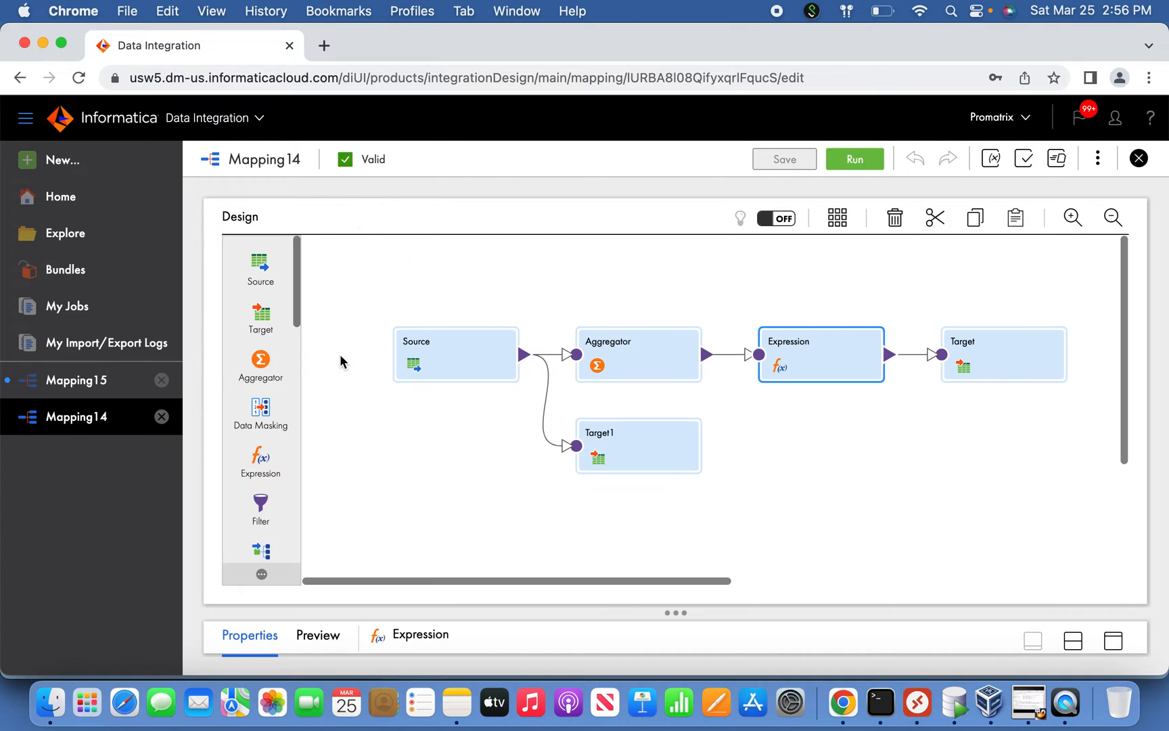
Add a string output field named ParameterVal with precision 40 to the Expression transformation in Mapping15
click(109, 383)
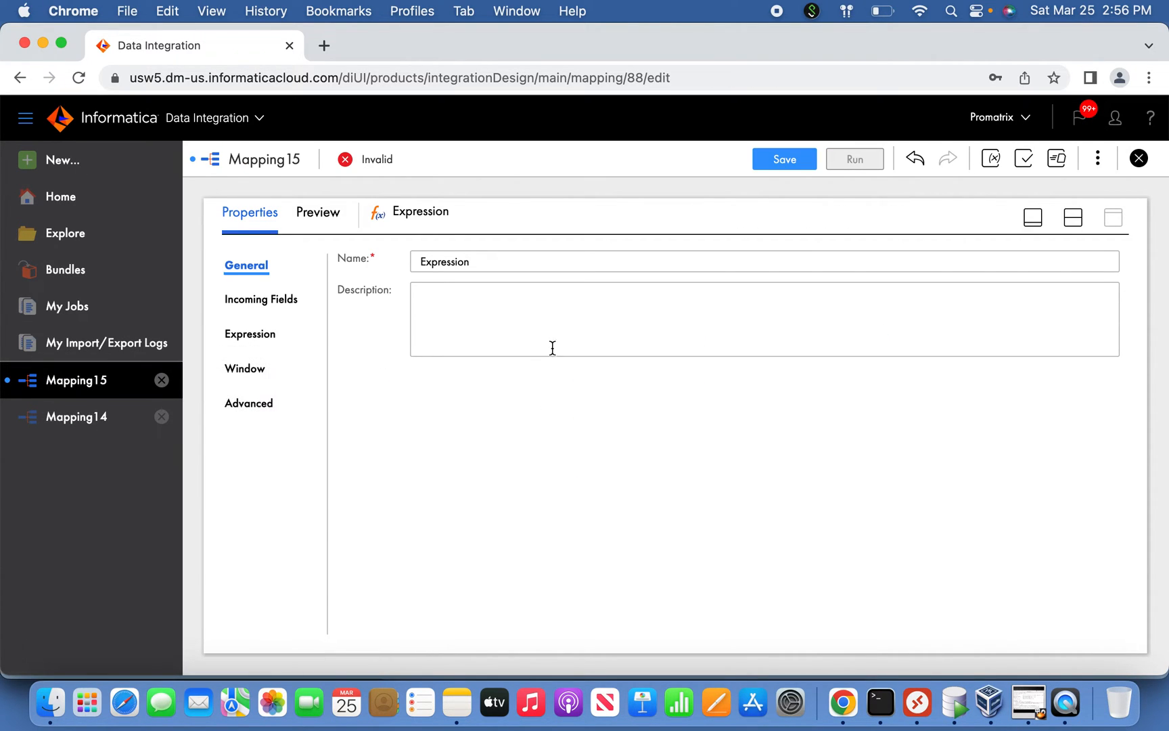
click(277, 340)
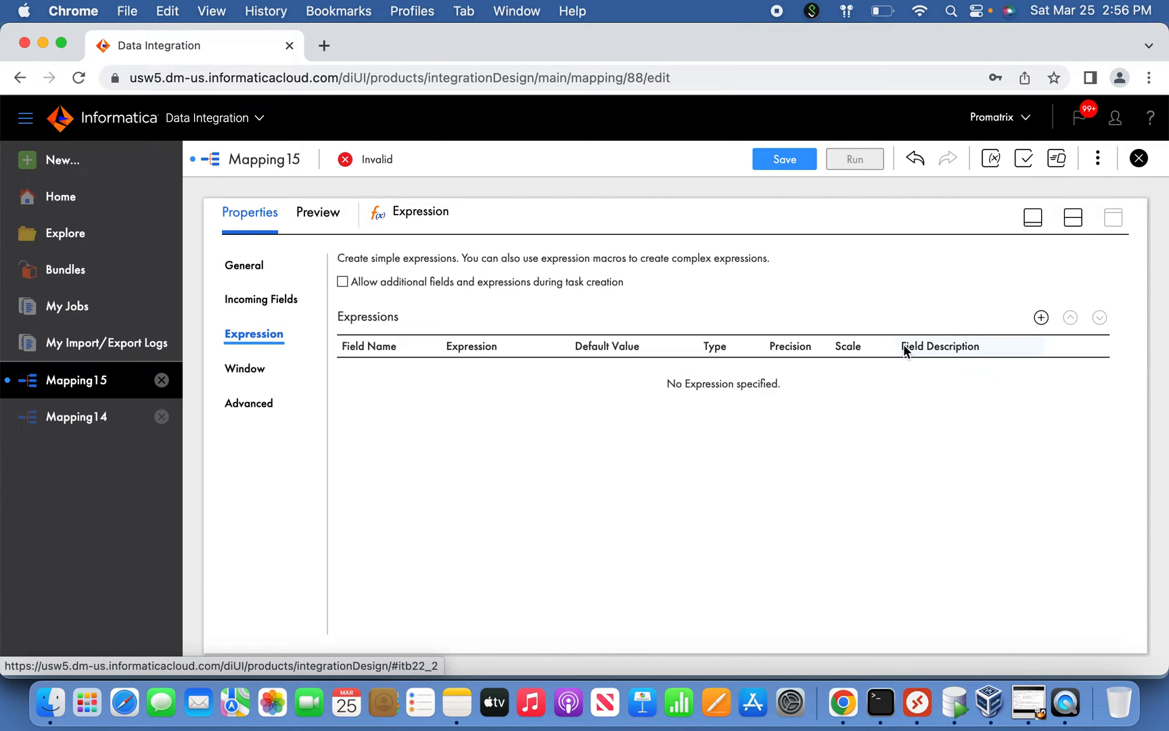
click(1041, 317)
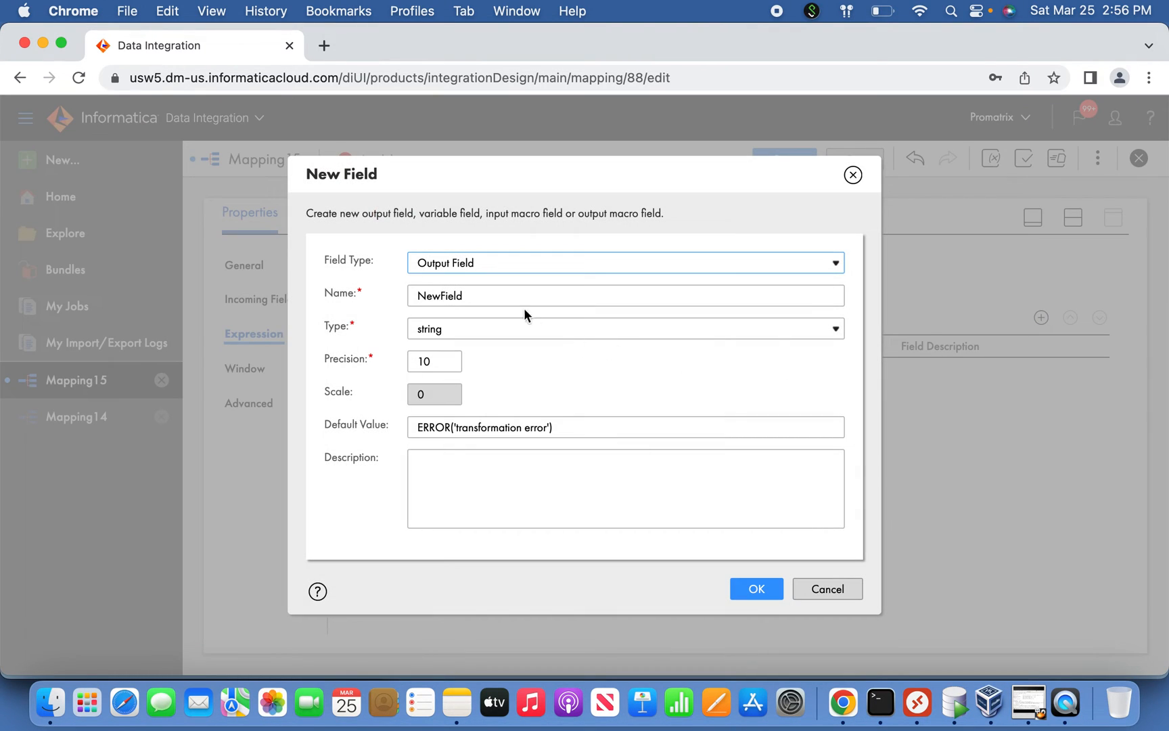
double_click(508, 294)
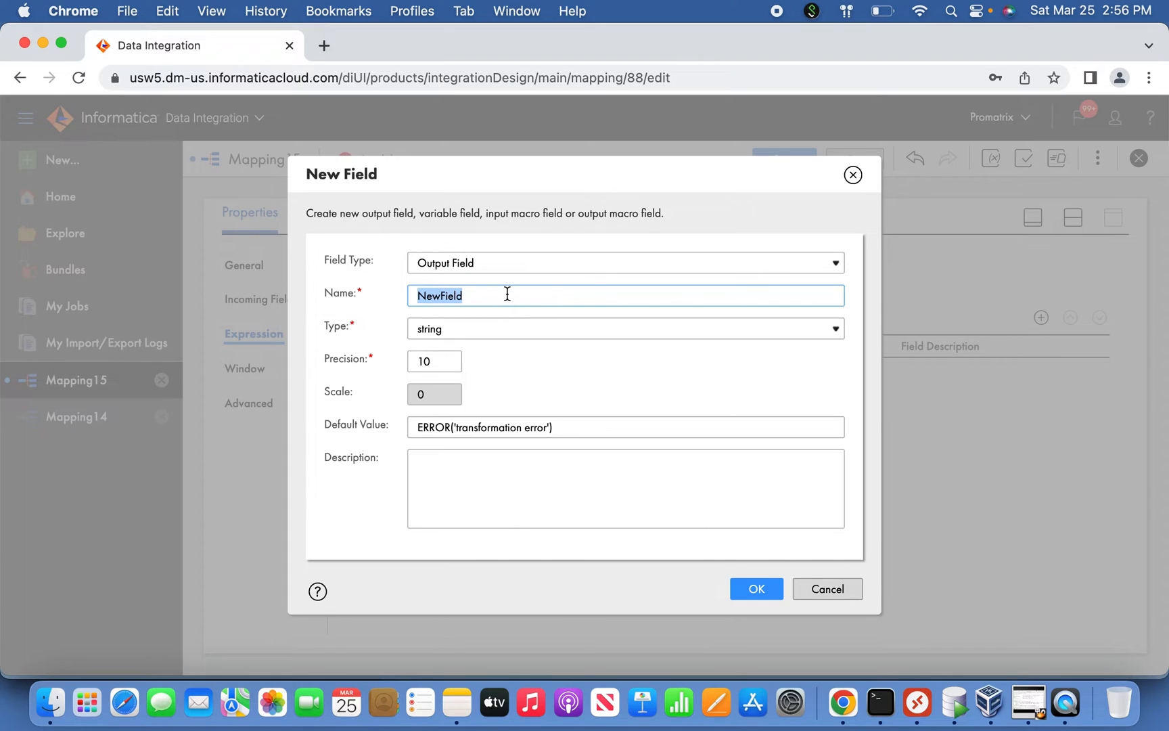
text(ParameterVal)
key(Tab)
text(40)
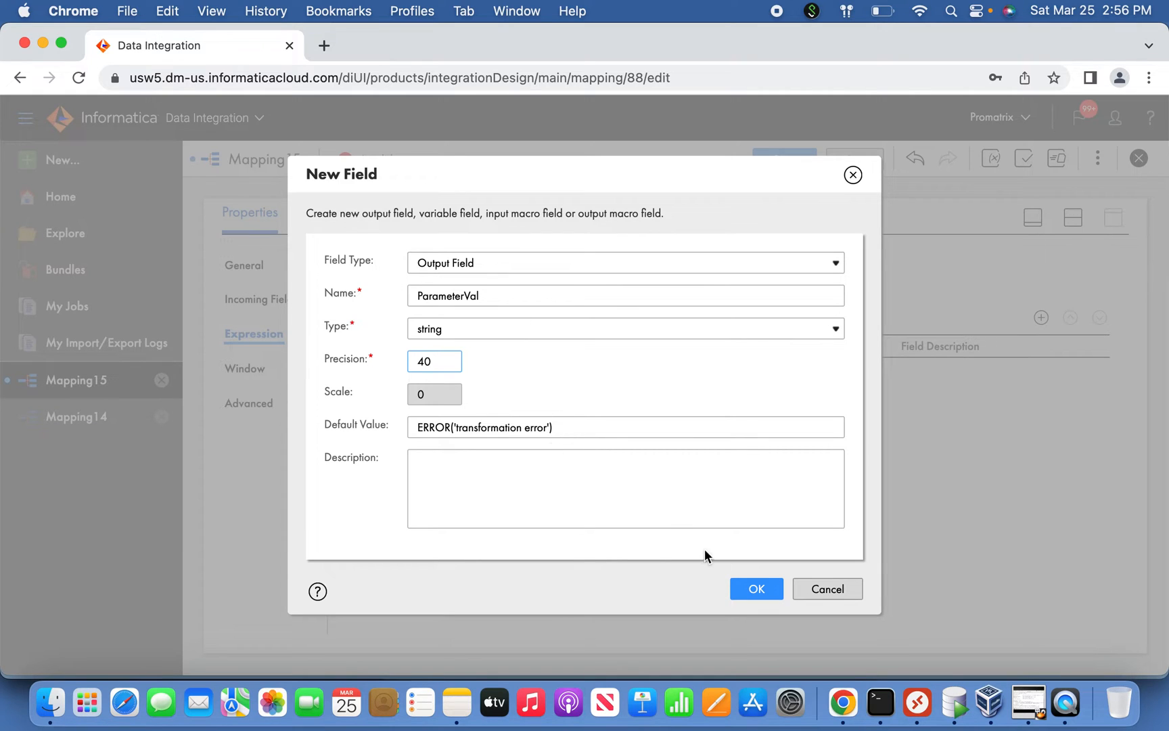
click(753, 589)
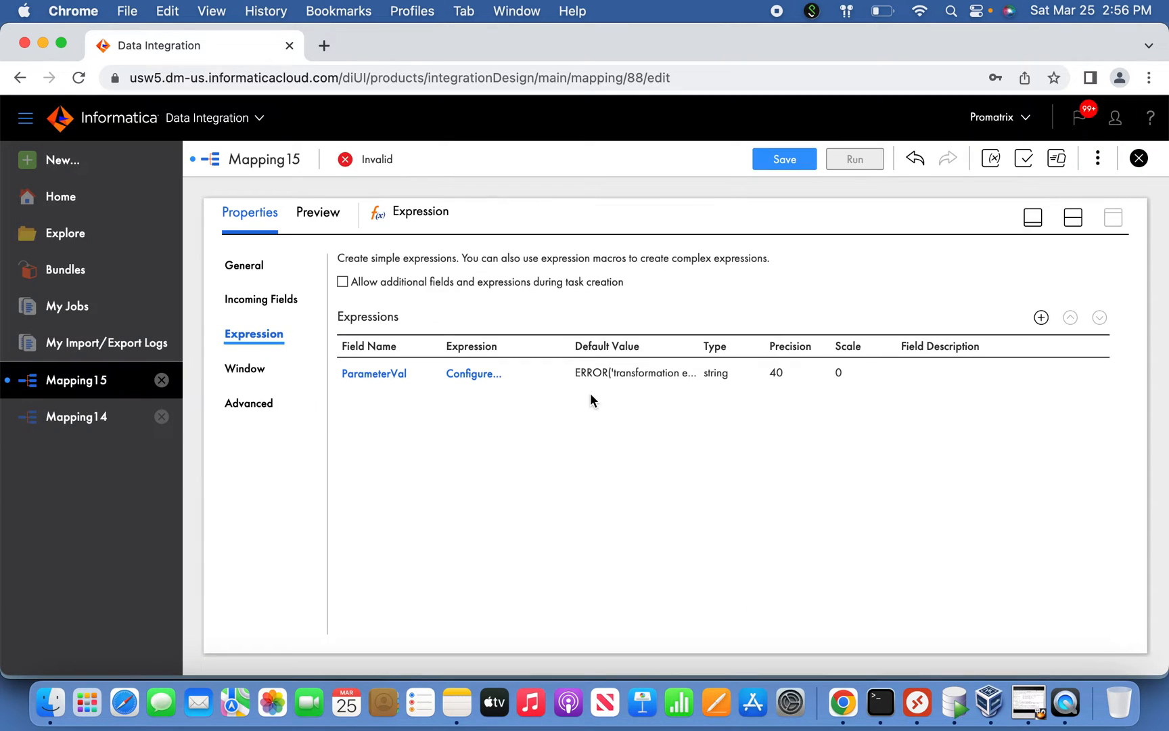
Set ParameterVal's expression to the copied '$$DateFilt='||TO_CHAR(MODIFIED_DATE,'YYYY-MM-DD HH24:MI:SS.MS') and validate it
click(482, 373)
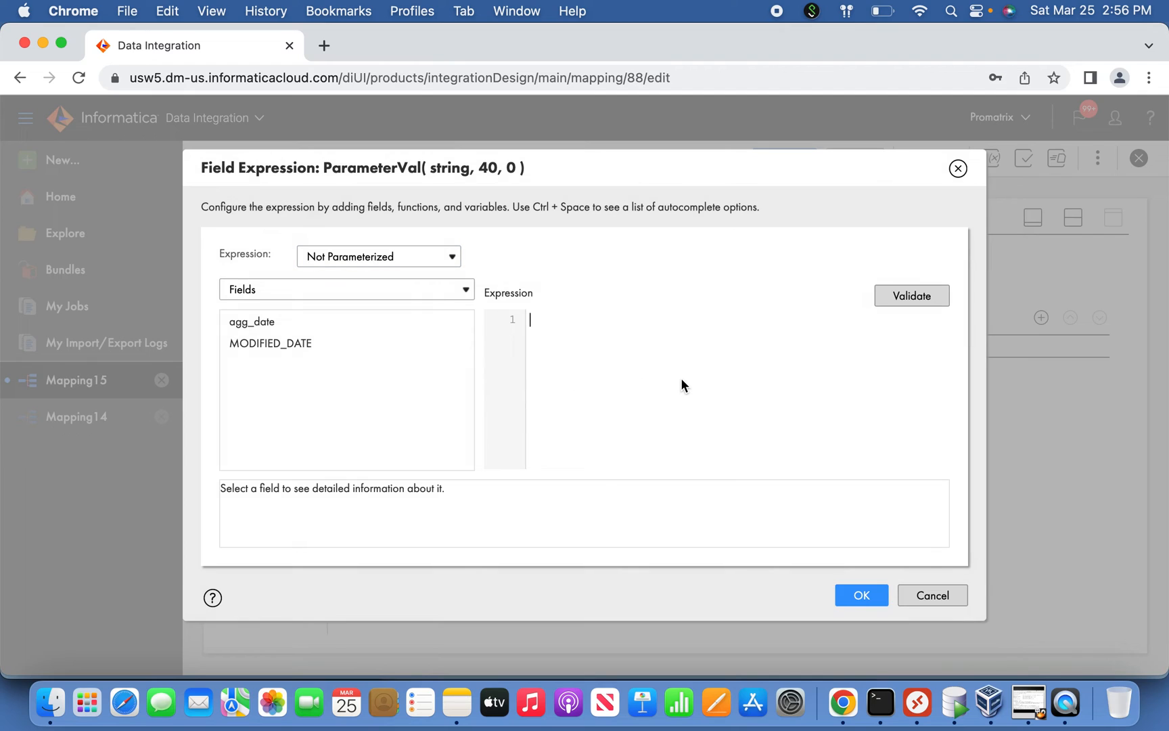
key(super+v)
click(909, 298)
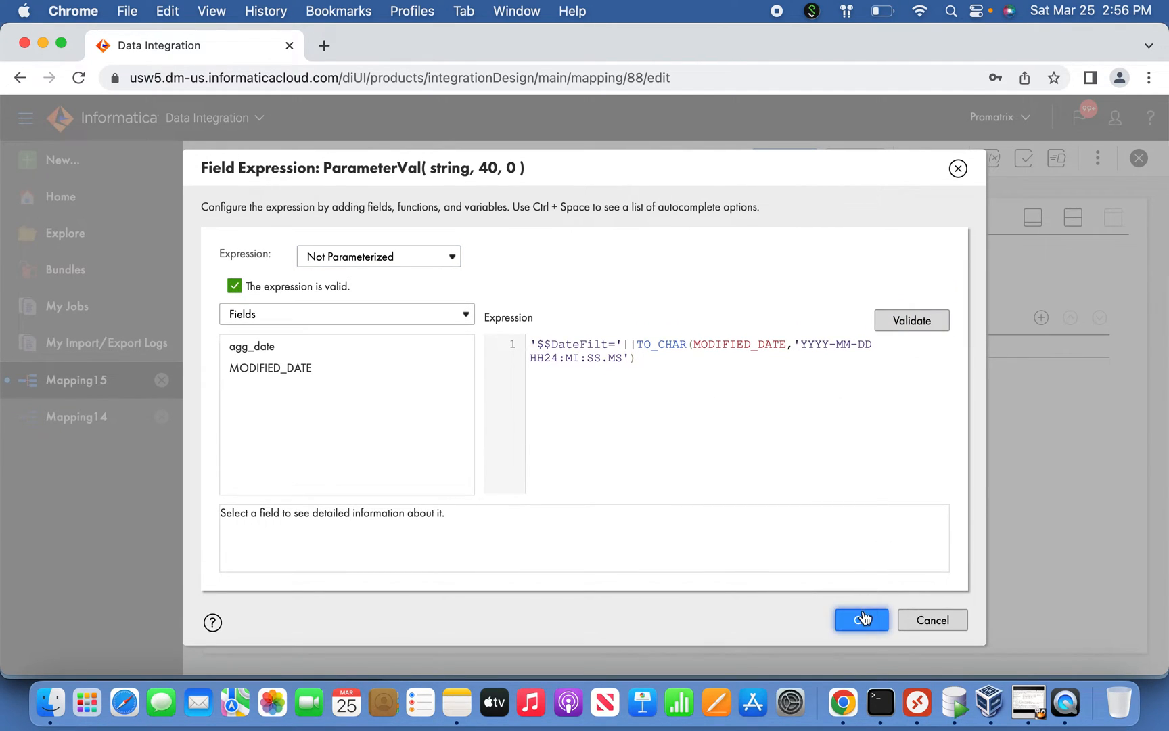
click(862, 597)
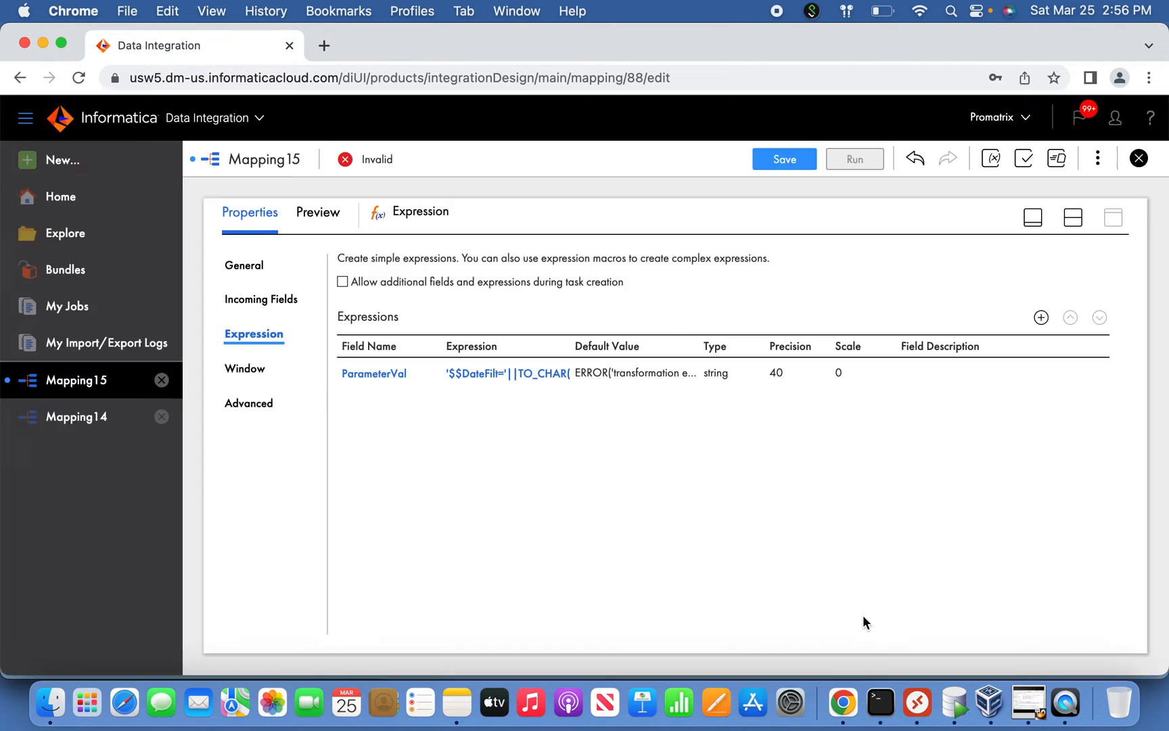
Add a Named Fields include rule to the Expression's incoming fields, try selecting MODIFIED_DATE, and cancel the rule's configuration
click(277, 306)
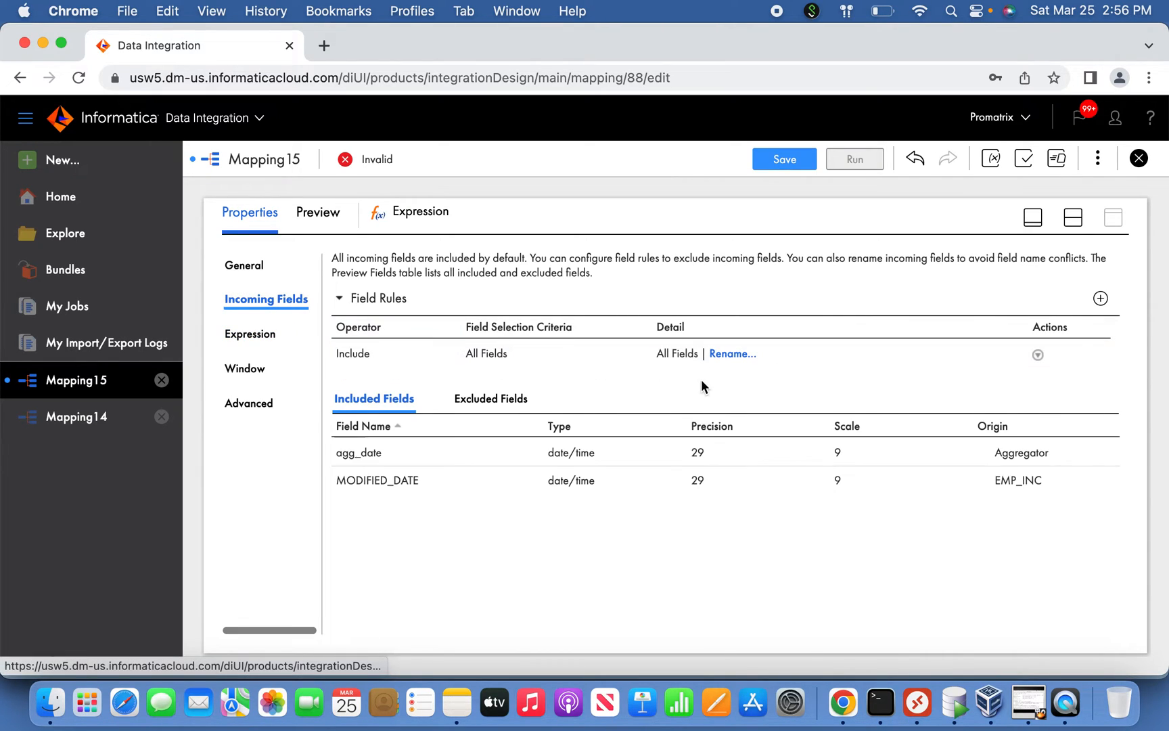
click(1101, 299)
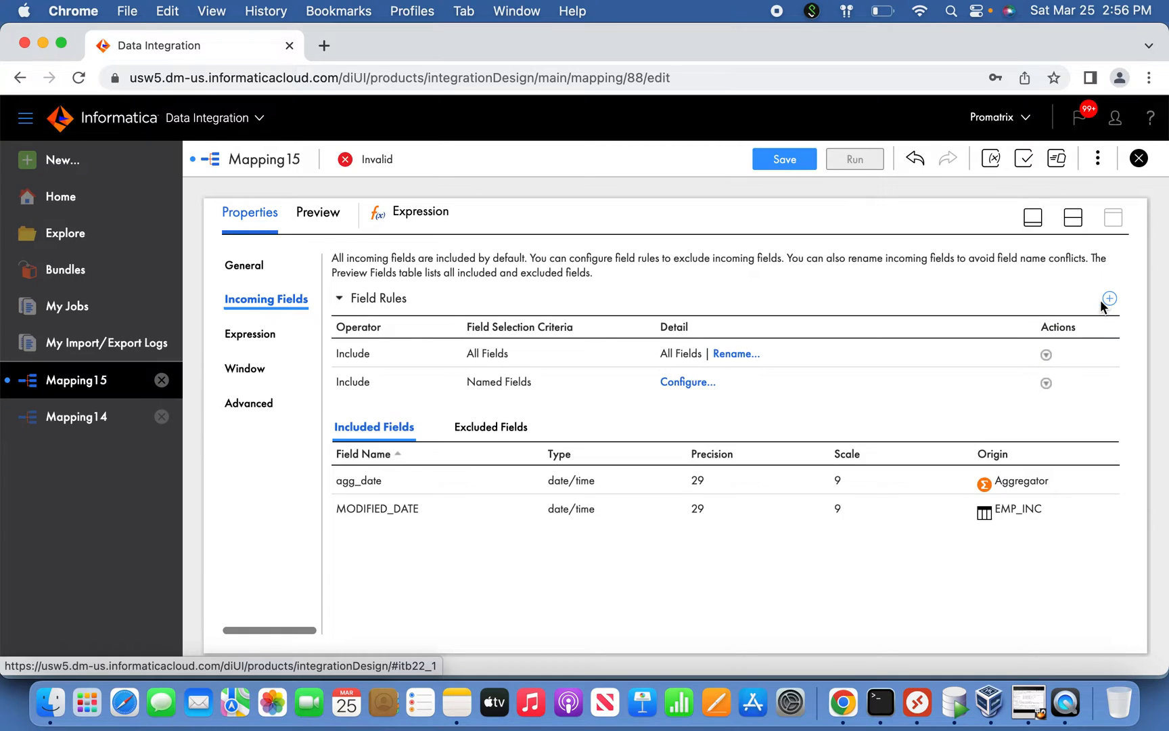
click(688, 382)
click(332, 409)
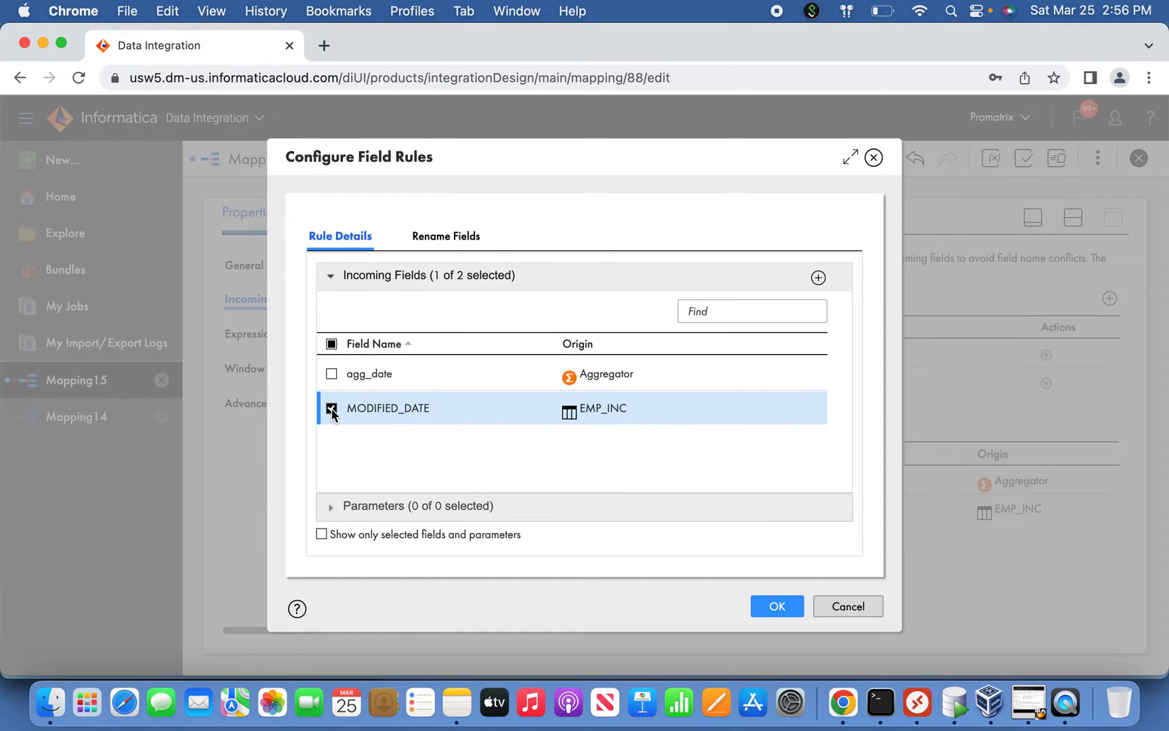
click(332, 409)
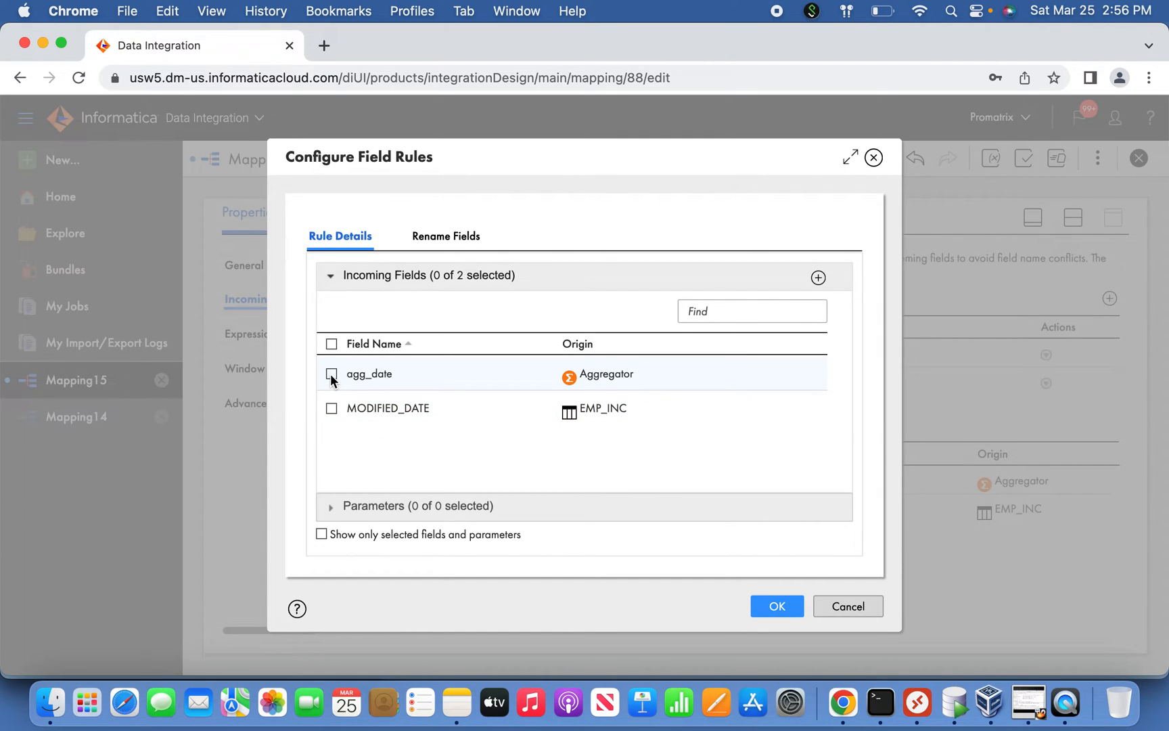
click(332, 408)
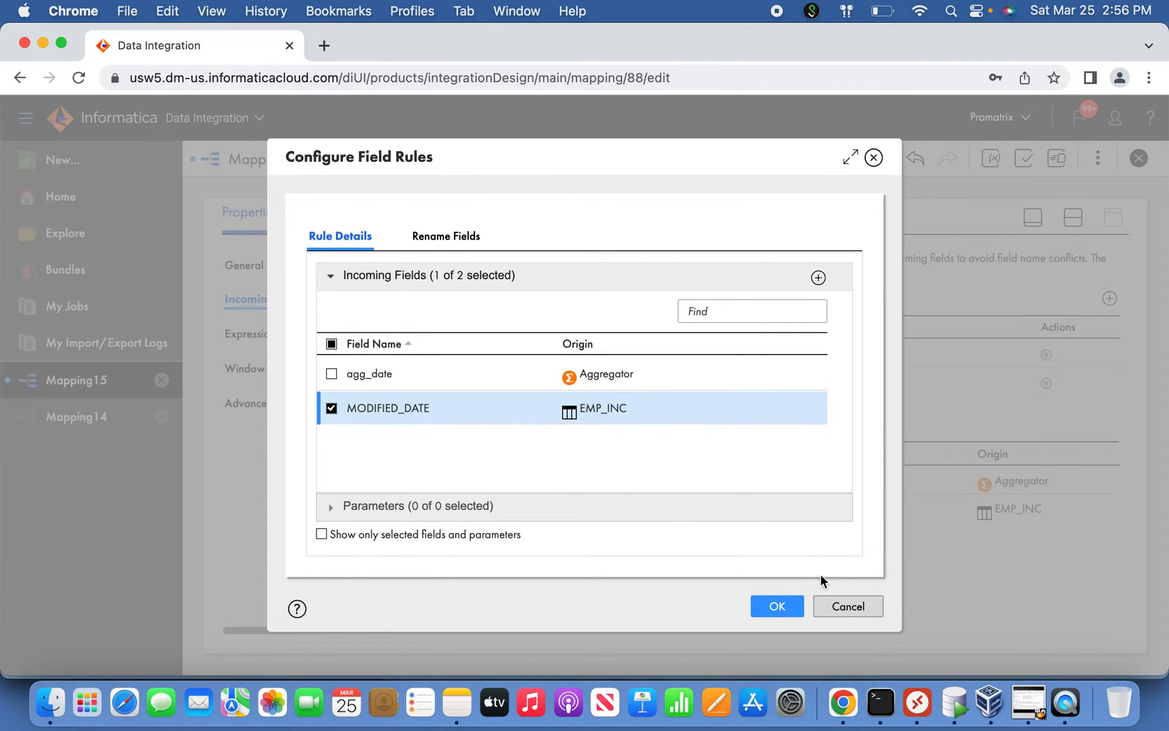
click(857, 608)
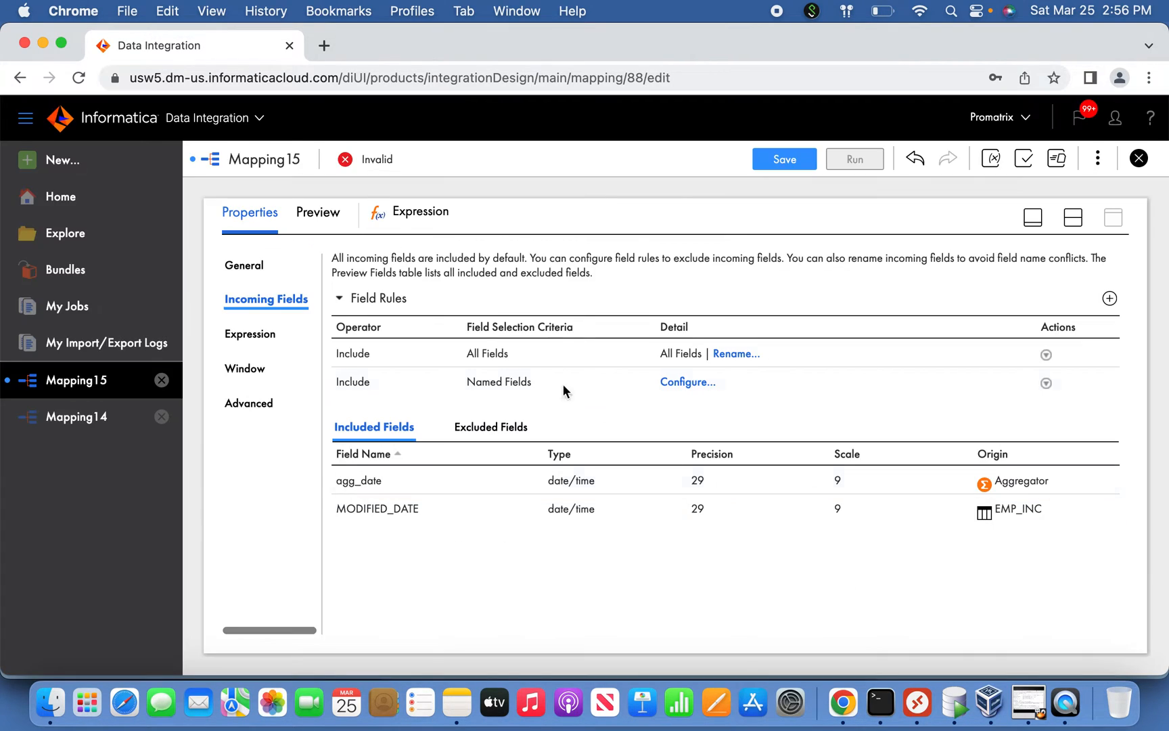
Review which field the ParameterVal expression in Mapping15 uses
click(266, 345)
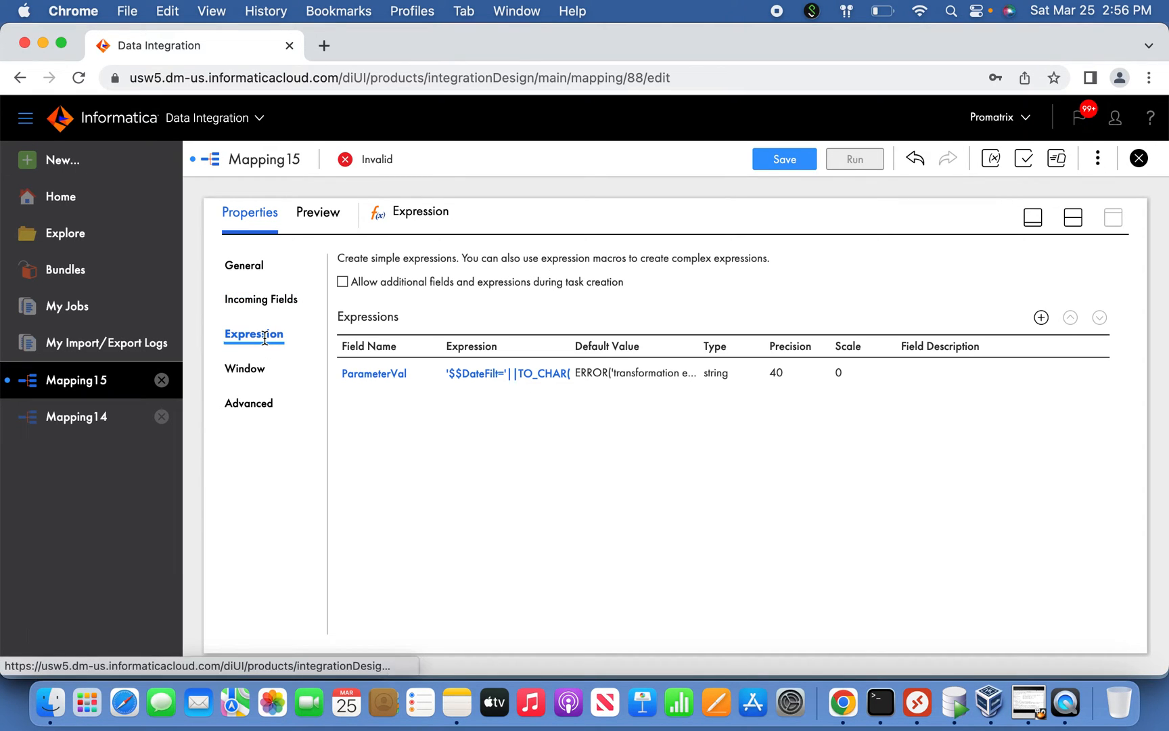
click(530, 374)
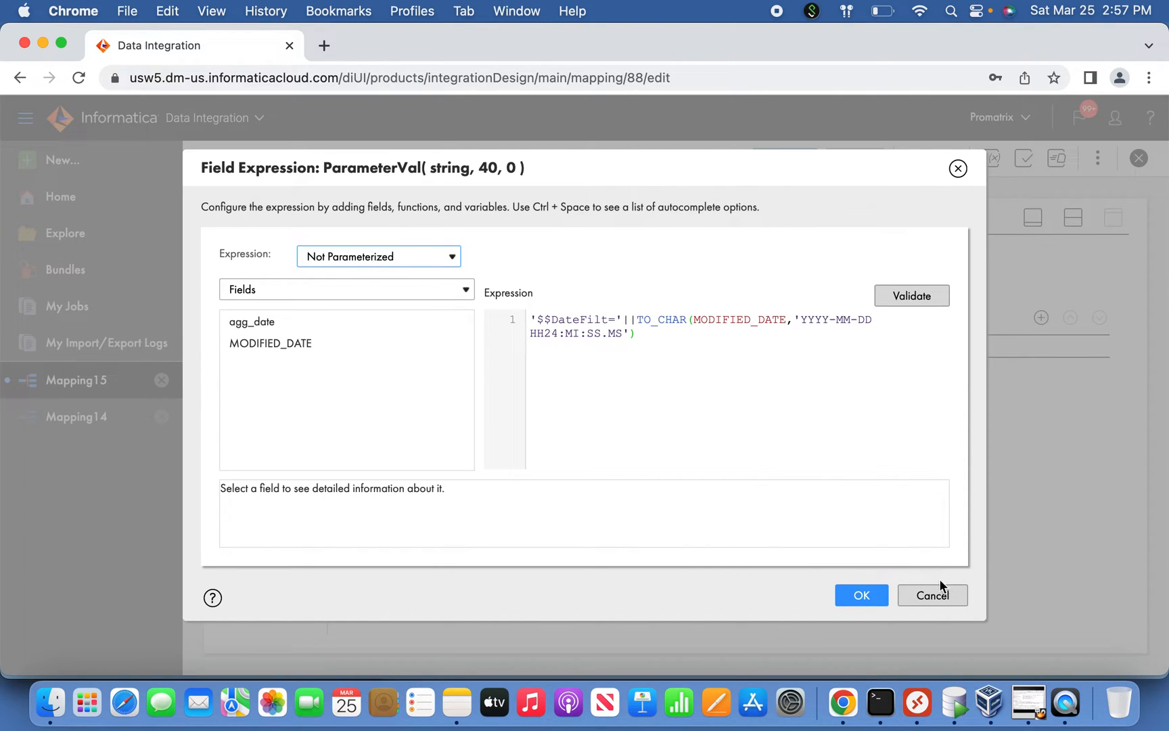
click(858, 599)
click(859, 599)
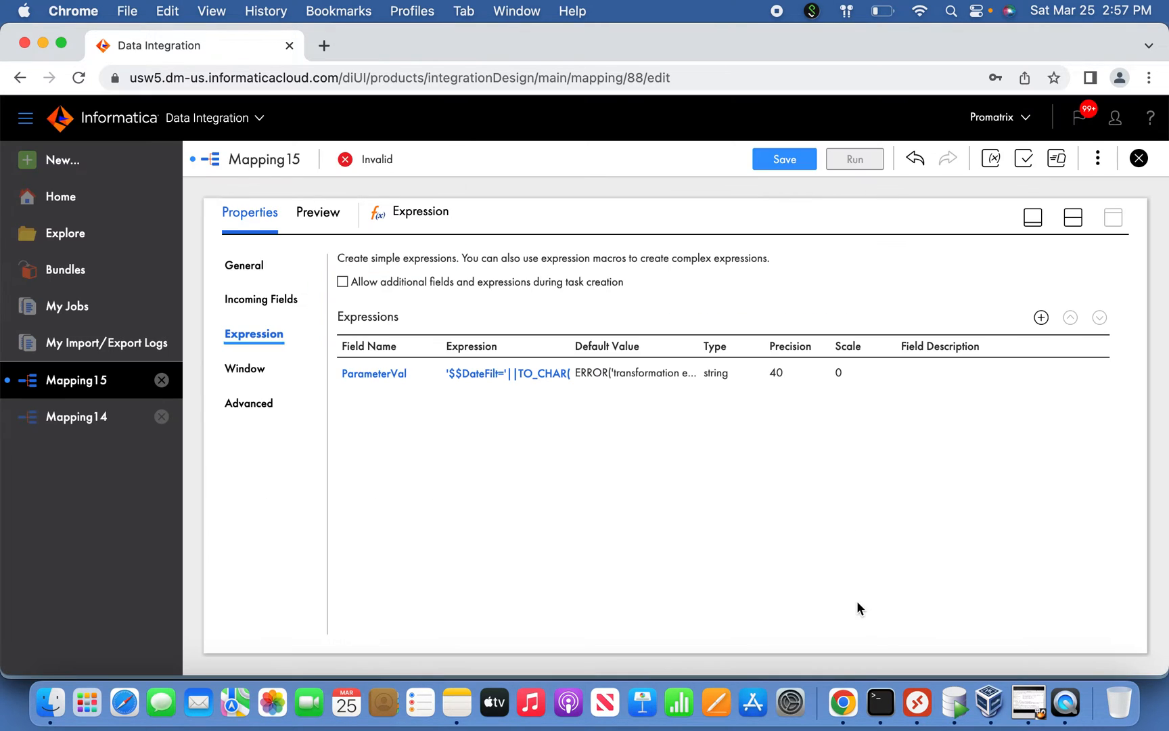
Compare the Expression's incoming field rule in Mapping14 with the fields available to the ParameterVal expression in Mapping15
click(107, 417)
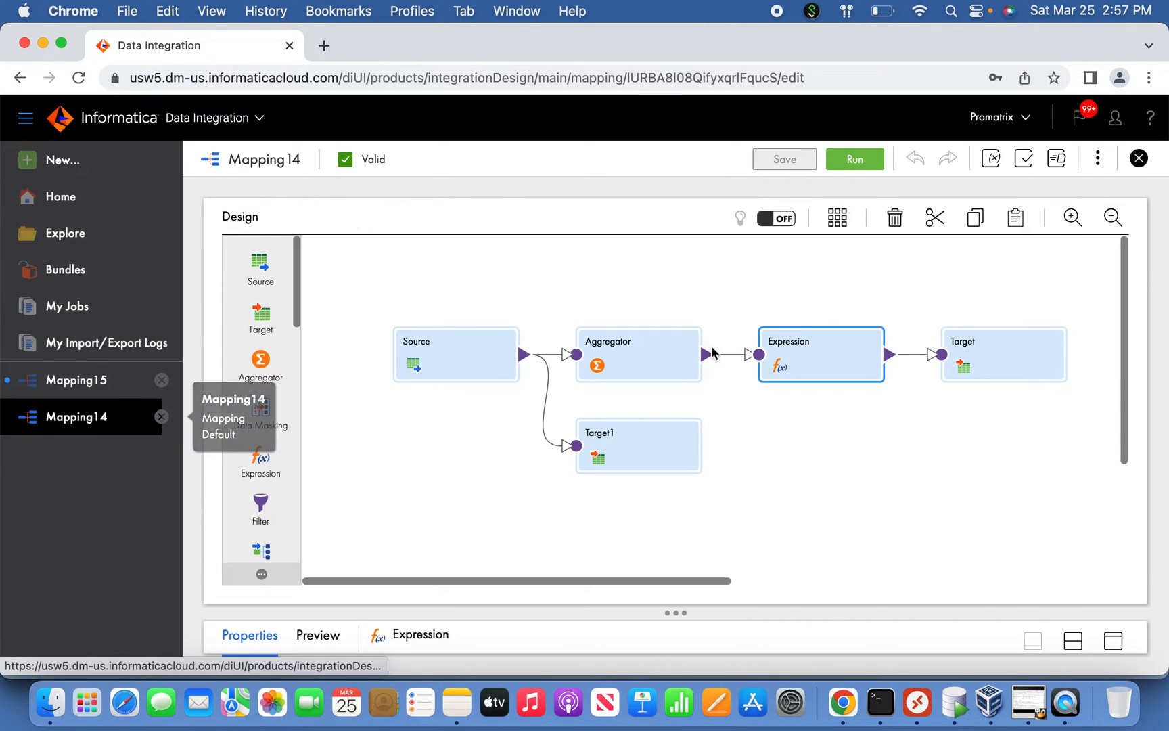
click(1114, 641)
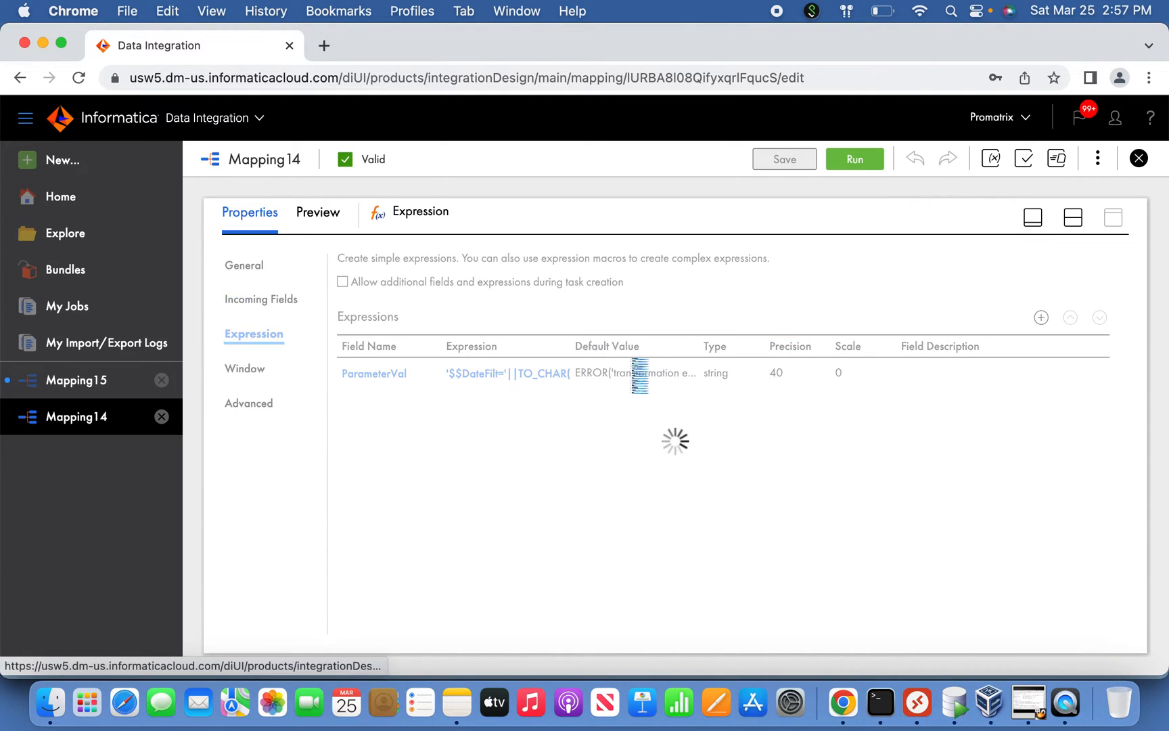
click(710, 354)
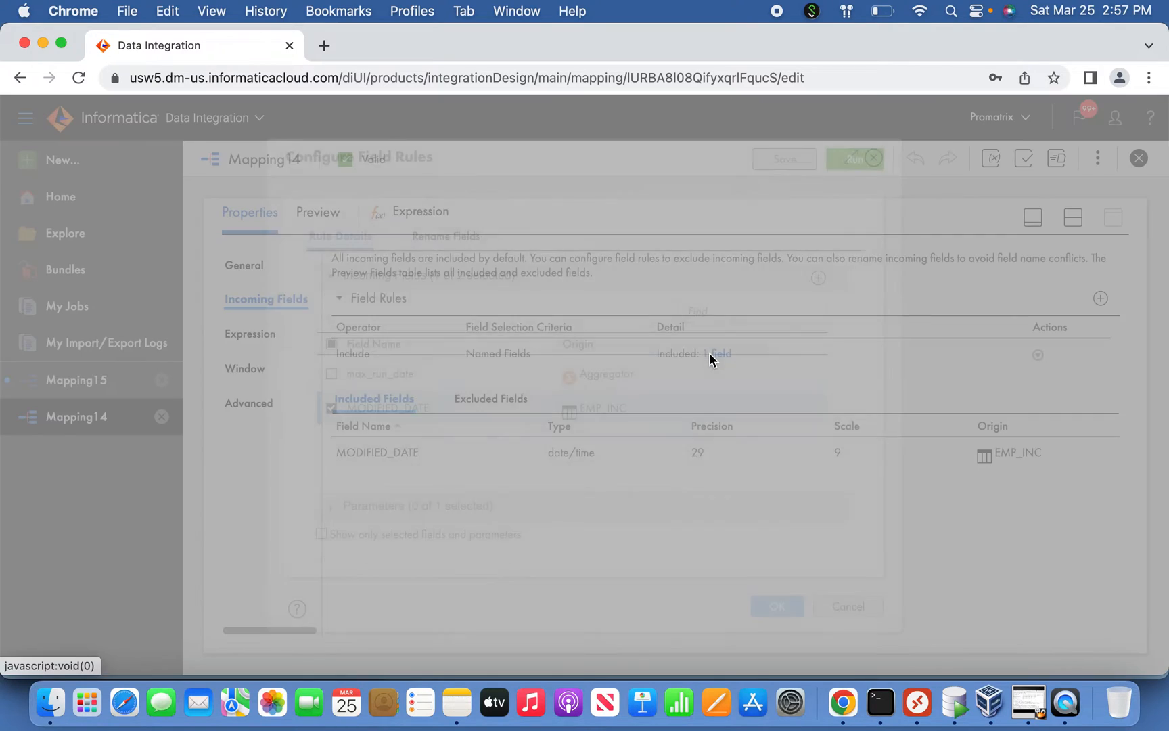
click(859, 607)
click(118, 387)
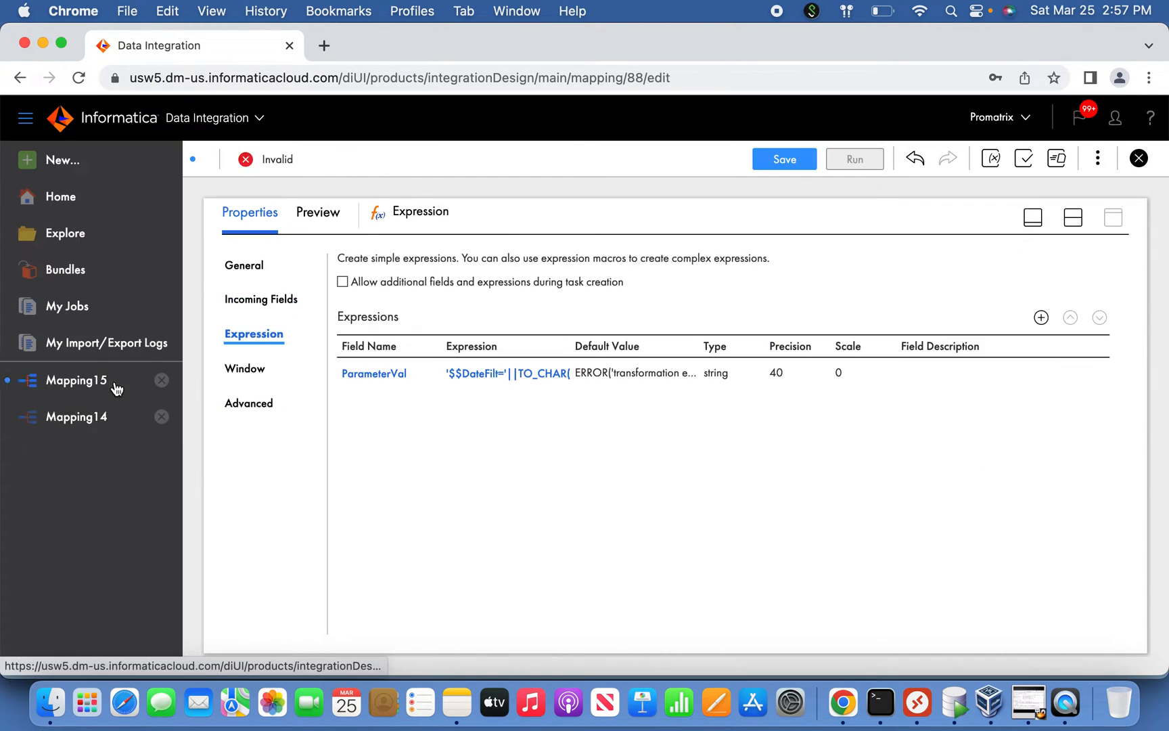
click(483, 374)
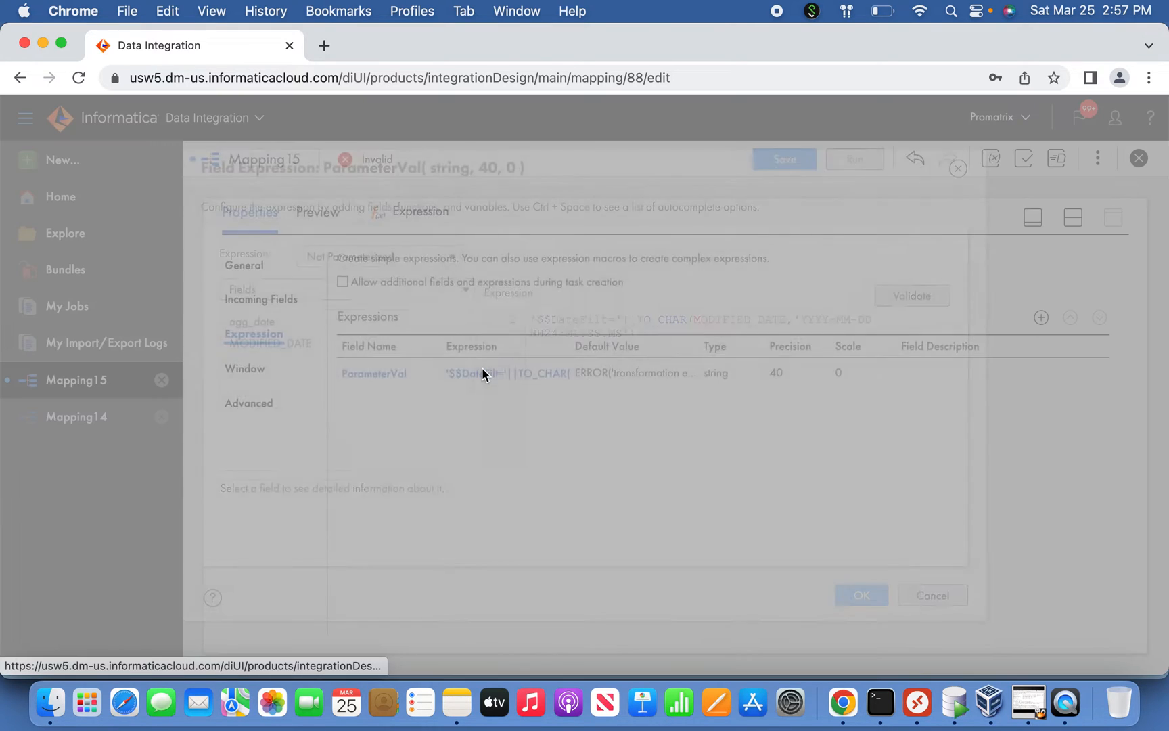
click(927, 596)
Delete the Expression's All Fields incoming rule in Mapping15 and configure the Named Fields rule to include only MODIFIED_DATE
click(283, 298)
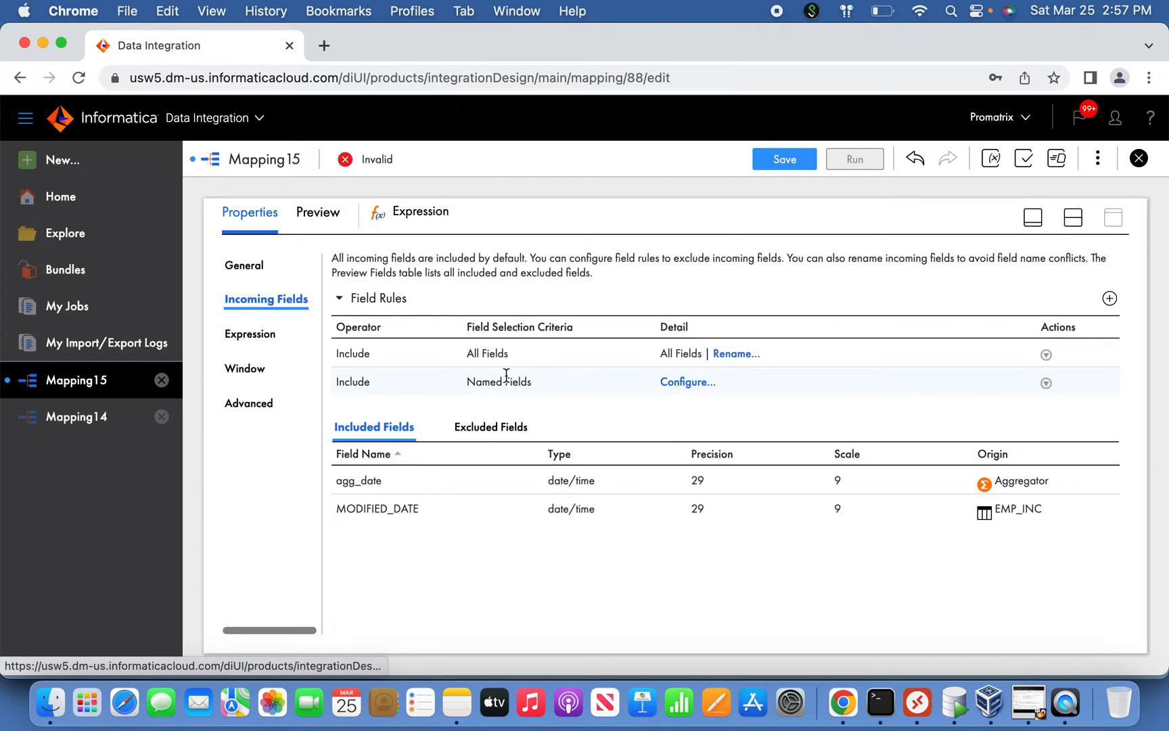
click(1046, 355)
click(1076, 465)
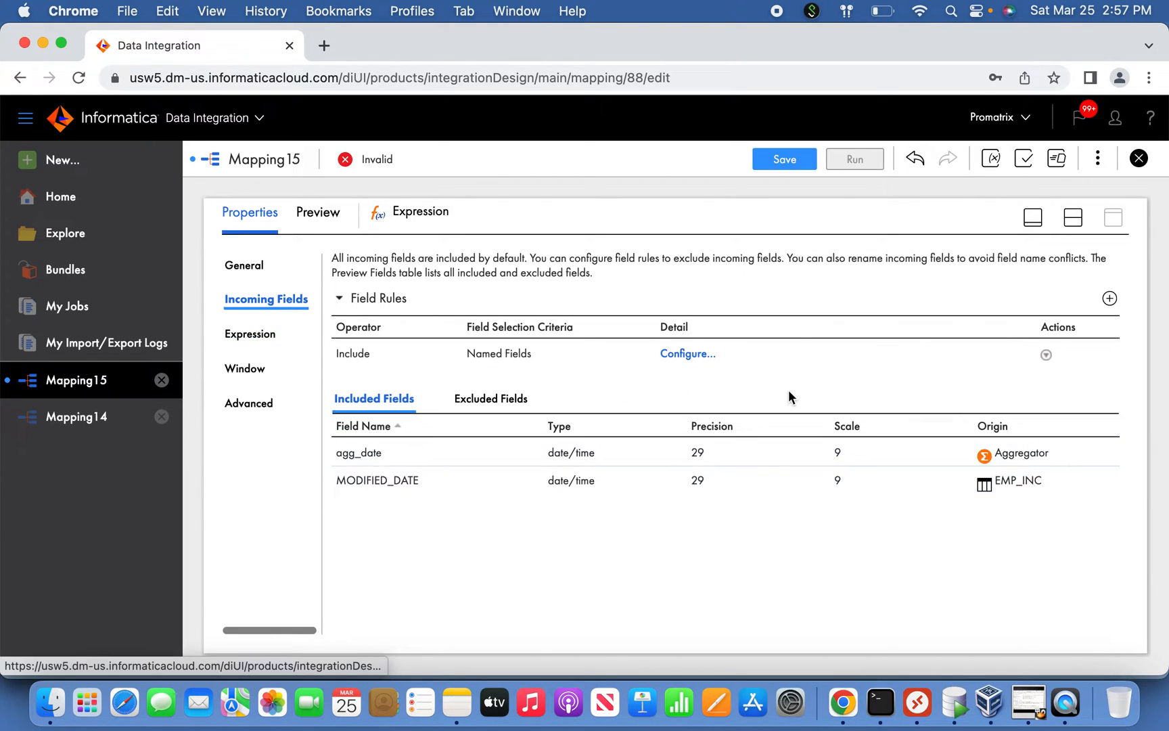
click(686, 355)
click(387, 403)
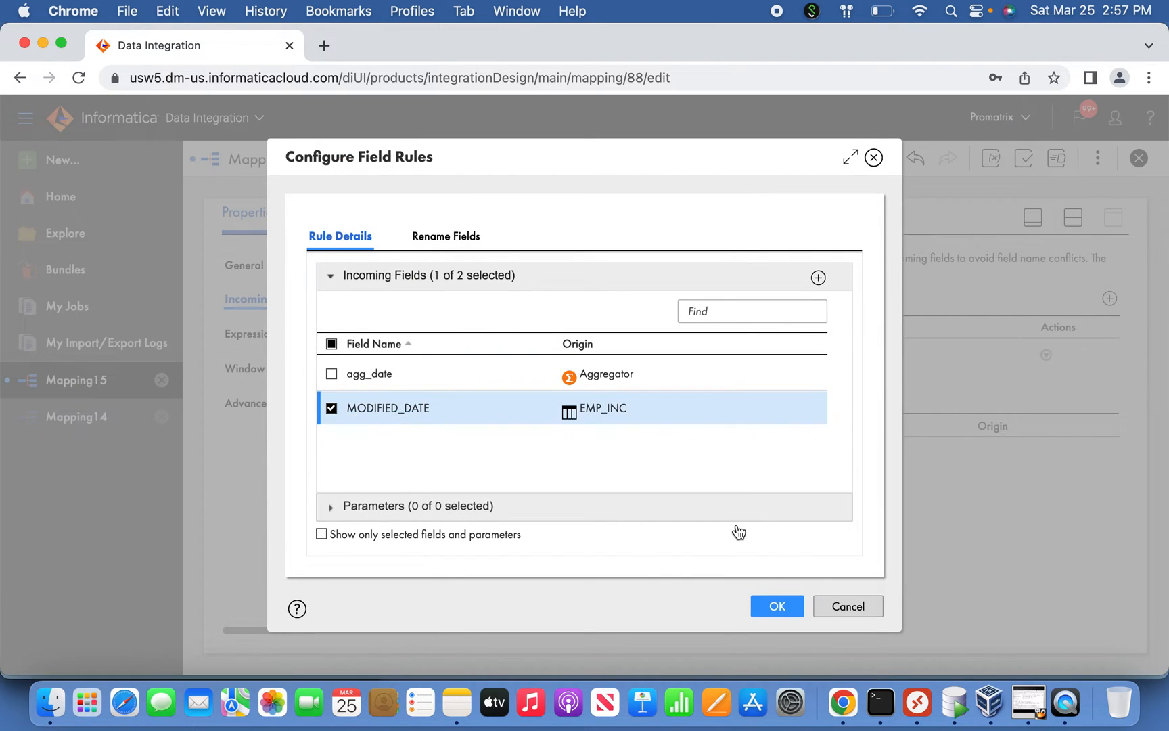
click(777, 606)
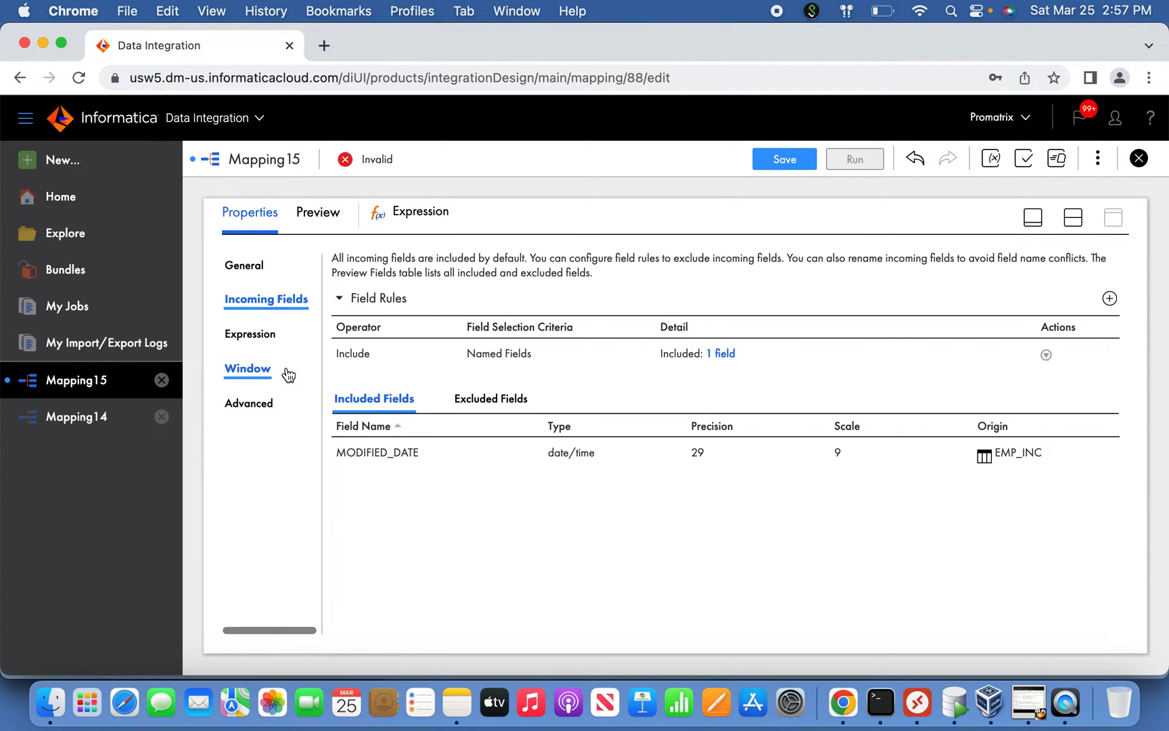
Set the Target transformation's connection to CSV (Flat File), keeping Single Object as the target type
click(1033, 217)
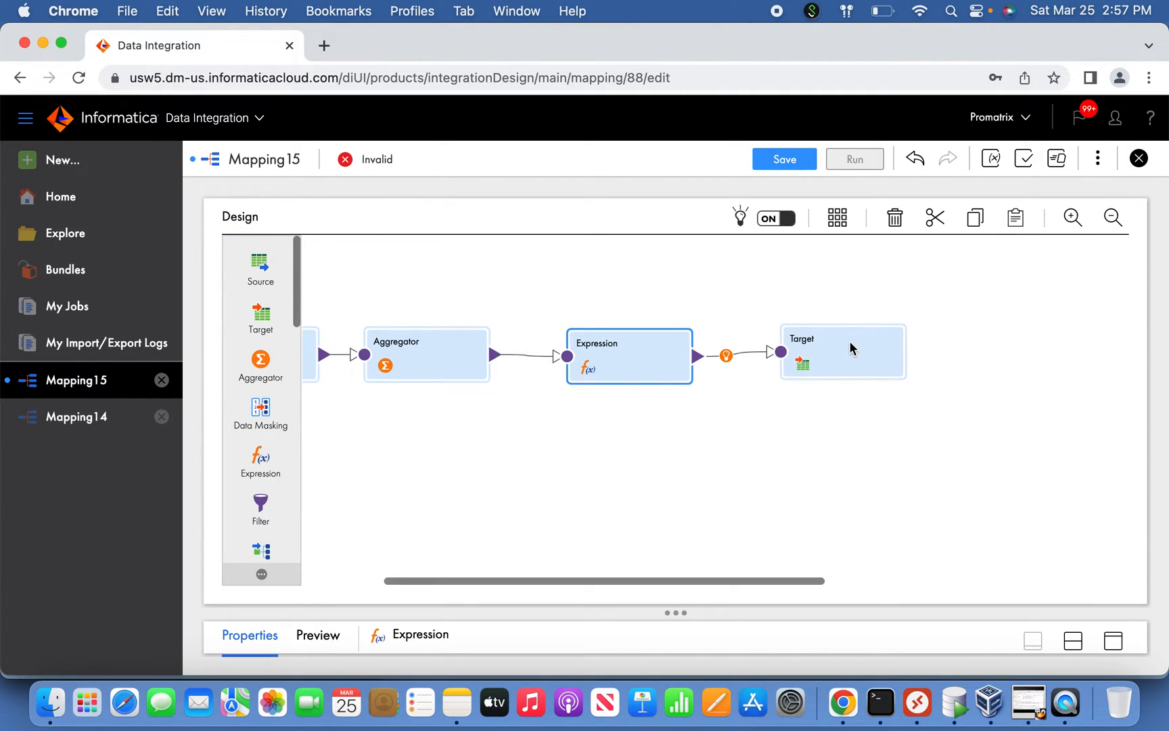
click(863, 366)
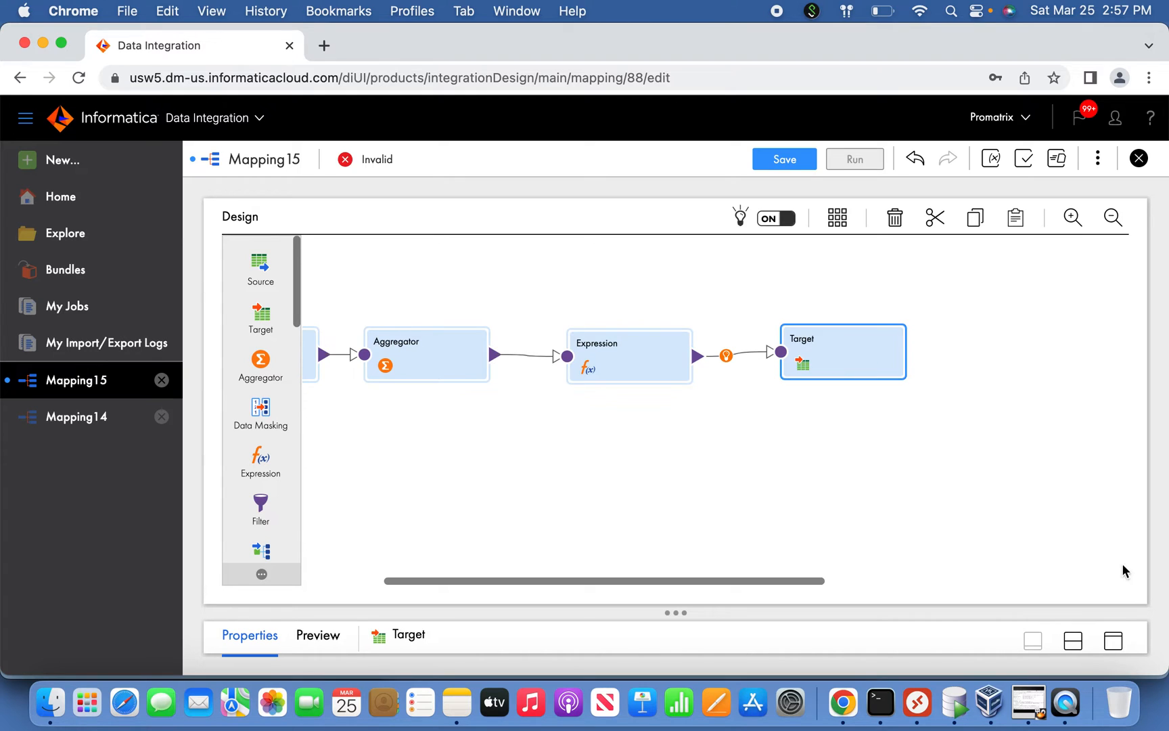
click(1112, 640)
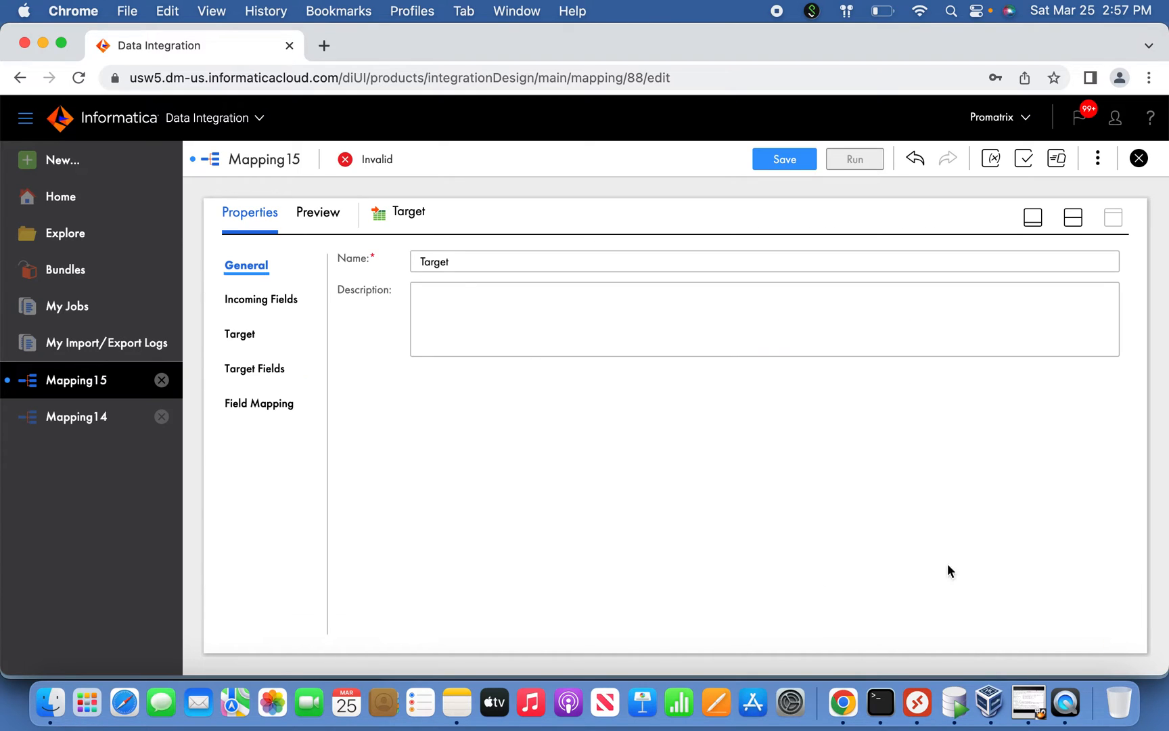
click(242, 335)
click(577, 313)
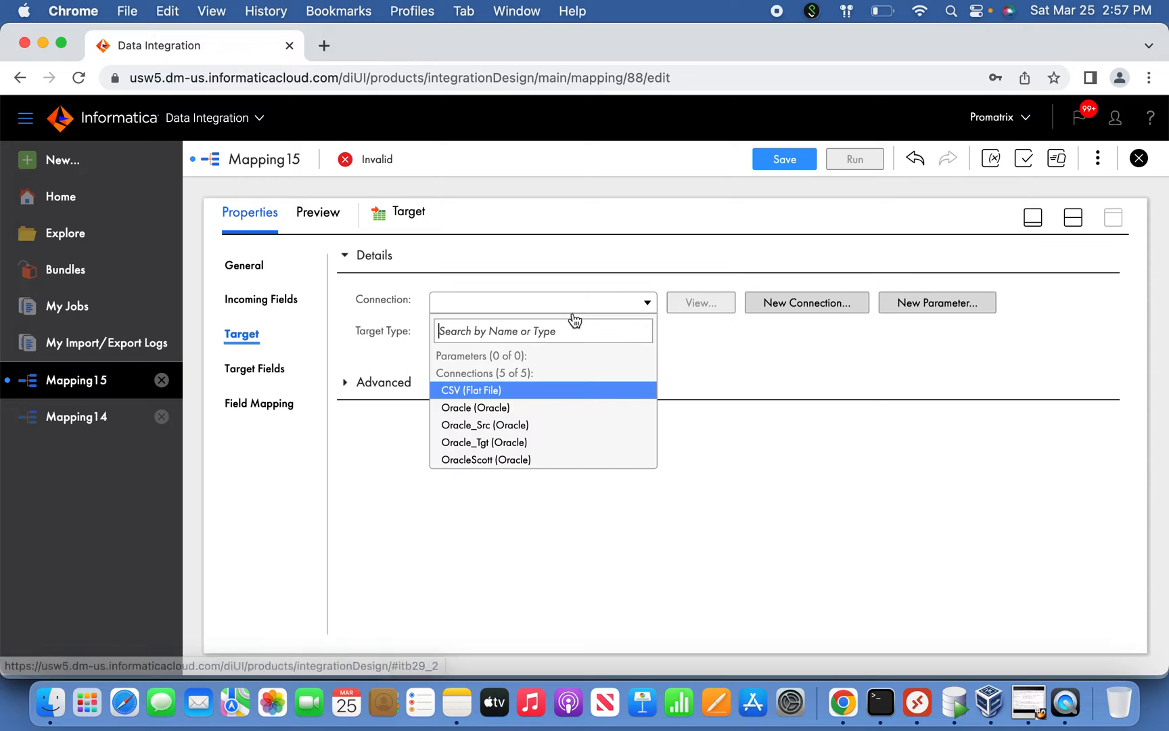
click(526, 390)
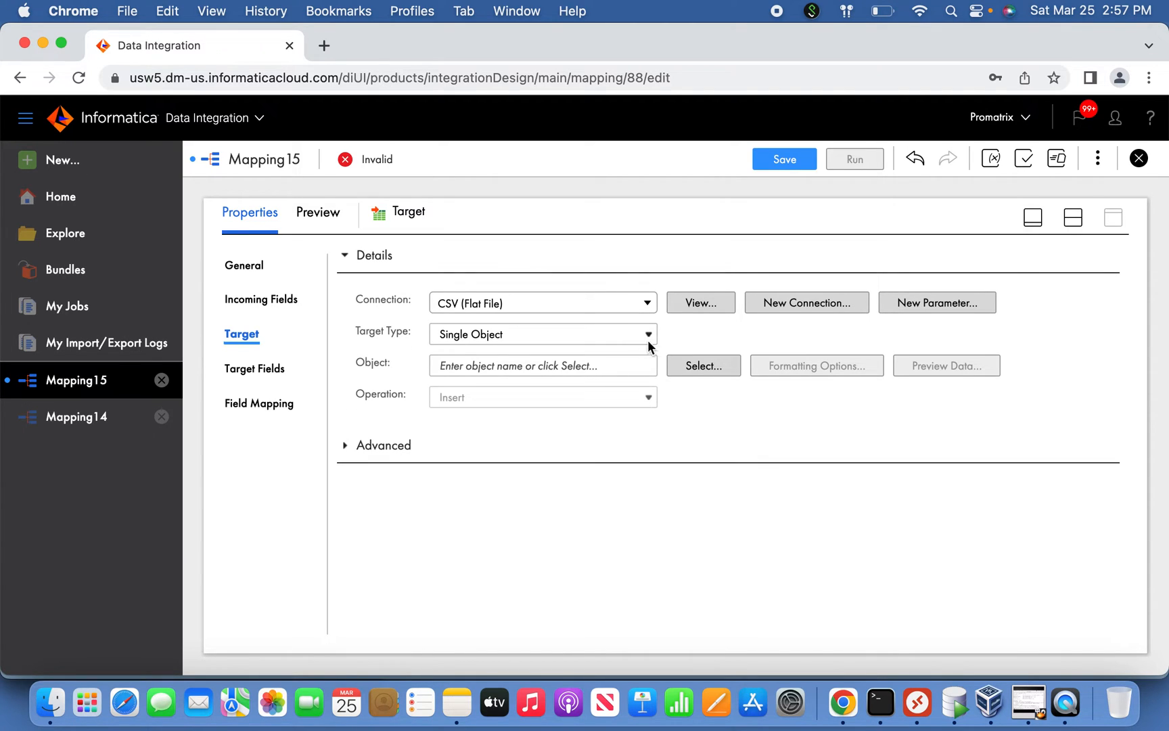
click(641, 335)
click(640, 335)
Define the target object as a new file created at runtime, with static file name inc_load.txt and text qualifier None
click(712, 361)
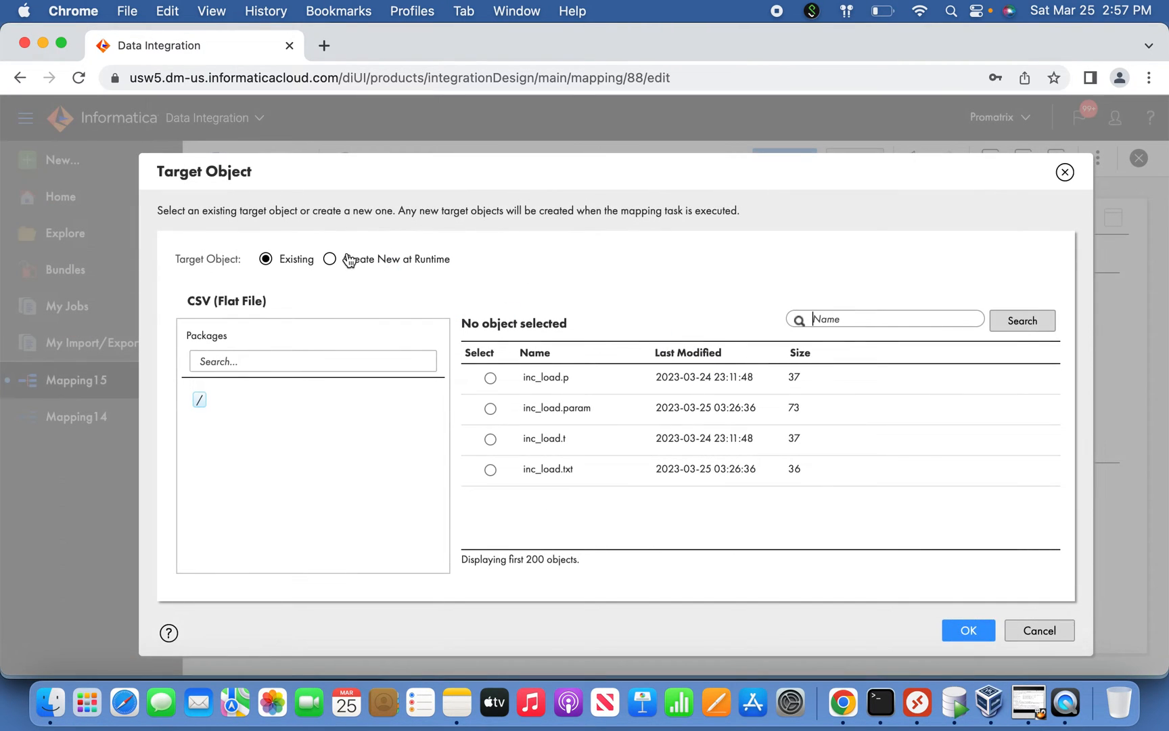
click(334, 259)
click(377, 389)
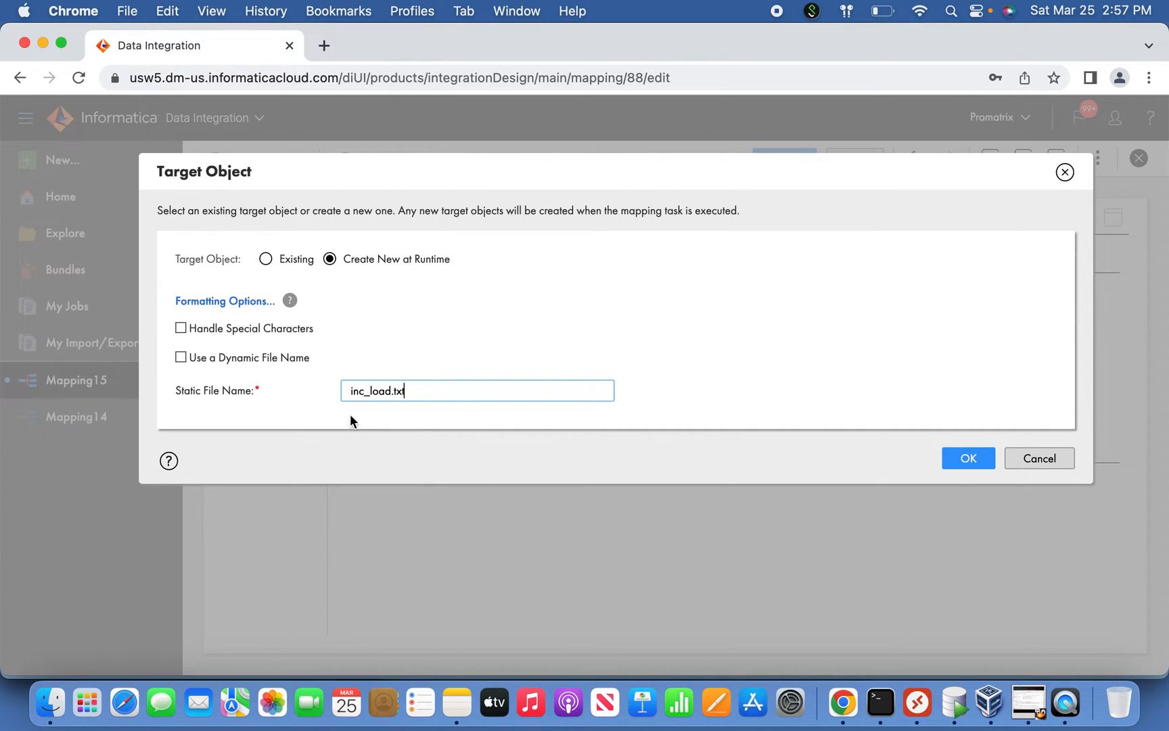
click(247, 302)
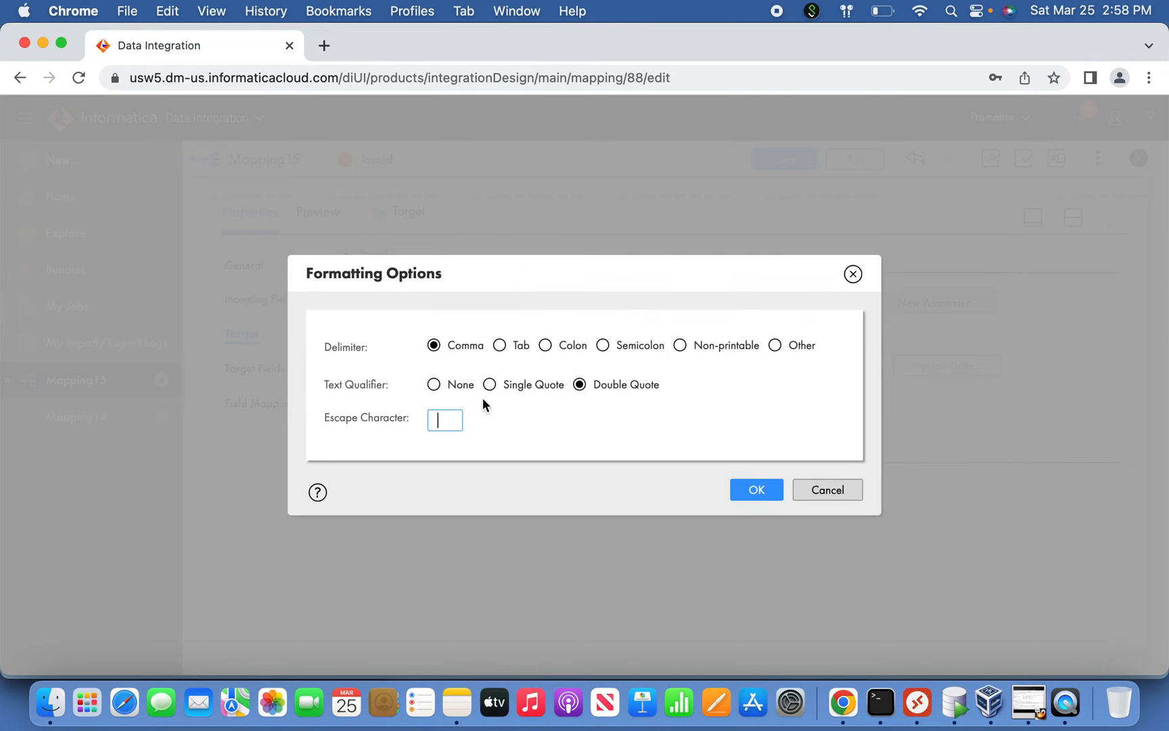
click(452, 388)
click(758, 499)
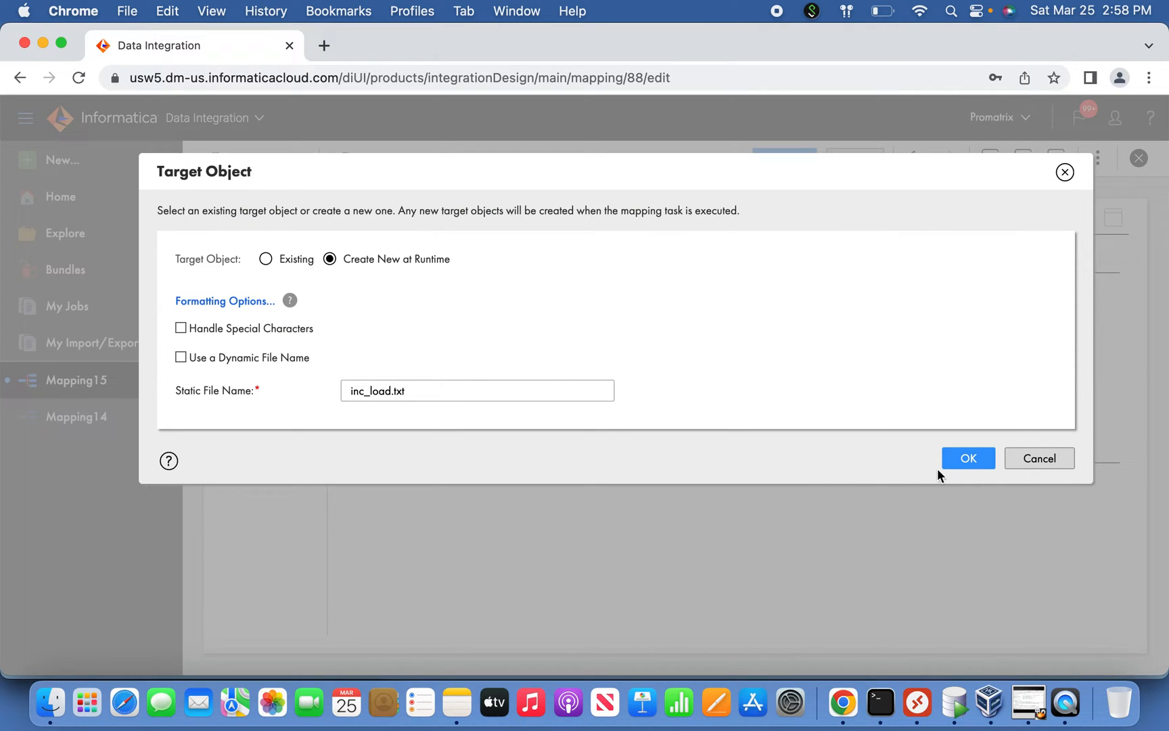
Try changing the static file name to inc_load1.txt, restore inc_load.txt, and accept the target object
click(969, 466)
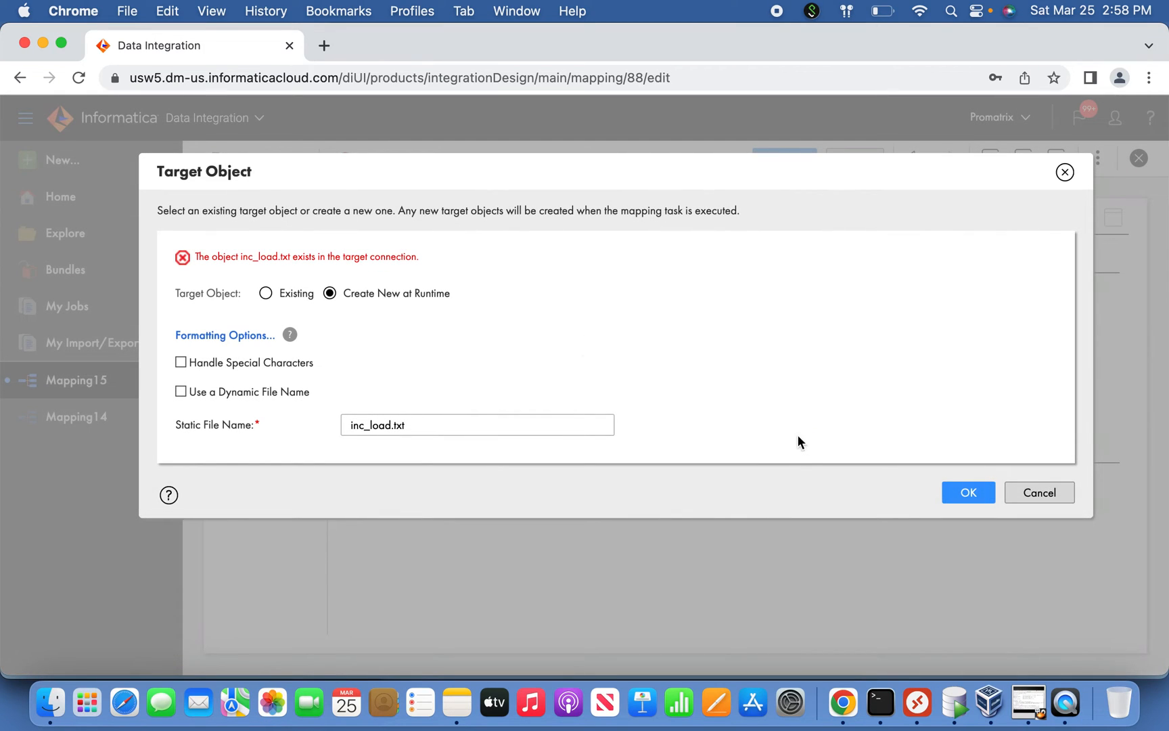
click(974, 492)
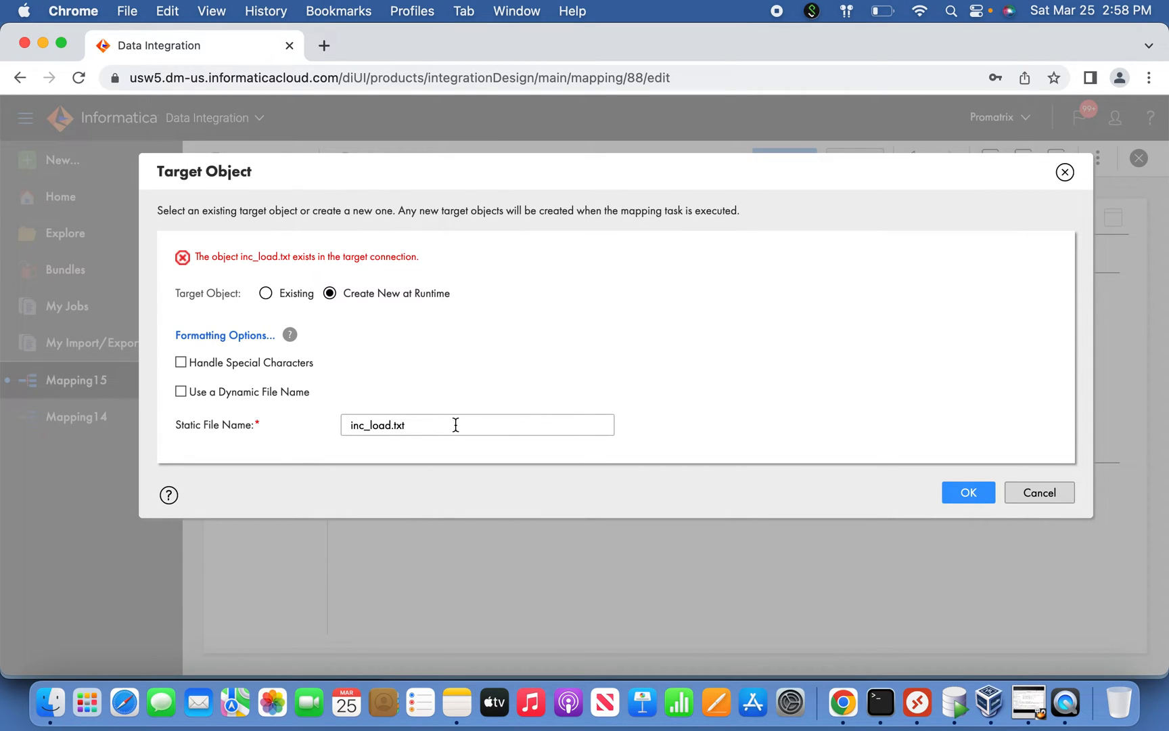
click(439, 420)
text(1)
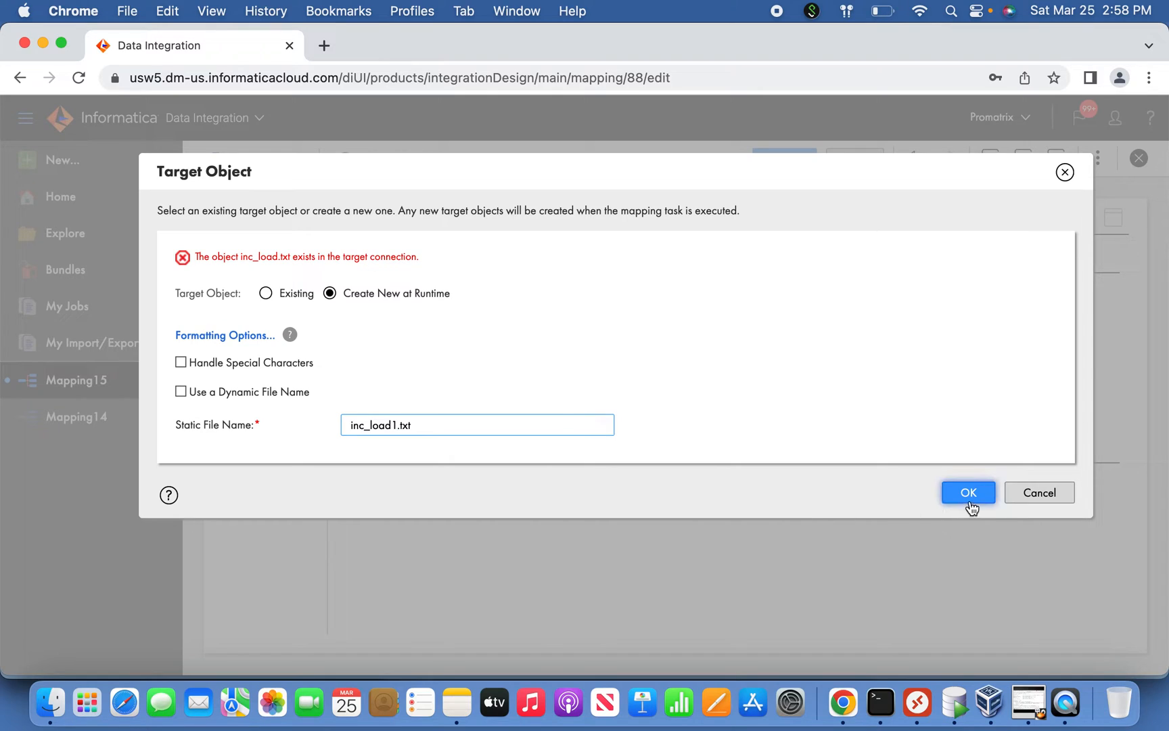
click(1034, 505)
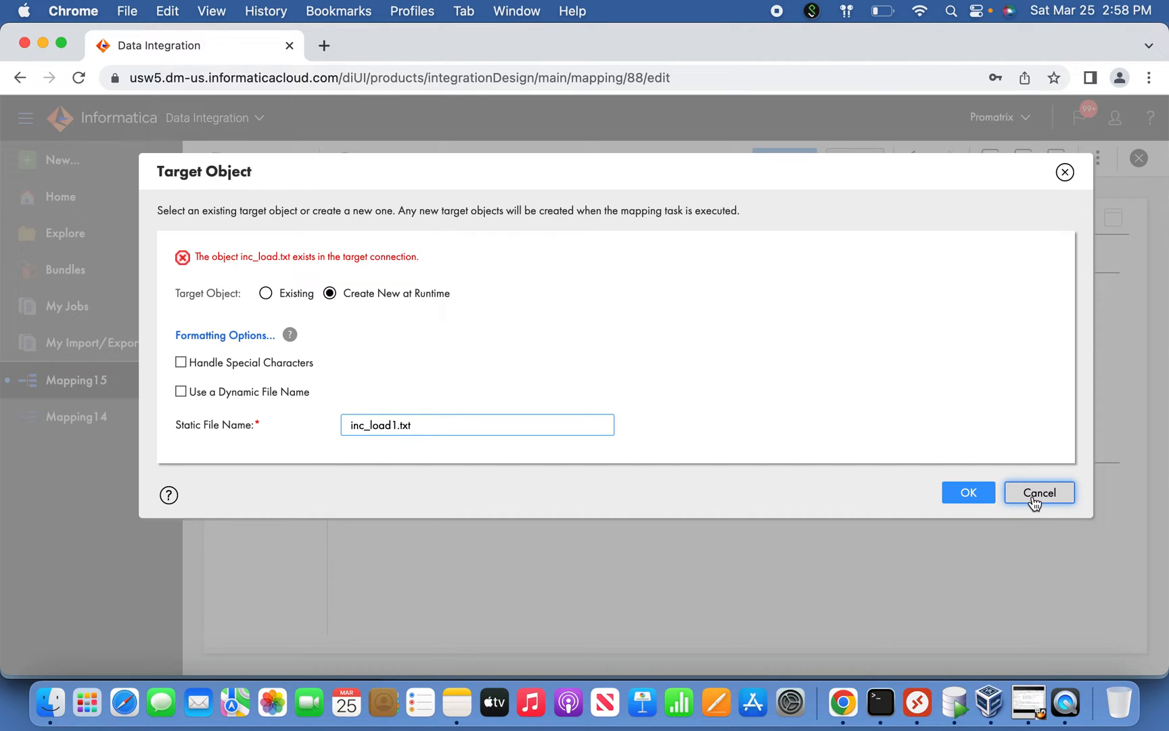
key(BackSpace)
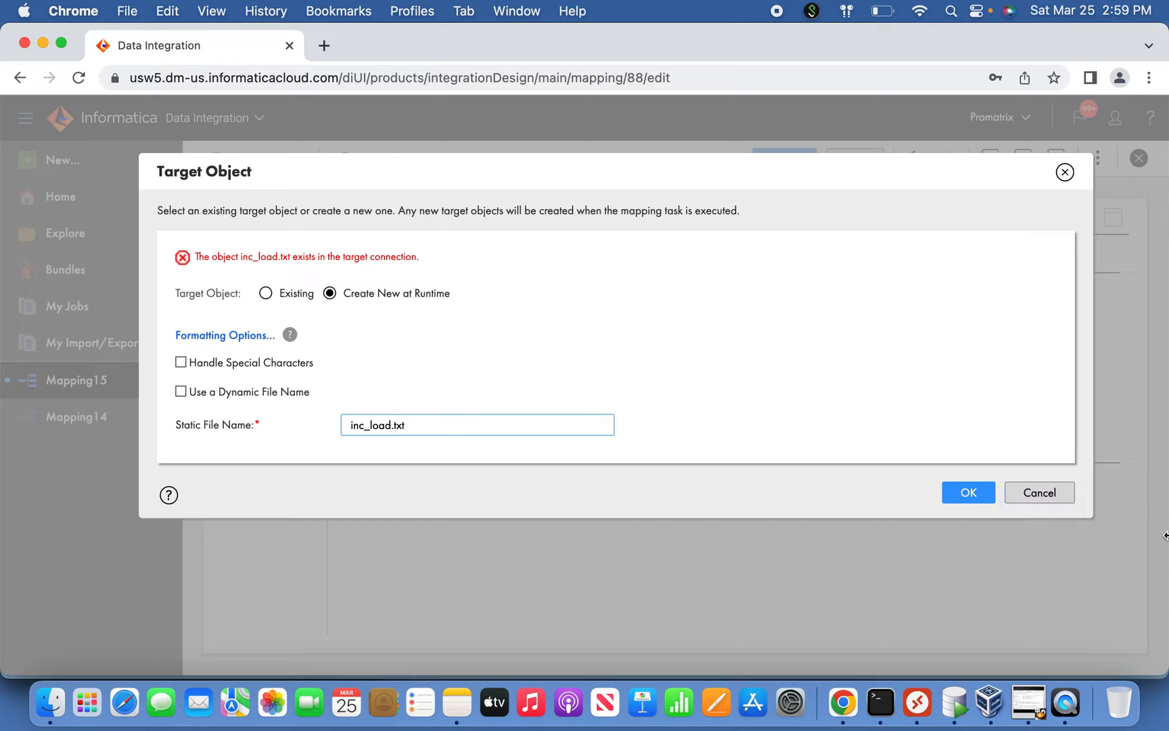
click(978, 503)
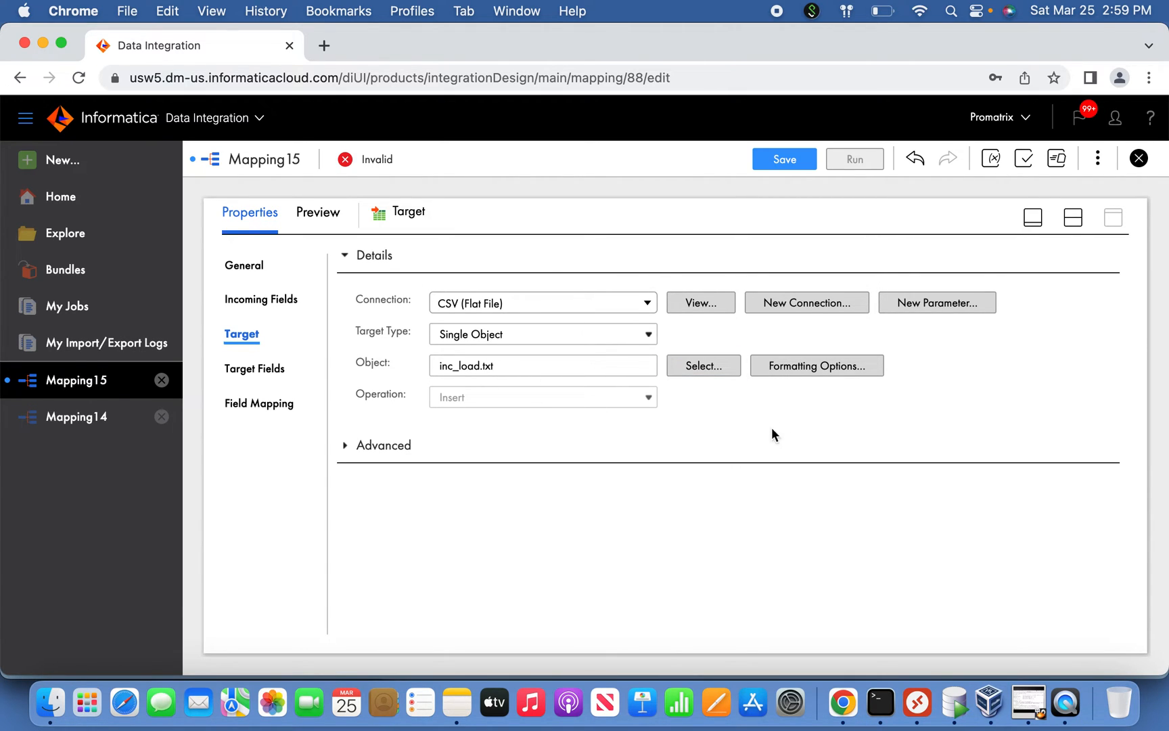
Align the transformations on the canvas and add a second Target transformation below the Aggregator
click(1032, 218)
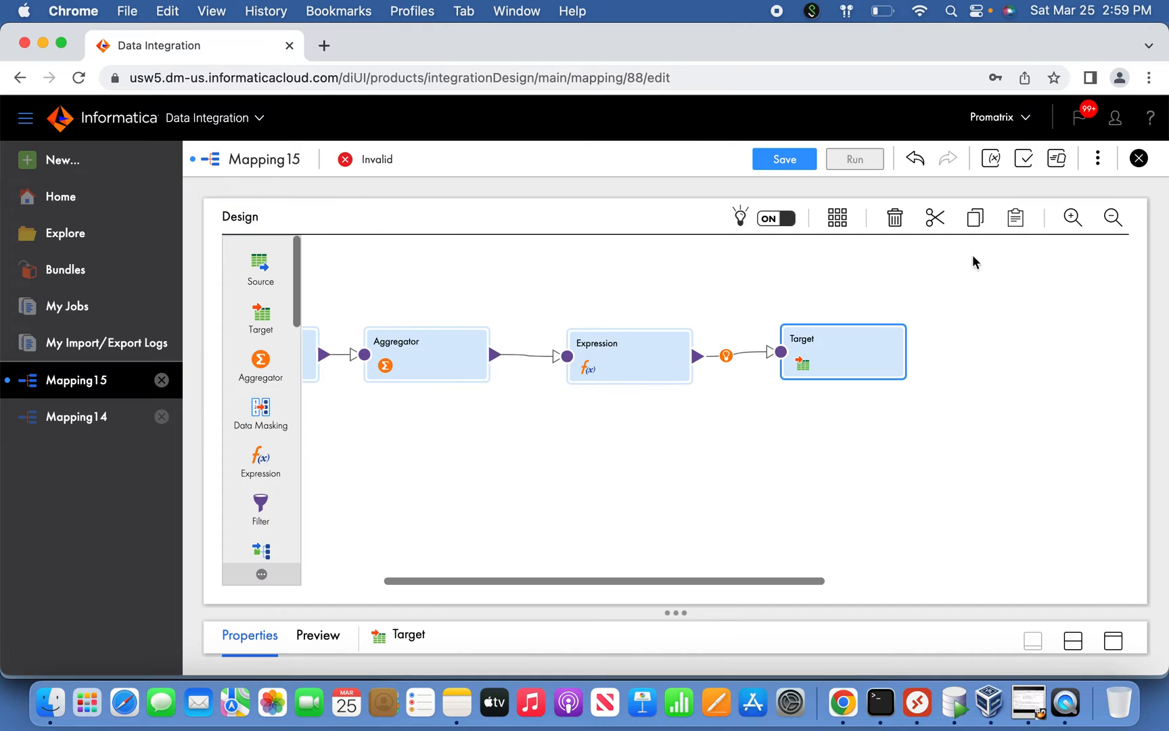
click(839, 221)
drag(626, 579, 519, 566)
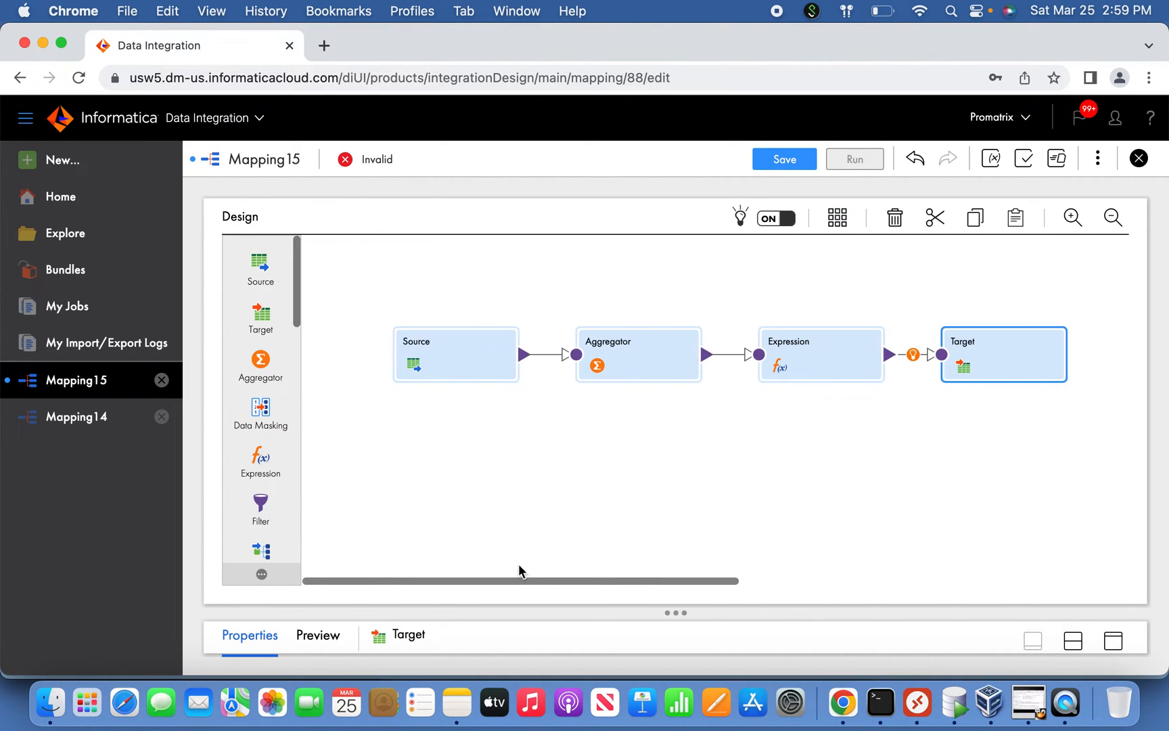
drag(261, 317, 565, 435)
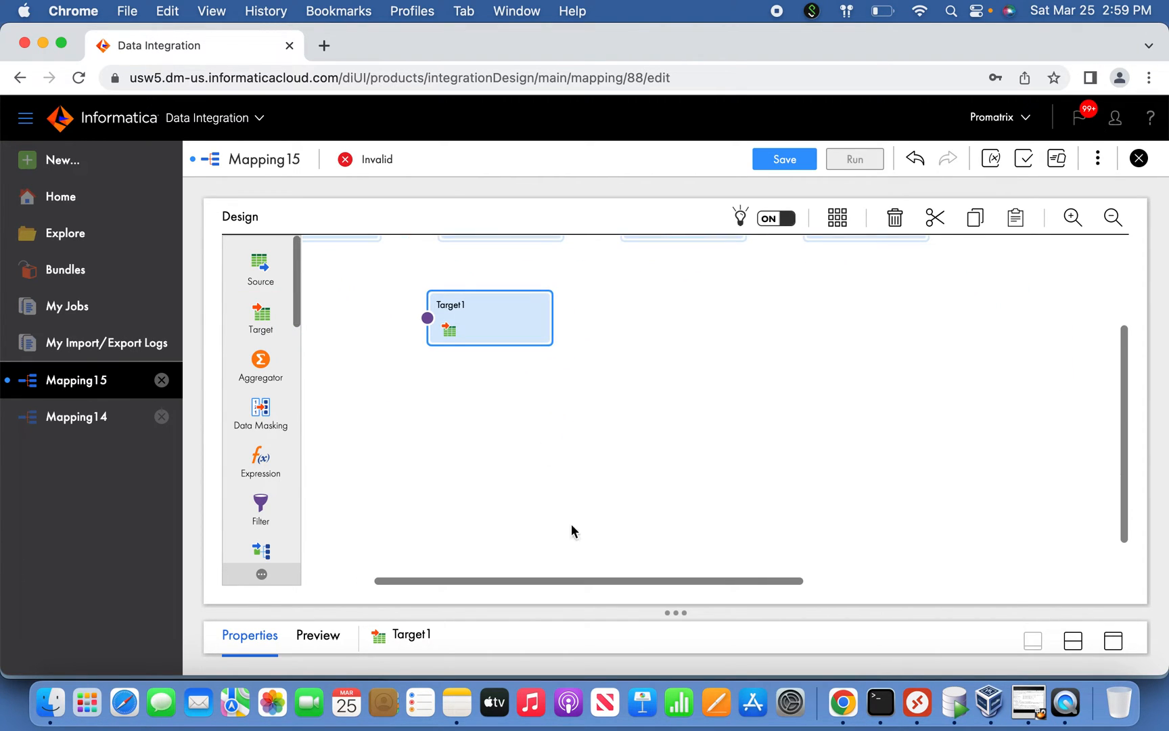
drag(568, 581, 497, 581)
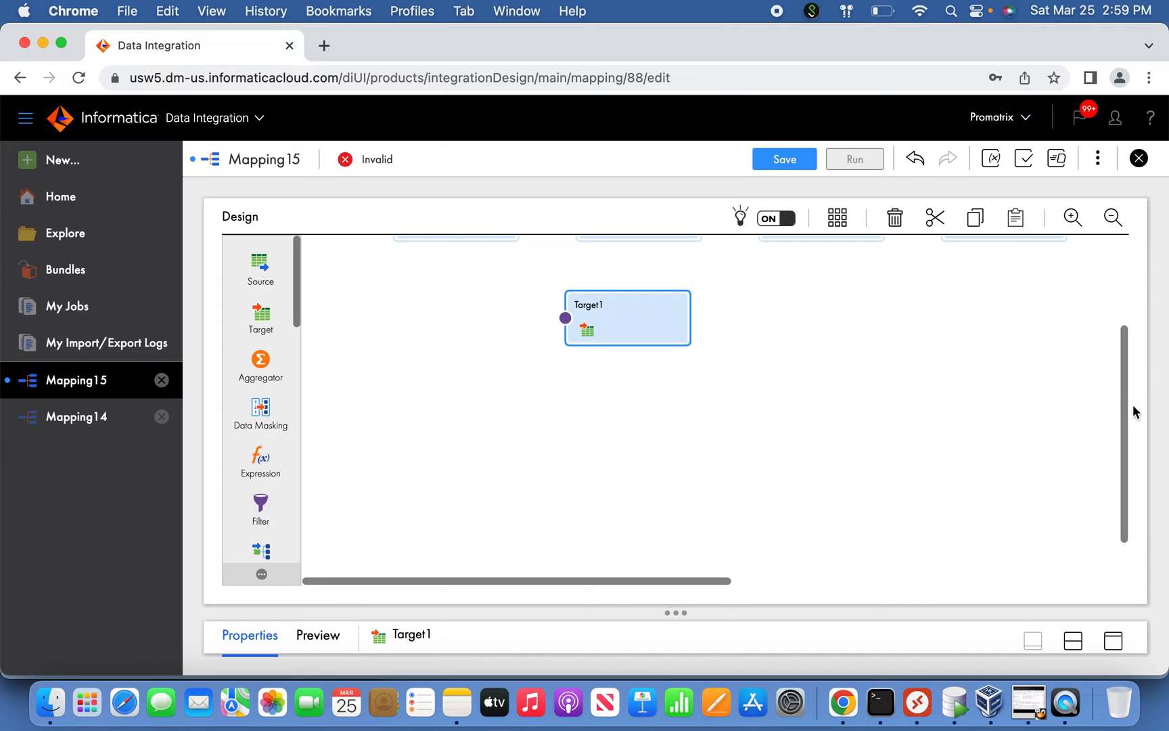
drag(1124, 410, 1110, 345)
Link the Source transformation's output to Target1 alongside its link to the Aggregator
drag(522, 335, 580, 448)
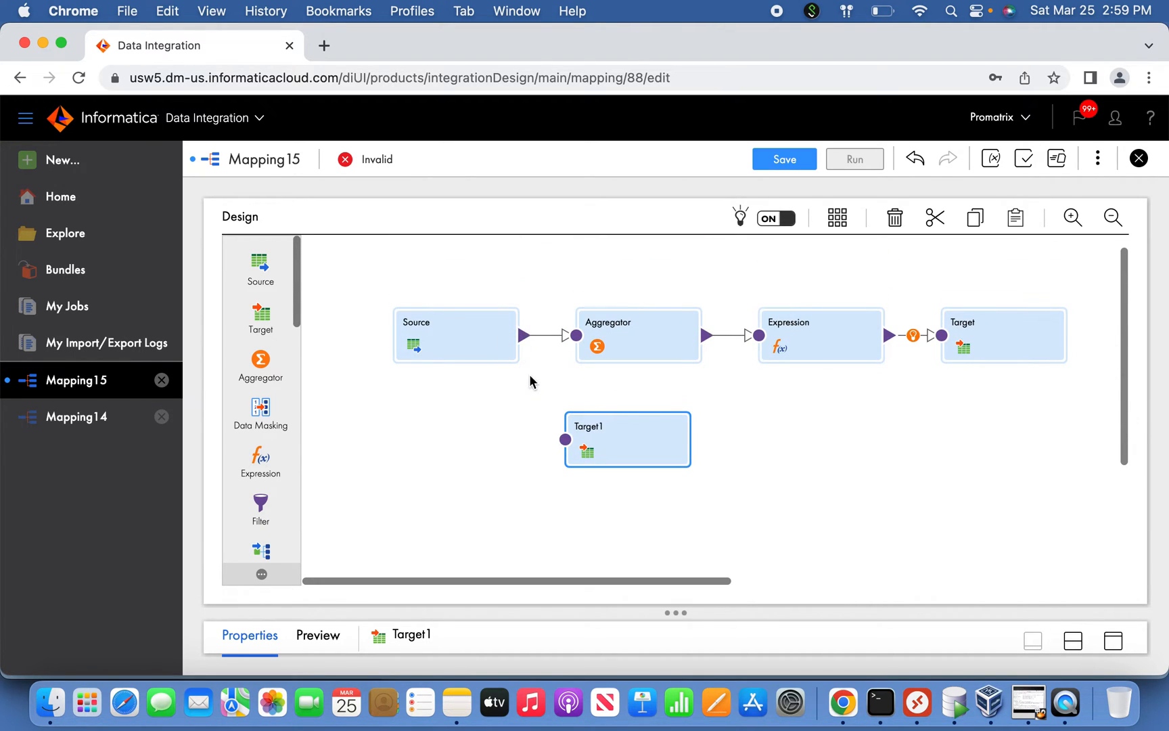
click(509, 348)
drag(524, 335, 580, 440)
drag(355, 298, 1088, 380)
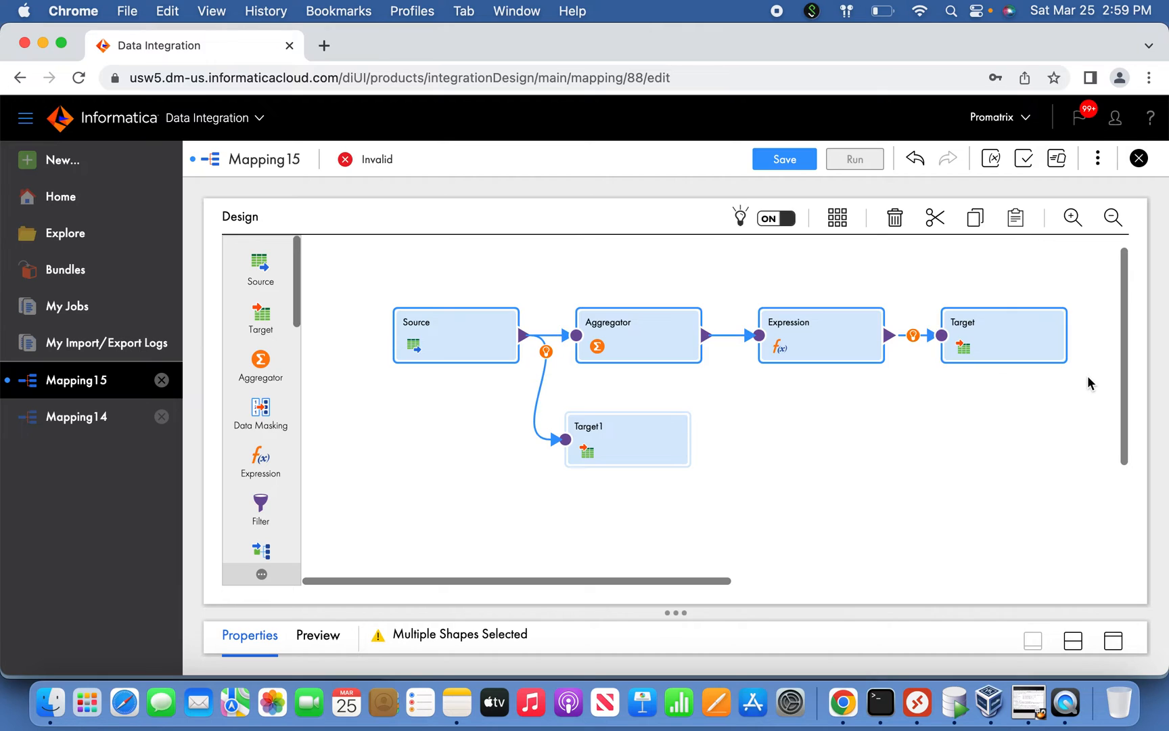
Set Target1 to the Oracle_Tgt connection and select the existing T_EMP_INC table as its object
click(632, 441)
click(1113, 640)
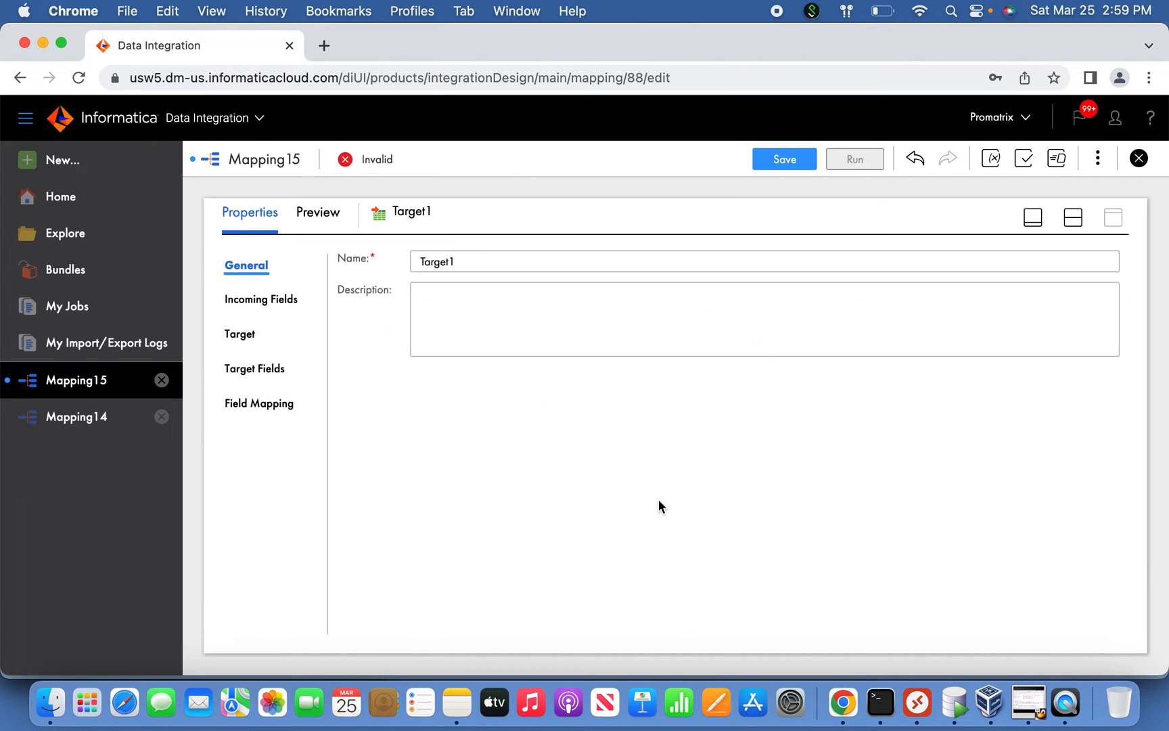
click(240, 333)
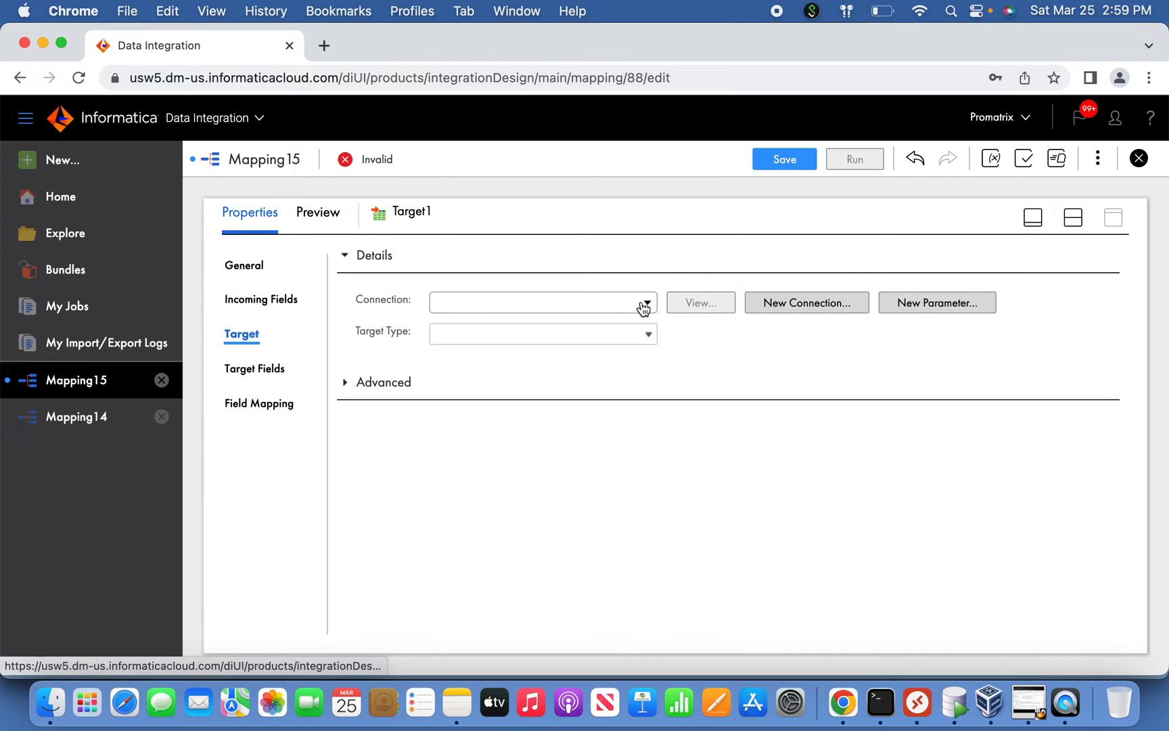
click(646, 303)
click(544, 440)
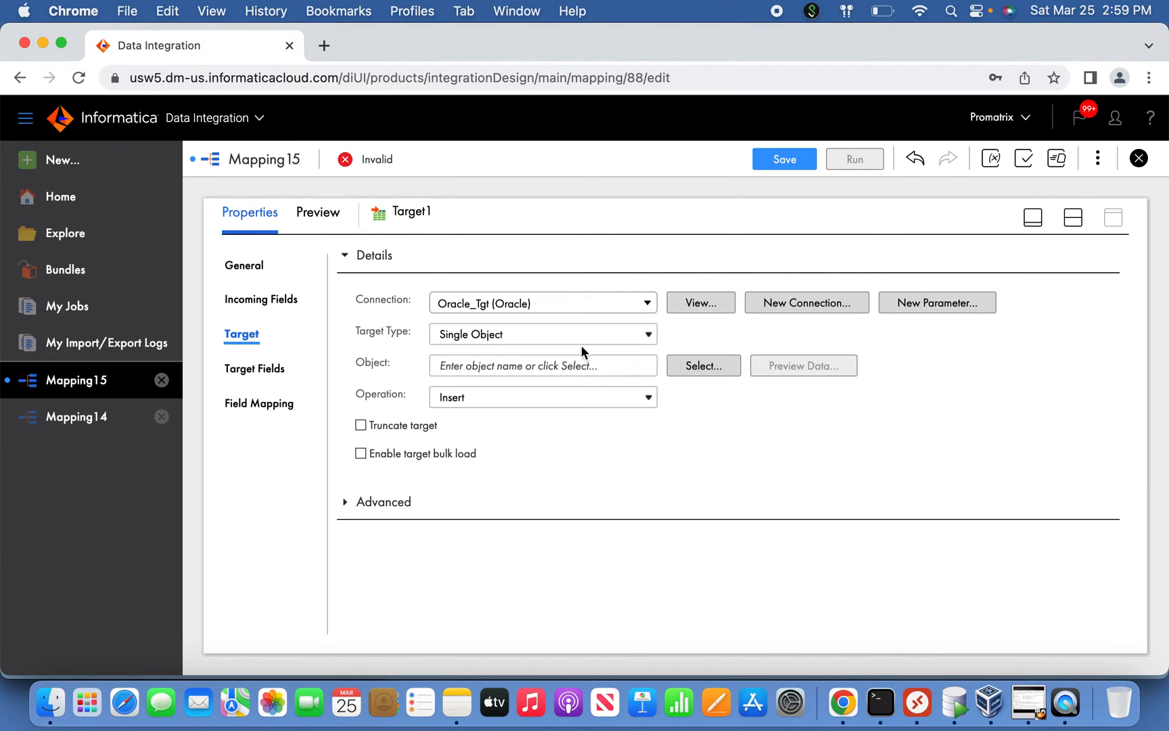
click(692, 369)
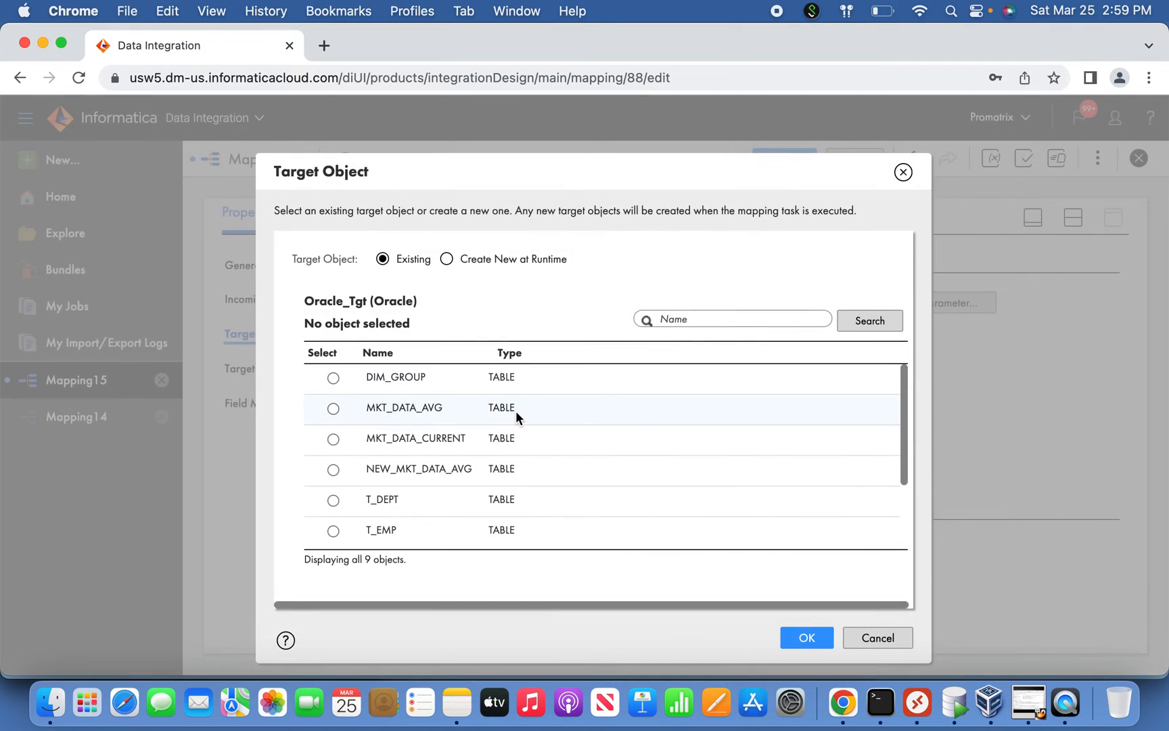
drag(904, 464, 909, 541)
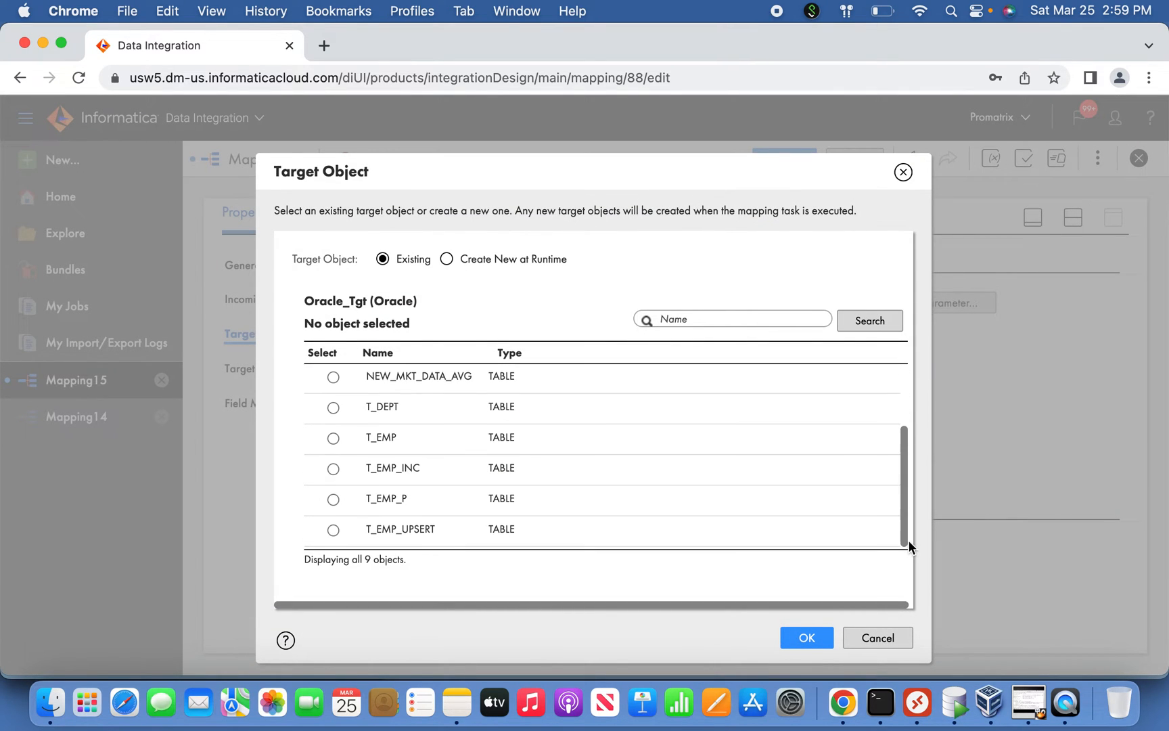
click(411, 471)
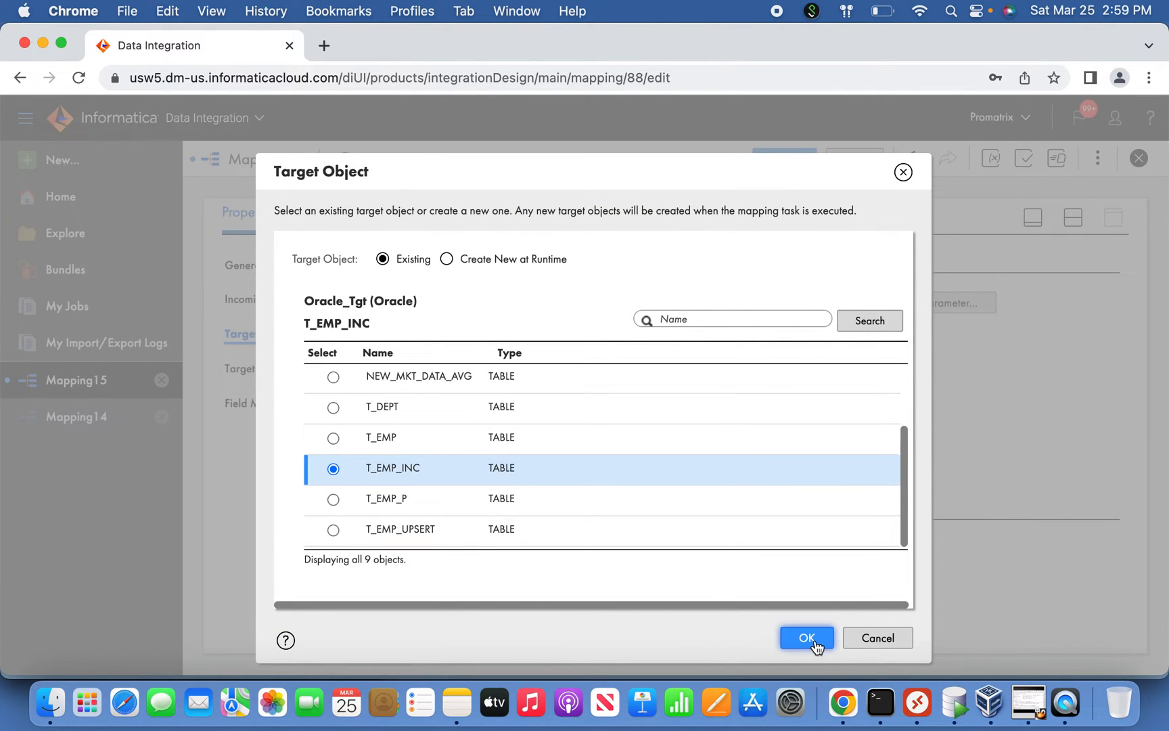
click(813, 638)
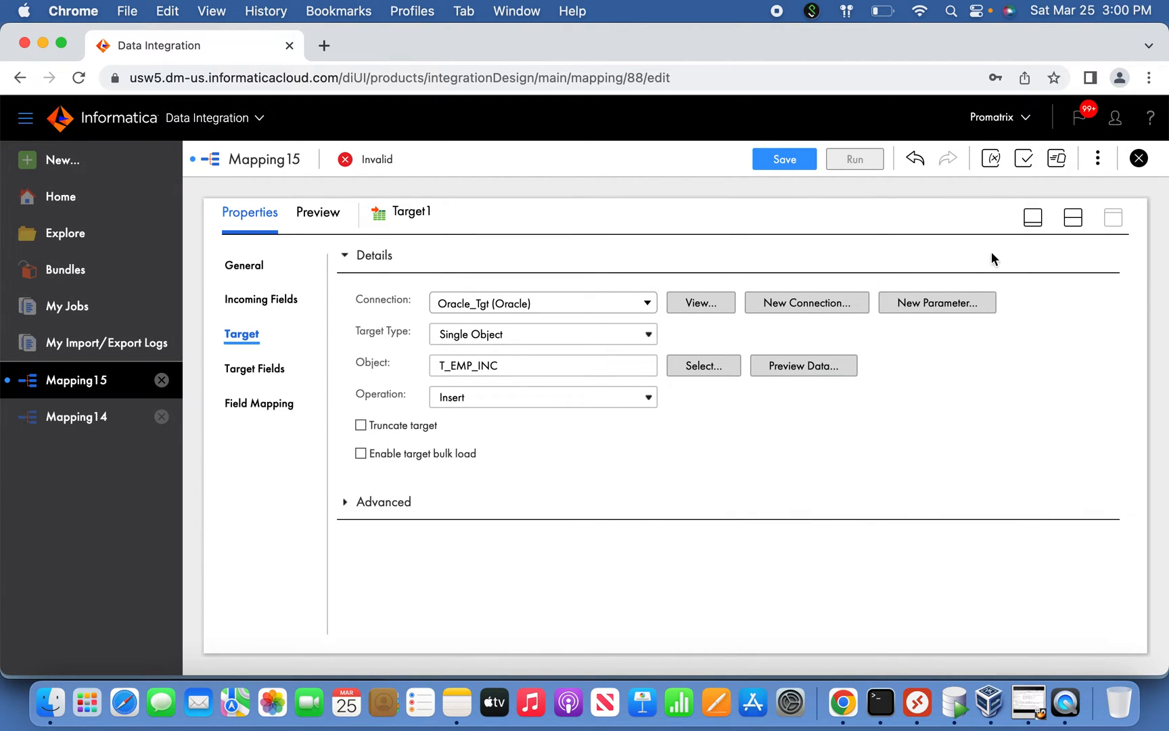
Smart-map the incoming fields to Target1's target fields and return to the mapping canvas
click(287, 406)
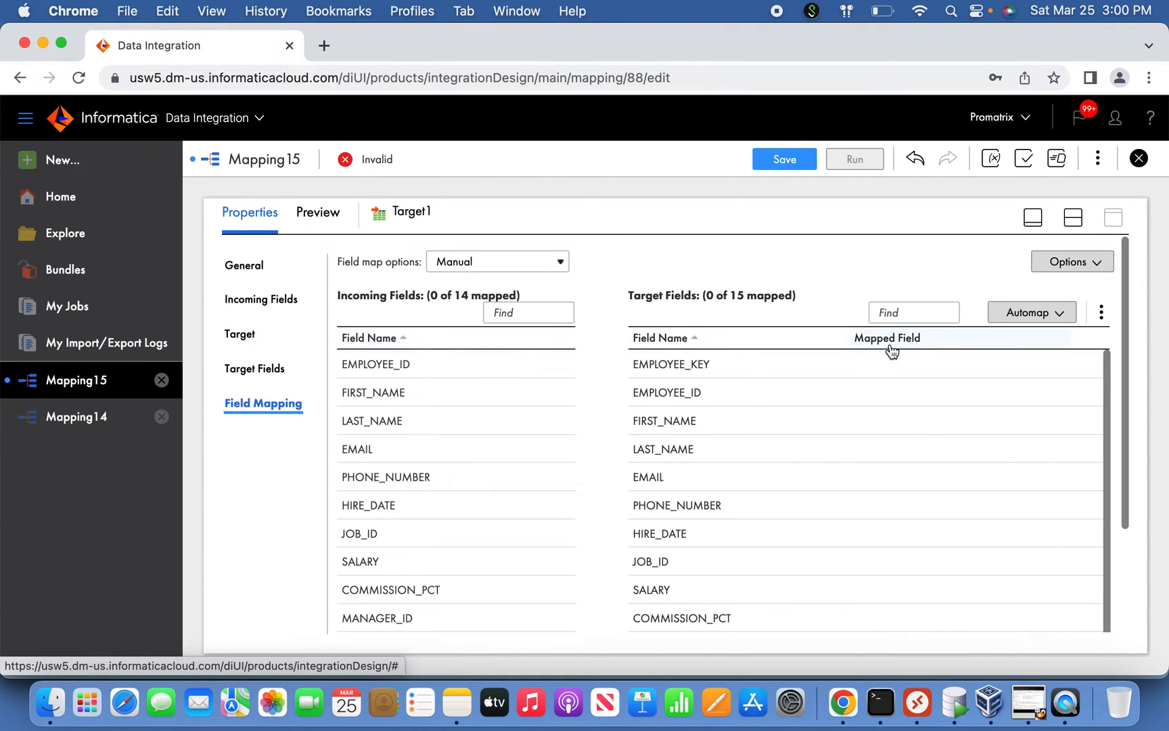
click(1032, 312)
click(1005, 371)
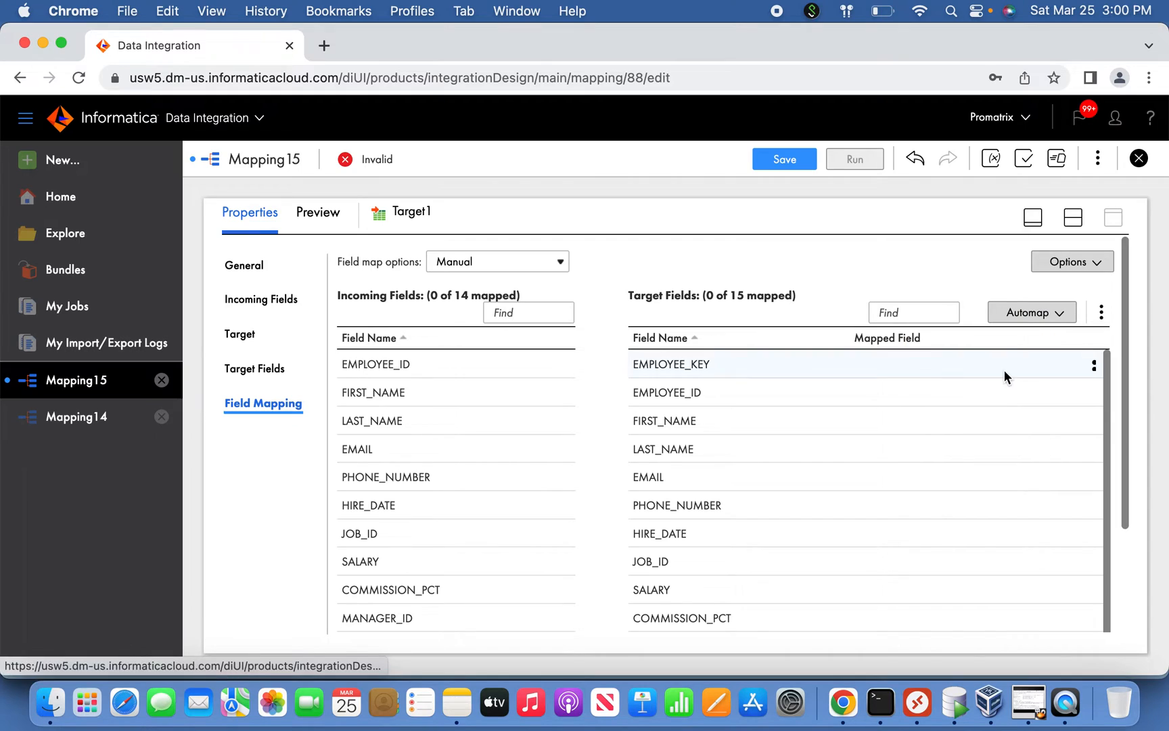
mouse_move(685, 364)
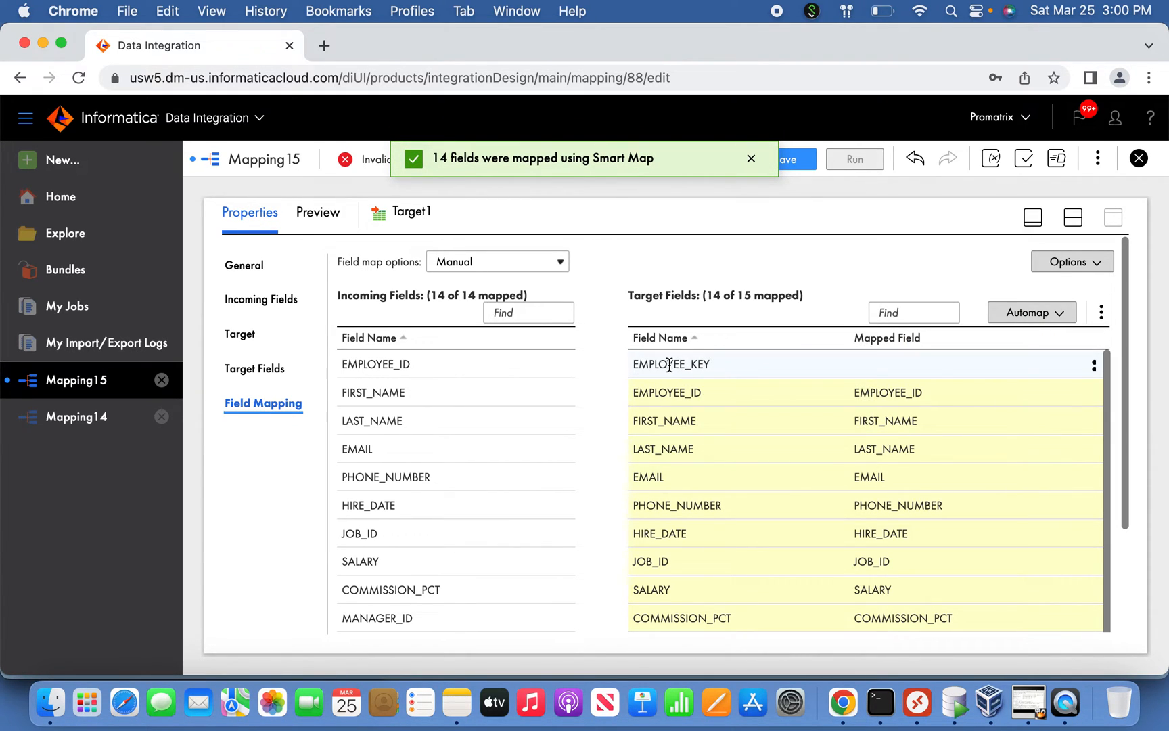
click(1040, 219)
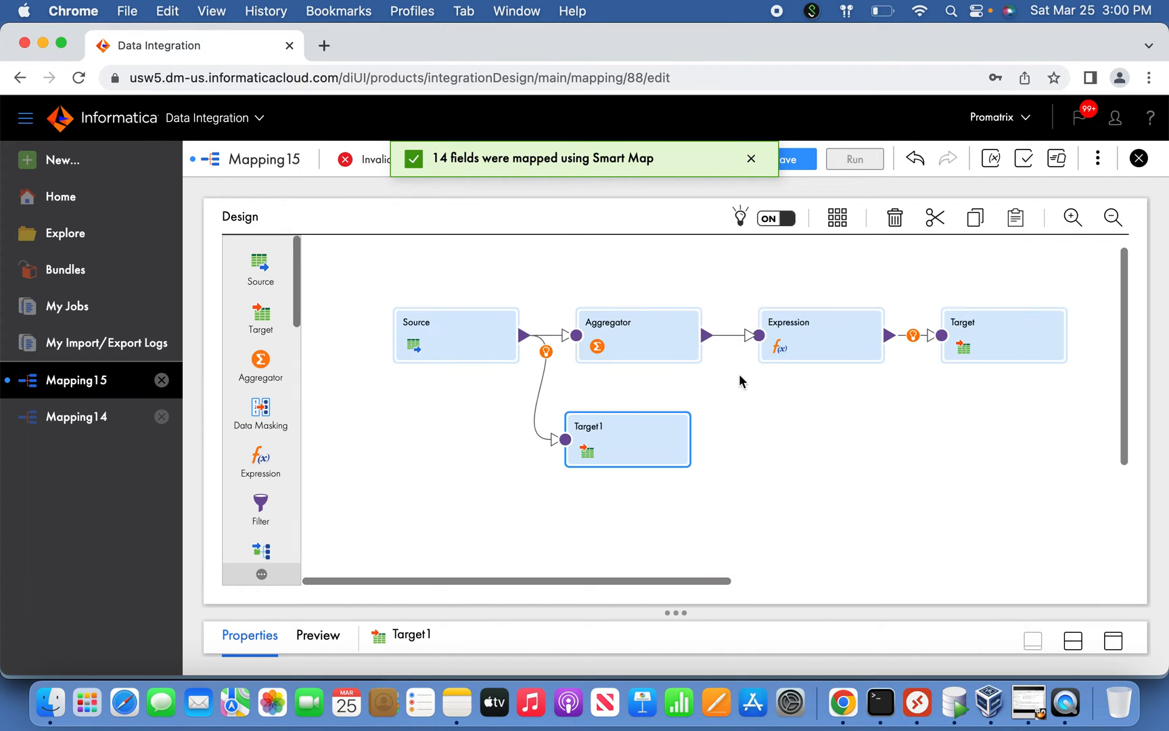
Add a Sequence transformation near Target1 and disable its incoming fields in the advanced properties
drag(298, 323, 328, 495)
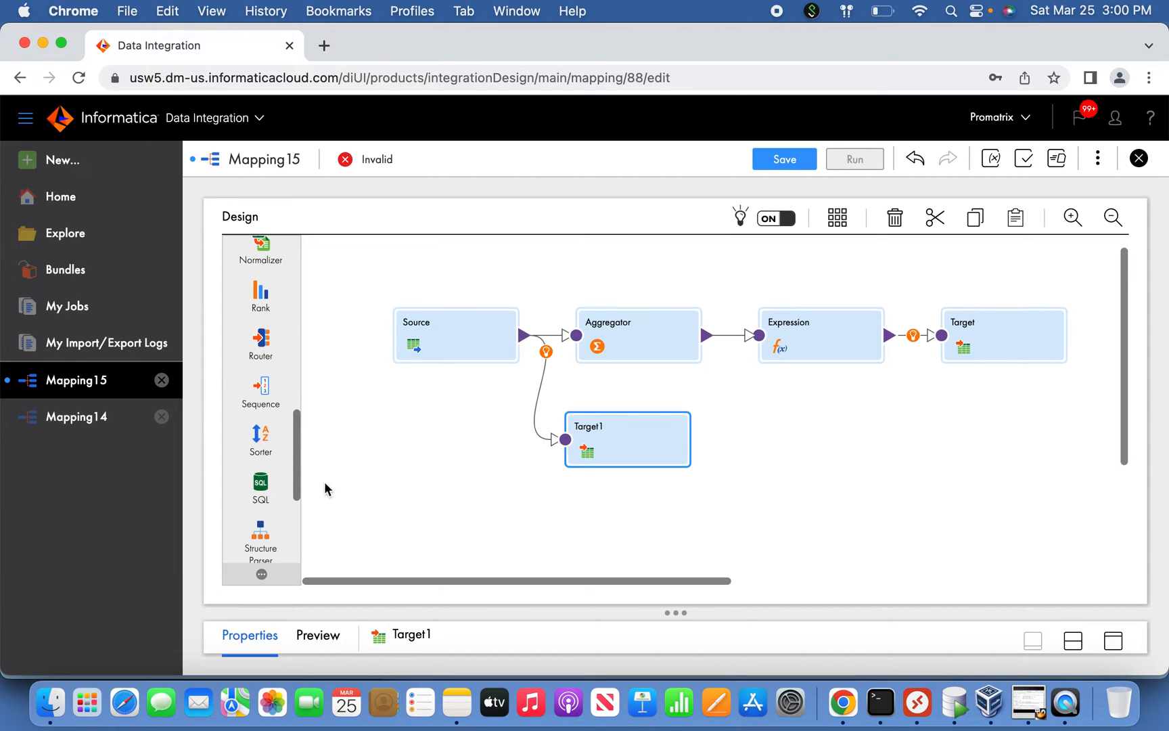
drag(264, 391, 404, 404)
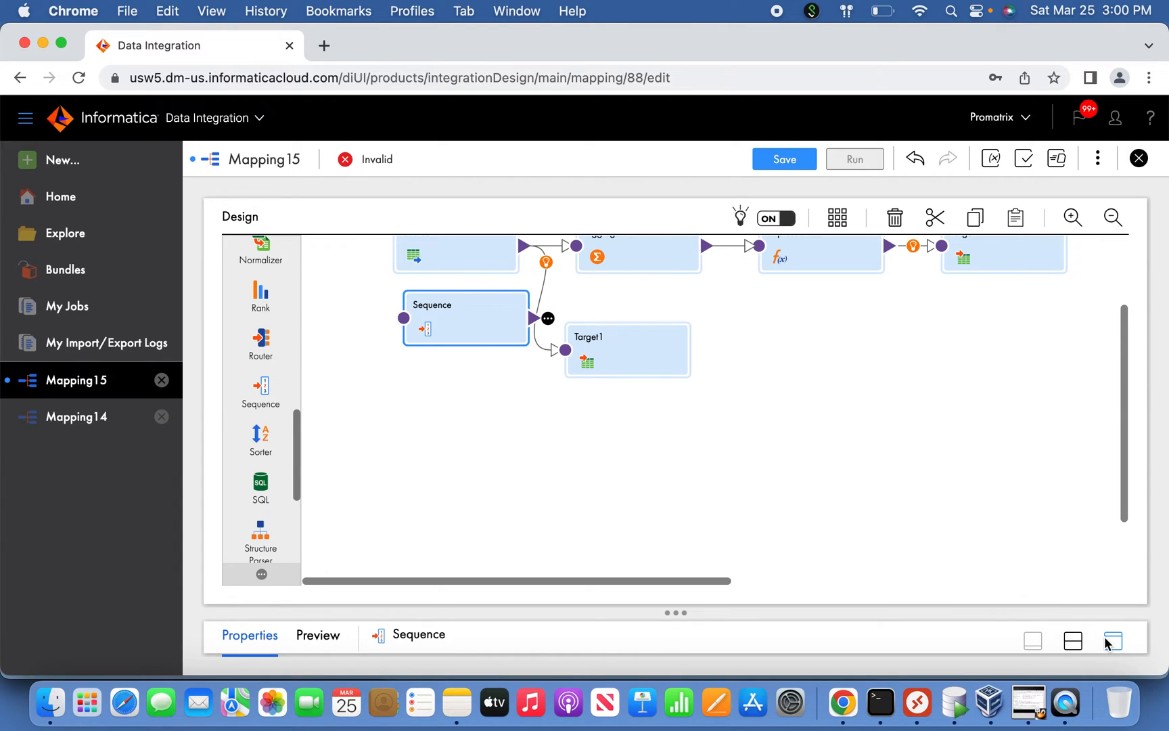
click(1110, 641)
click(251, 366)
click(251, 335)
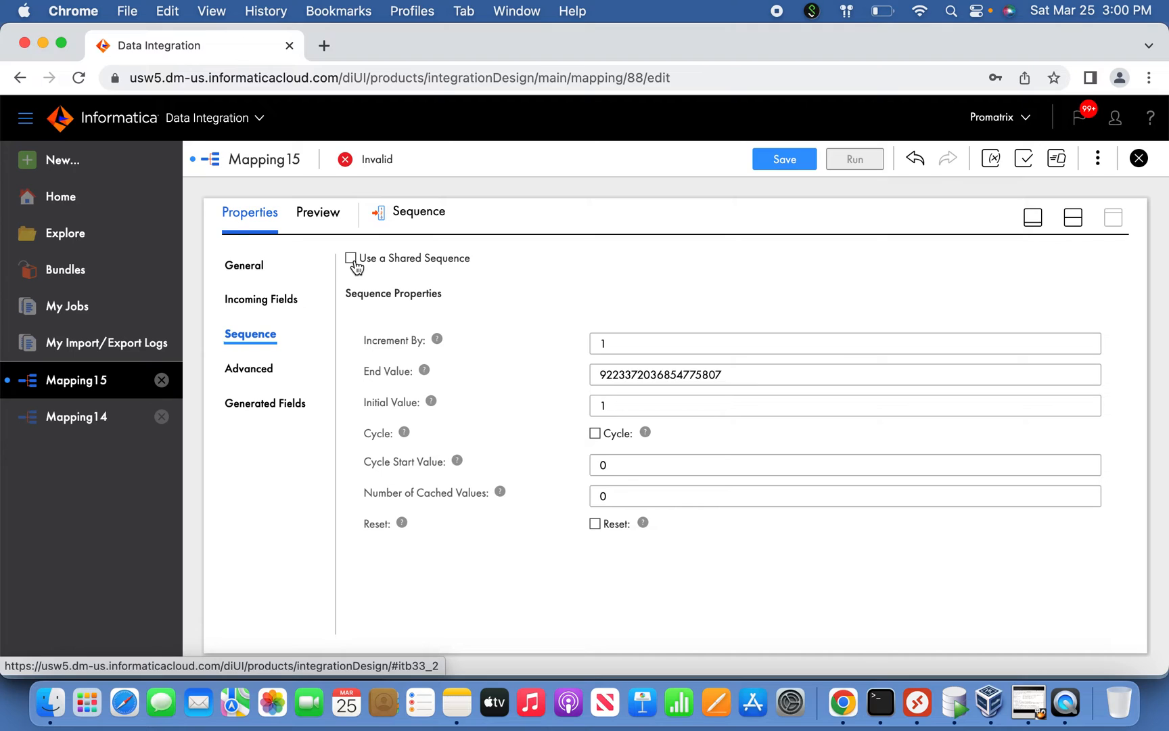
click(248, 265)
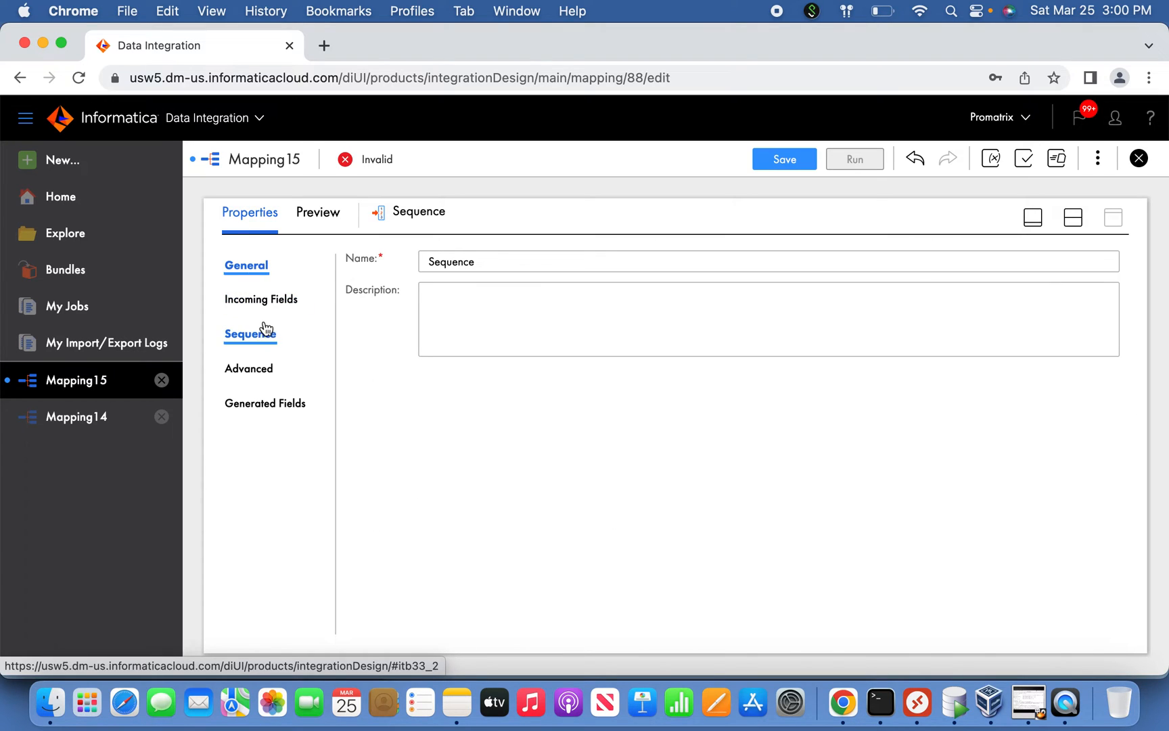
click(268, 368)
click(361, 318)
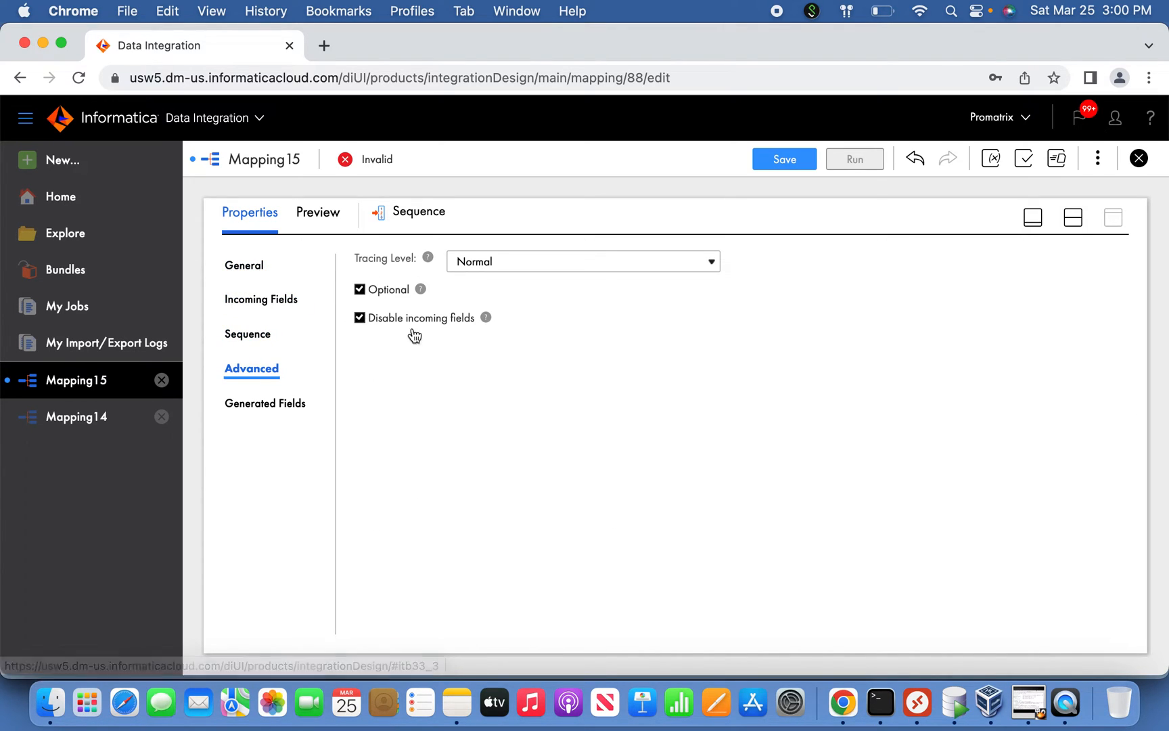
click(1032, 218)
Link the Sequence transformation to Target1 and map its generated sequence field to EMPLOYEE_KEY
drag(488, 327, 572, 349)
click(626, 347)
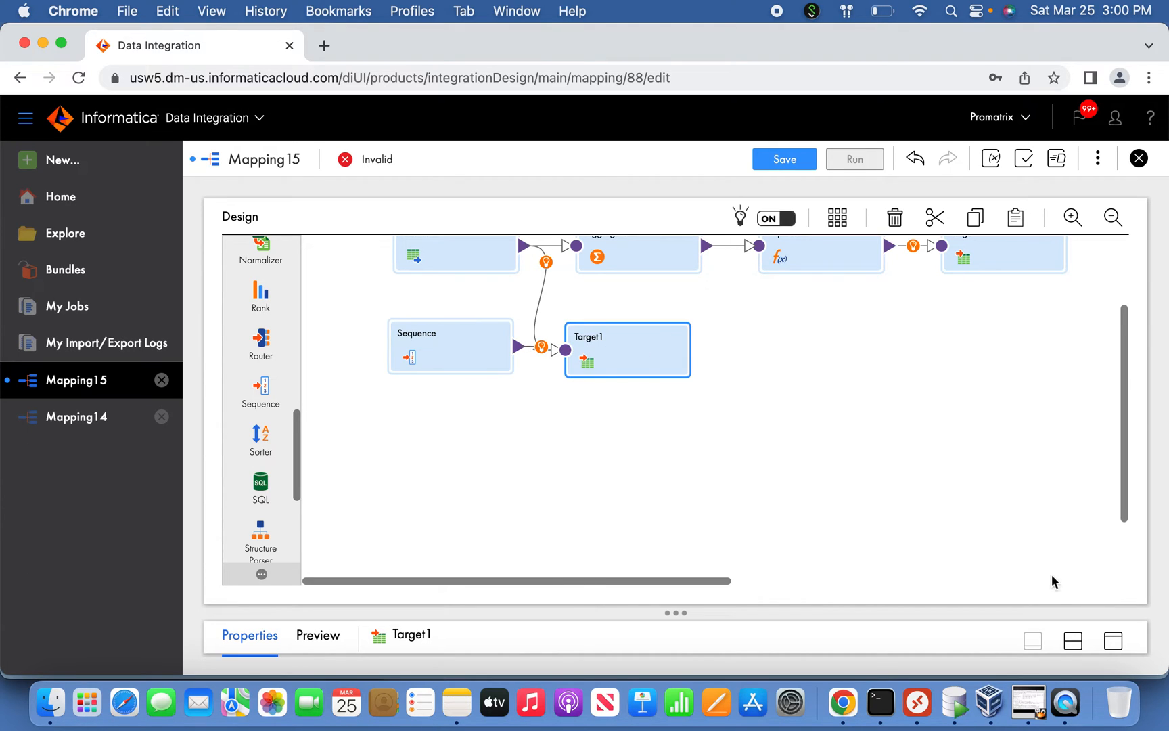
click(1109, 636)
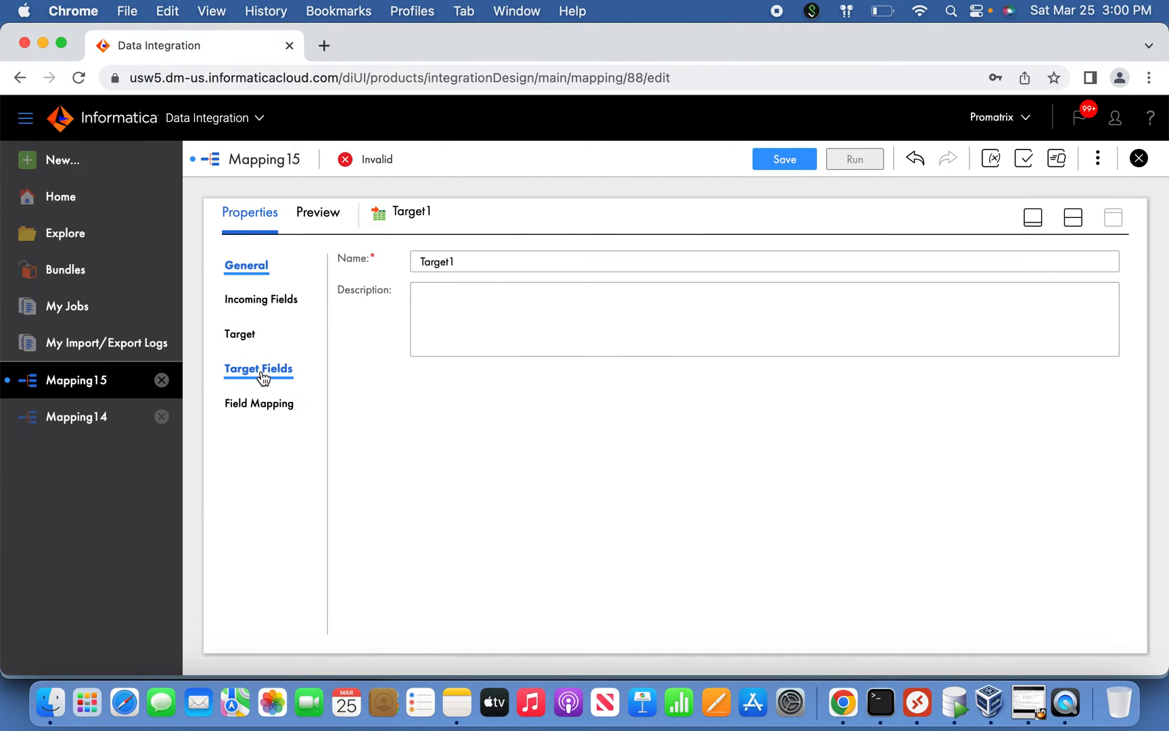
click(262, 403)
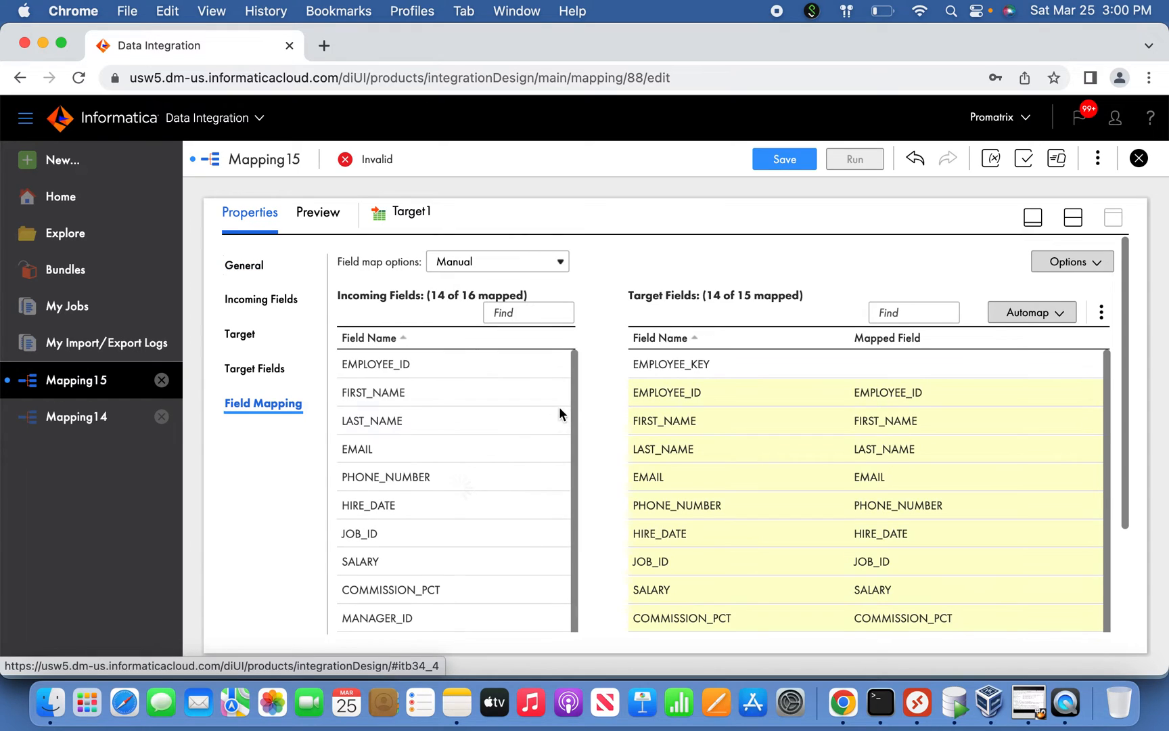
scroll(574, 407, down, 2)
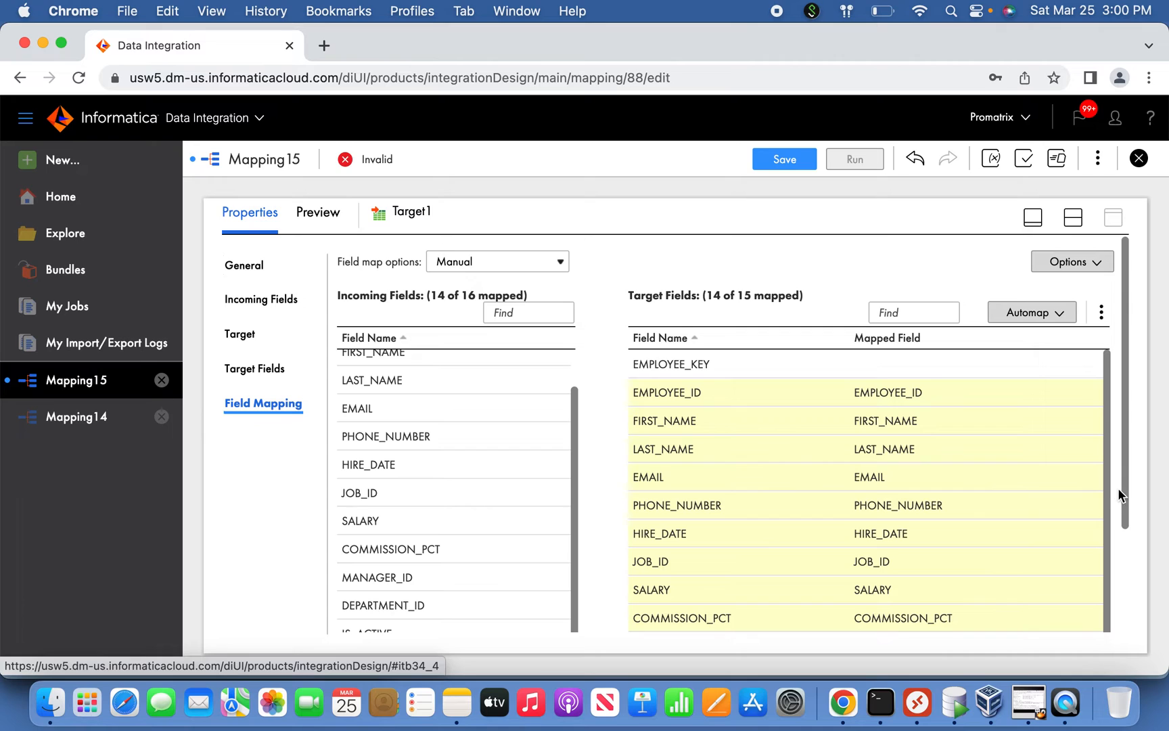
drag(1127, 492, 1137, 592)
drag(527, 581, 850, 368)
click(1034, 218)
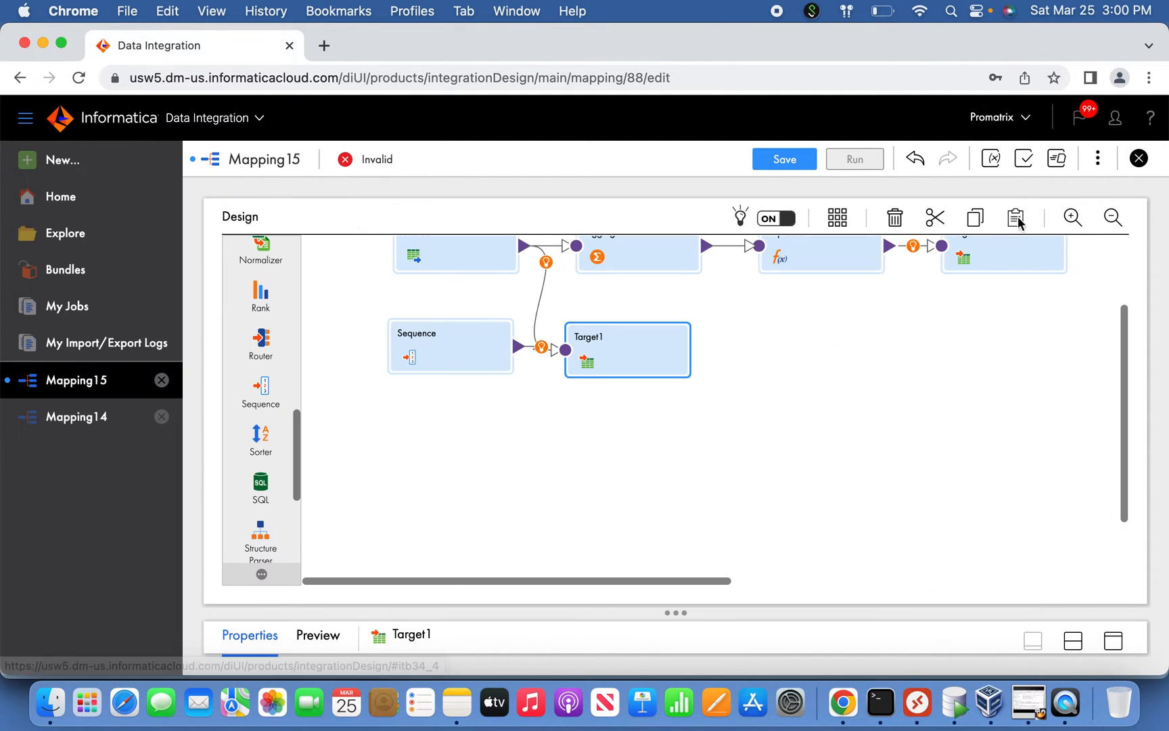
Save Mapping15 and check the validation details for the Source transformation
click(785, 161)
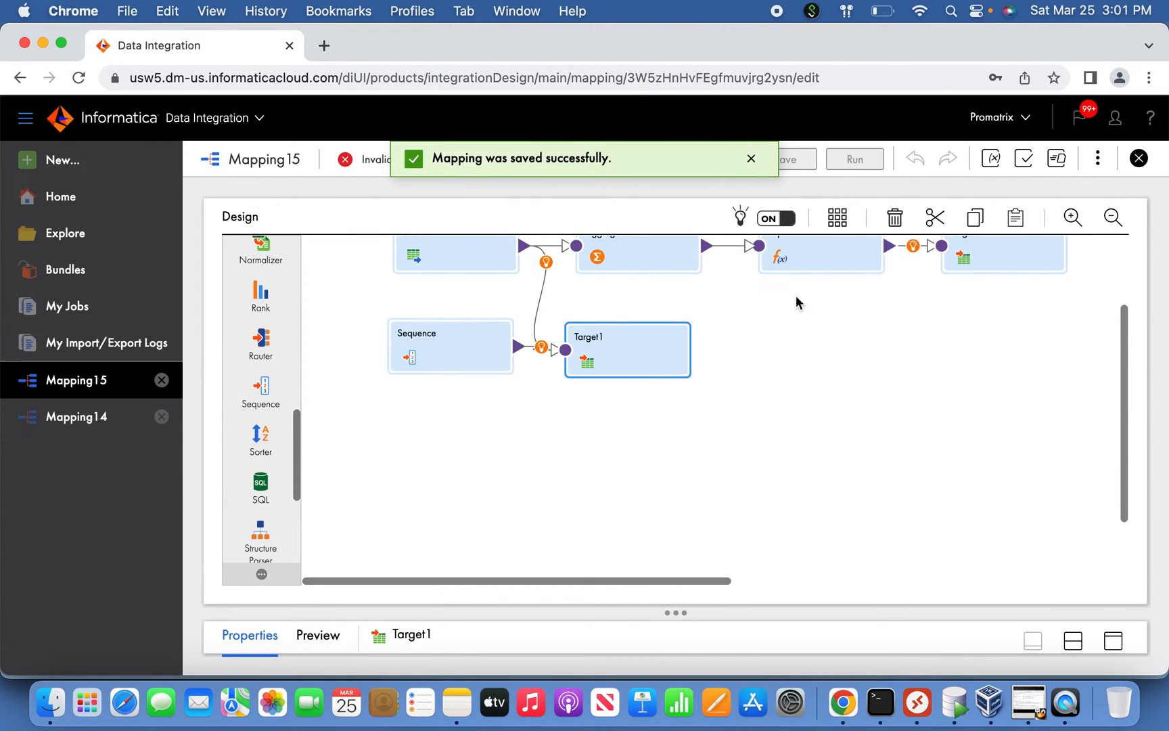
click(1098, 160)
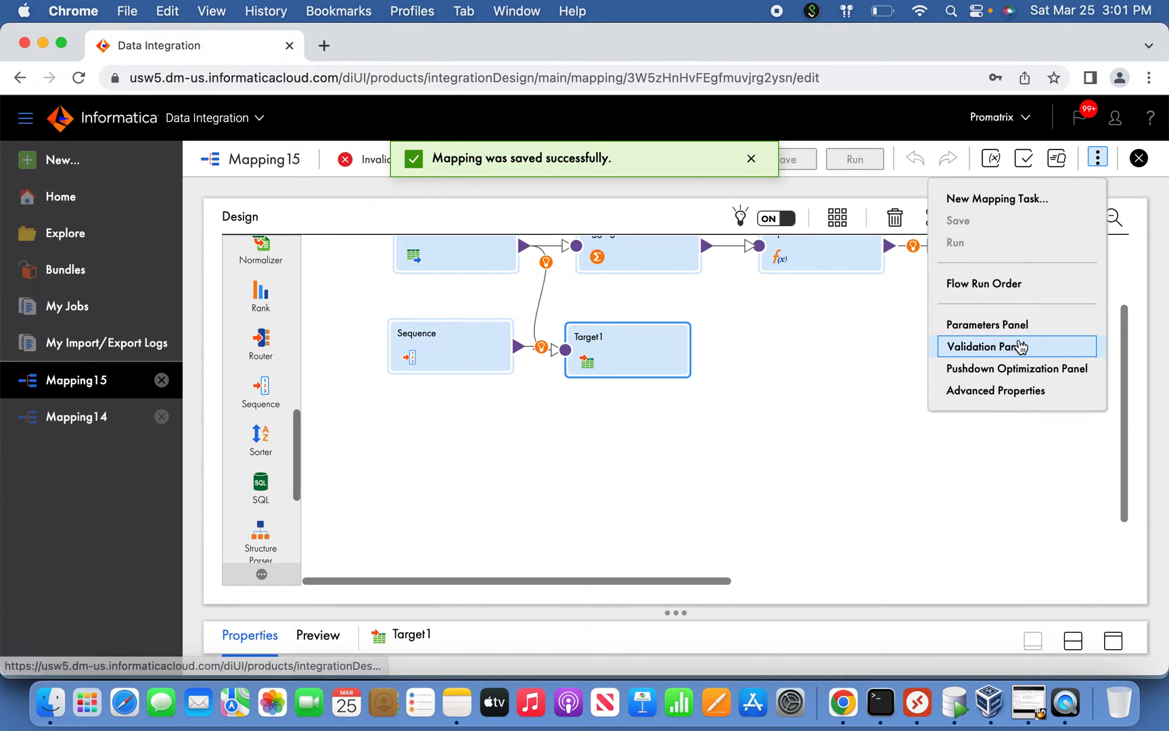
click(1021, 347)
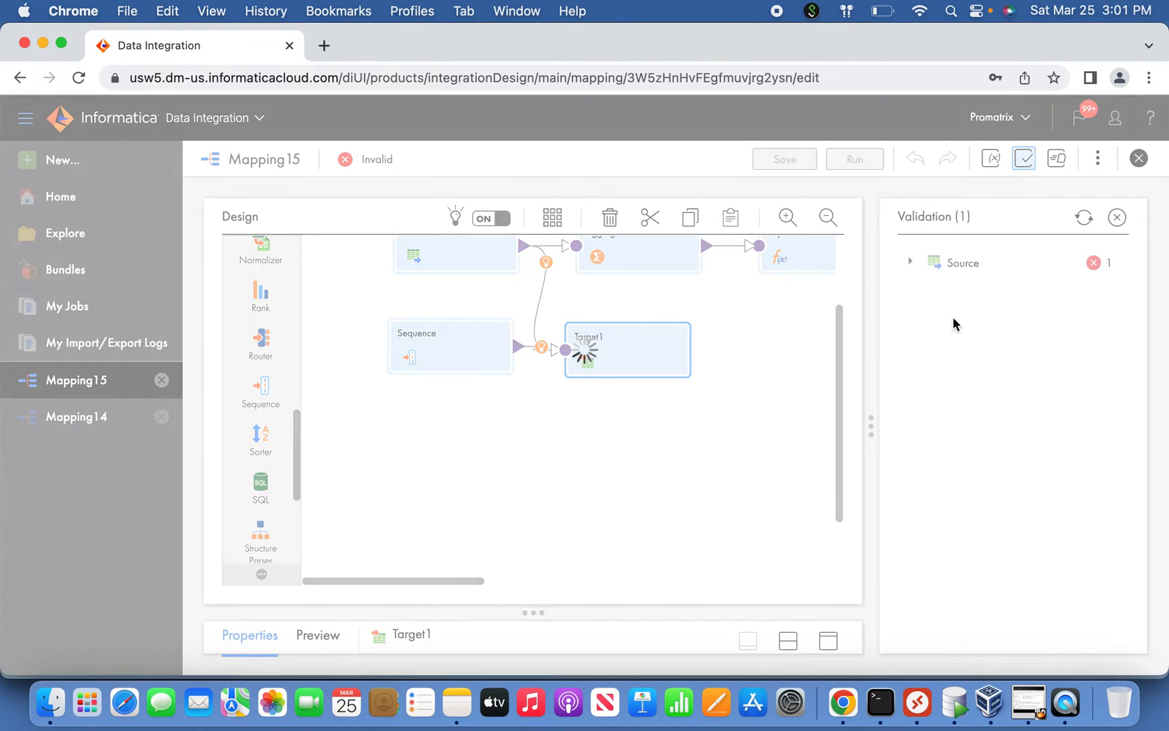
click(911, 262)
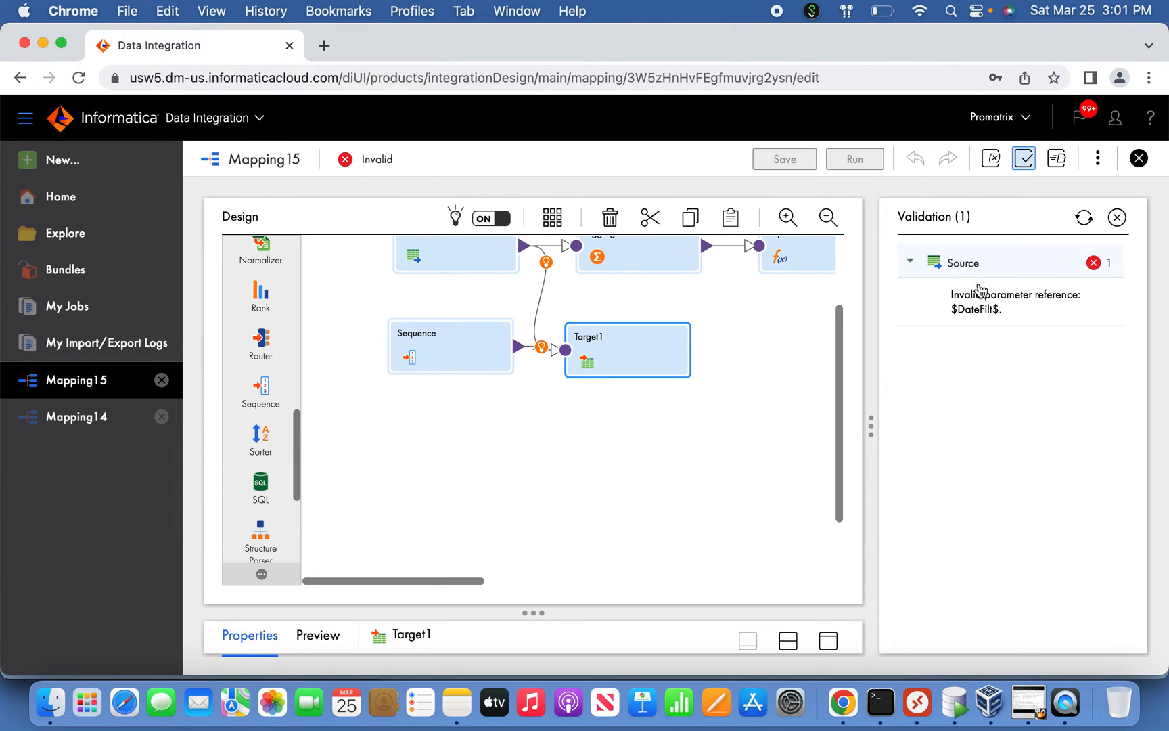
click(1117, 218)
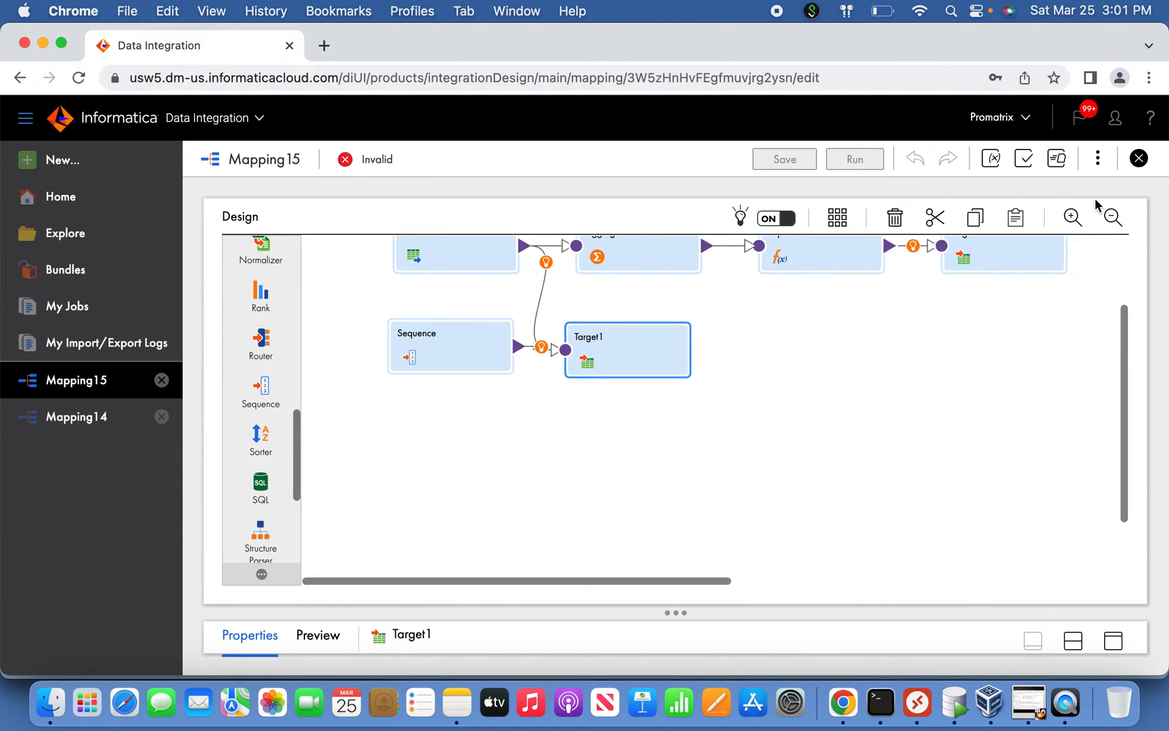
Start a new input parameter of type string and name it DateFilt, without the $$ prefix
click(1098, 159)
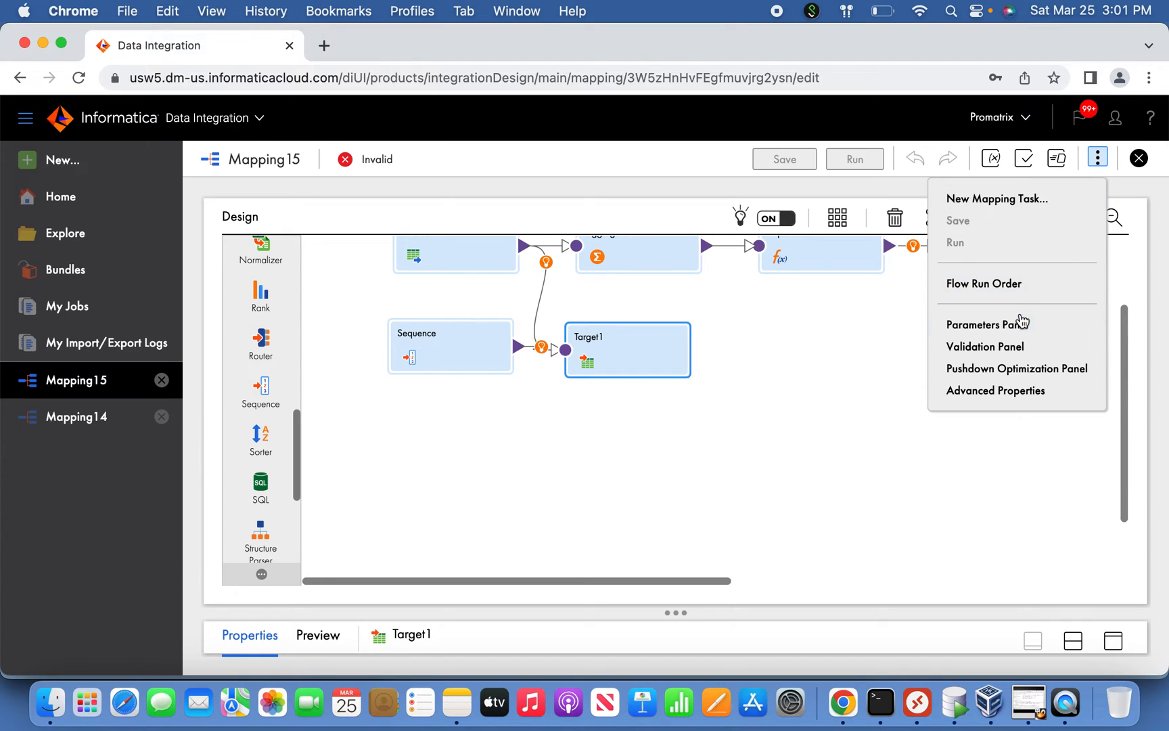
click(1023, 323)
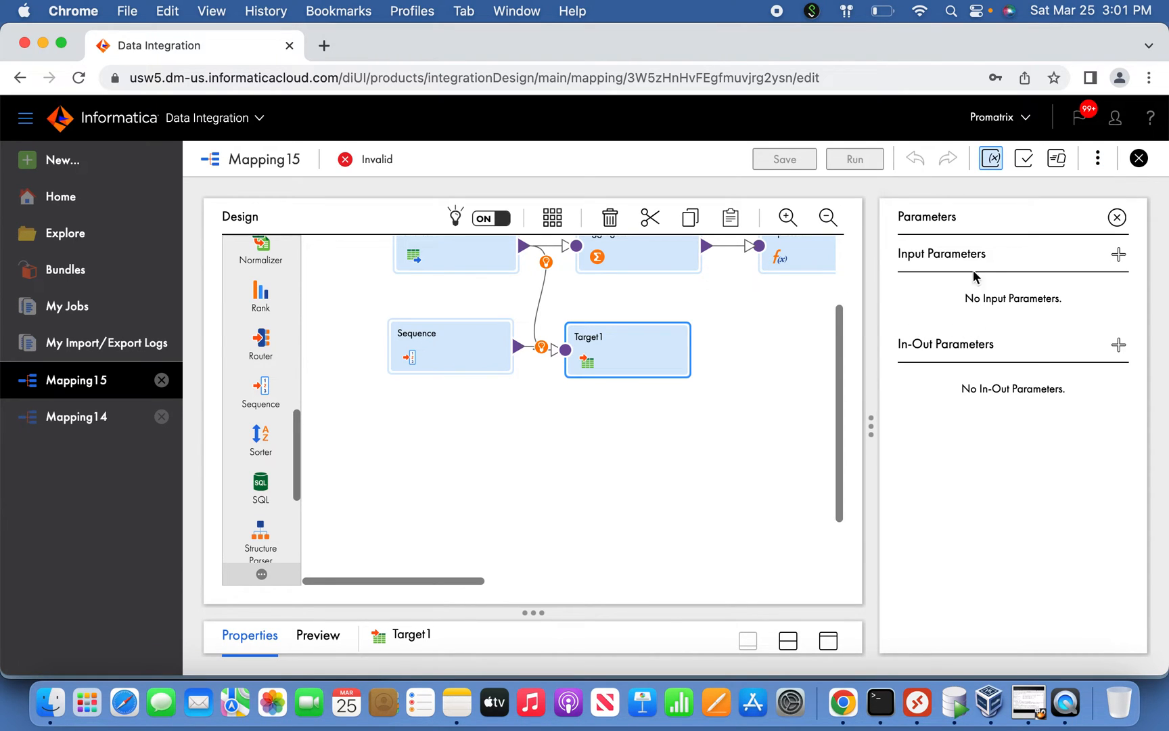
click(1118, 255)
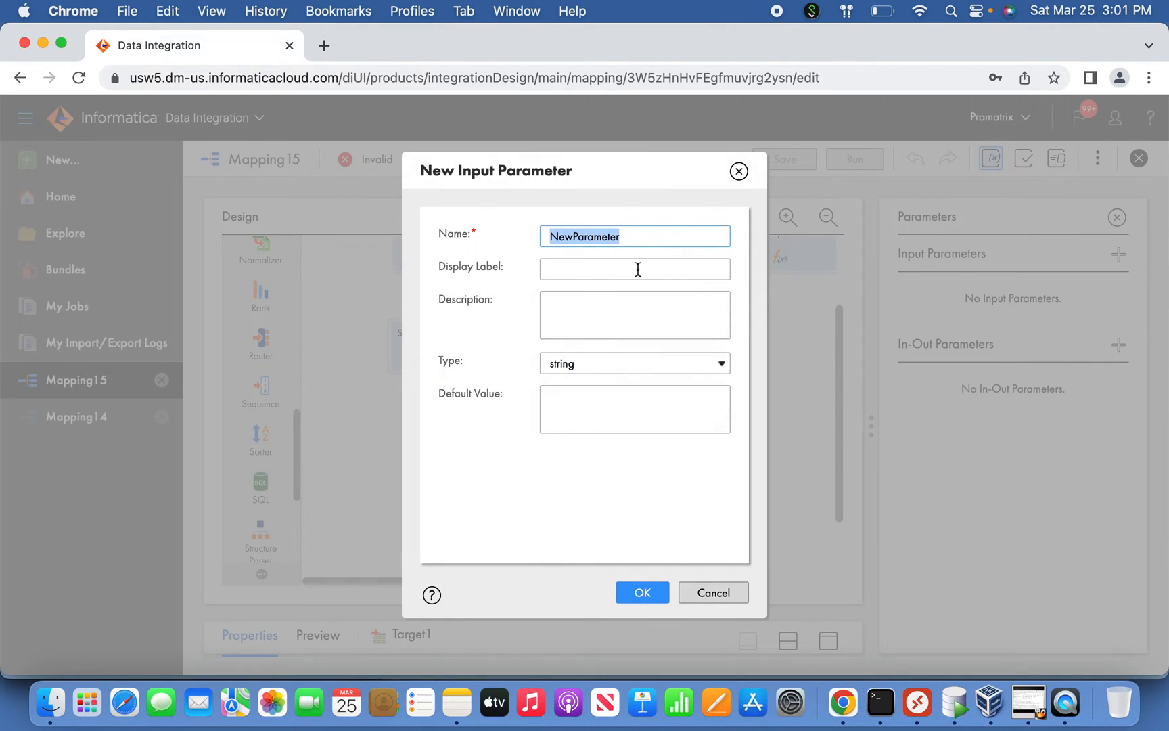
text($$Date)
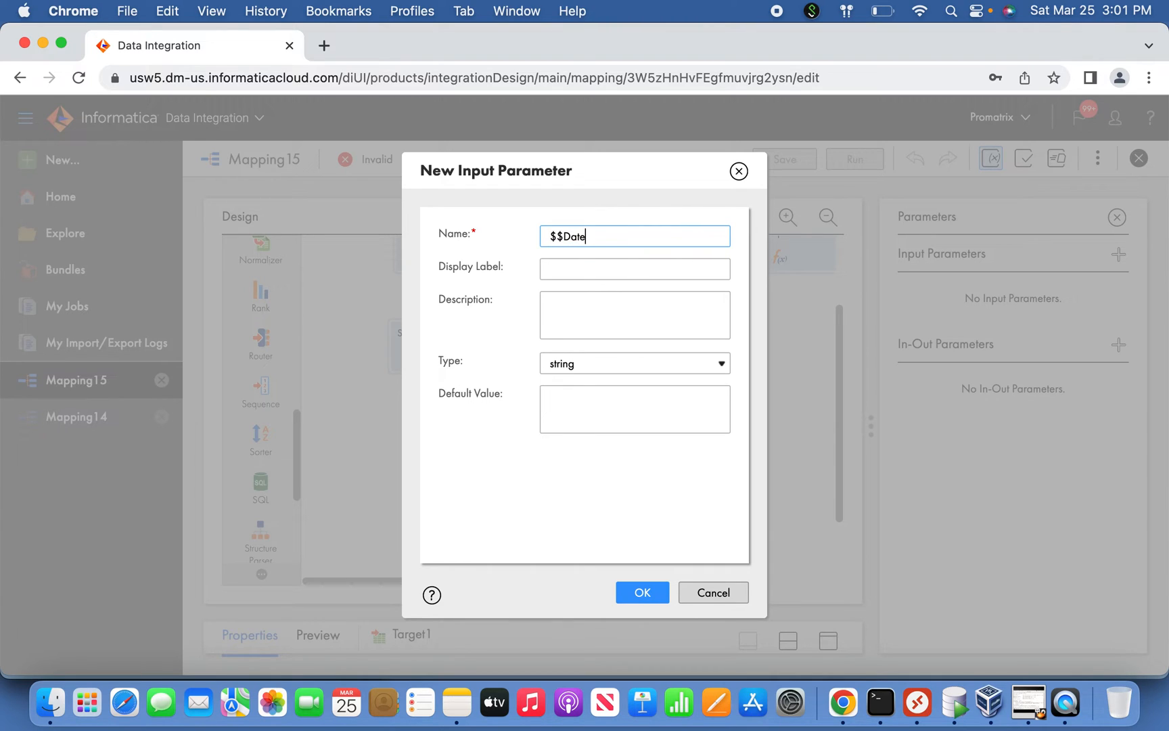
click(634, 363)
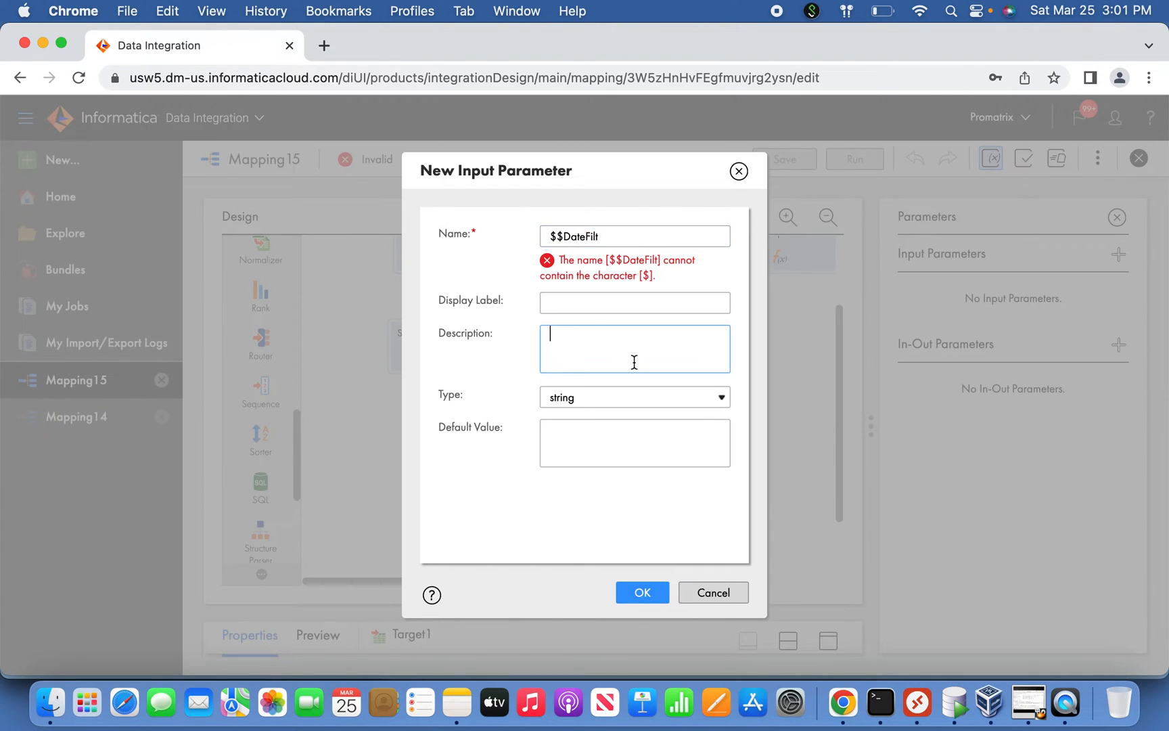
click(643, 399)
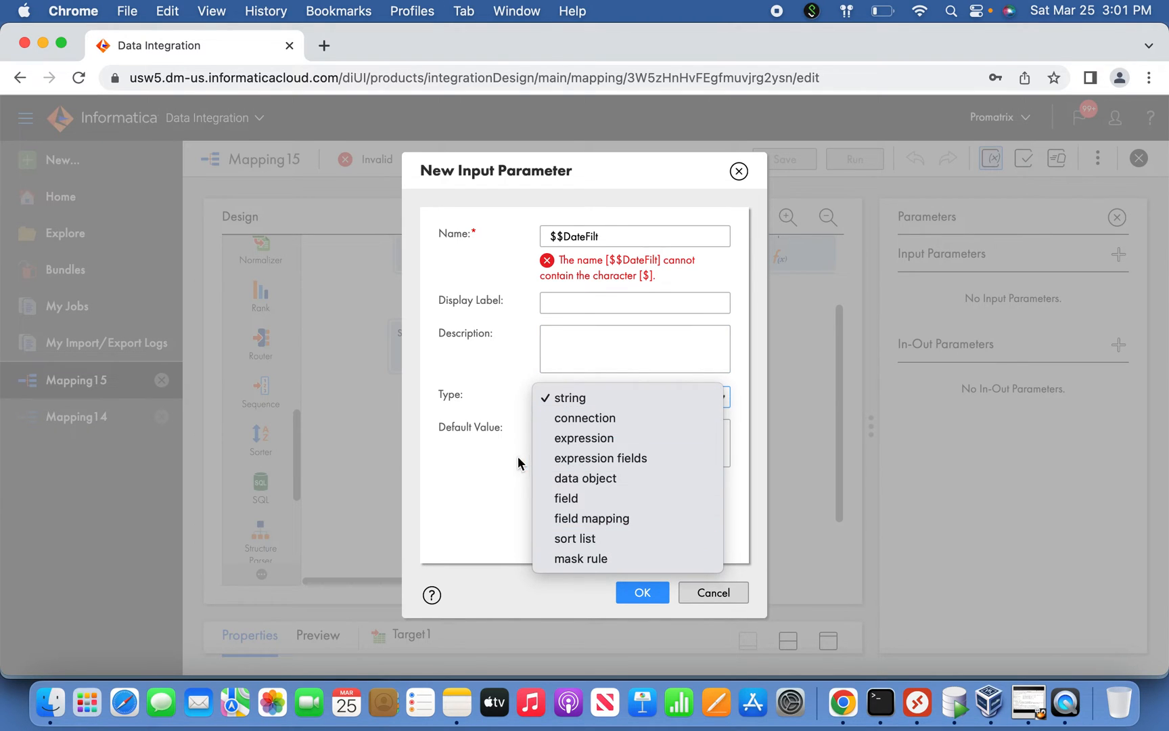
click(499, 463)
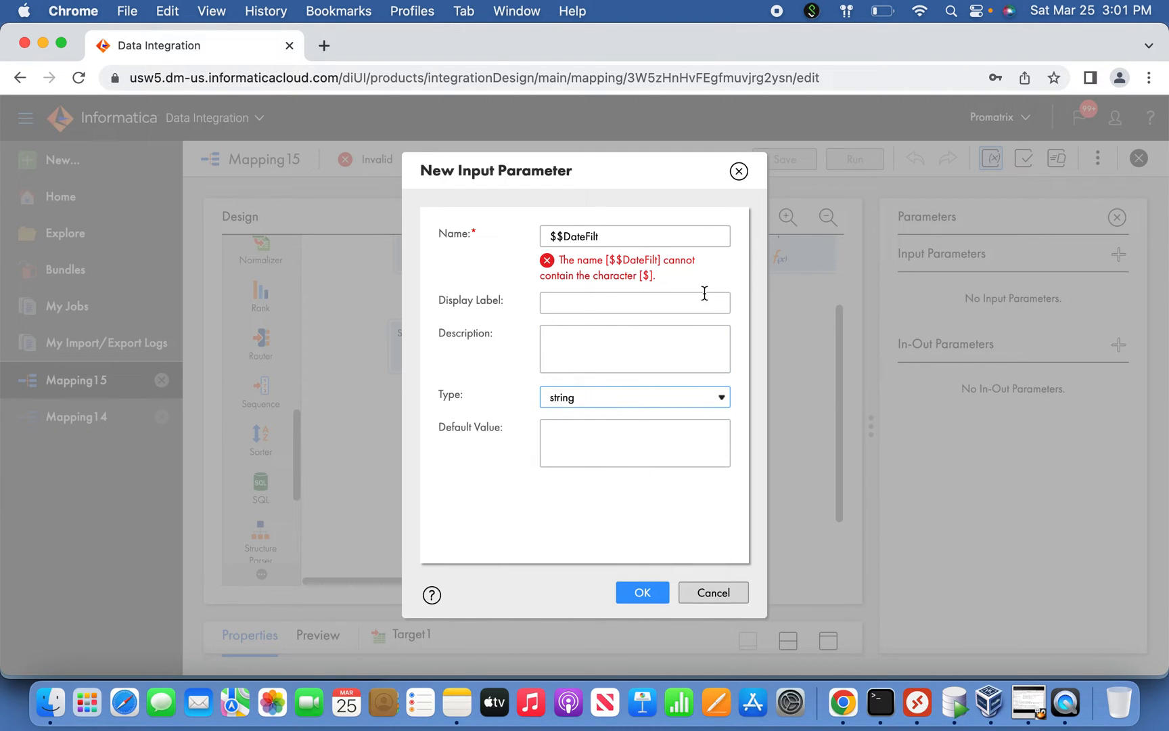
drag(551, 237, 564, 237)
key(BackSpace)
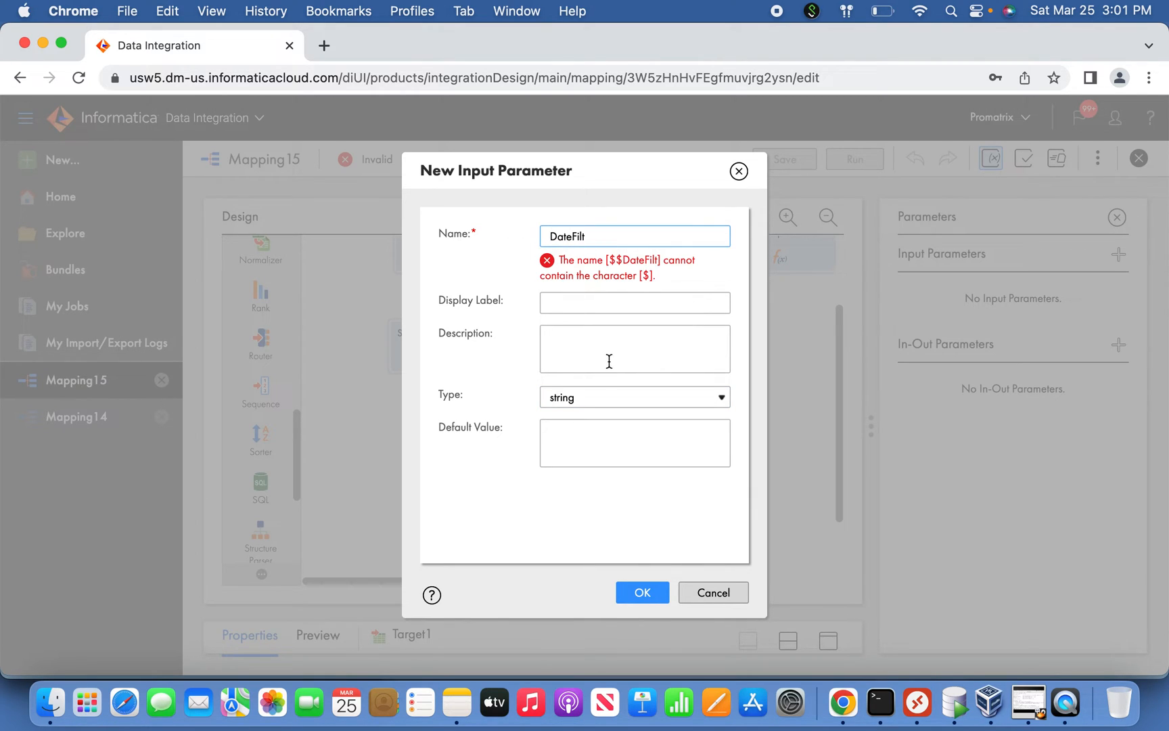
click(590, 436)
click(588, 404)
text(1970-01-01 00:00:00.000)
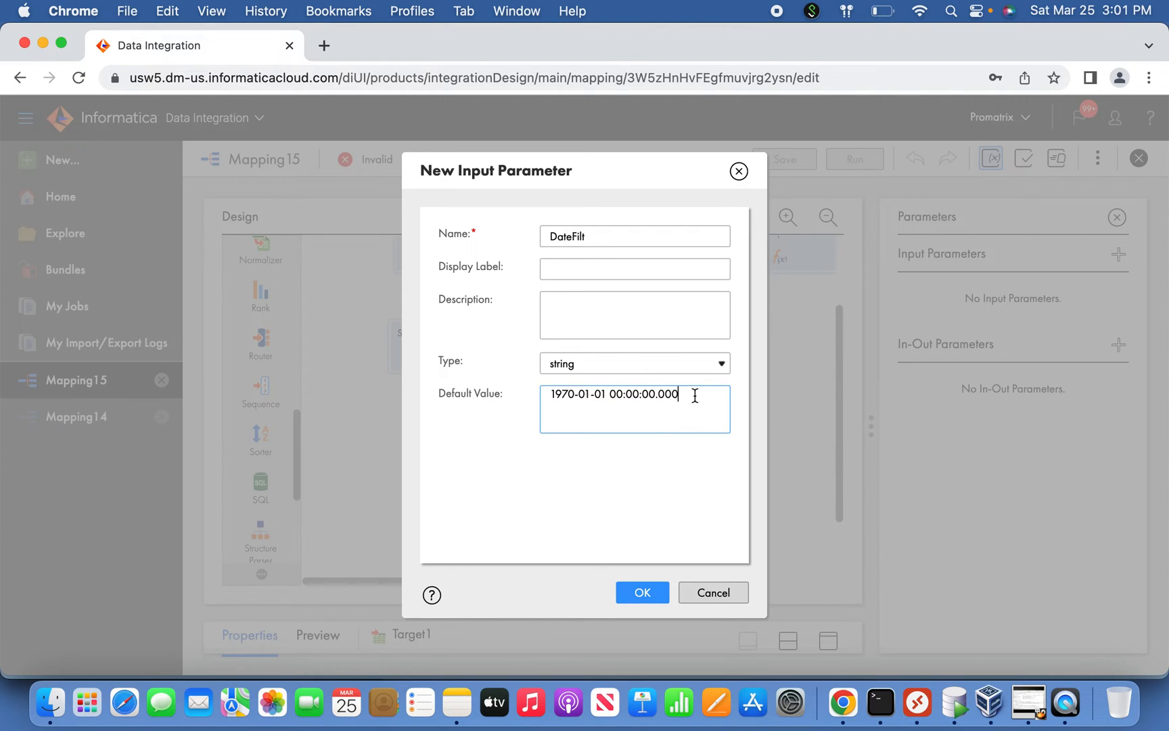
drag(695, 396, 505, 386)
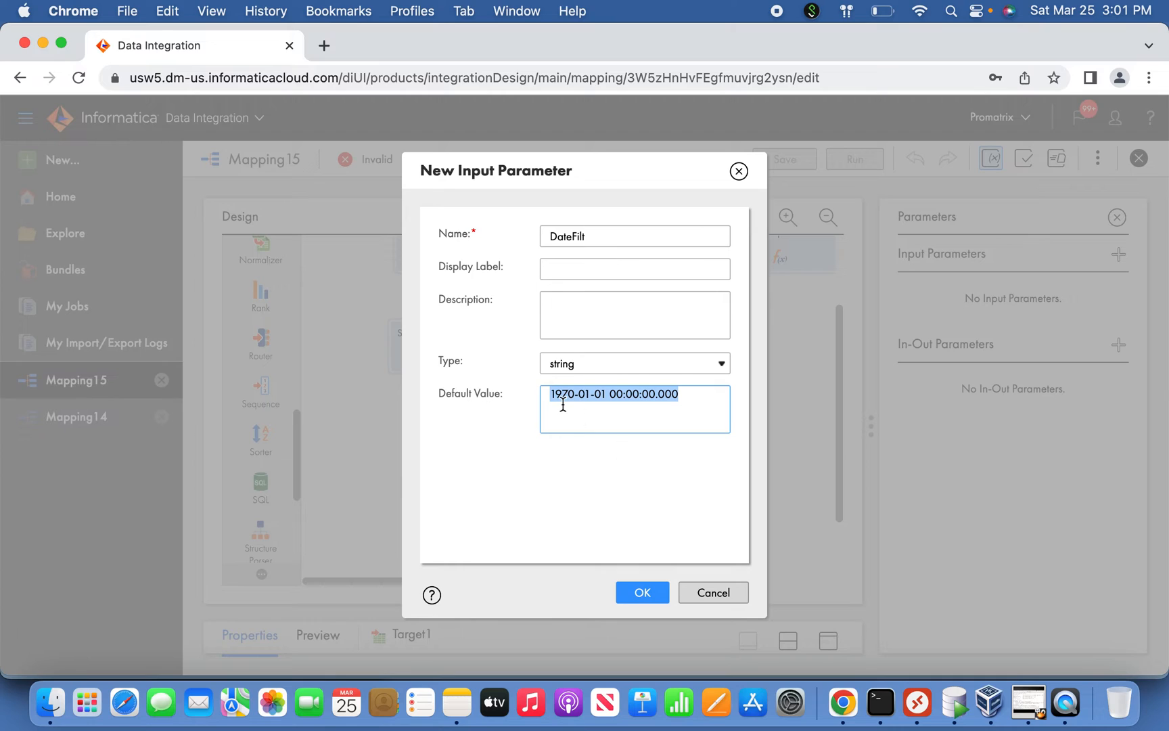
click(680, 398)
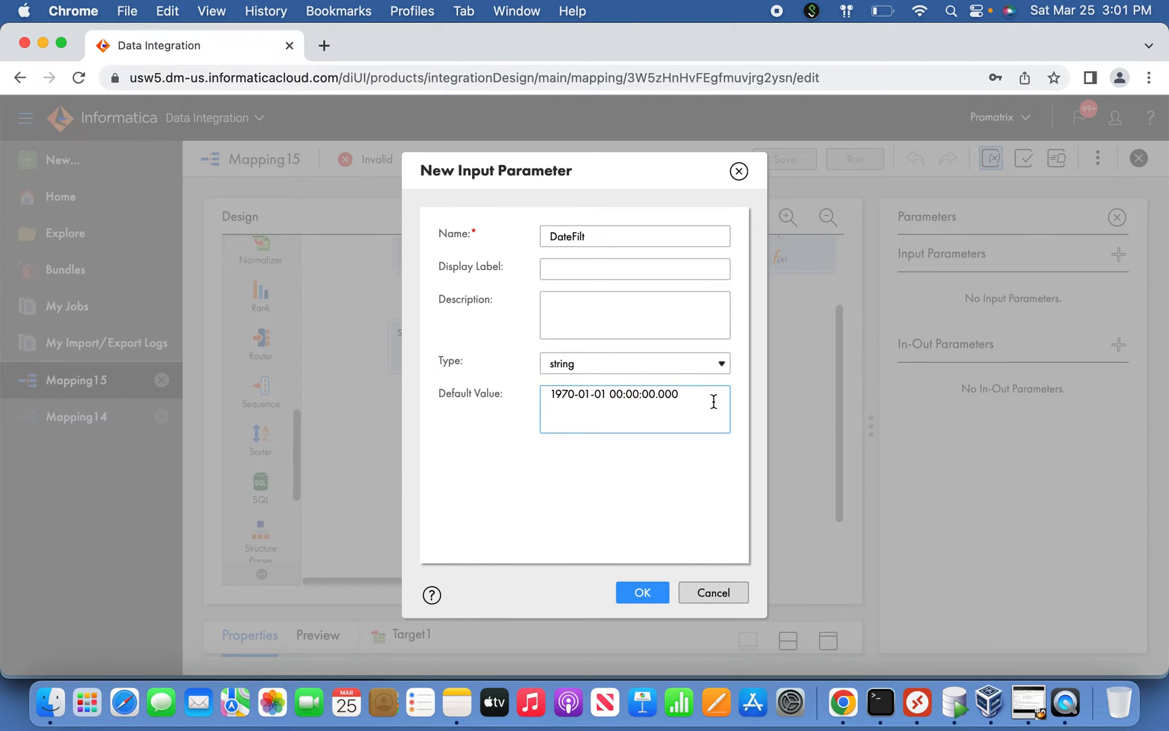
drag(687, 394, 543, 386)
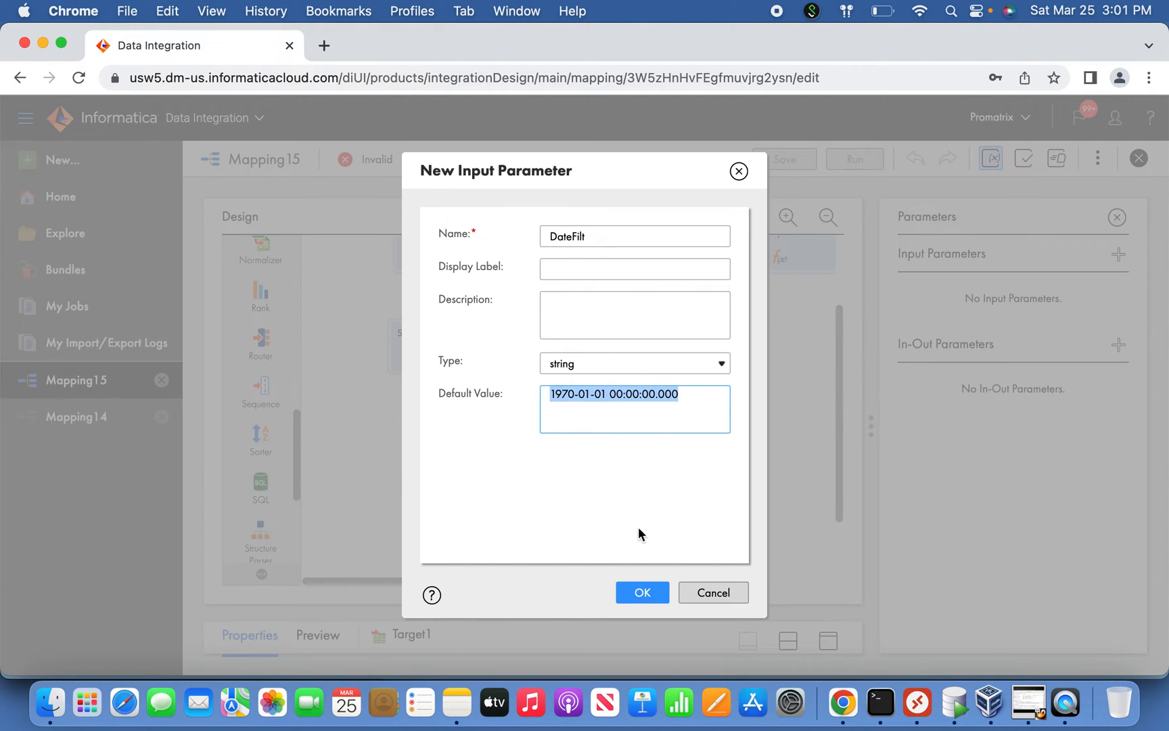
click(682, 410)
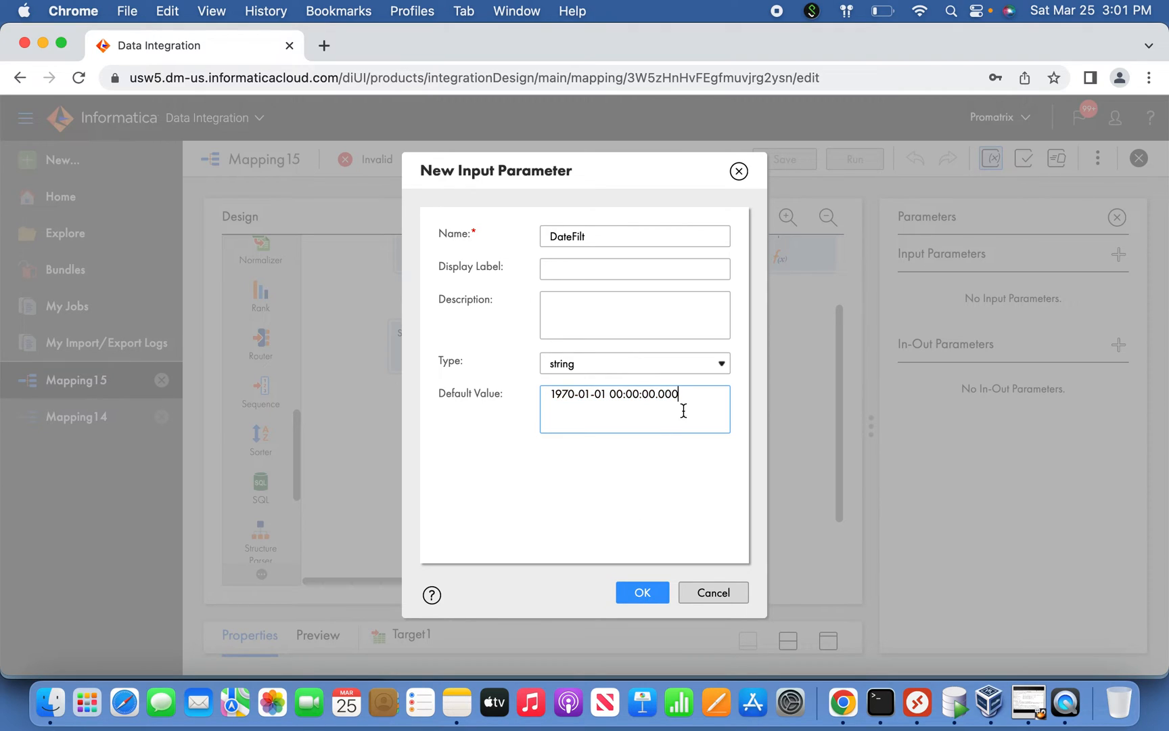
drag(699, 400, 493, 391)
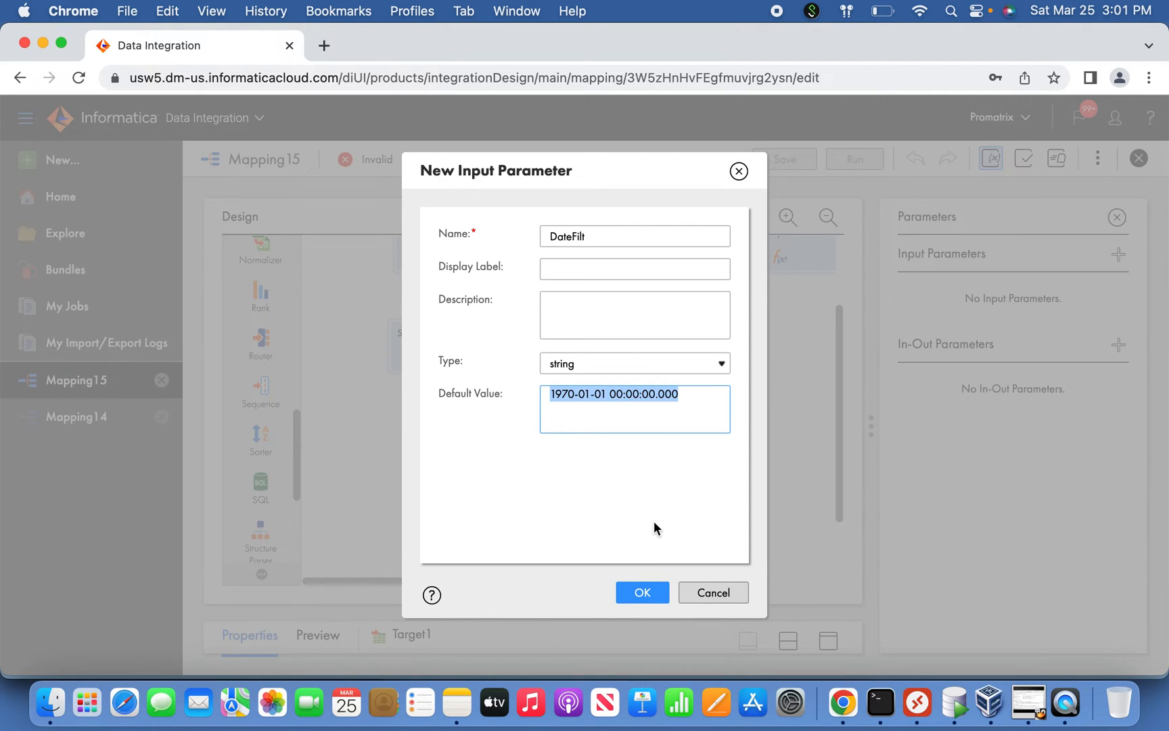
click(642, 592)
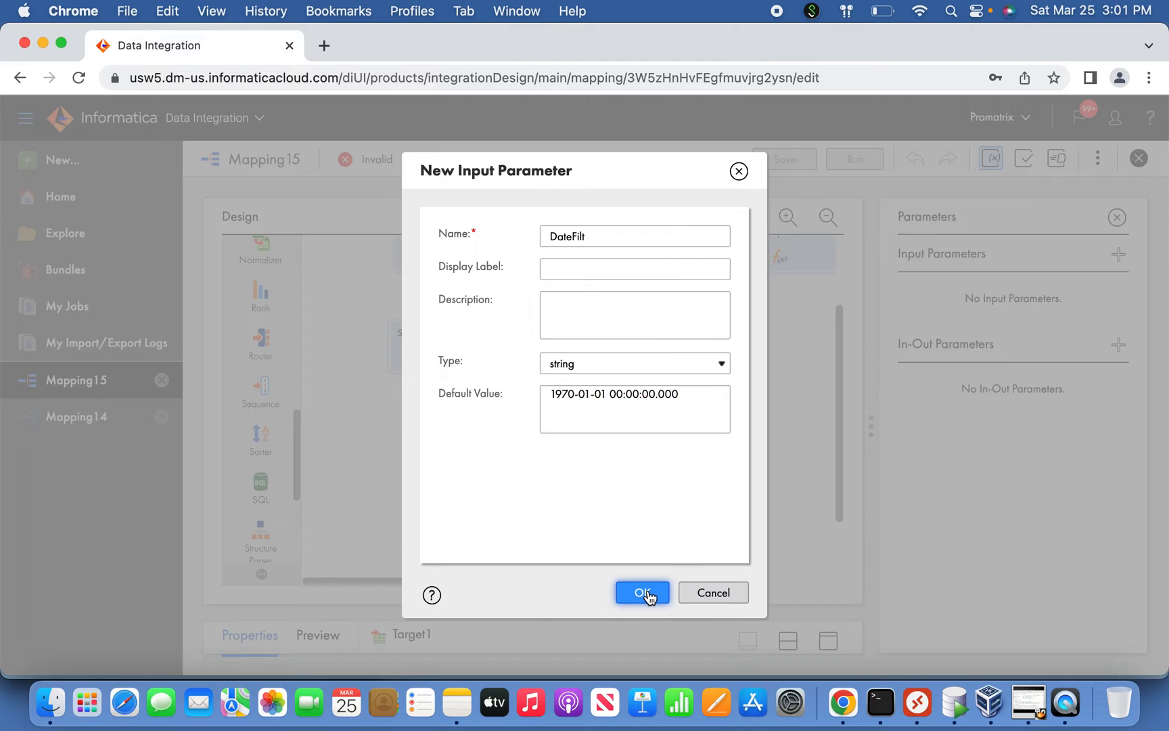
click(798, 162)
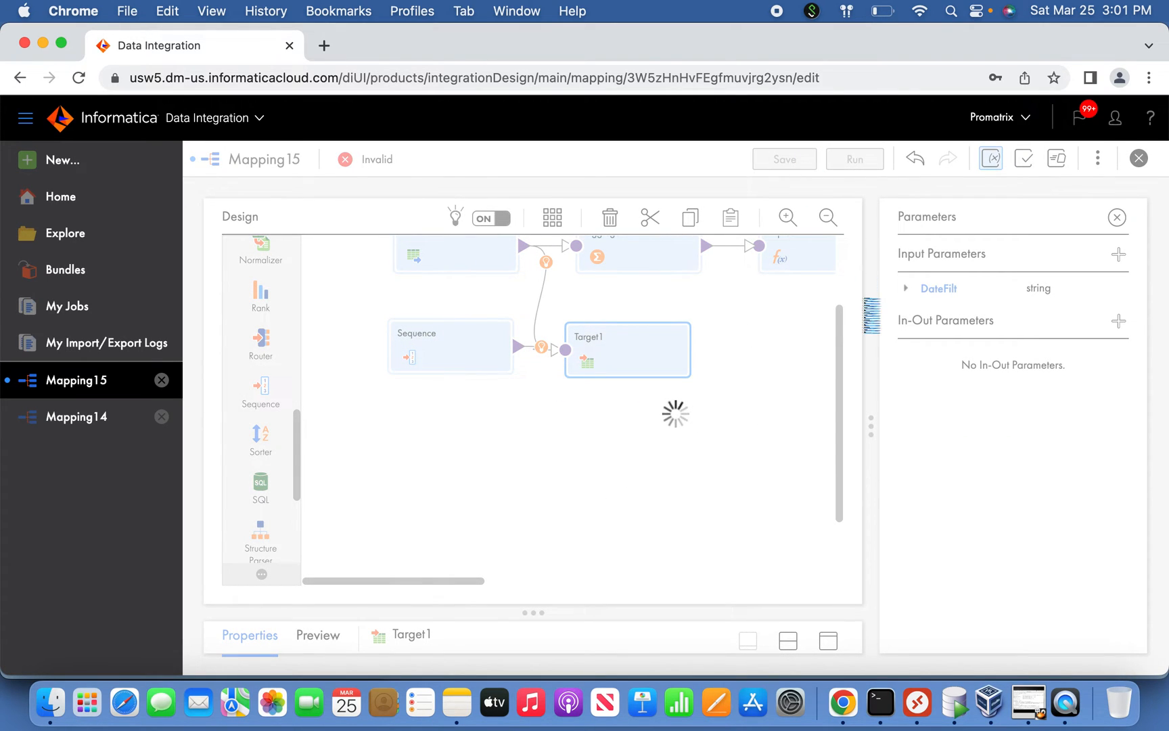
click(1117, 218)
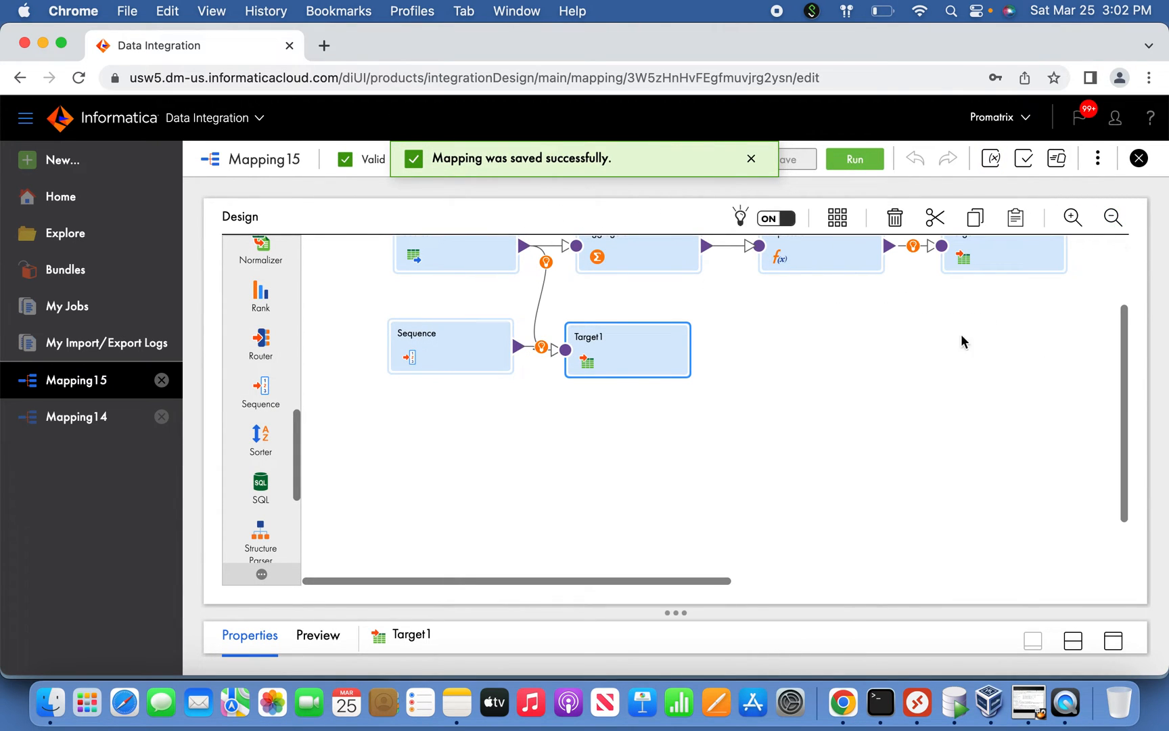
Review the Source transformation's advanced filter condition, checking how it references DateFilt, and leave it without changes
drag(1125, 332, 1117, 268)
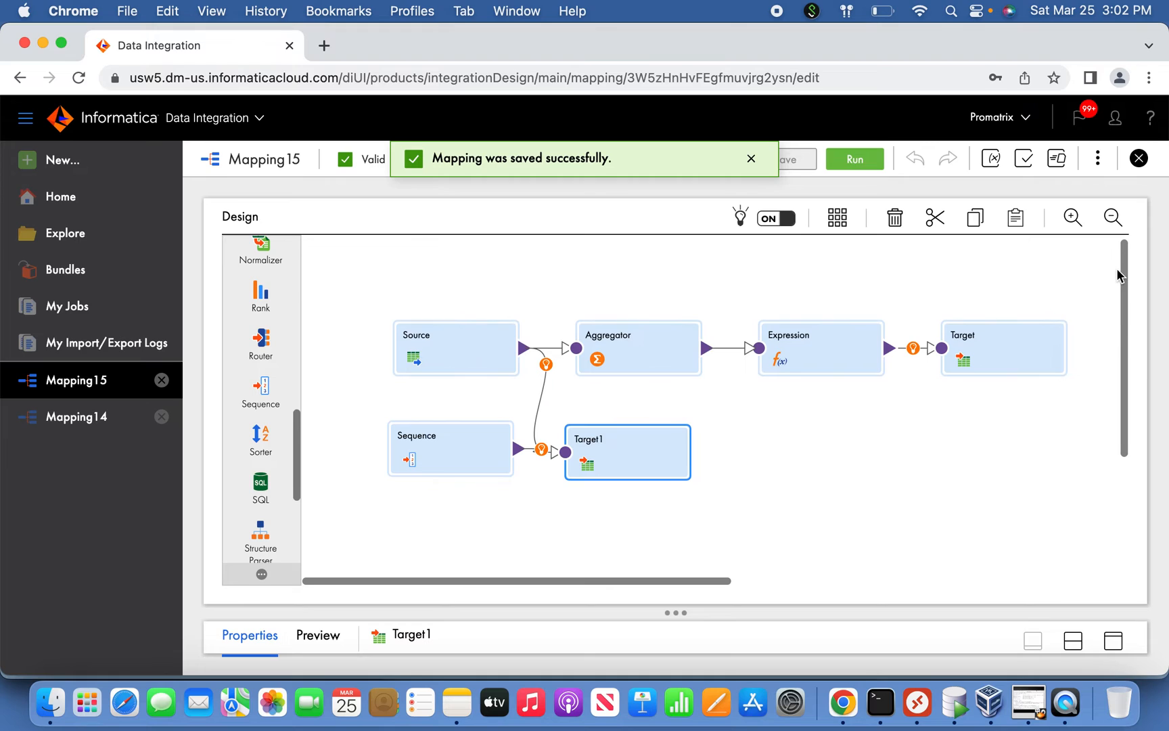
click(466, 357)
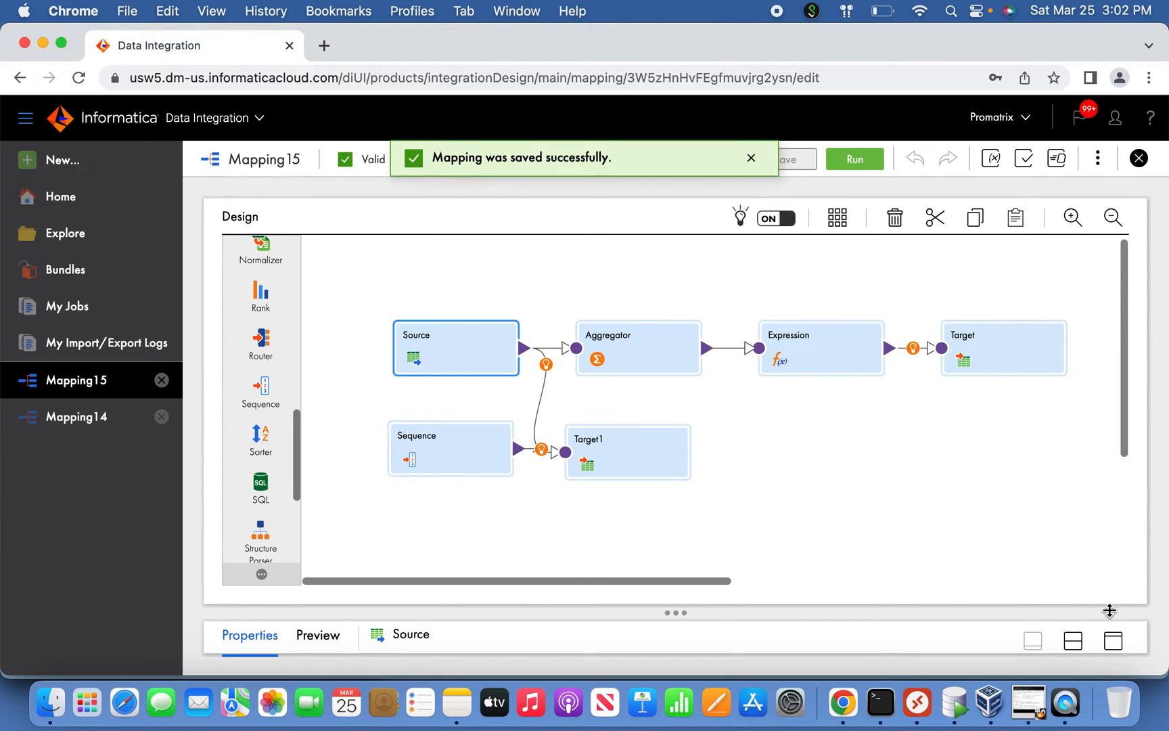
click(1116, 644)
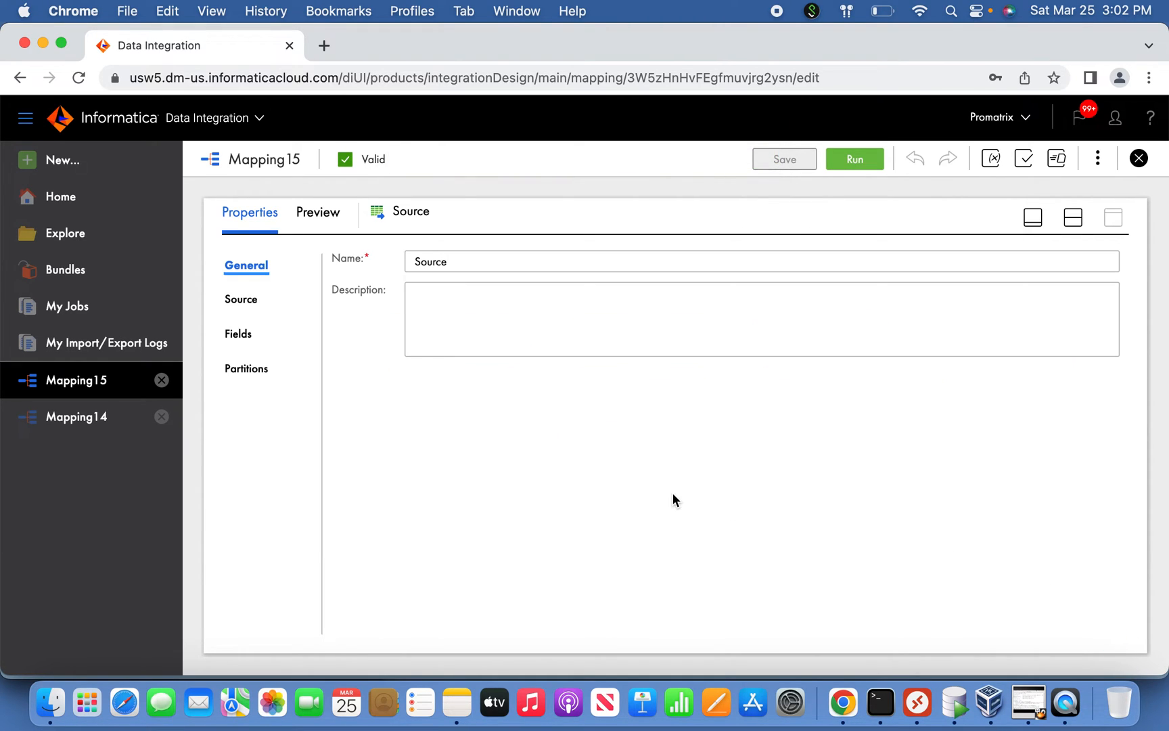
click(249, 304)
click(339, 414)
click(487, 453)
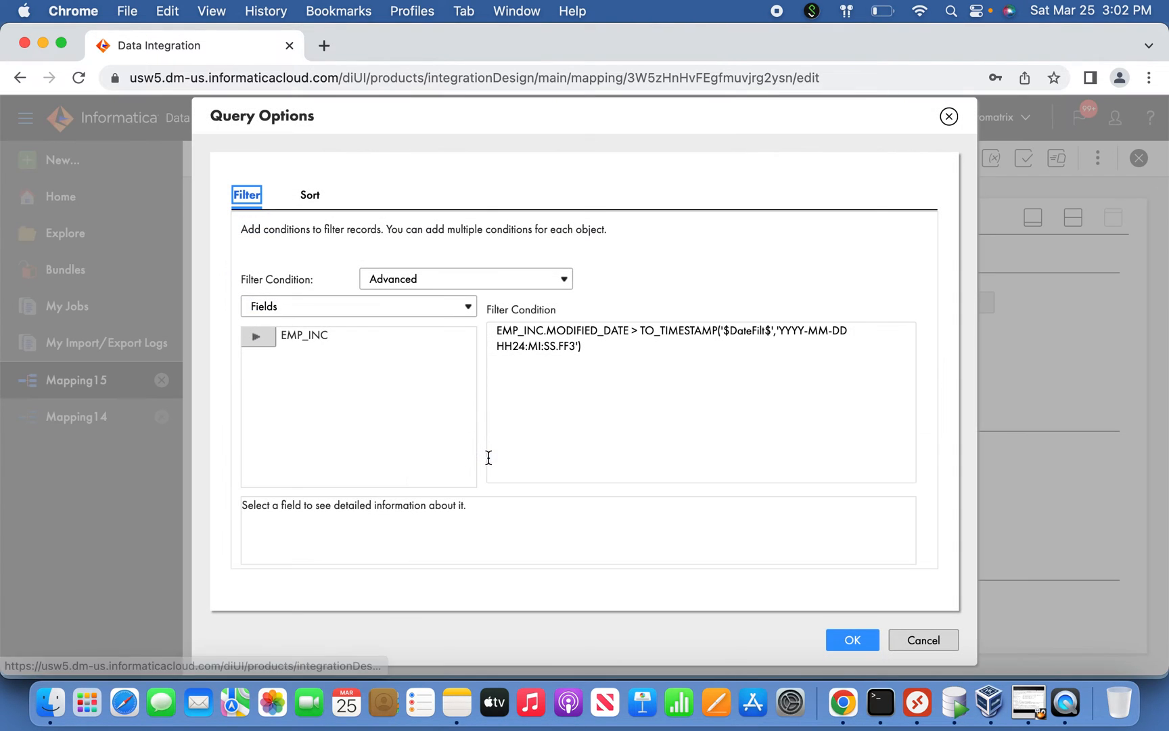
click(726, 333)
click(764, 331)
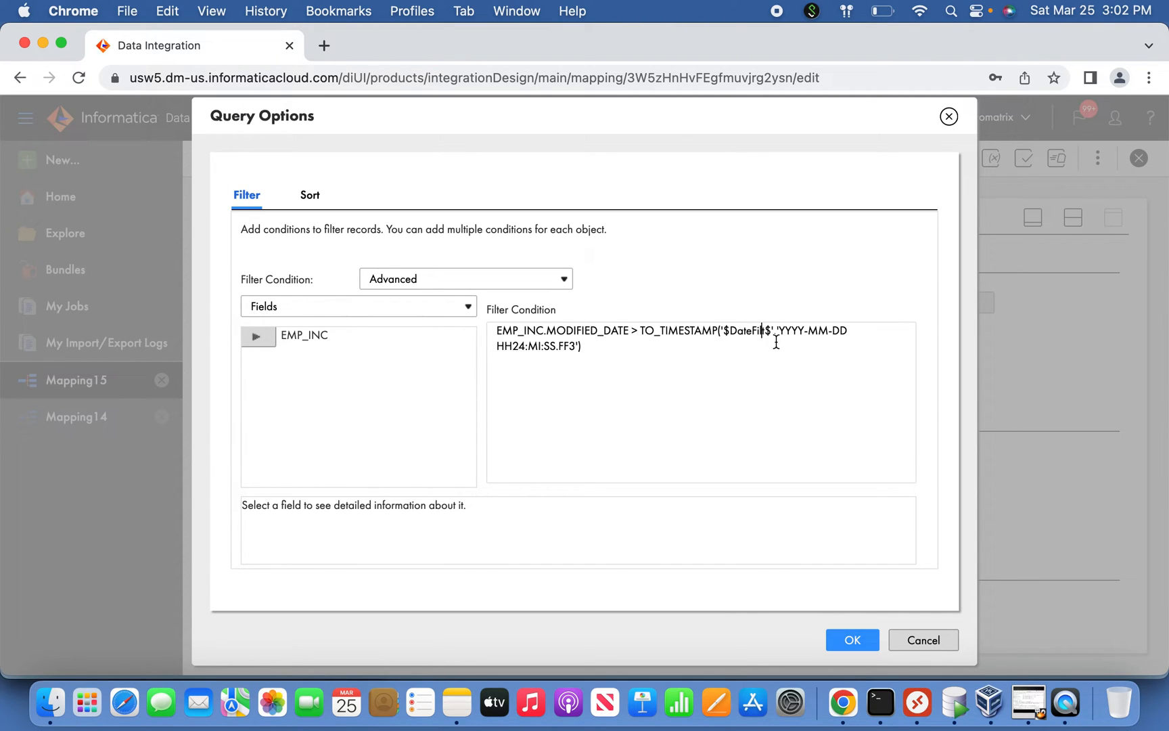
drag(771, 331, 727, 331)
click(917, 643)
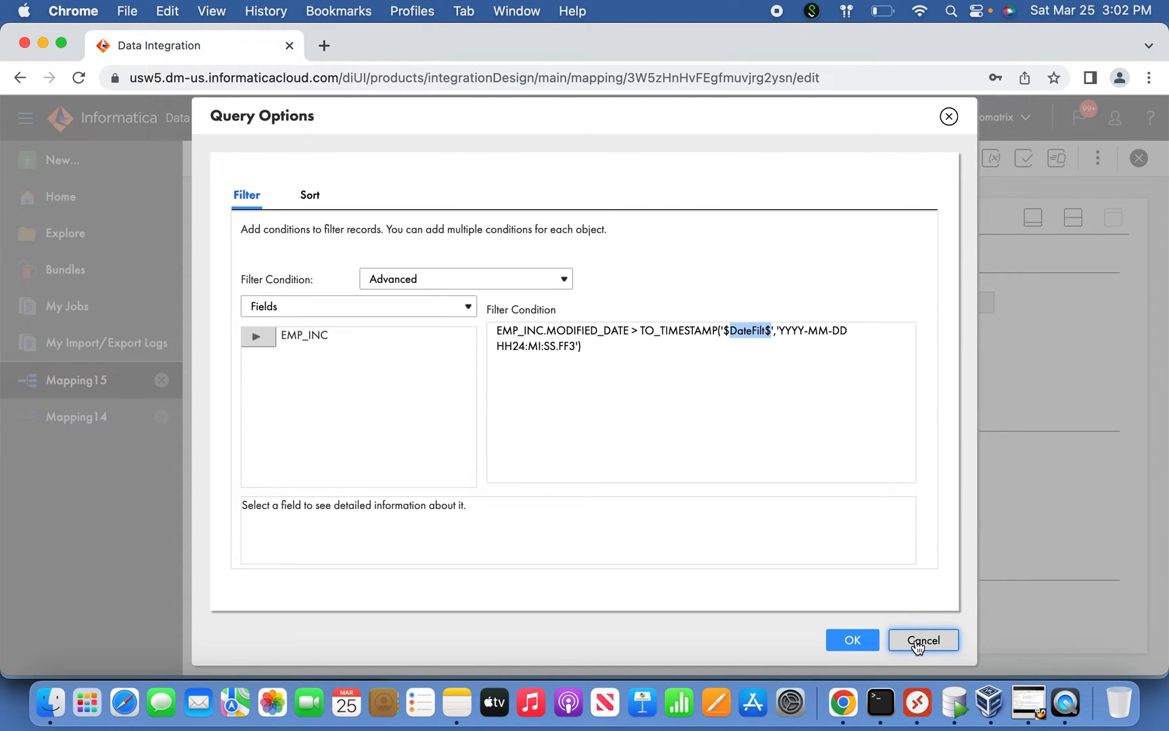
click(809, 428)
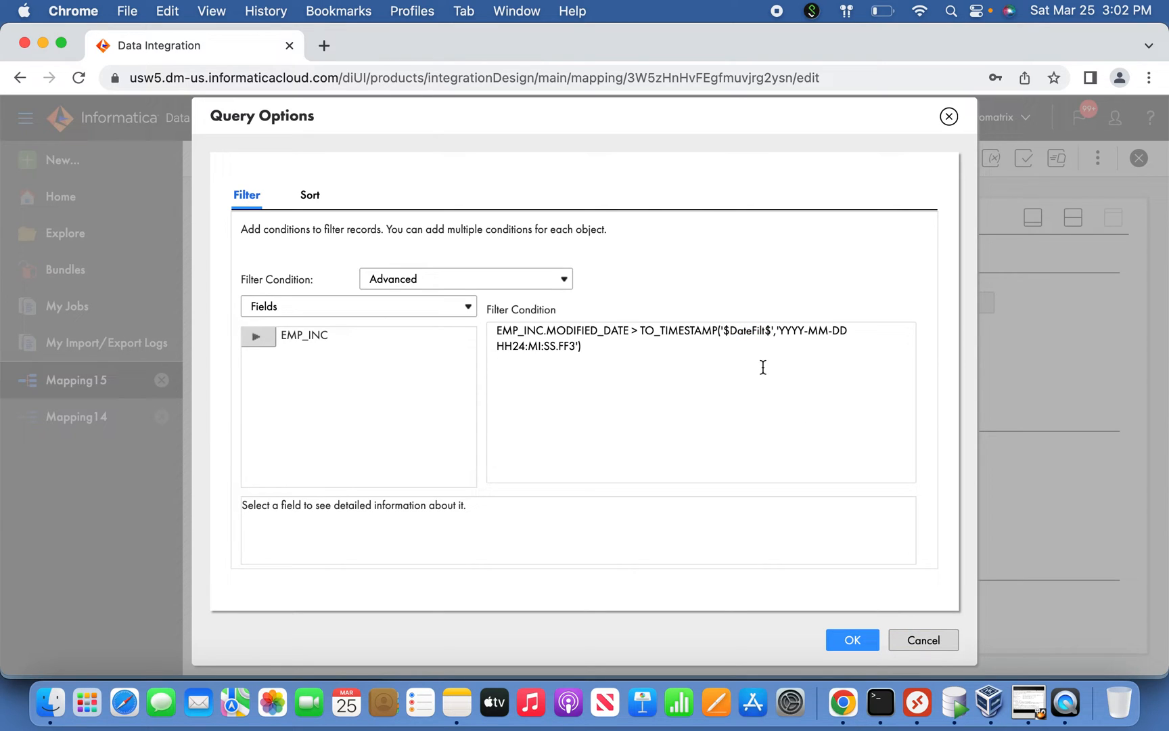
key(super+a)
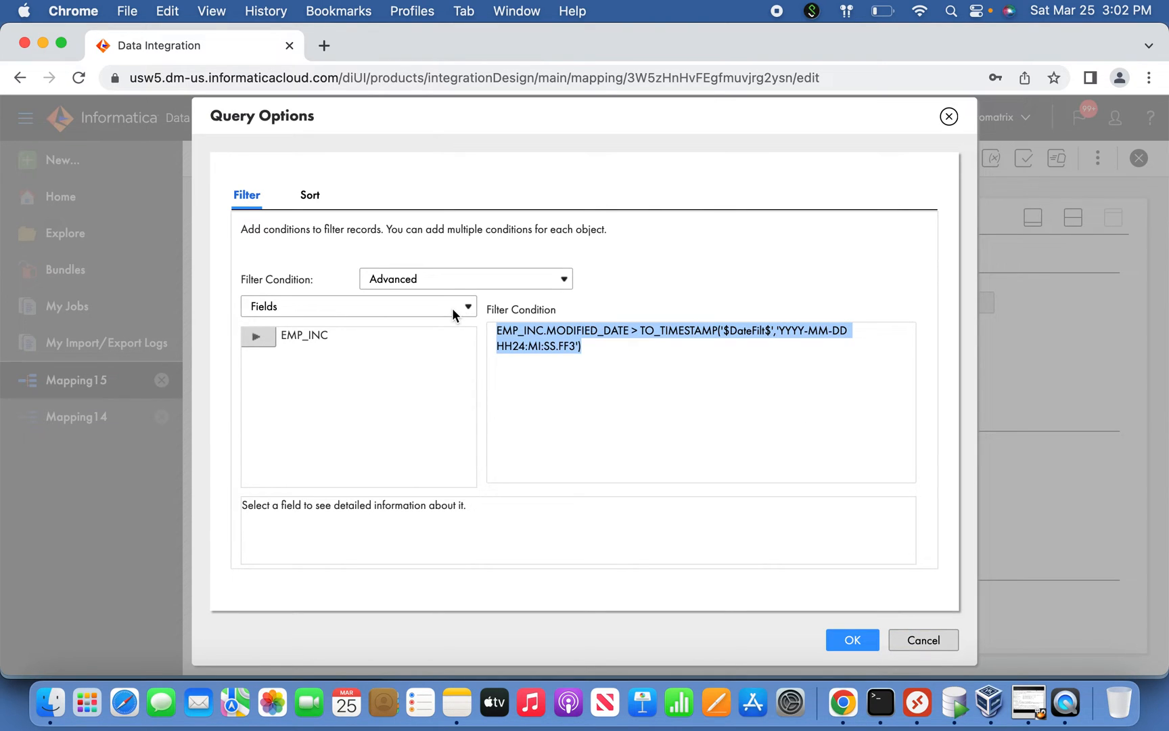
click(919, 639)
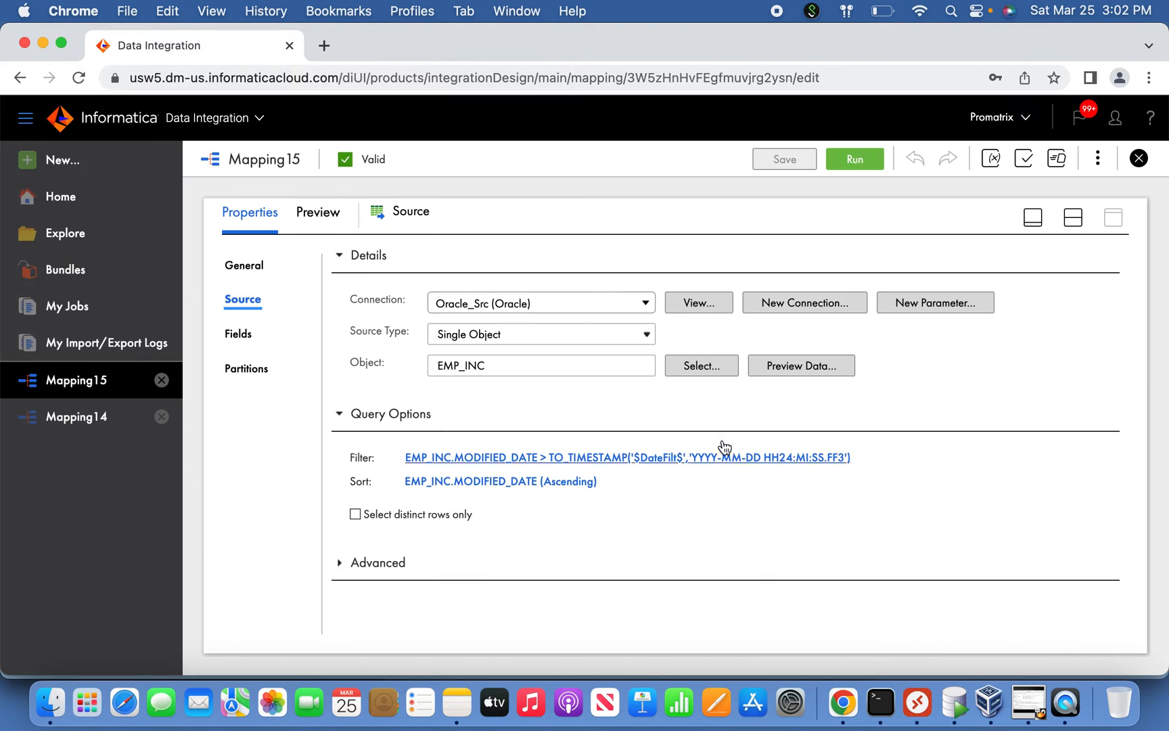
click(1032, 218)
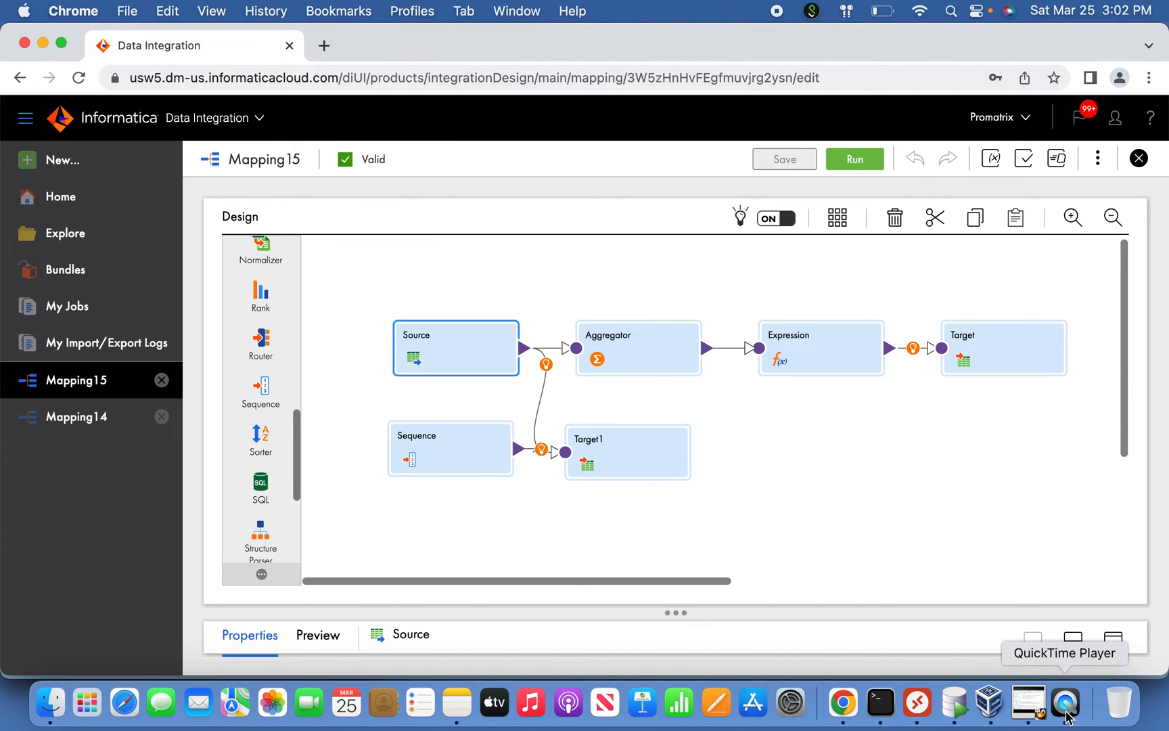
Switch to Terminal and print the contents of inc_load.param with cat
click(881, 704)
text(cat inc_param.)
key(BackSpace)
key(BackSpace)
key(BackSpace)
key(BackSpace)
key(BackSpace)
key(BackSpace)
text(load.param)
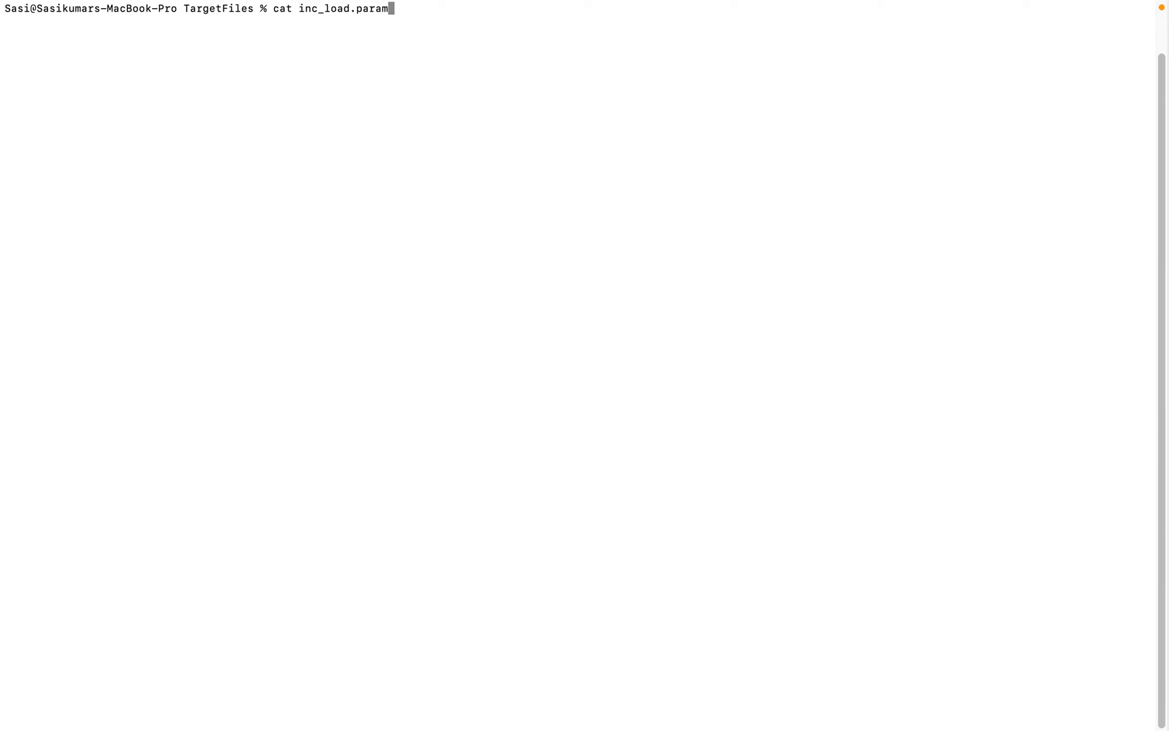
key(Return)
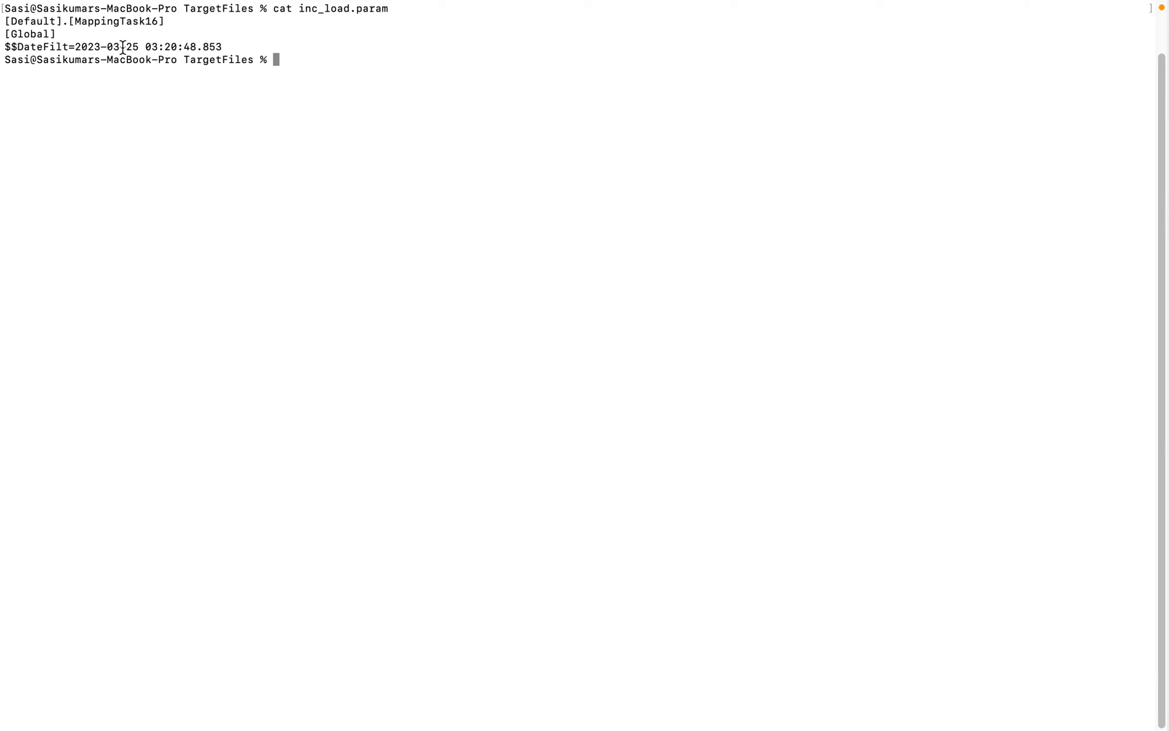
Examine the parameter file's mapping task header, global section and $$DateFilt entry, and return to Mapping15 in Chrome
drag(6, 20, 63, 18)
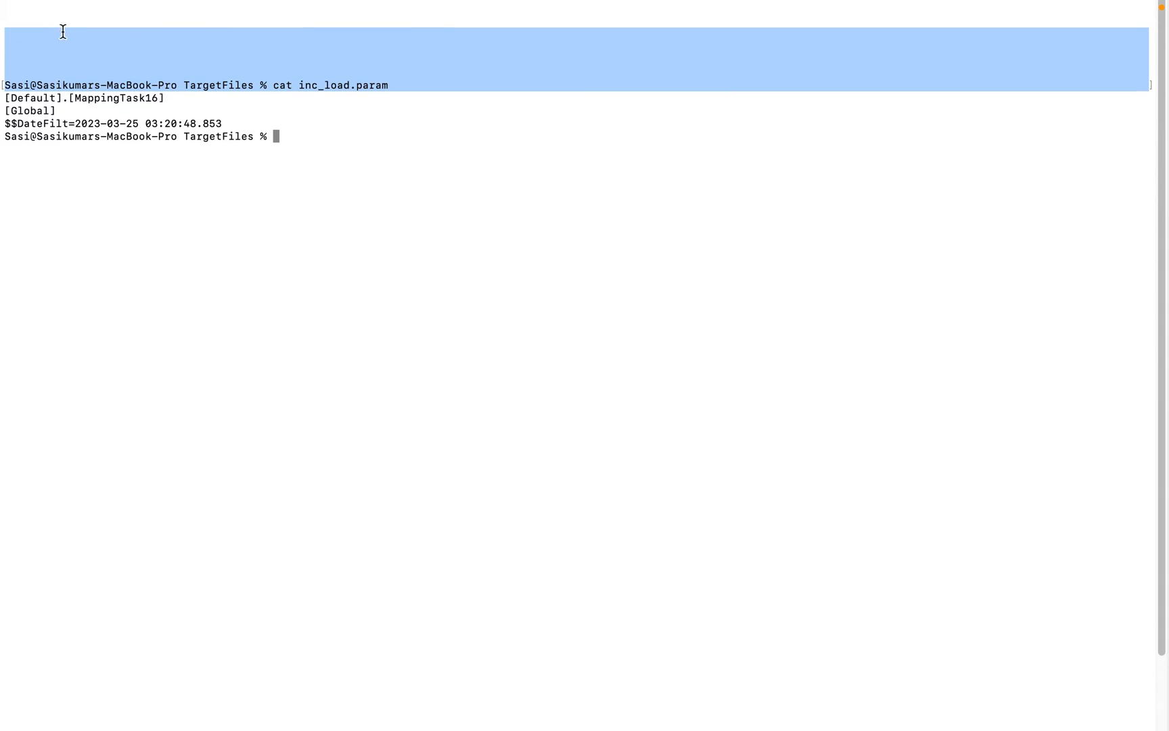
click(41, 117)
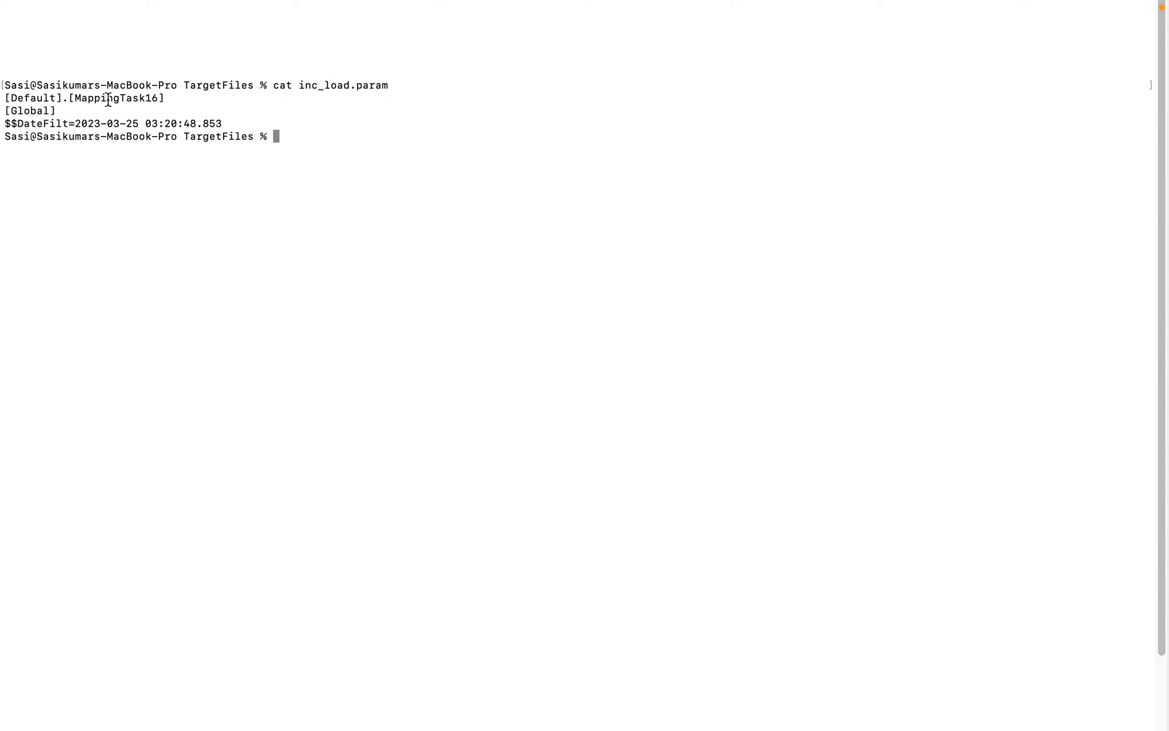
drag(69, 98, 170, 95)
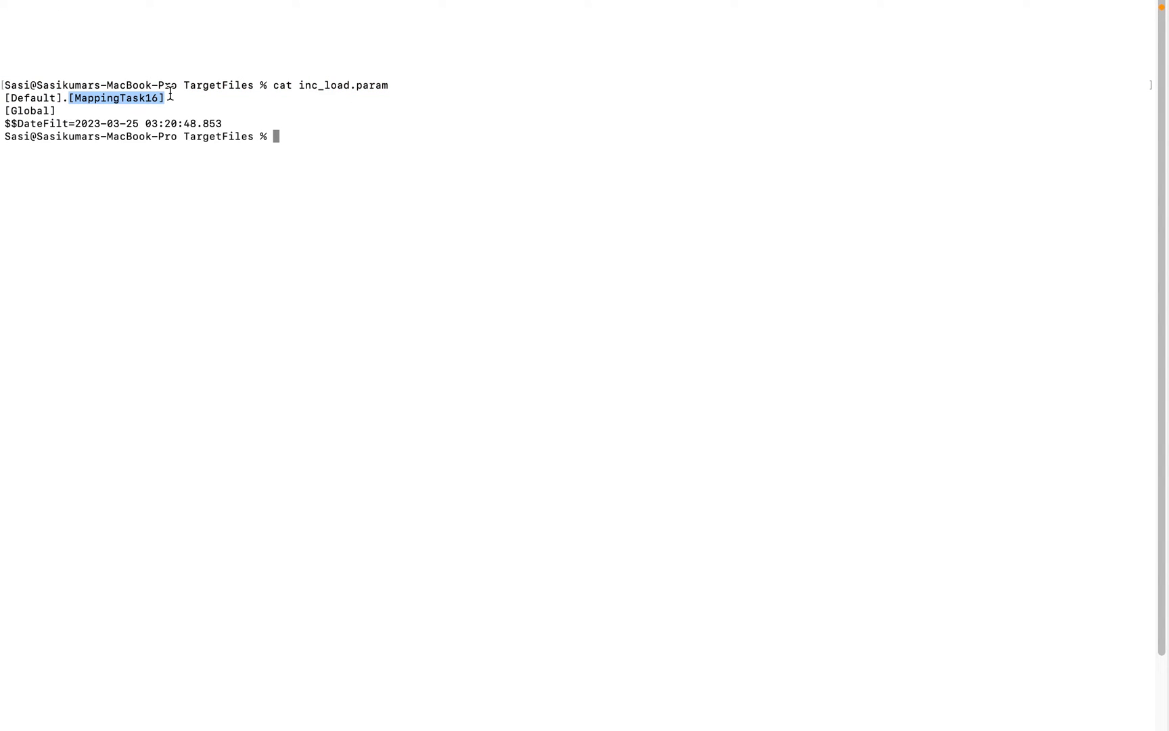
click(1, 111)
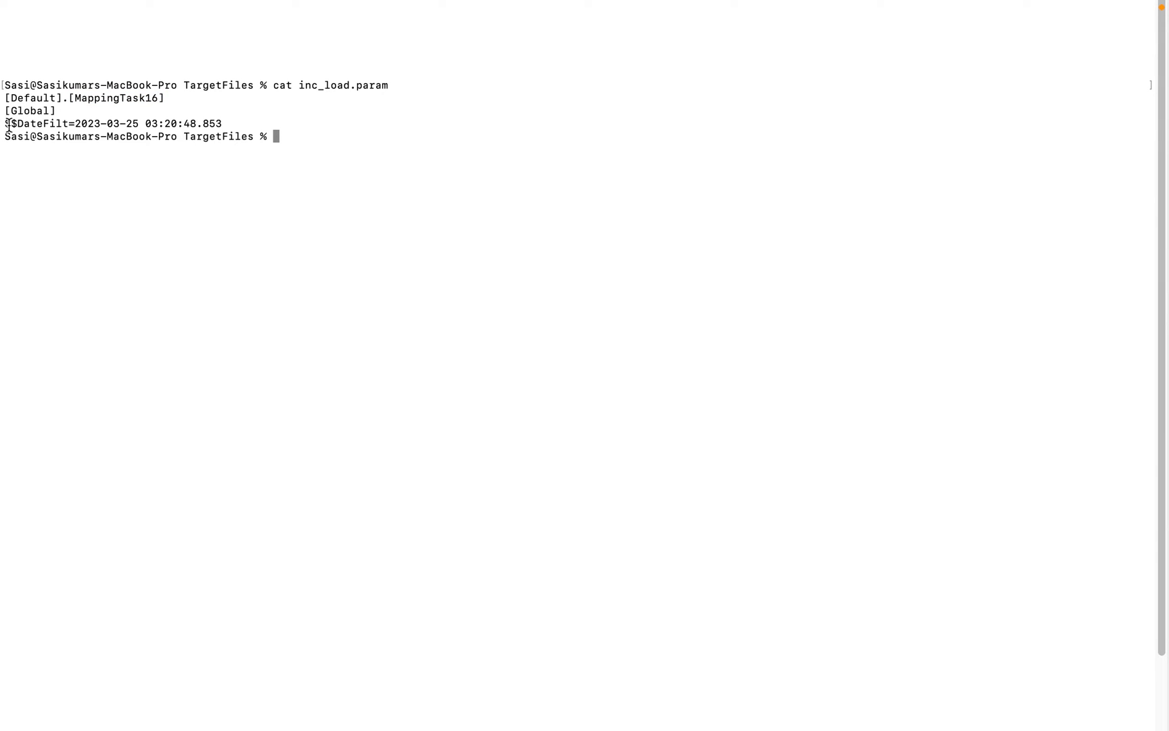
drag(4, 123, 110, 124)
click(136, 125)
click(111, 124)
drag(228, 123, 78, 121)
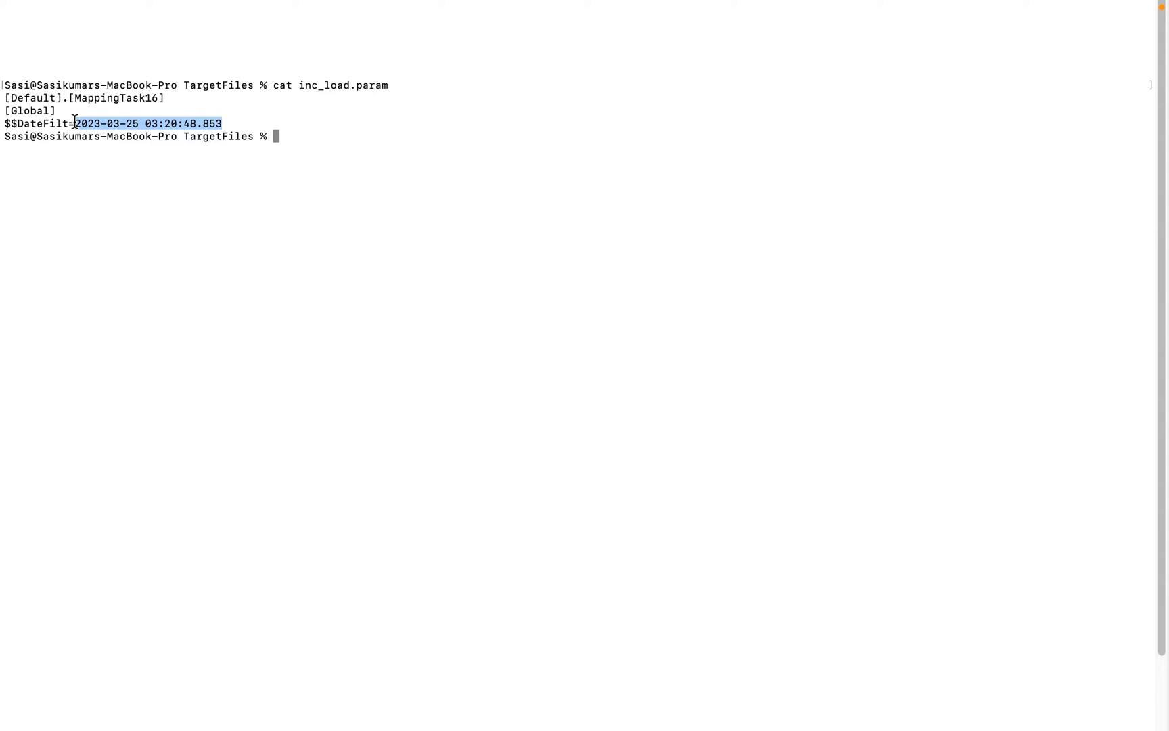
key(super+Tab)
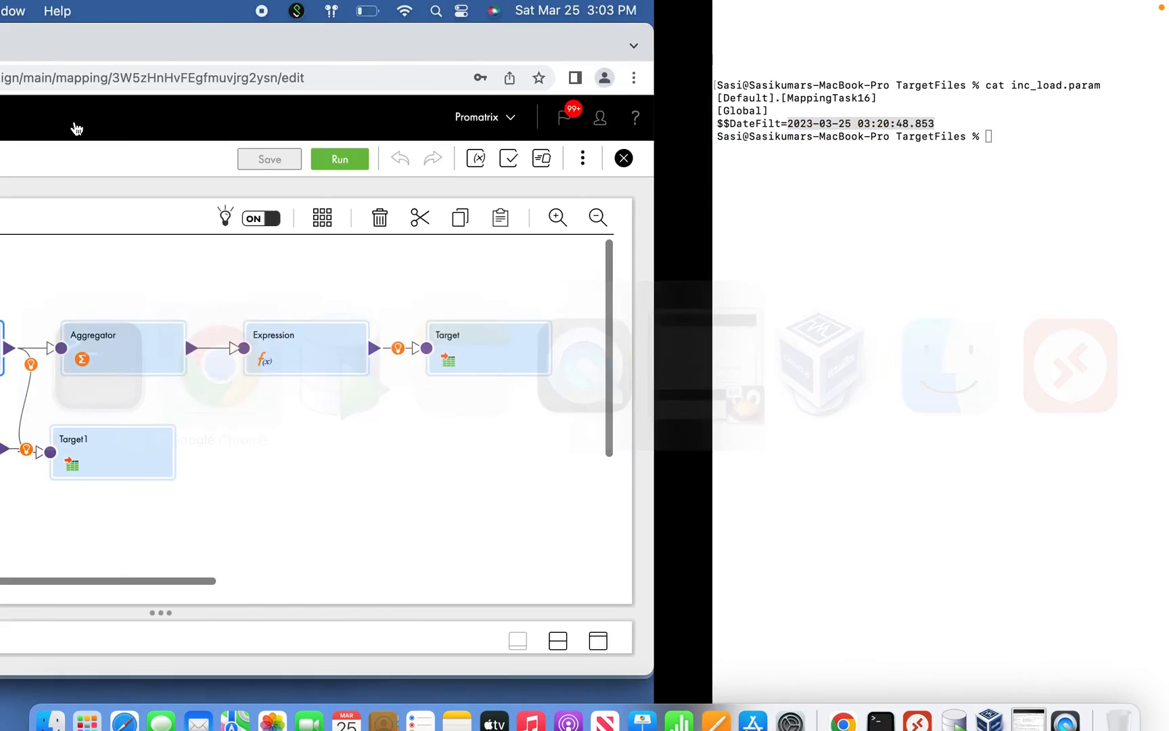
click(917, 429)
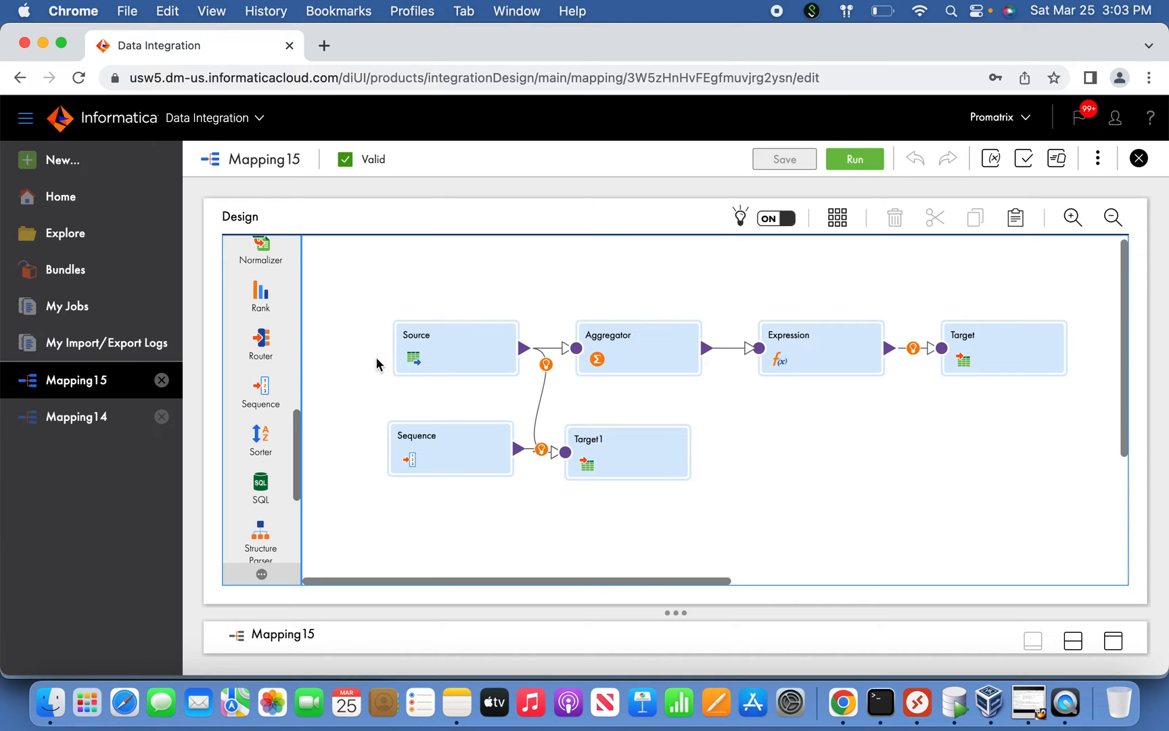
Create a mapping task with runtime environment DESKTOP-14FUE7Q and assign Mapping15 to it
click(64, 176)
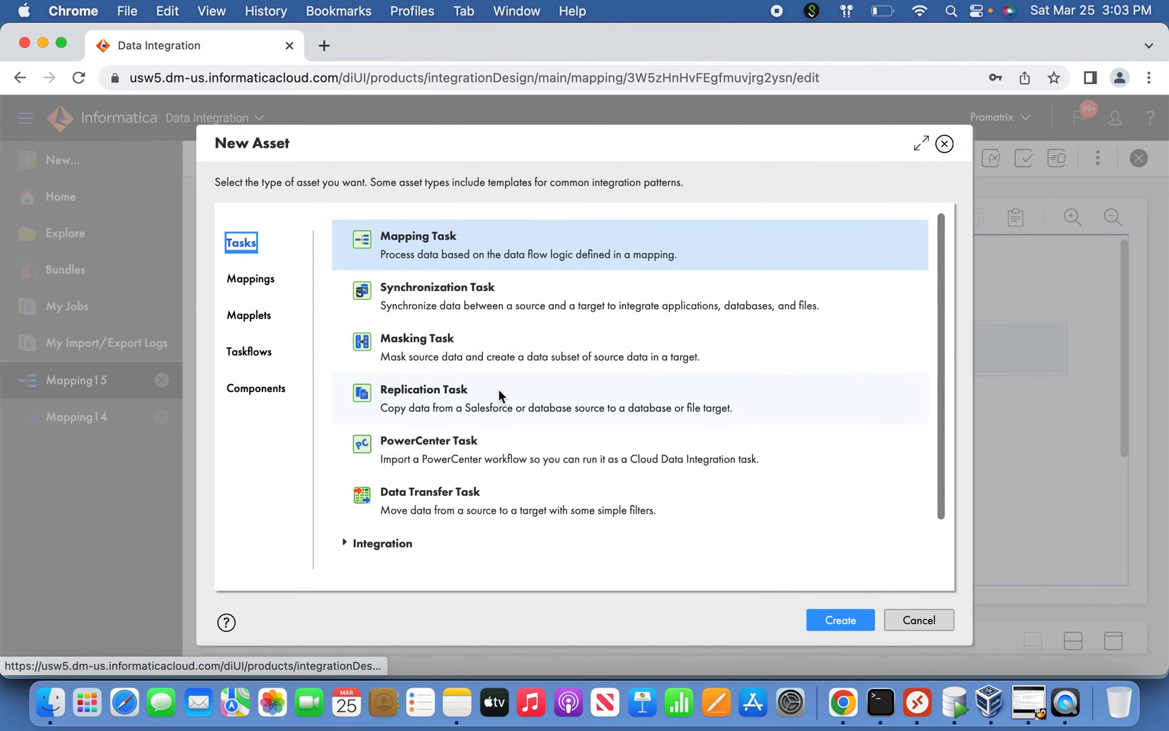
click(831, 616)
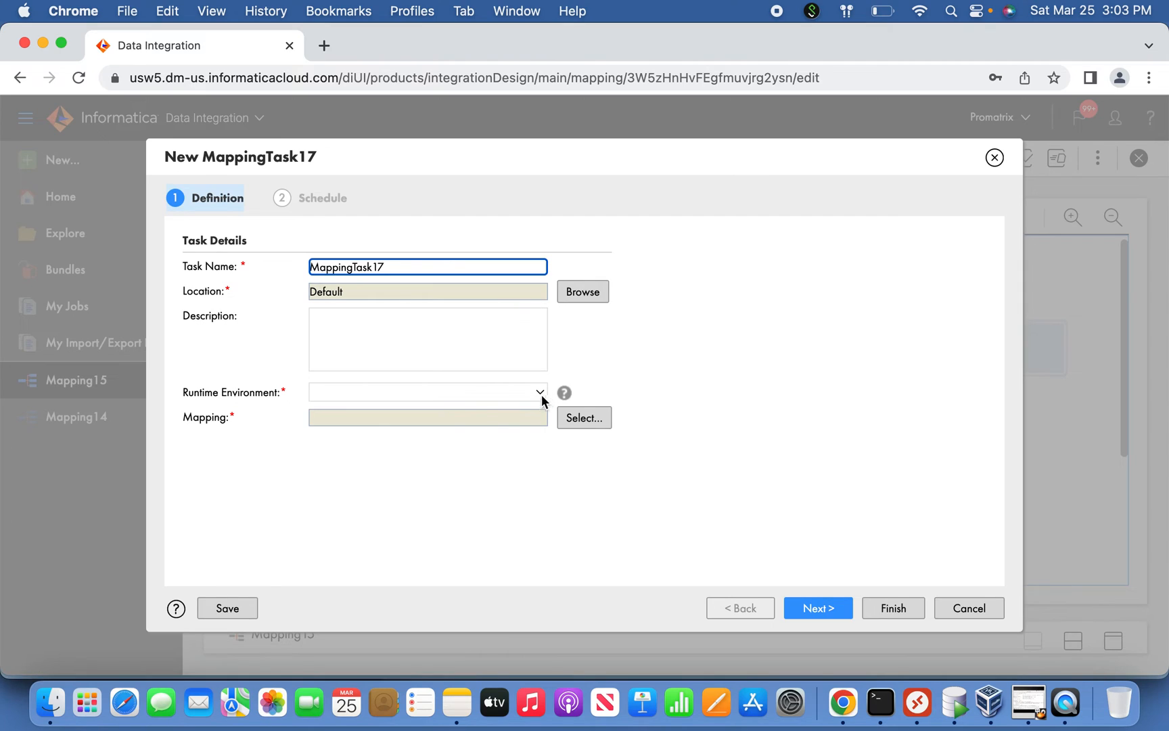
click(542, 393)
click(494, 435)
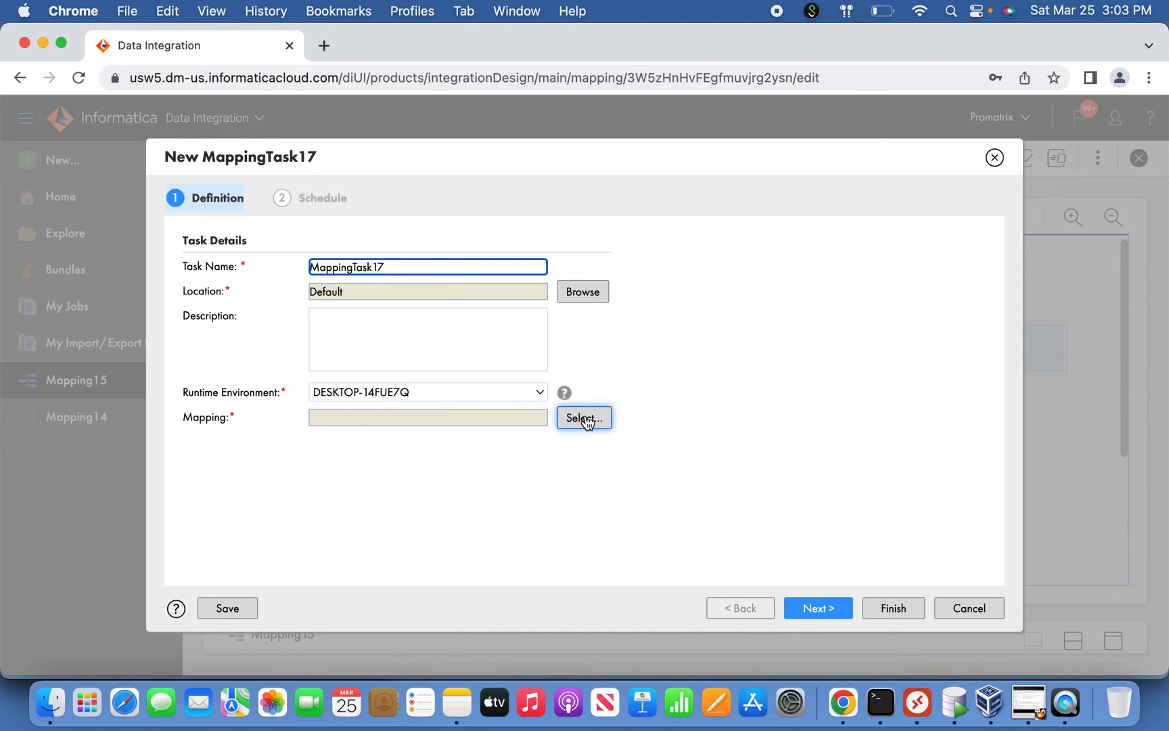
click(586, 420)
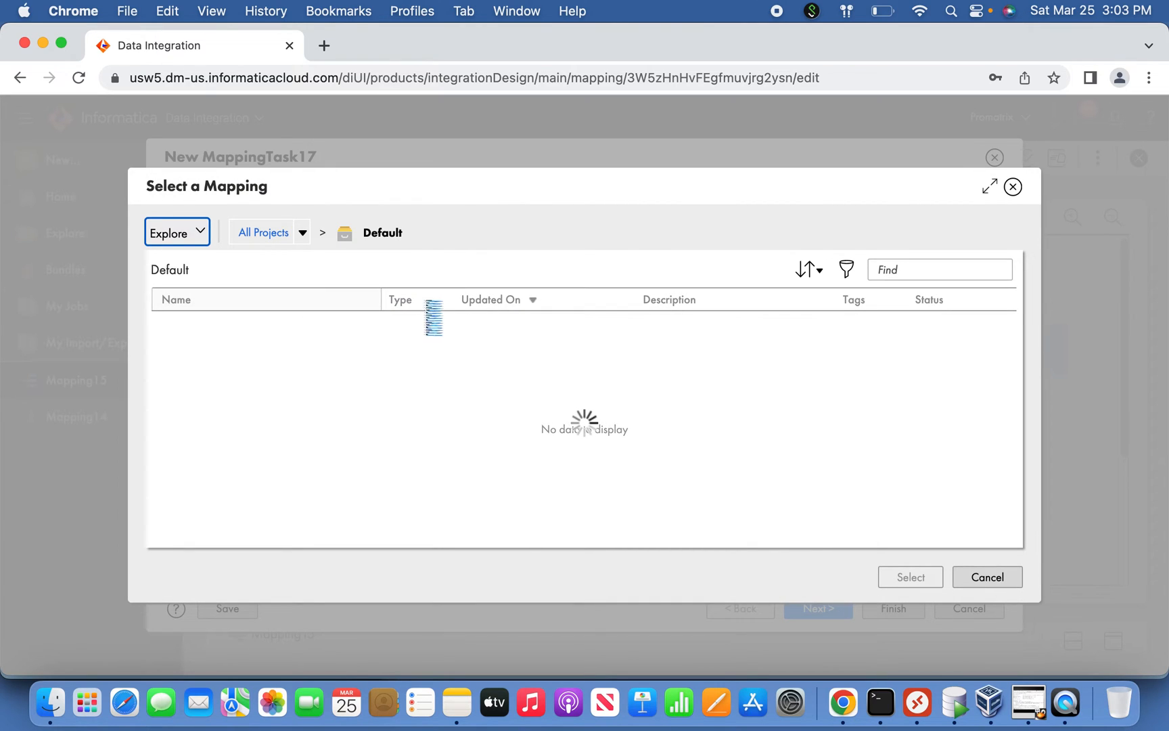
click(512, 336)
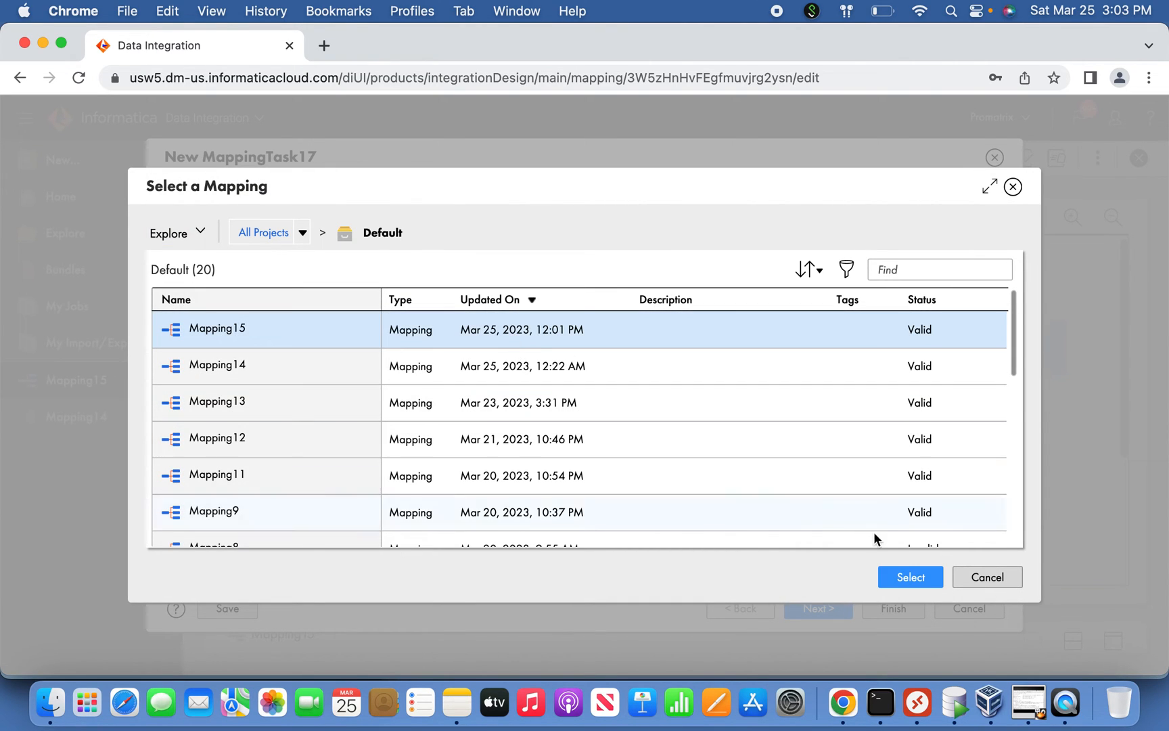
click(911, 576)
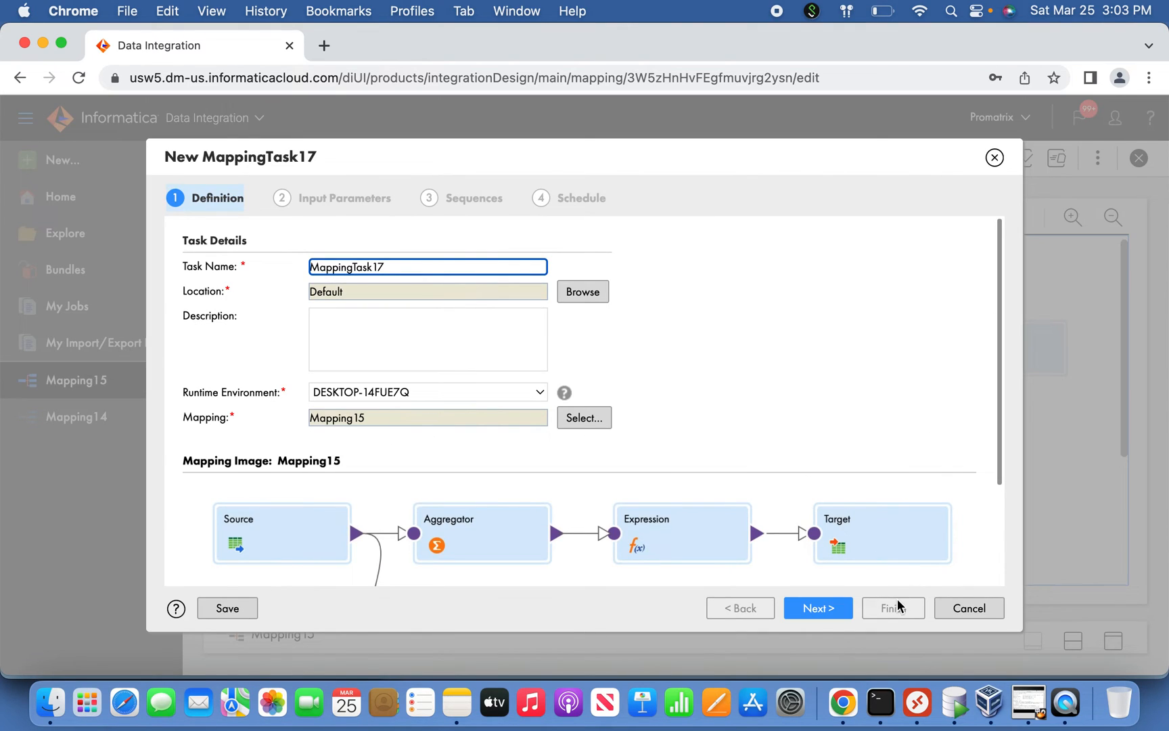
Advance the new mapping task to its input parameters and select the DateFilt value
click(818, 608)
click(373, 308)
drag(410, 314, 112, 270)
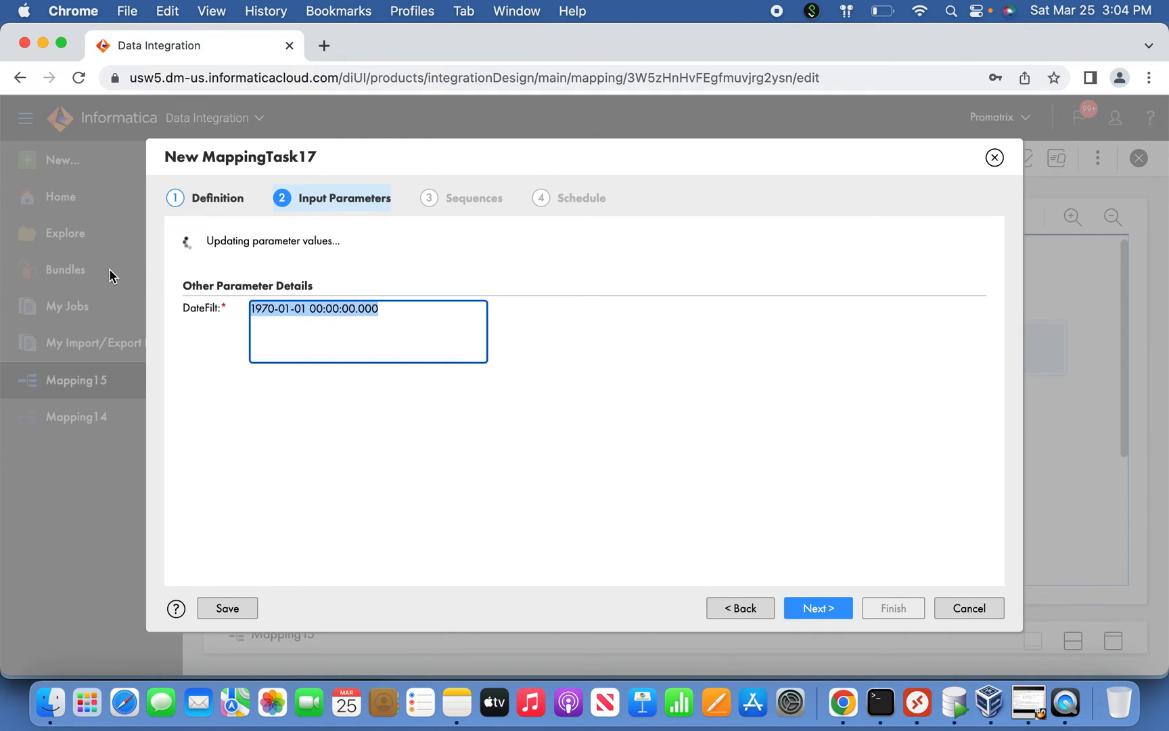
Set the DateFilt input parameter to $$DateFilt and advance the mapping task to its Schedule step
text($$D)
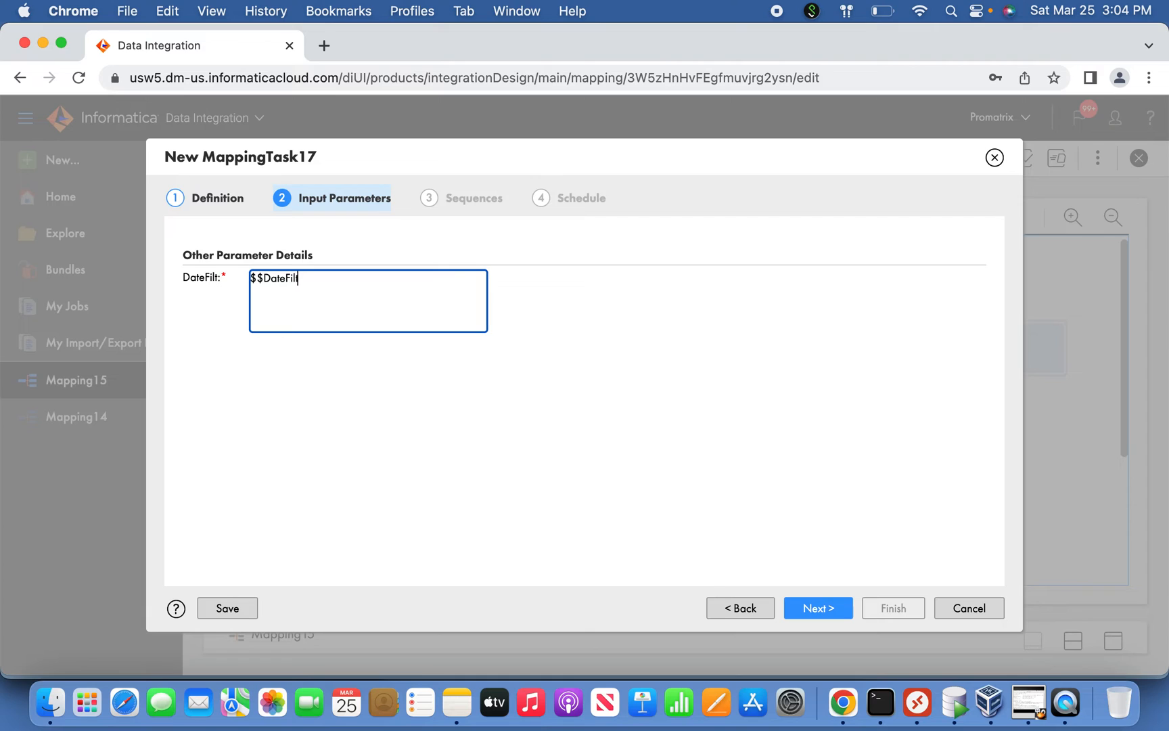
text(ateFilt)
drag(352, 290, 222, 270)
click(813, 607)
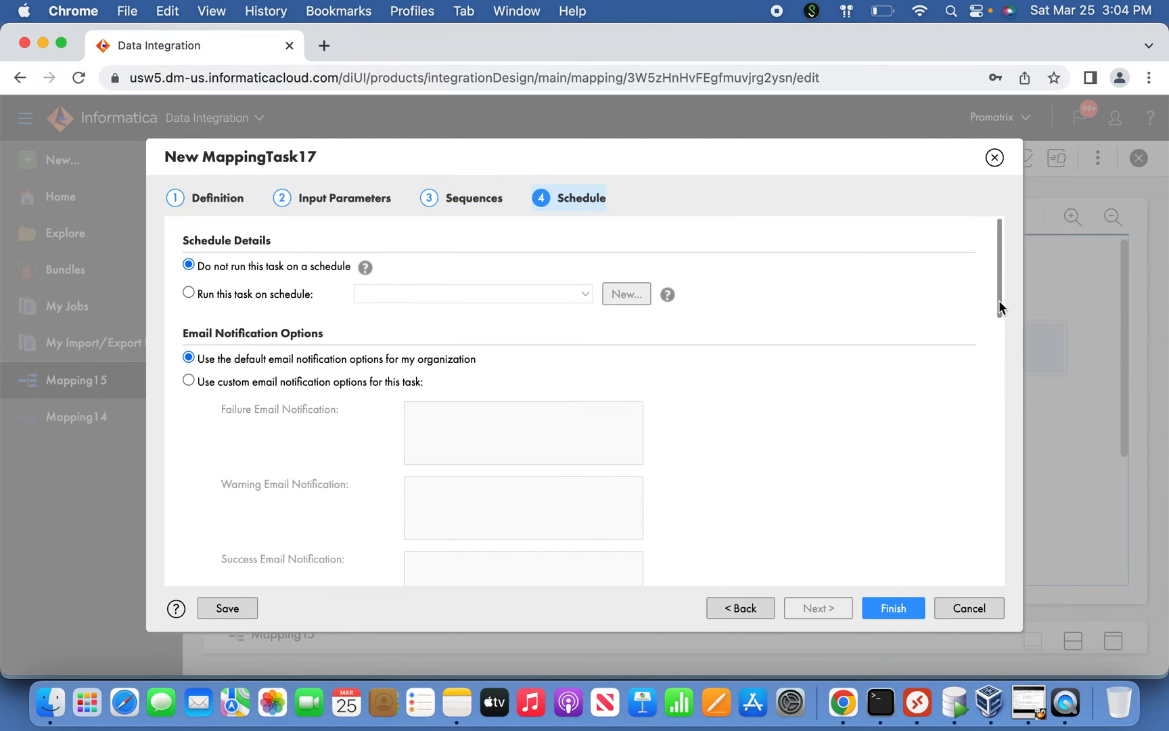
Copy the post-processing command path ending in copyf.bat from the incremental load note in Notes and return to the task's post-processing commands in Chrome
drag(1000, 305, 995, 479)
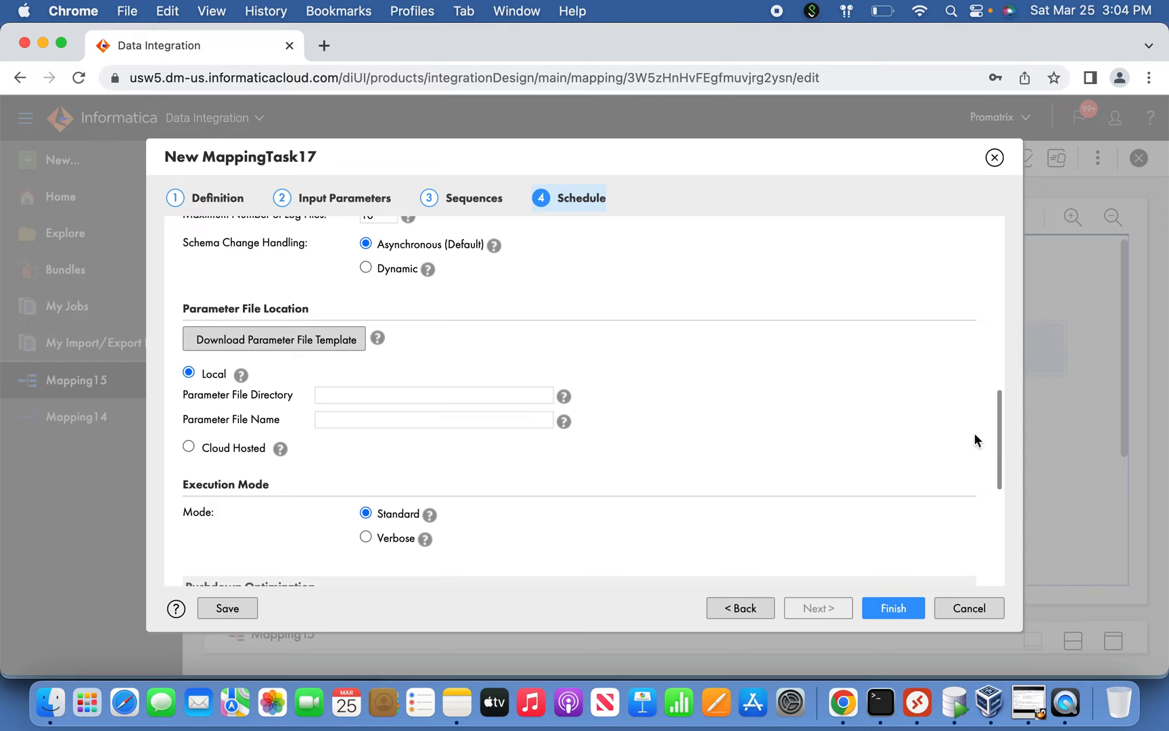
drag(1000, 446, 986, 378)
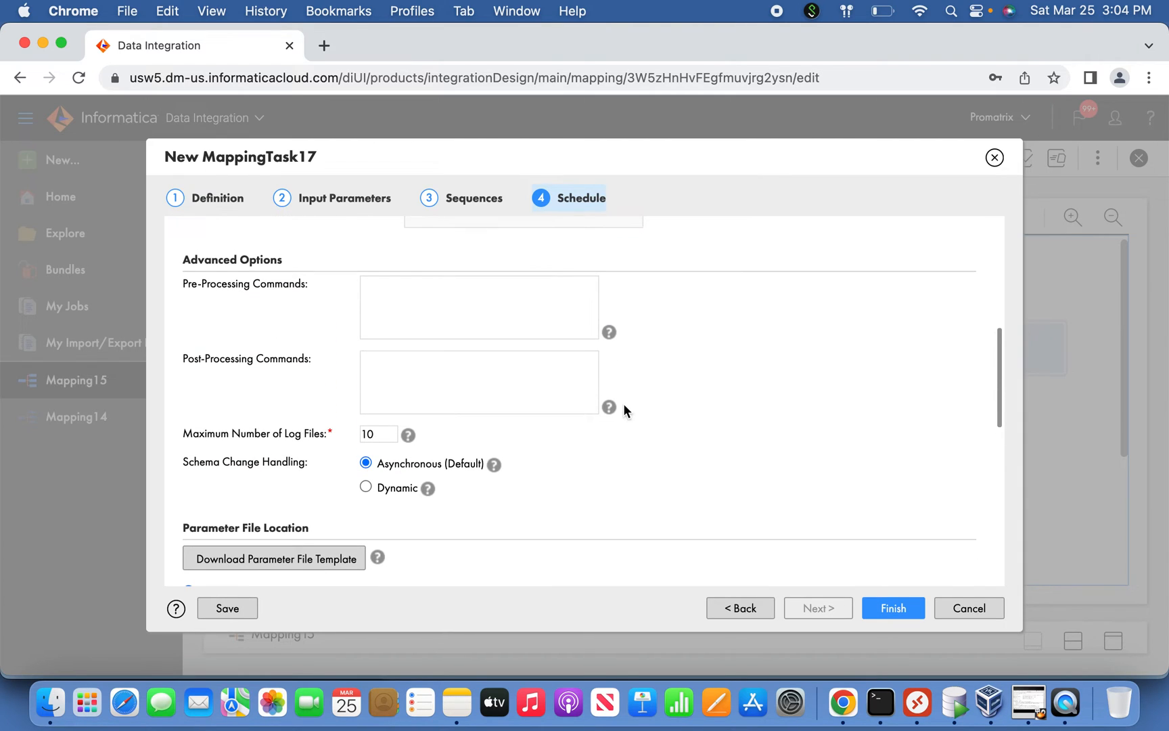
click(529, 373)
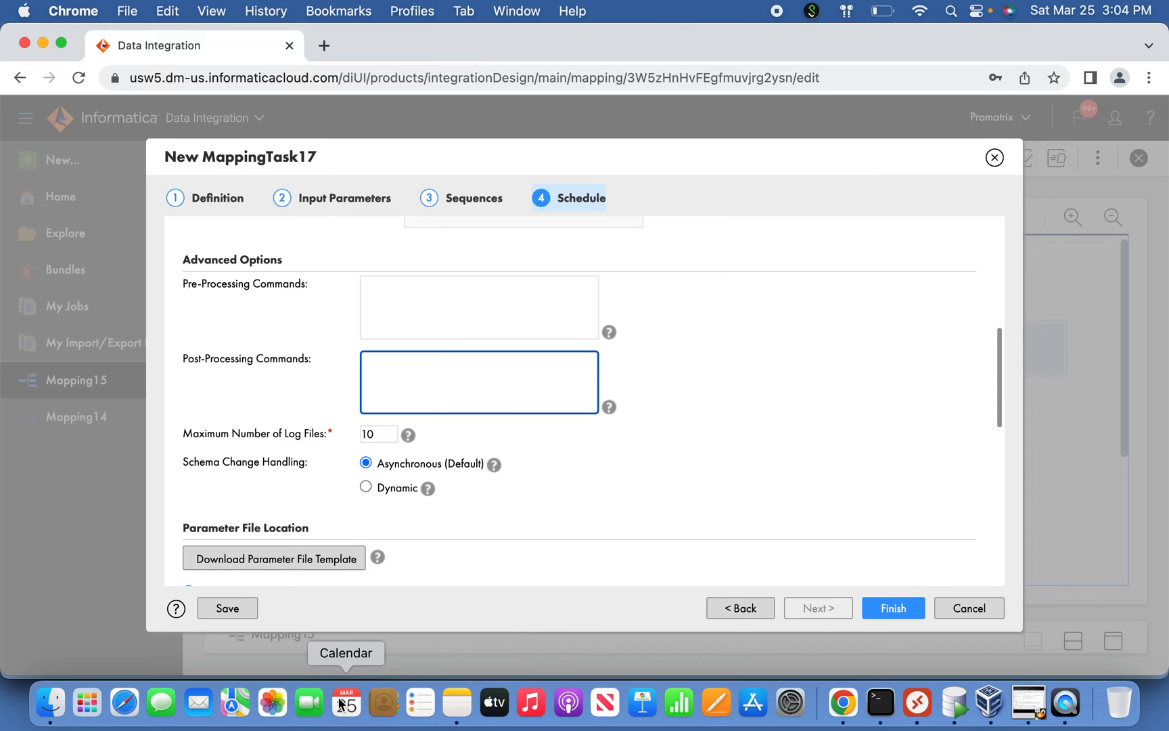
click(456, 701)
click(609, 458)
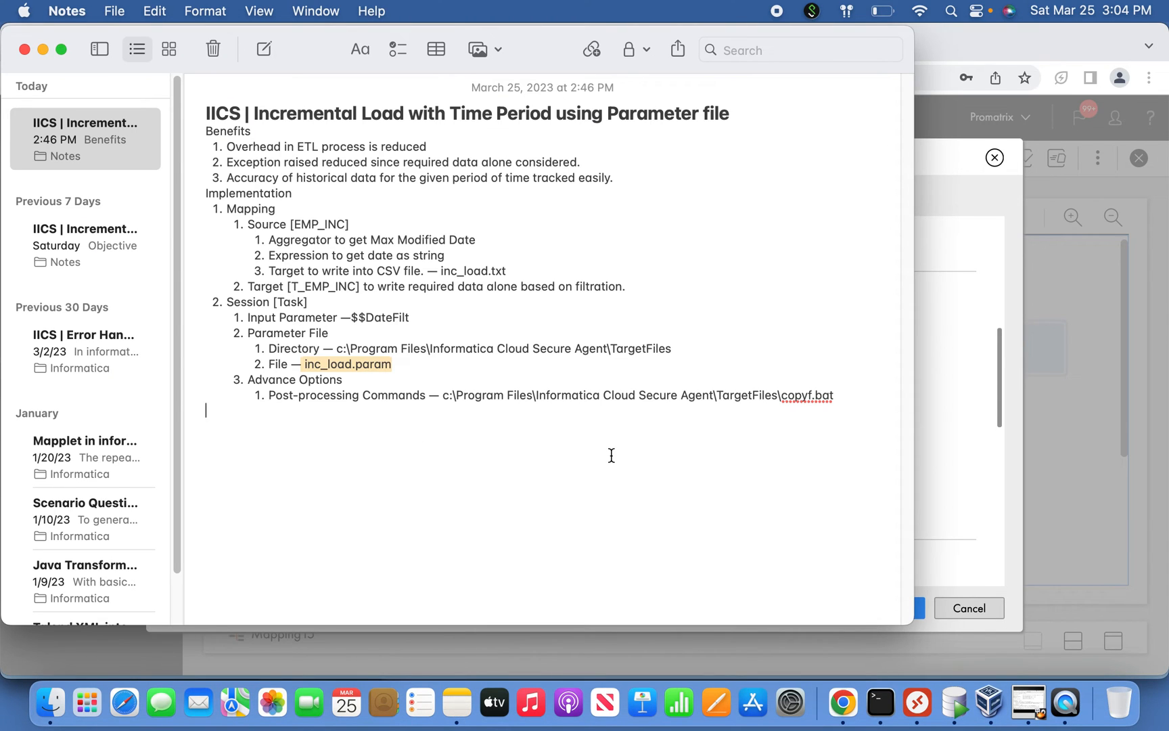
drag(838, 395, 441, 400)
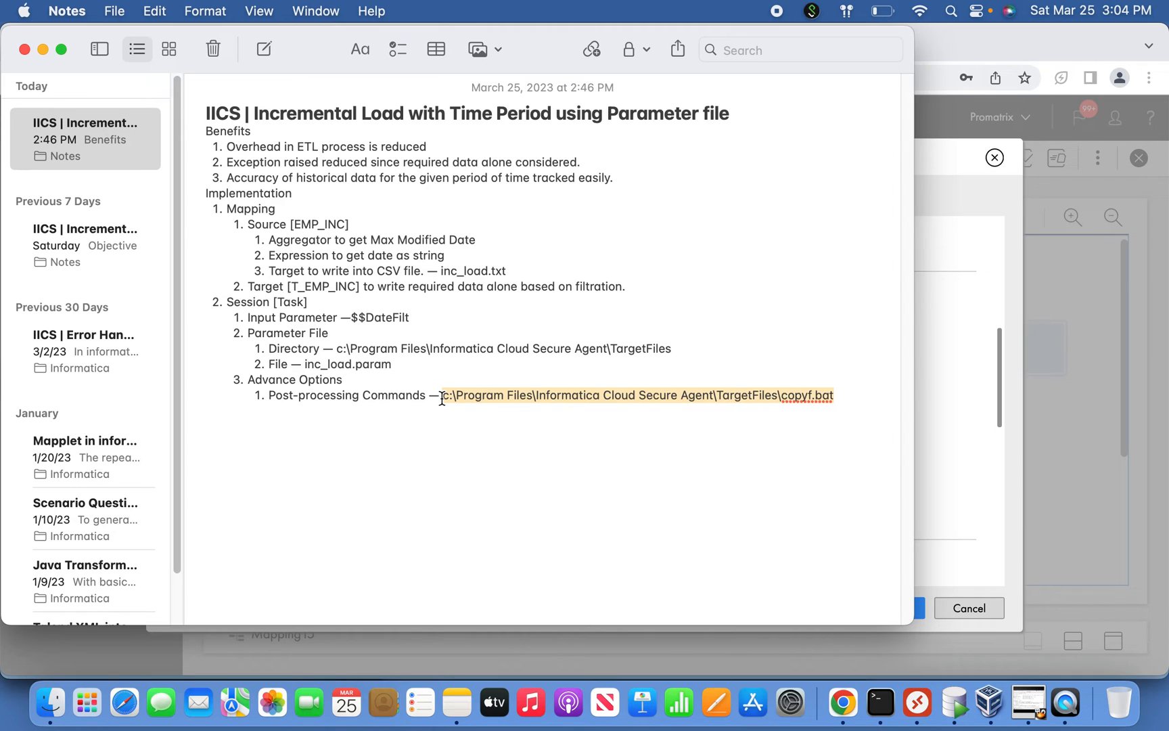
key(super+c)
key(super+Tab)
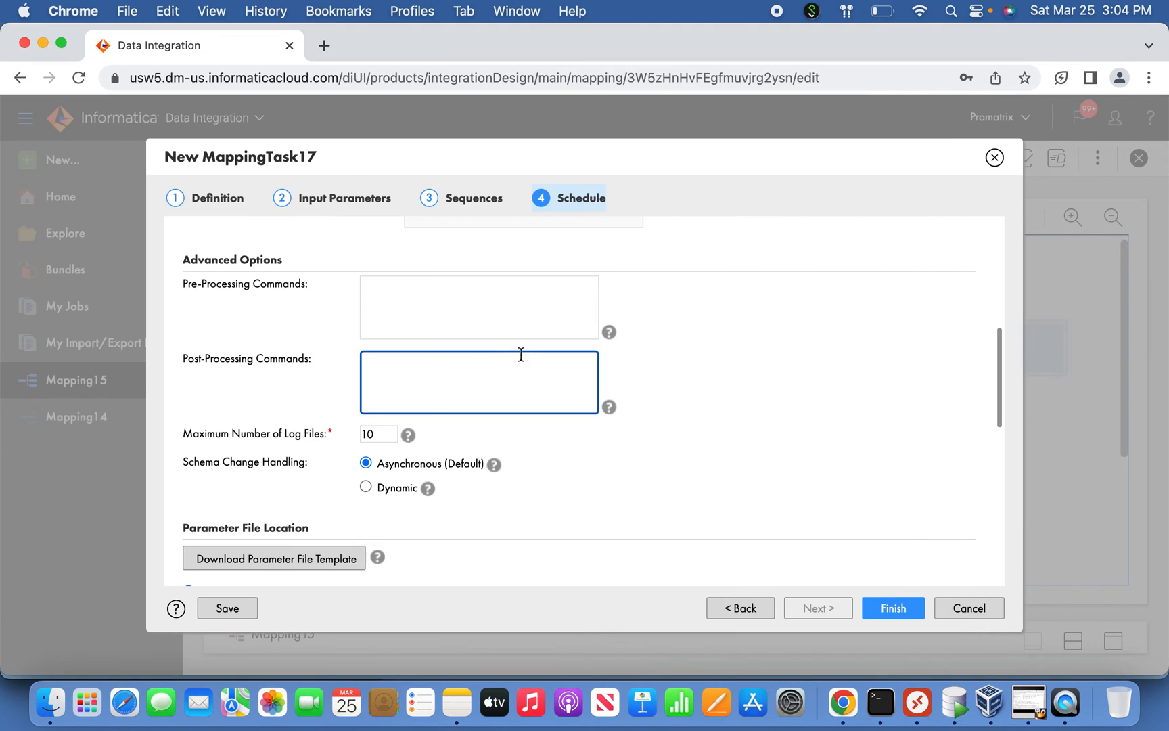
Set the task's post-processing command to "c:\Program Files\Informatica Cloud Secure Agent\TargetFiles\copyf.bat", enclosed in double quotes
key(super+v)
text(")
key(Left)
key(Left)
key(Left)
key(Left)
key(Left)
key(Left)
key(Left)
key(Left)
key(Left)
key(Left)
key(Left)
key(Left)
key(Left)
key(Left)
key(Left)
key(Left)
key(Left)
key(Left)
key(Left)
key(Left)
key(Left)
key(Left)
key(Left)
key(Left)
key(Left)
key(Left)
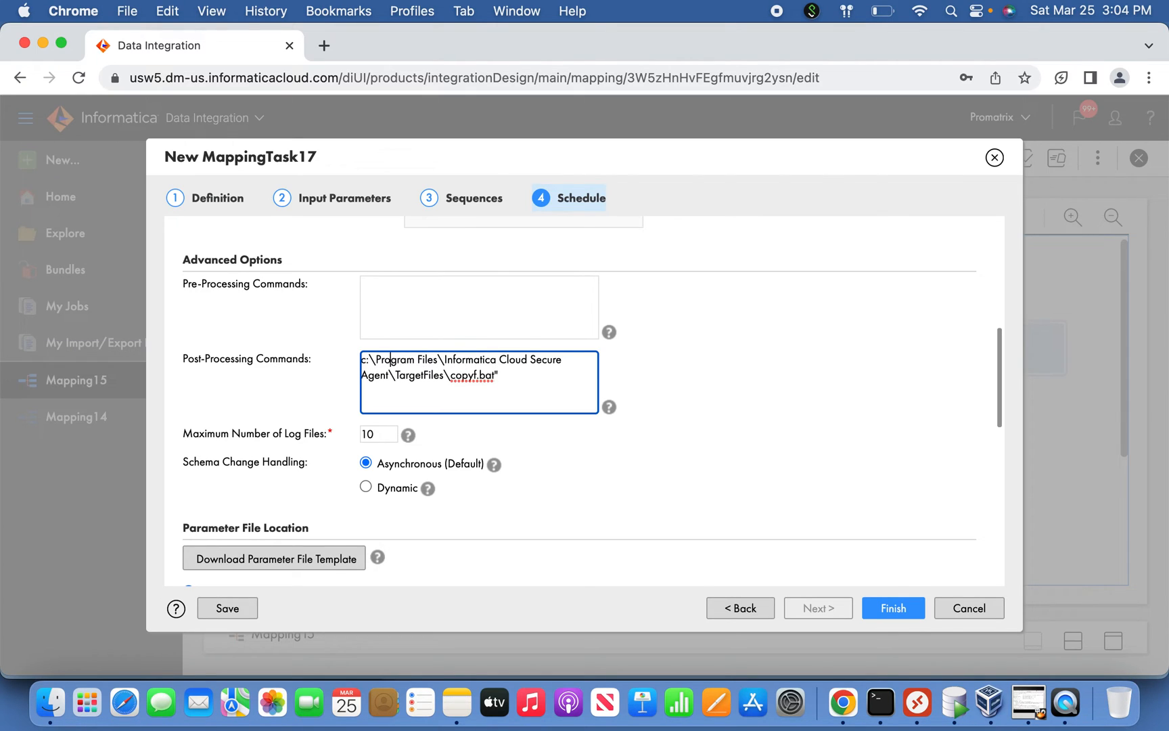
text(")
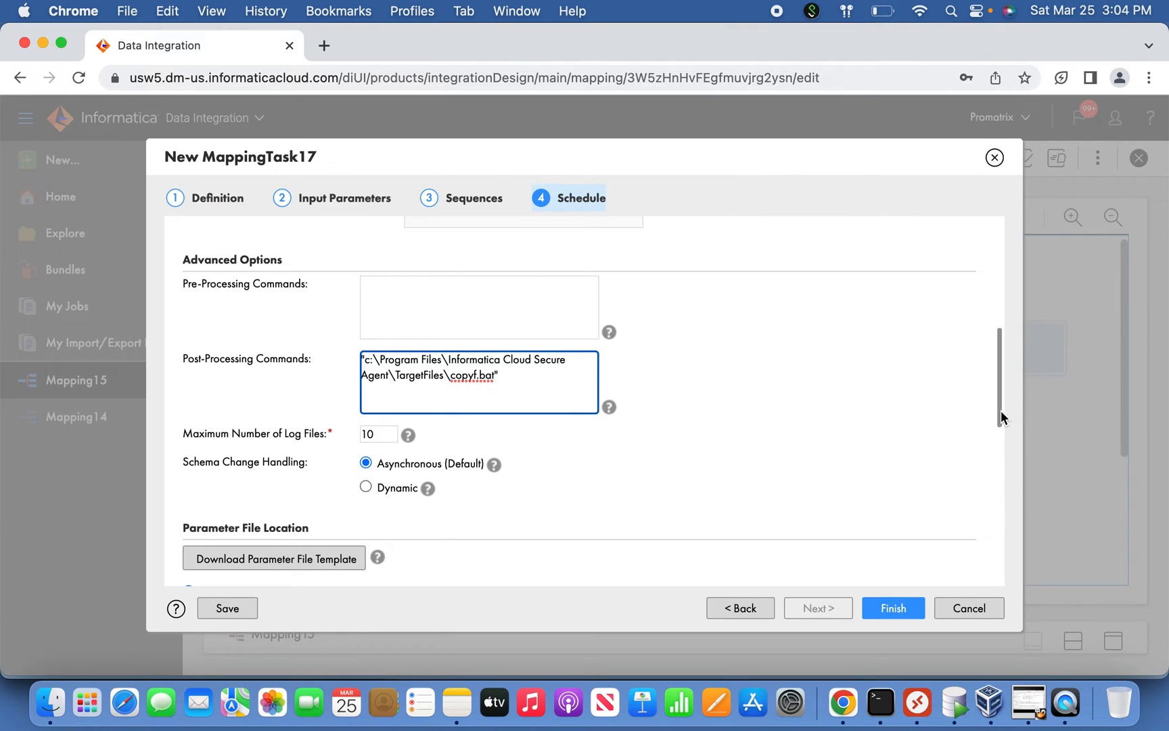
Set the local parameter file directory to c:\Program Files\Informatica Cloud Secure Agent\TargetFiles and the file name to inc_load.param
drag(1000, 411, 998, 486)
click(350, 337)
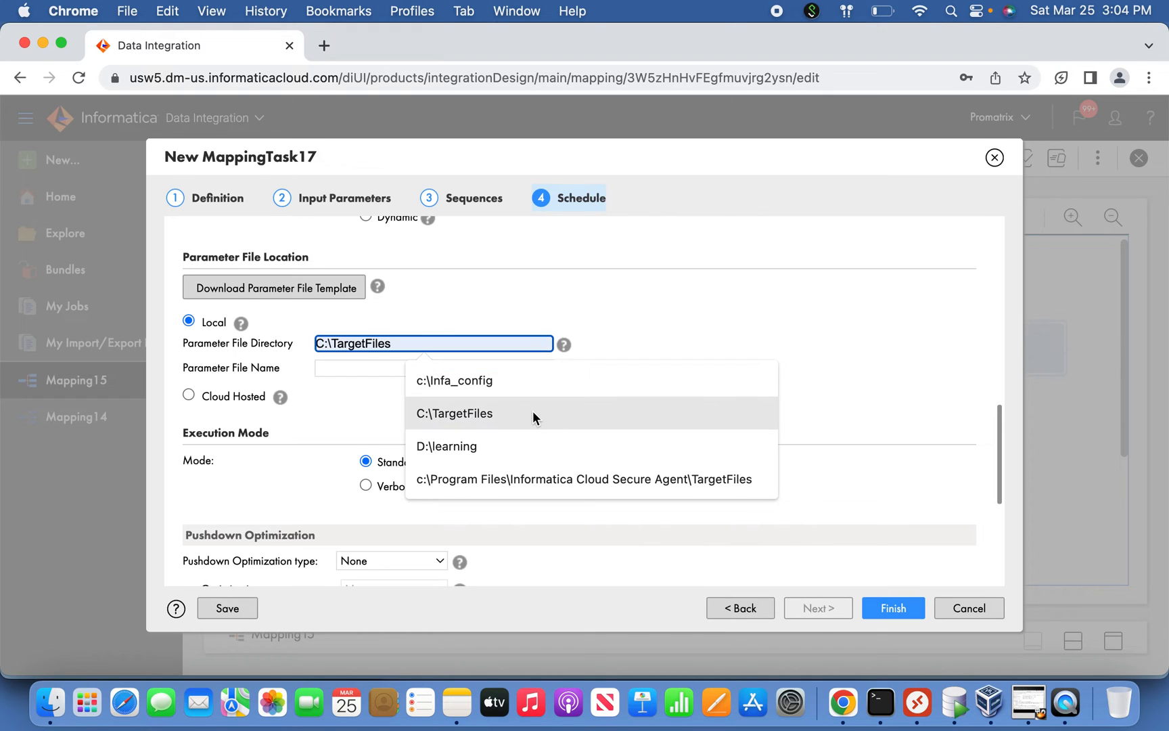
click(539, 475)
click(371, 368)
click(451, 438)
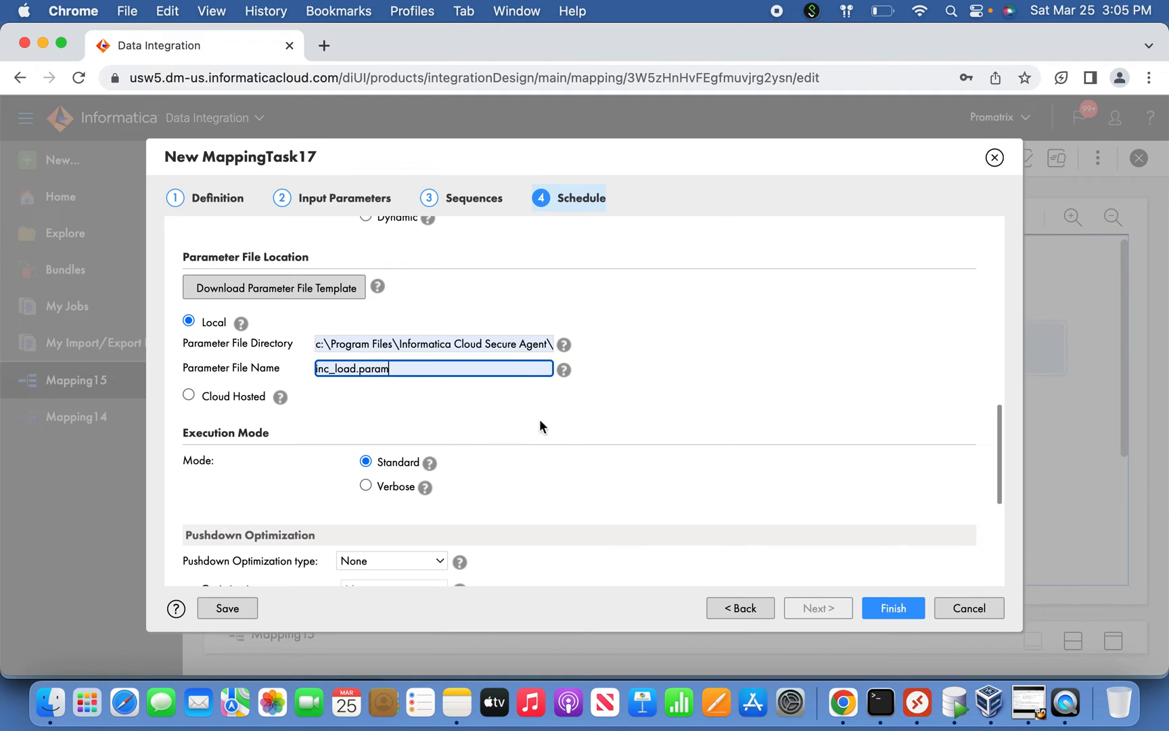
click(640, 415)
Review the parameter file and remaining advanced settings, and finish creating the mapping task
drag(999, 436, 963, 385)
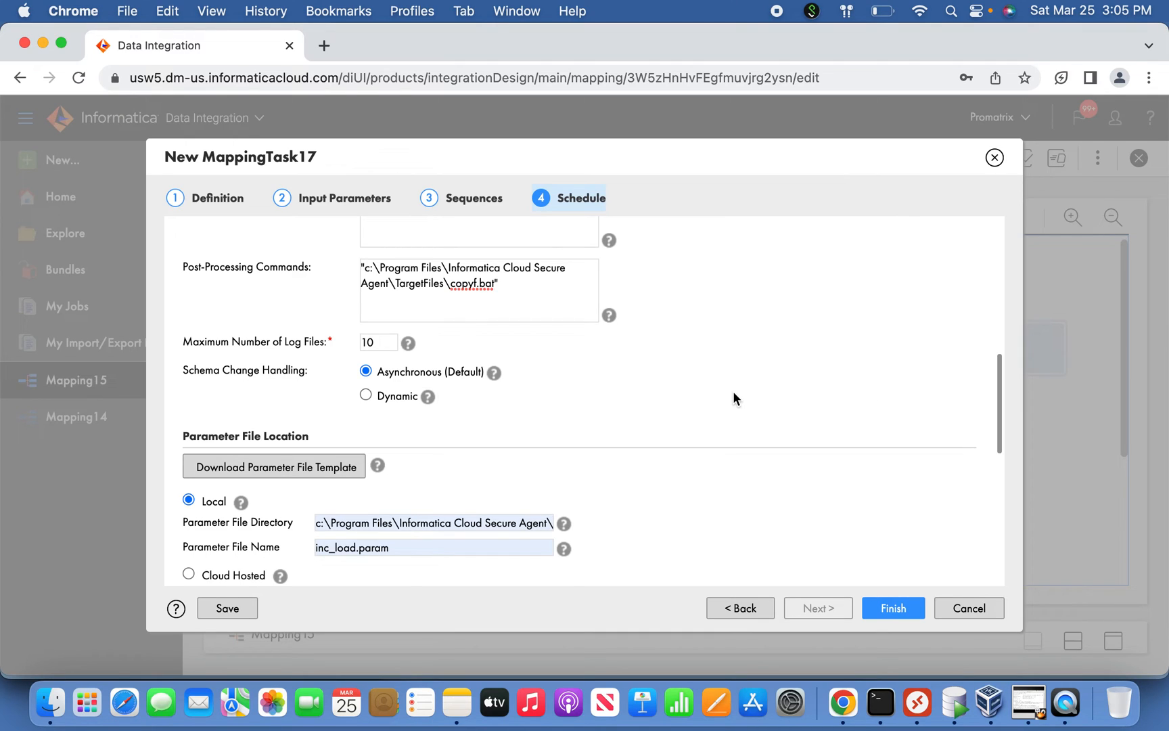
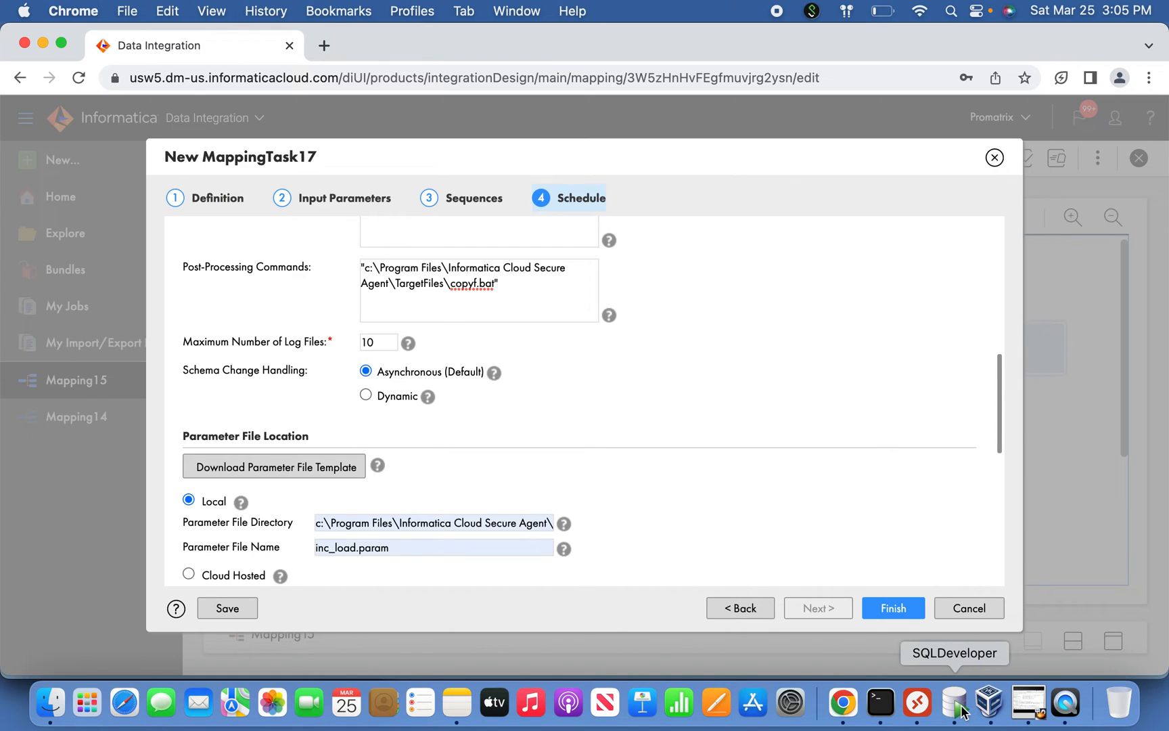
drag(414, 547, 308, 547)
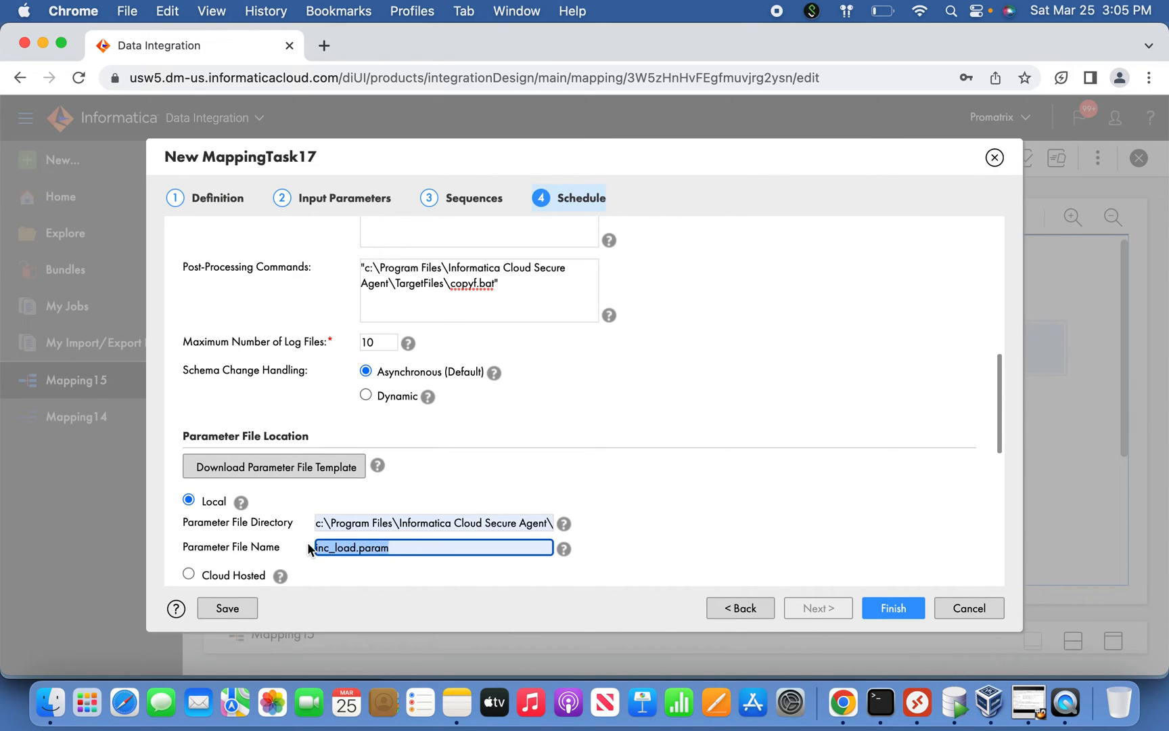
drag(992, 441, 1009, 572)
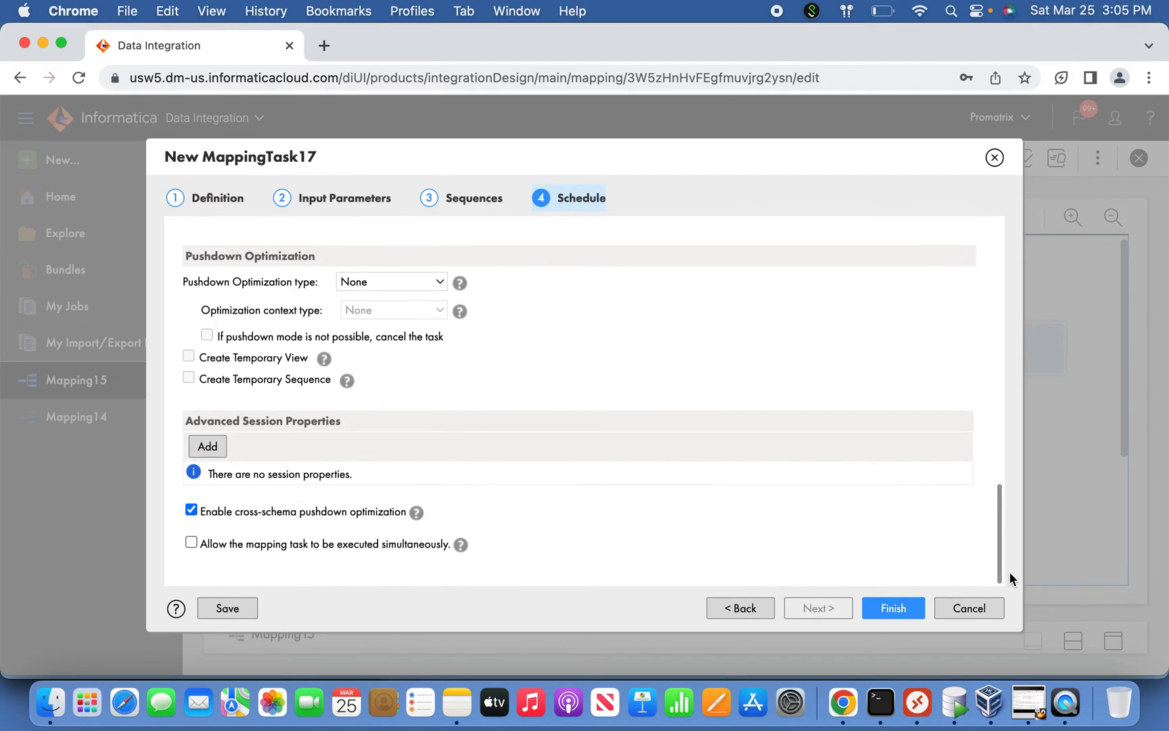
click(904, 606)
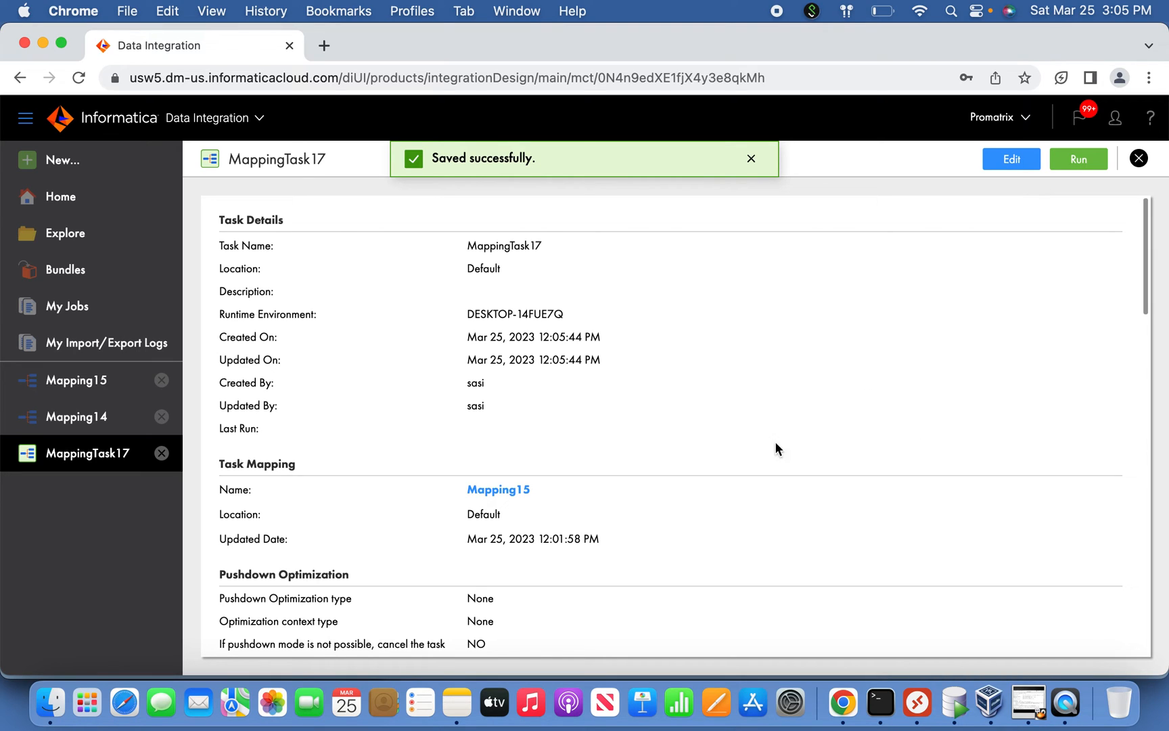
Arrange all transformations on the Mapping15 canvas automatically and go back to MappingTask17
click(97, 393)
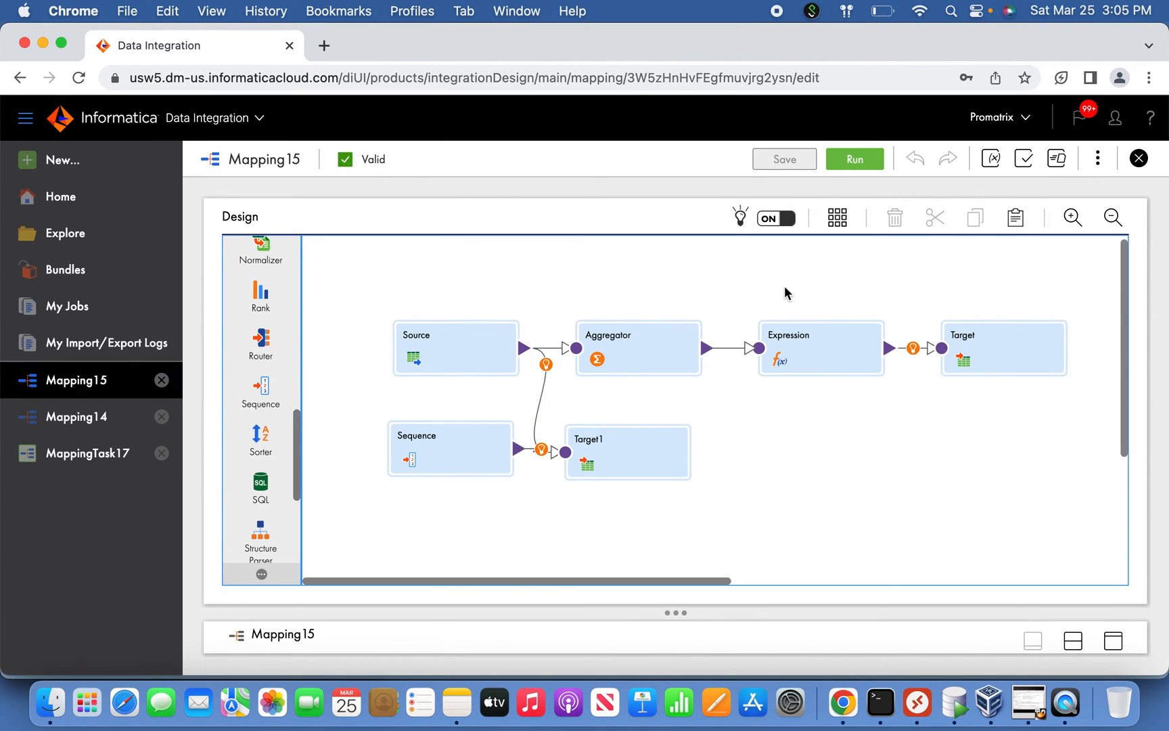
click(839, 218)
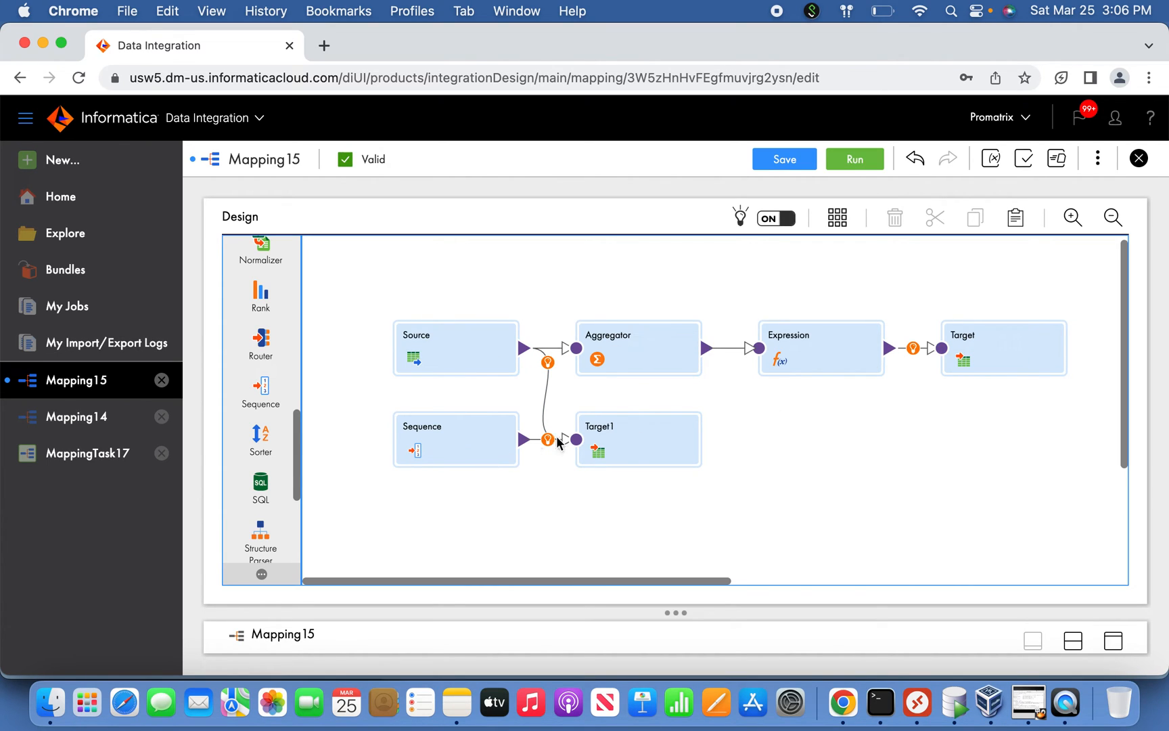
click(123, 457)
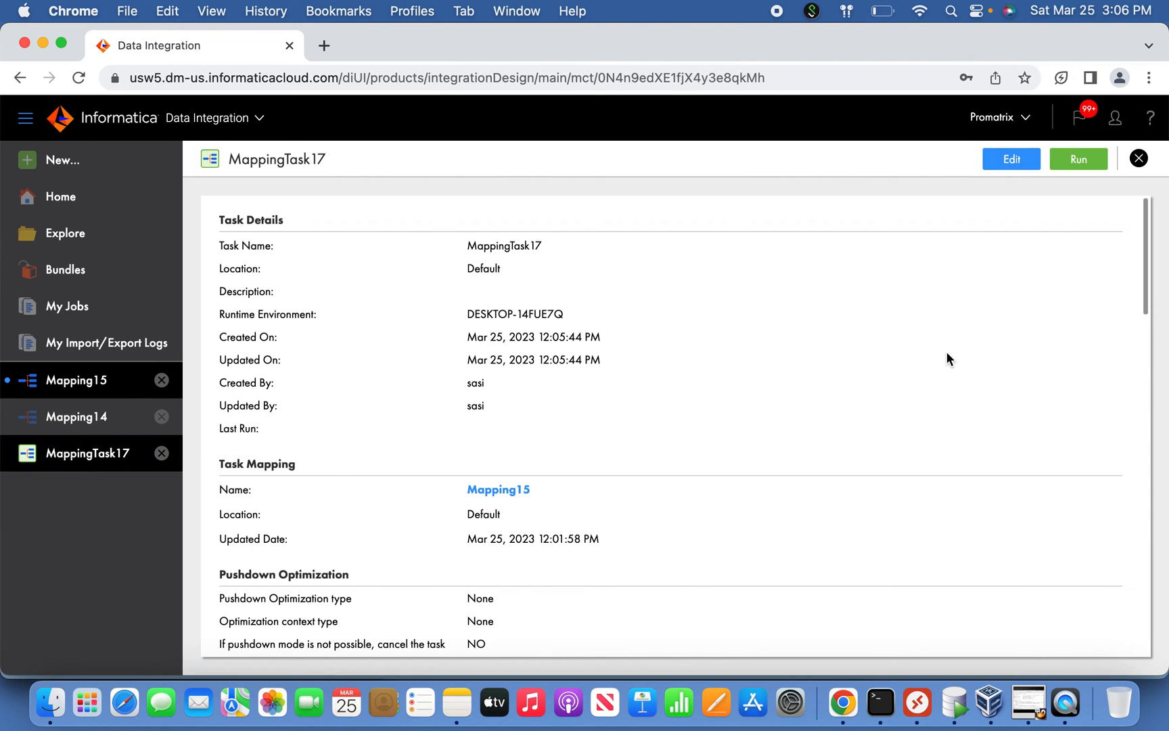
Review MappingTask17's parameter file and advanced options, run the task, and check its status in My Jobs
drag(1143, 311, 1157, 653)
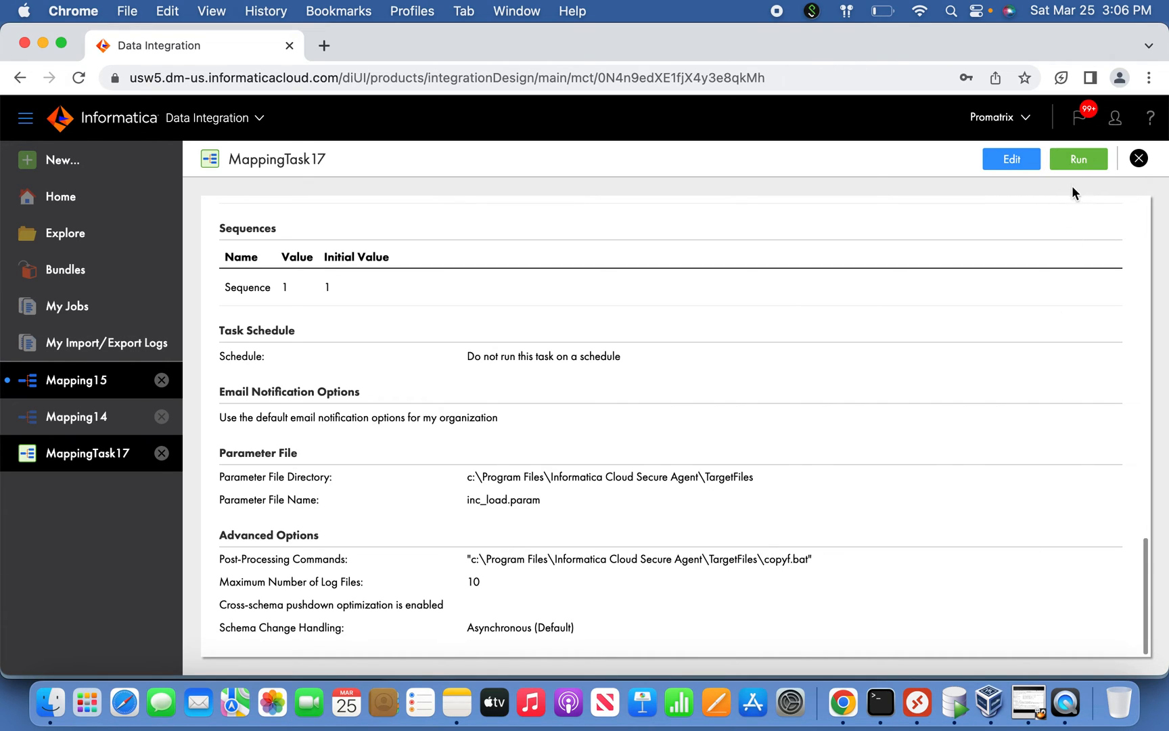
click(1079, 160)
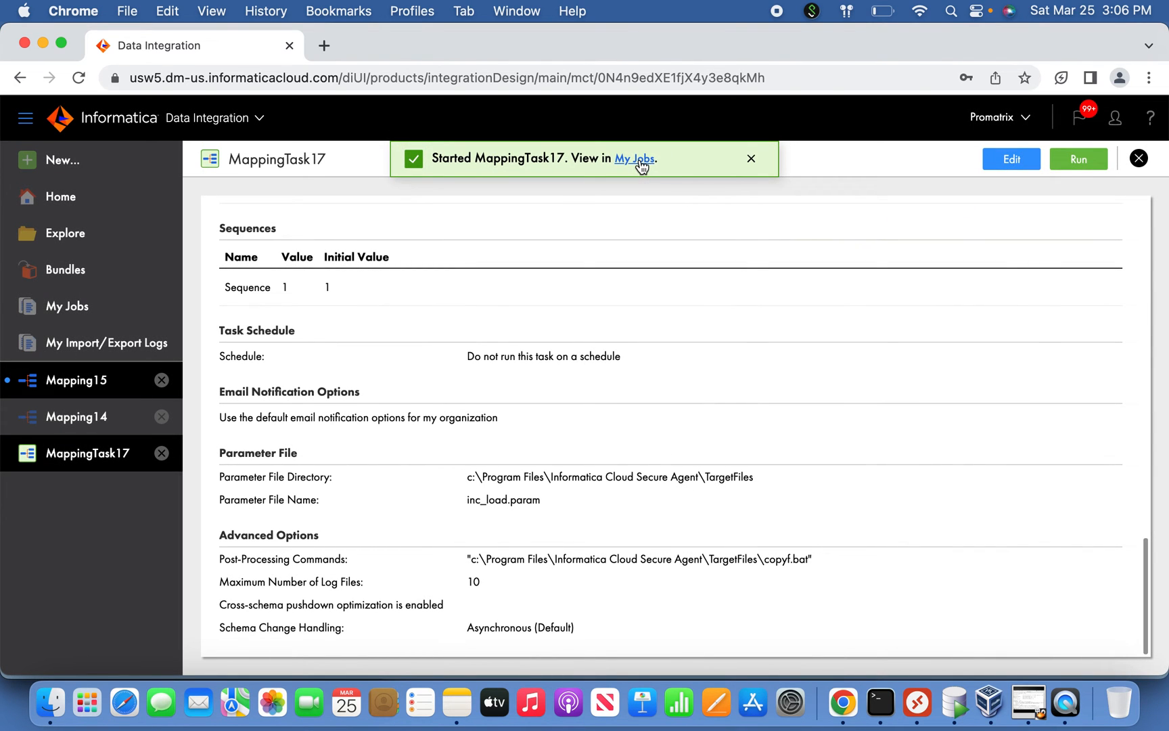
click(640, 160)
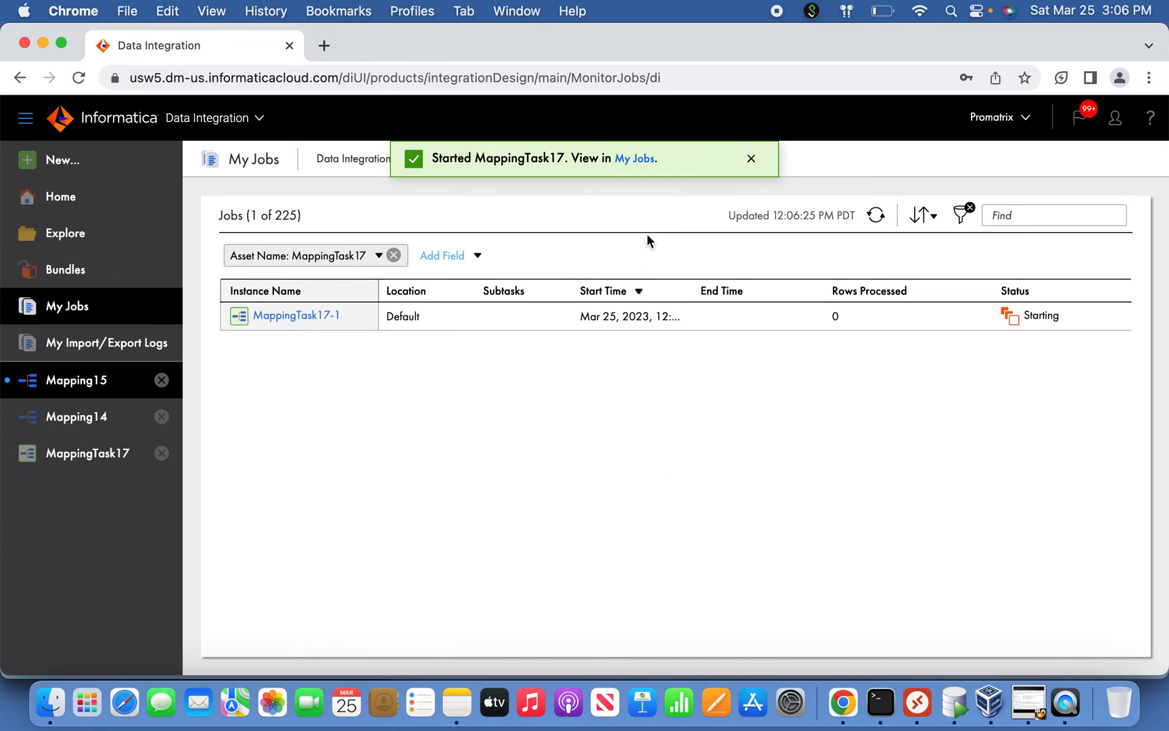
click(875, 216)
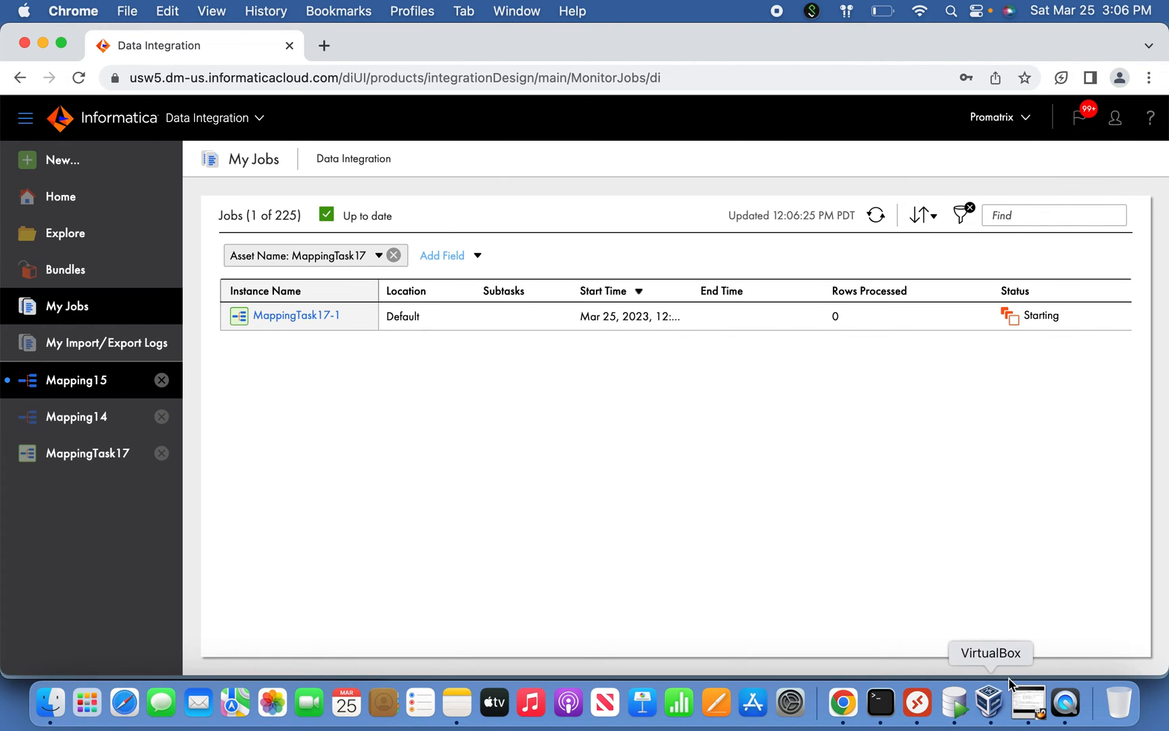
Switch to SQL Developer and run select * from emp_inc; on the src_usr connection in place of the max(modified_date) query
click(956, 705)
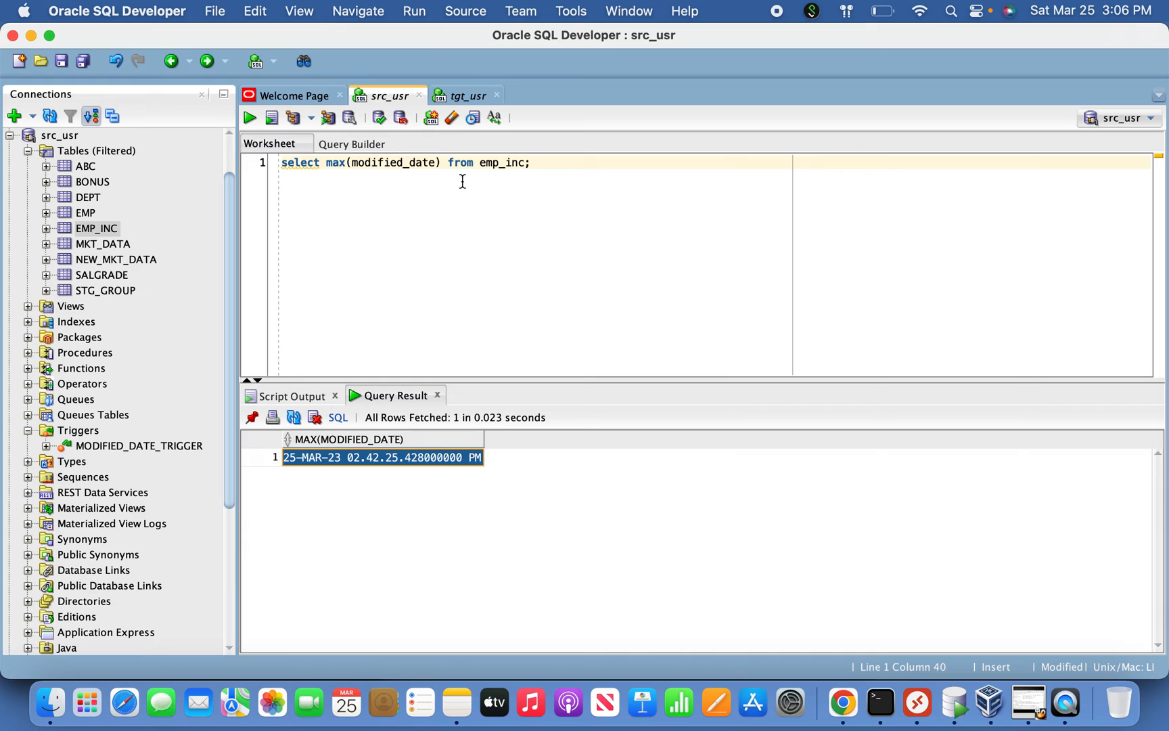
click(440, 164)
drag(440, 166, 328, 158)
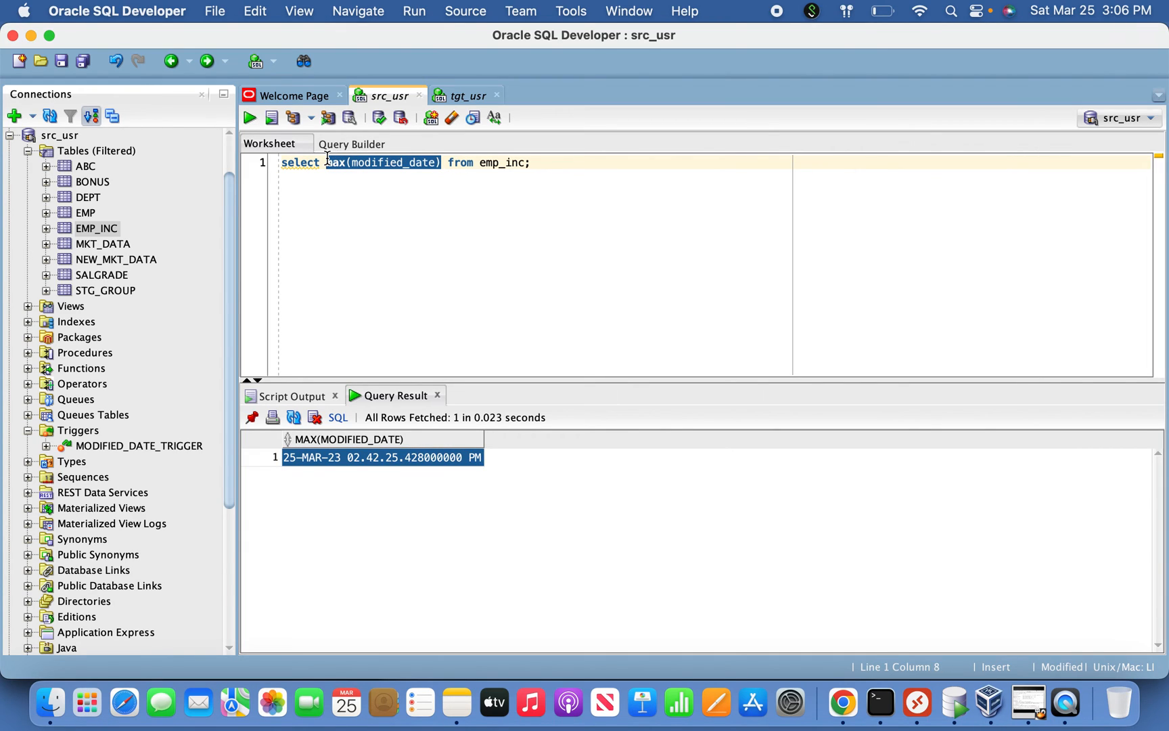
key(super+Tab)
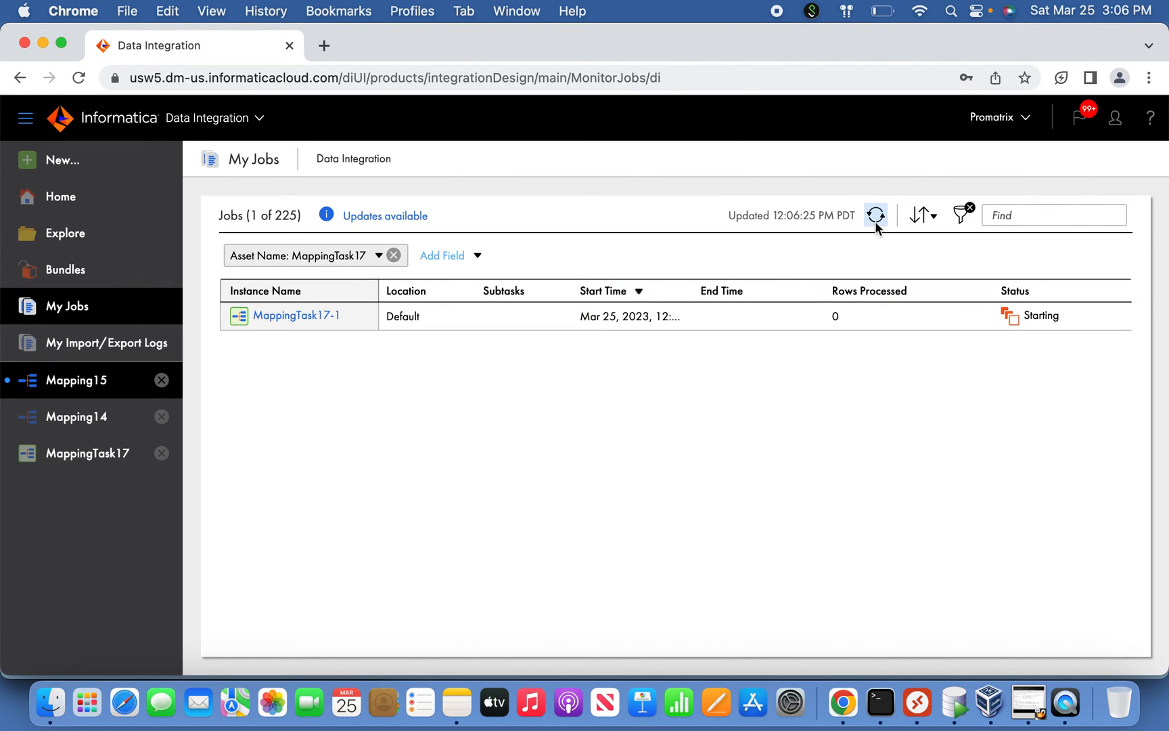
key(super+Tab)
text(*)
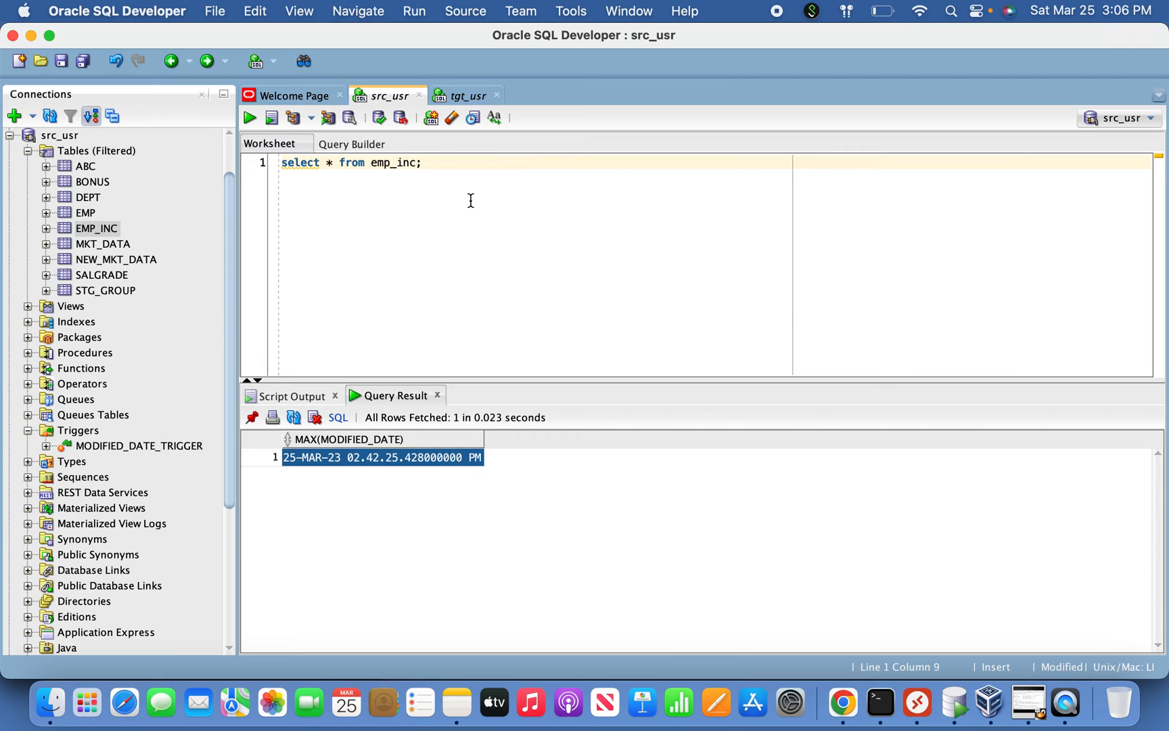
click(250, 118)
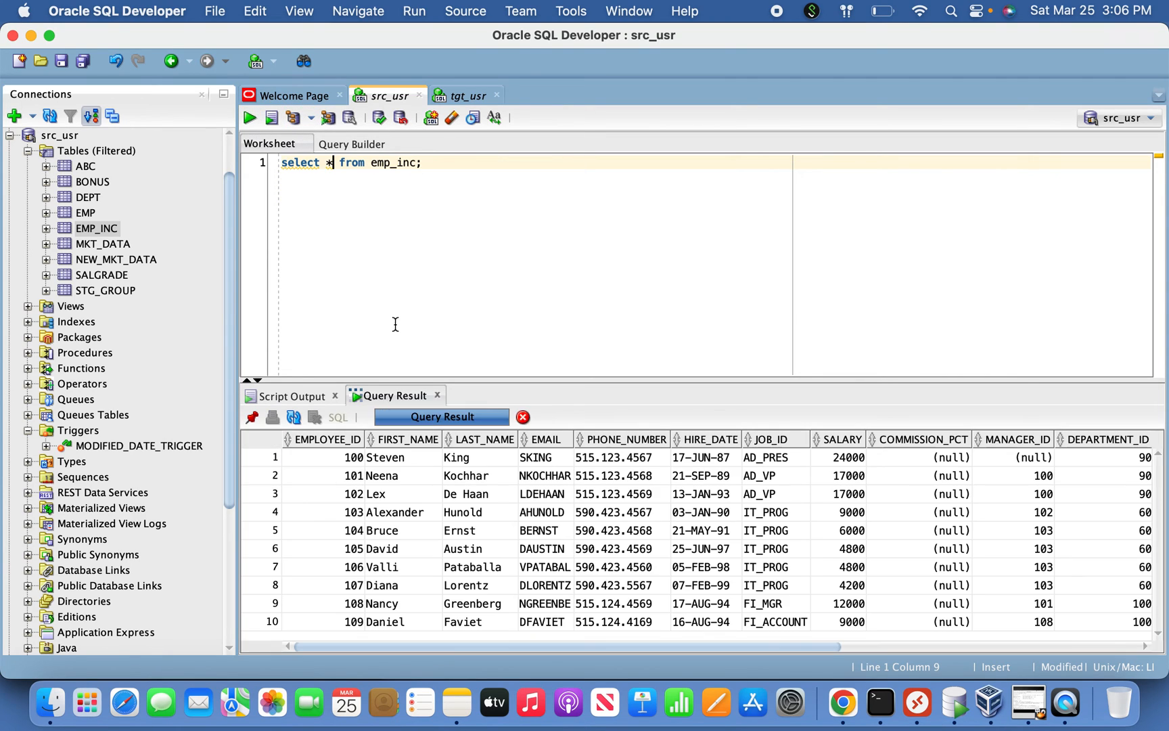
Count the rows returned from EMP_INC and examine their MODIFIED_DATE values
click(458, 490)
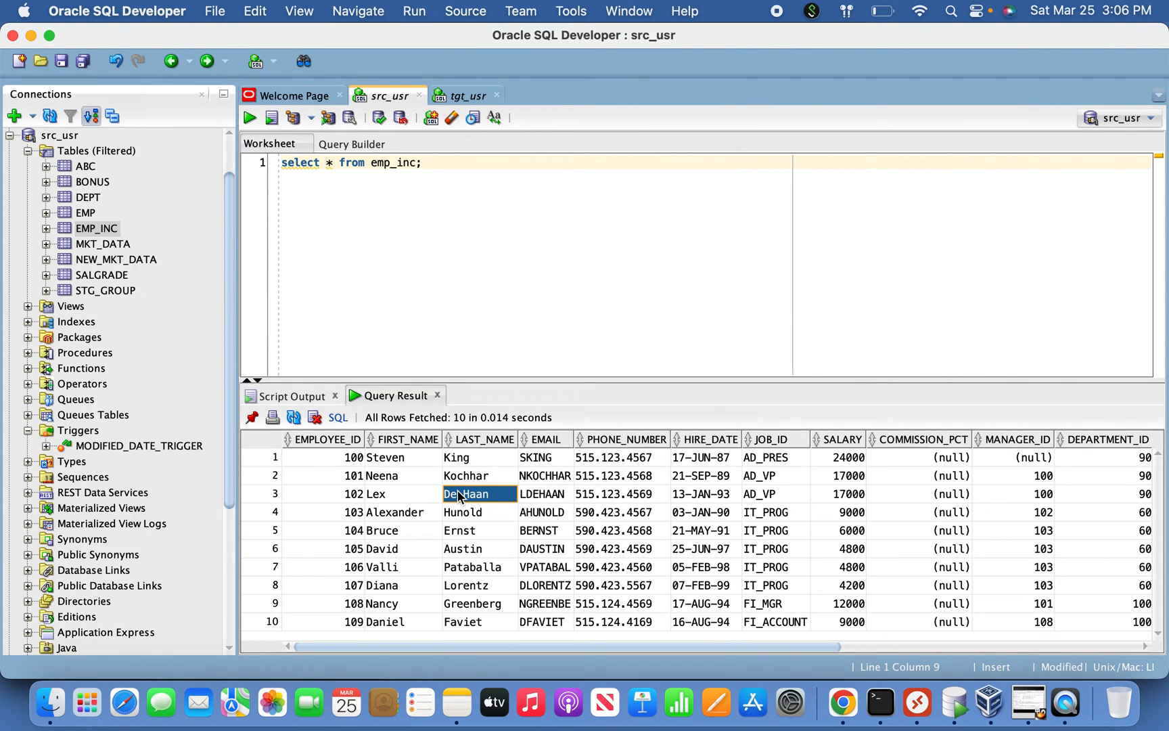
right_click(457, 490)
click(509, 546)
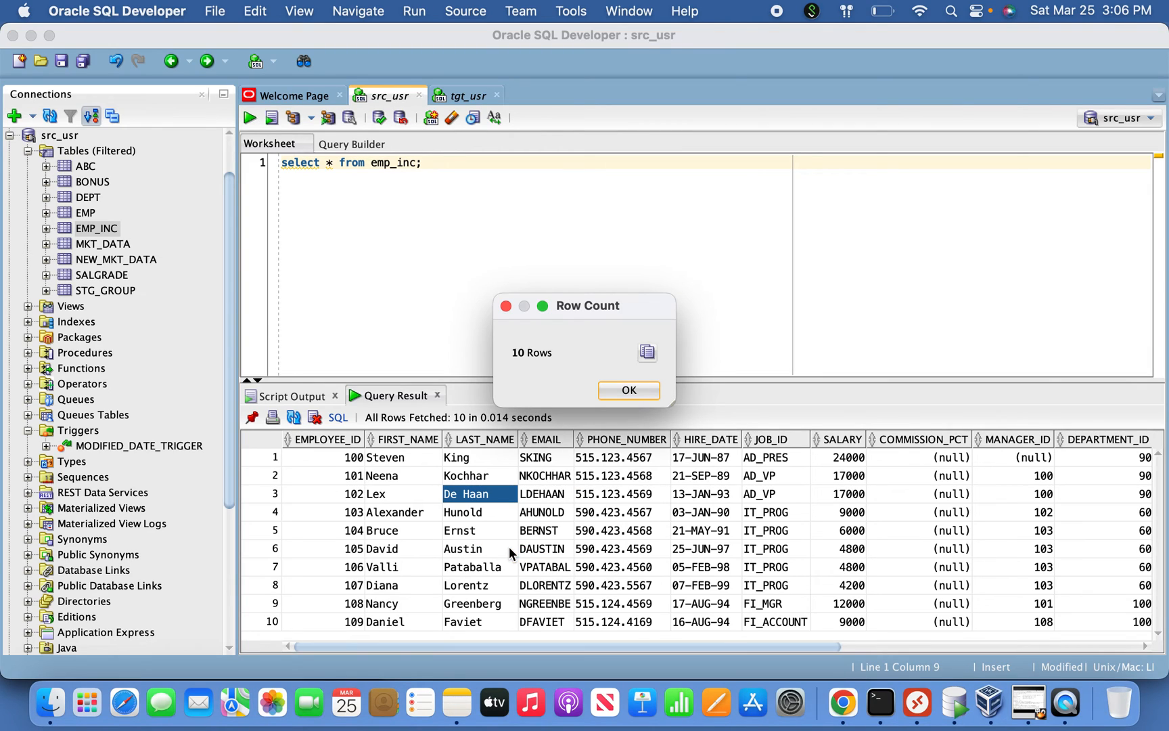
click(653, 390)
click(983, 645)
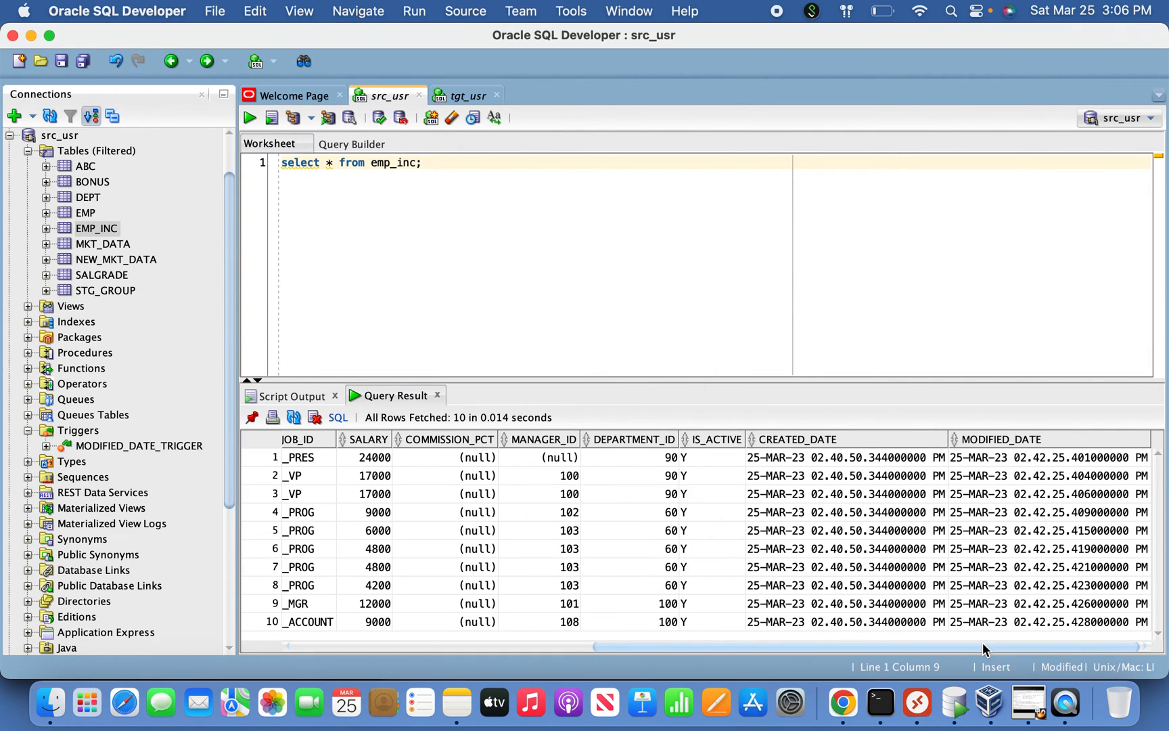
drag(1026, 477, 1041, 639)
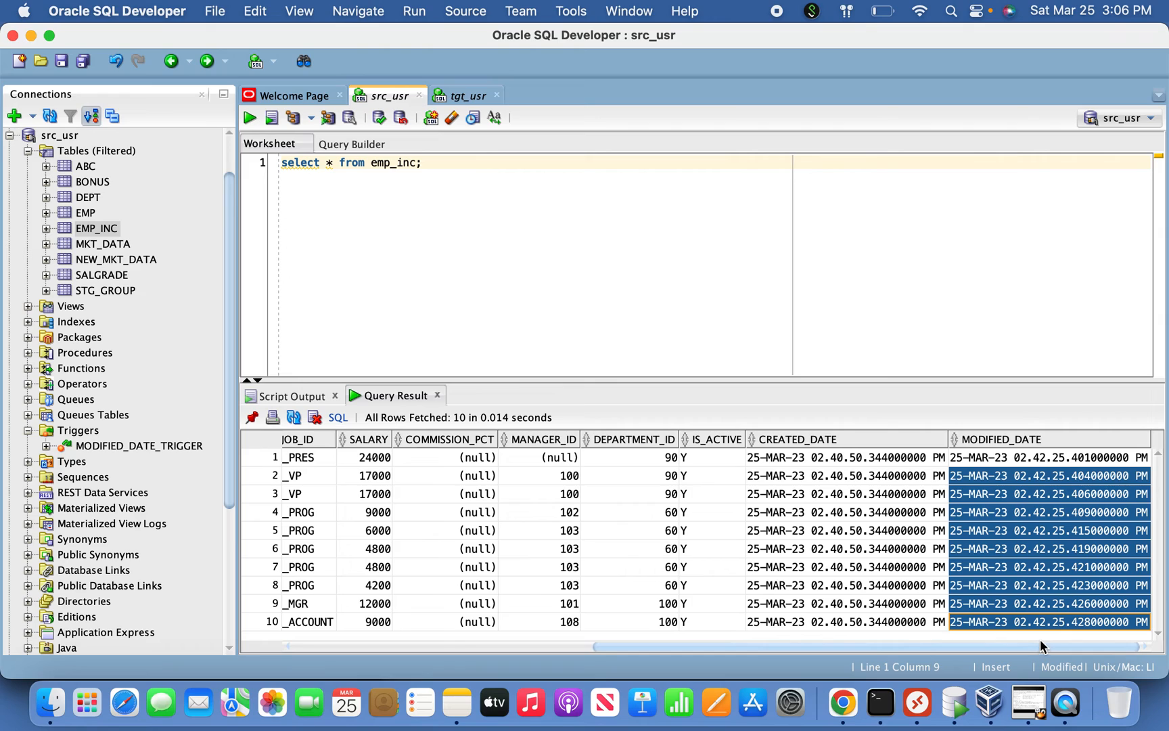
click(909, 556)
Return to My Jobs in Chrome and refresh the status of the MappingTask17 run
key(super+Tab)
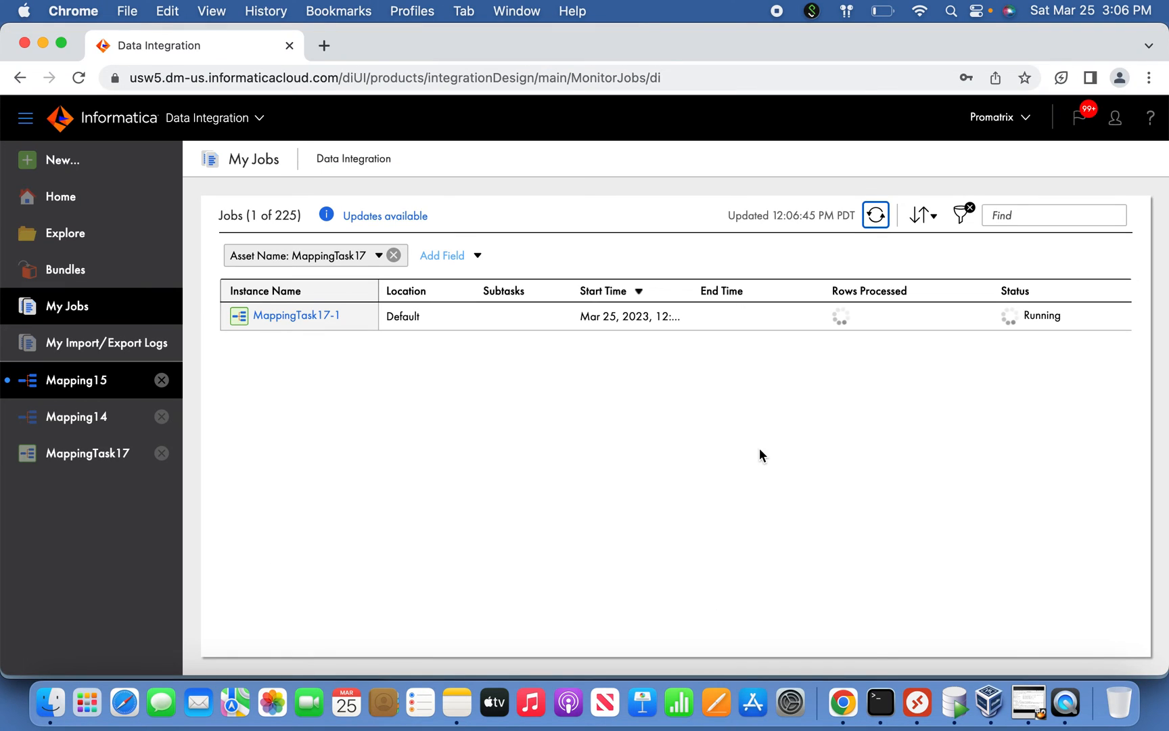
click(875, 217)
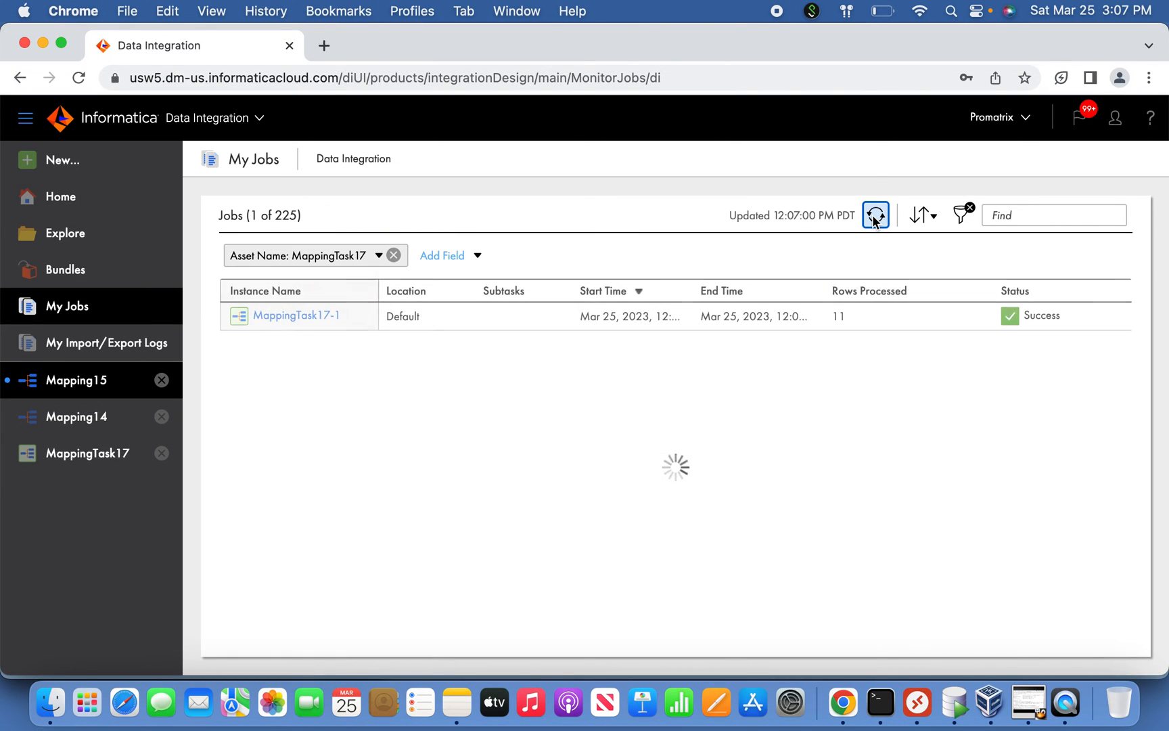
Open the MappingTask17-1 job details and review the individual source and target results, including the inc_load_txt target
click(331, 316)
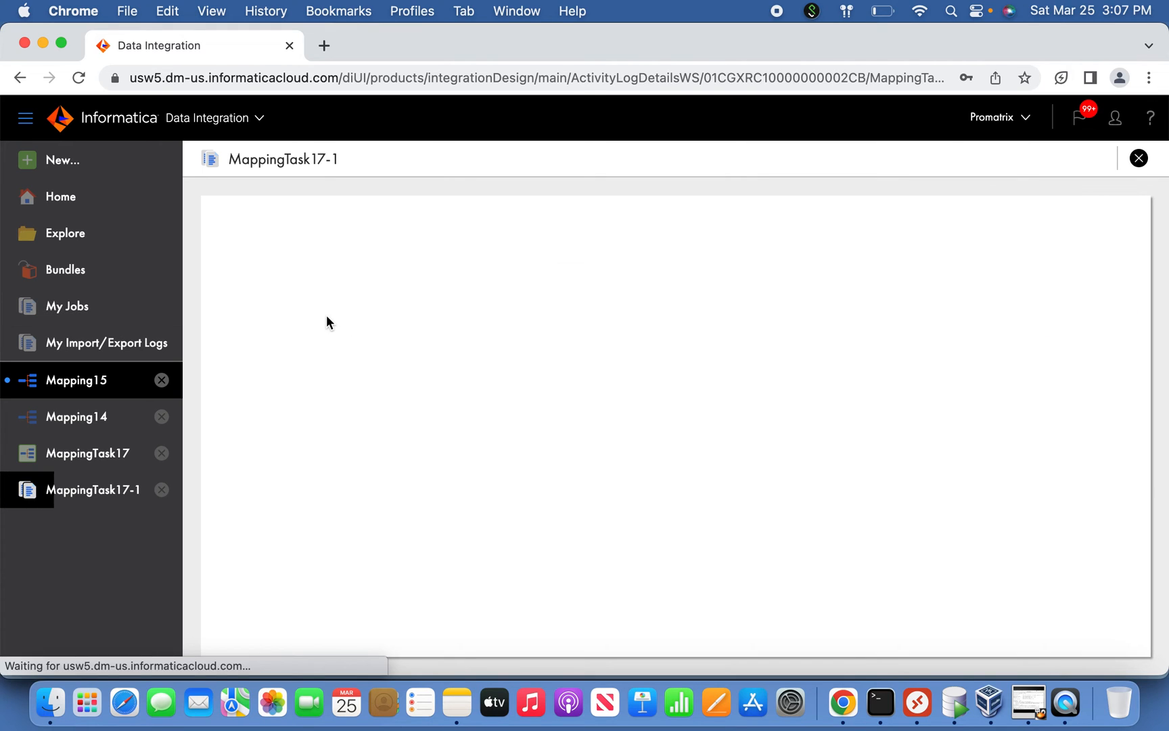
scroll(428, 440, down, 5)
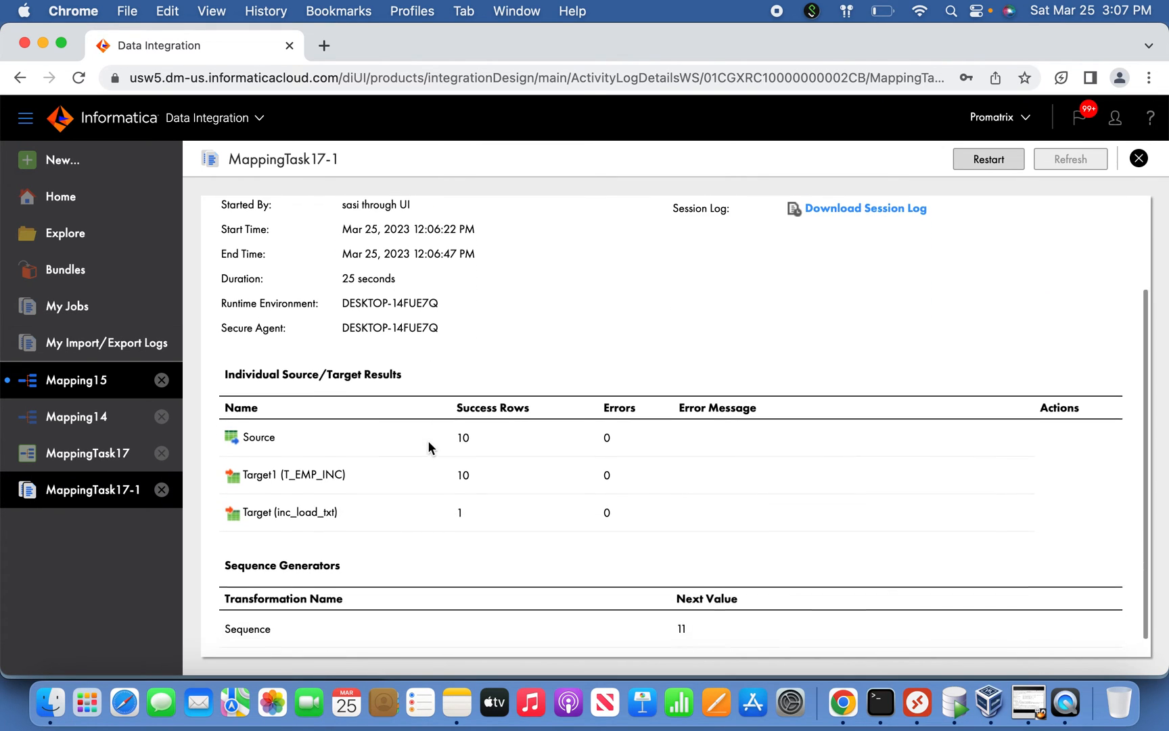
drag(351, 515, 277, 508)
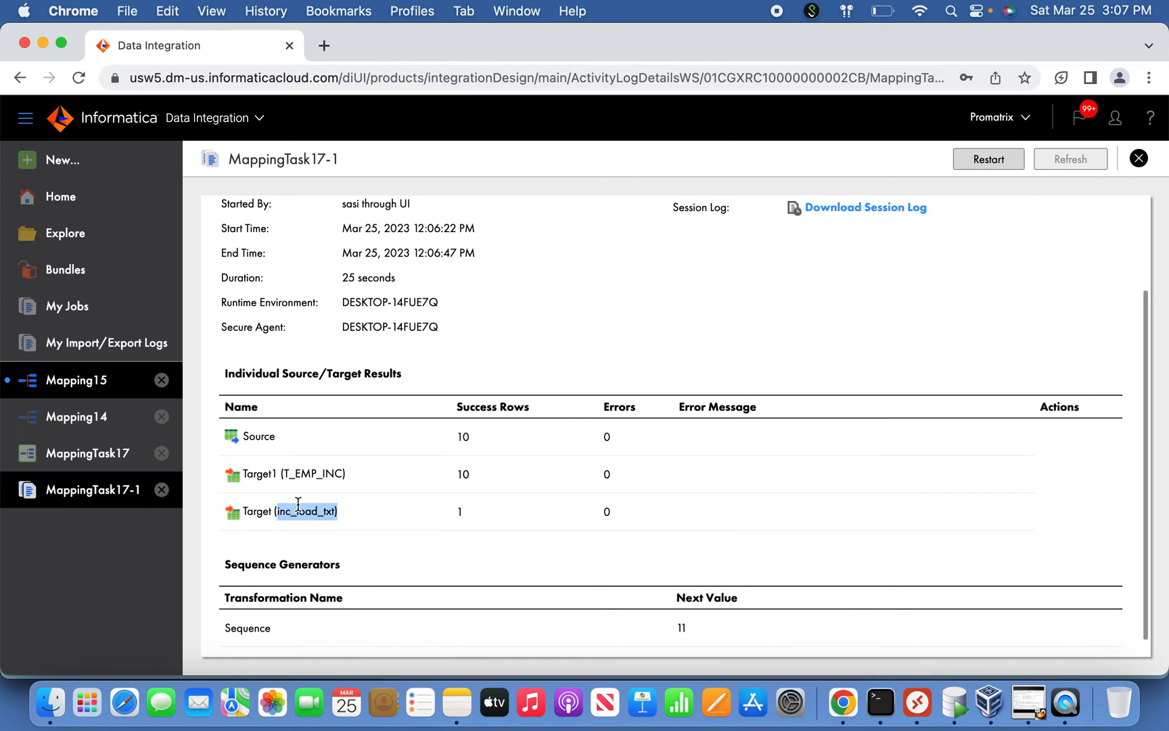
click(376, 504)
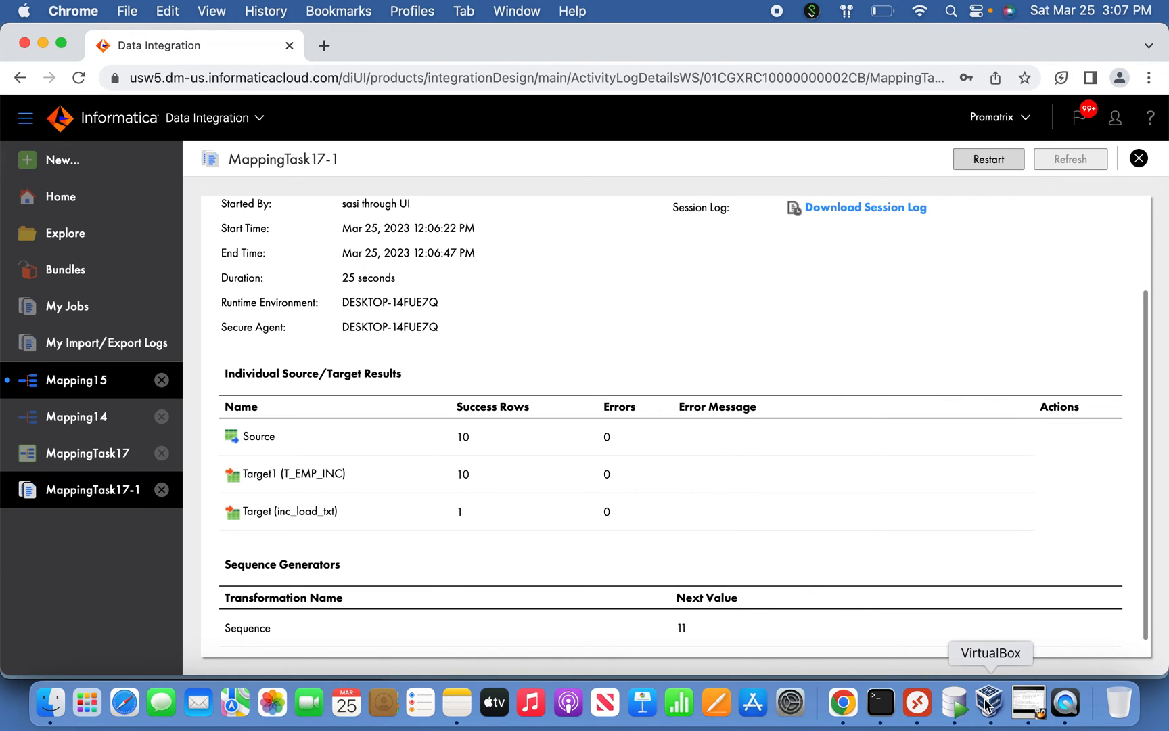
Switch to Terminal, list the TargetFiles folder with ls -ltr, and print inc_load.txt to check its $$DateFilt entry and timestamp
click(880, 703)
text(ls -ltr)
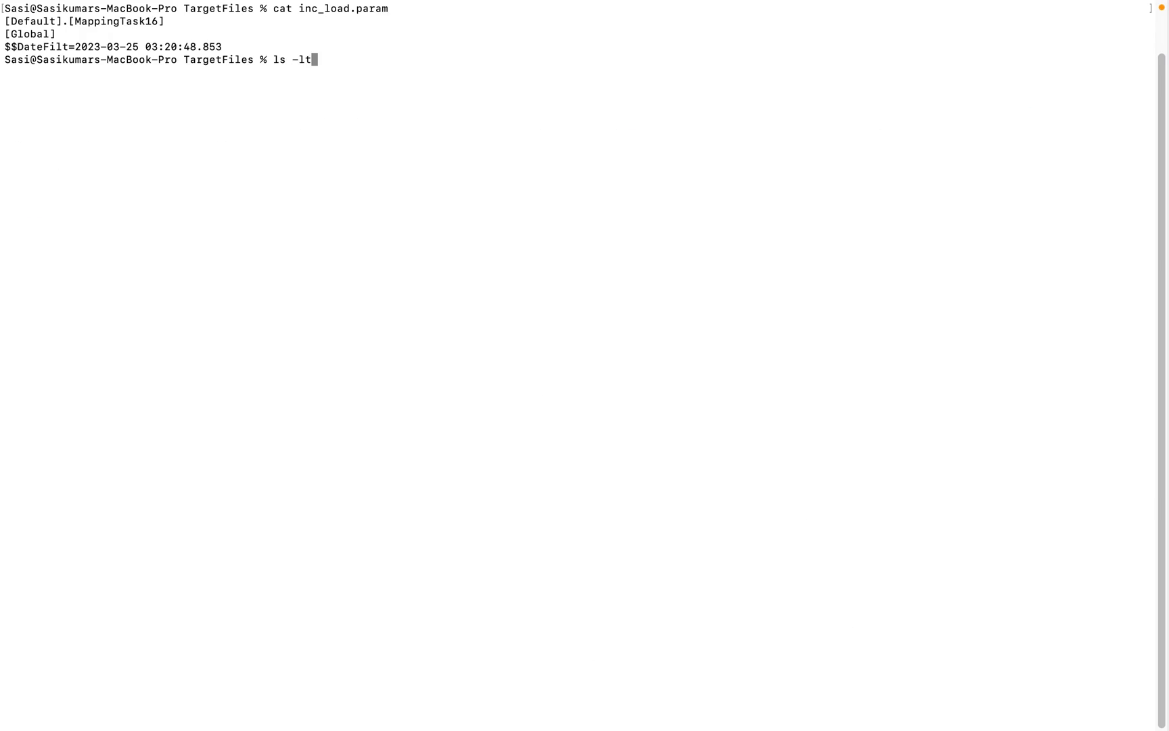
key(Return)
text(cat inc)
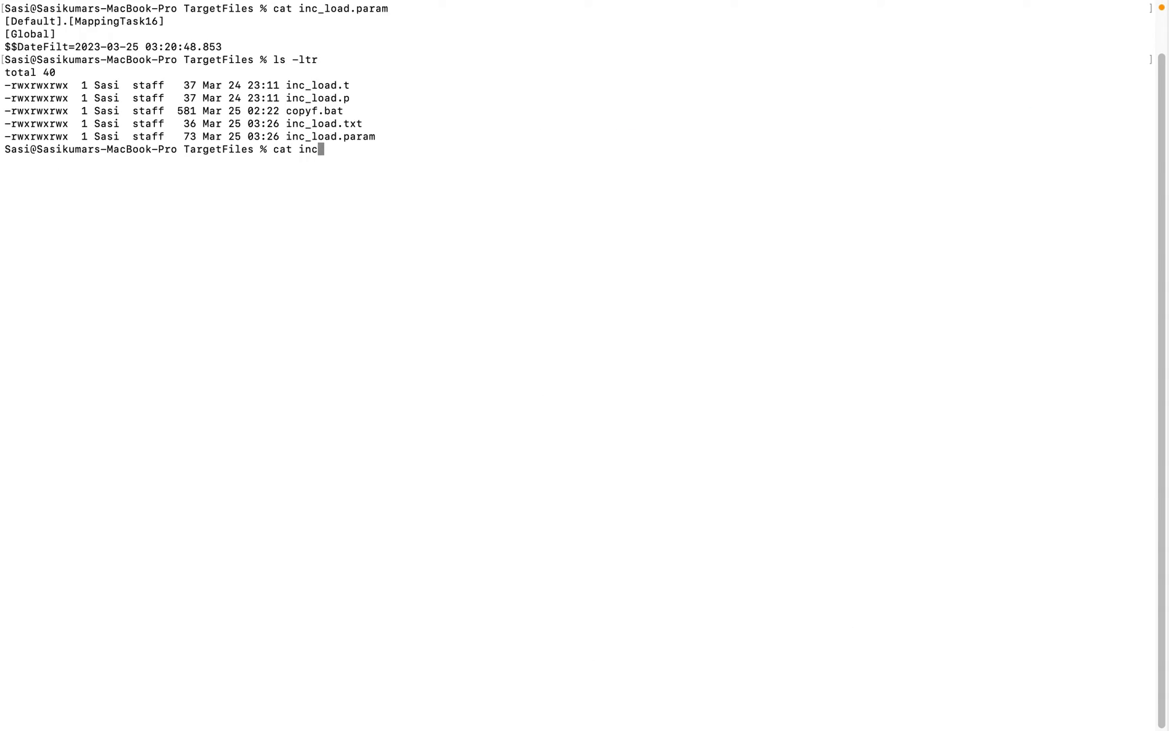
text(_load.txt)
key(Return)
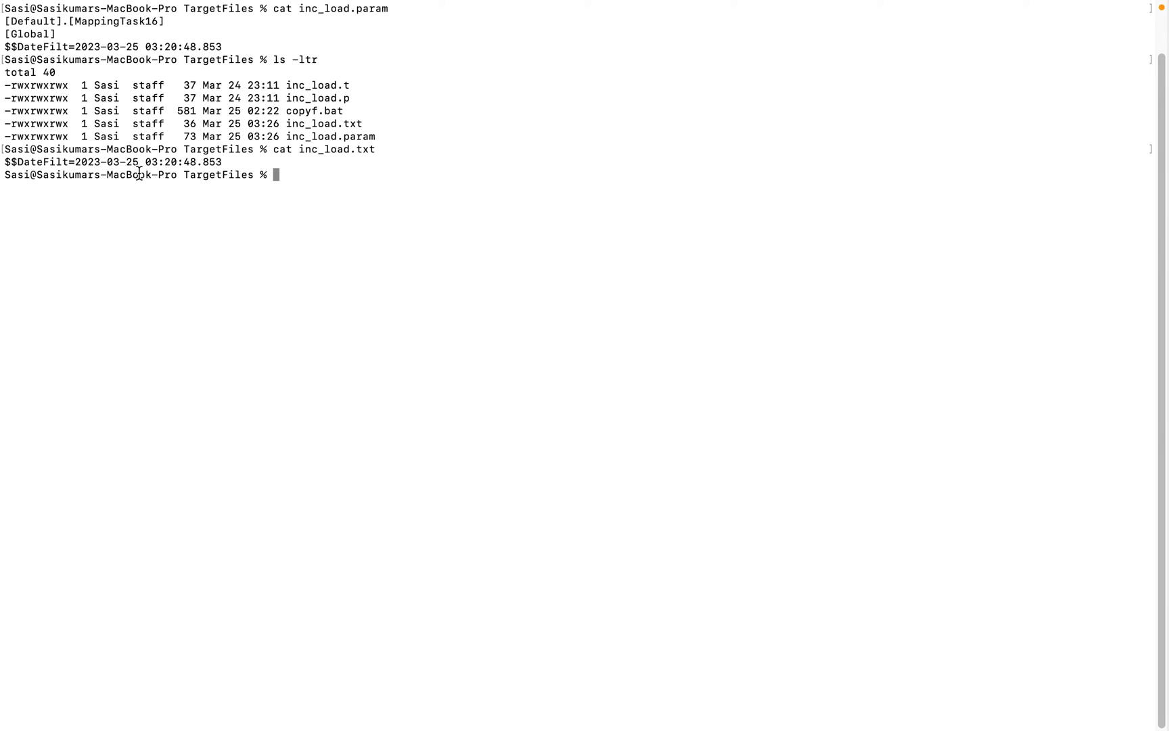
drag(1, 160, 115, 164)
click(358, 139)
drag(286, 124, 376, 123)
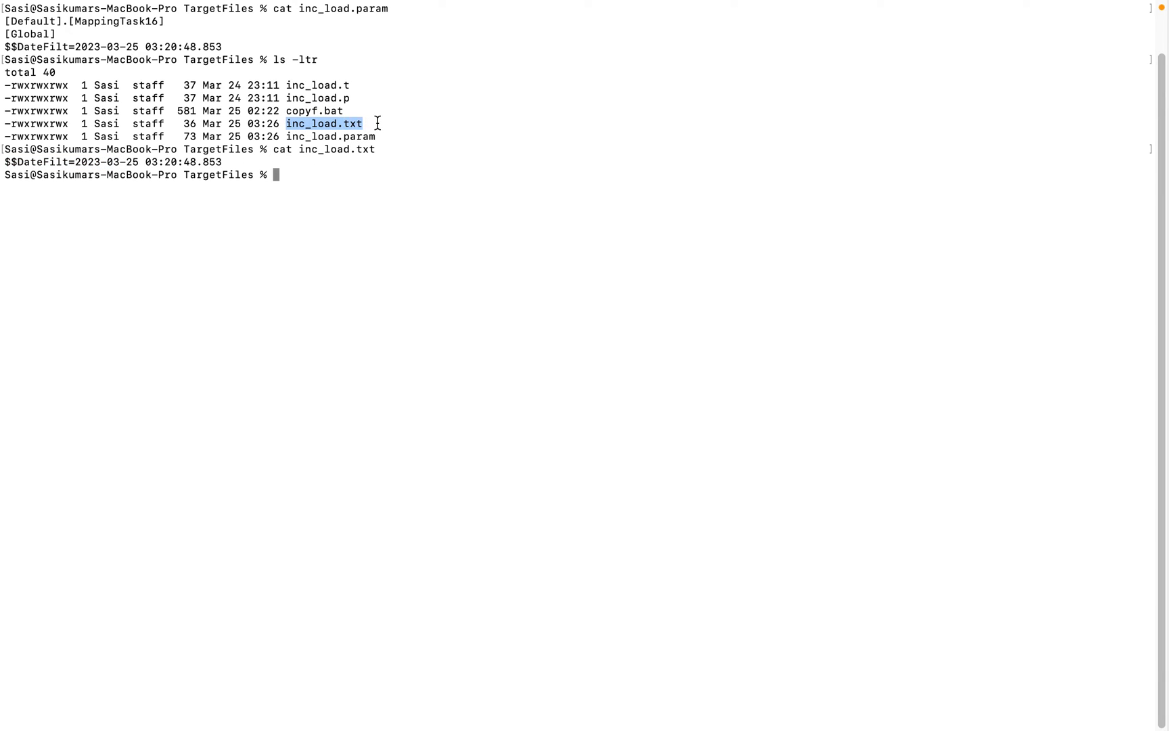
click(431, 207)
key(ctrl+Left)
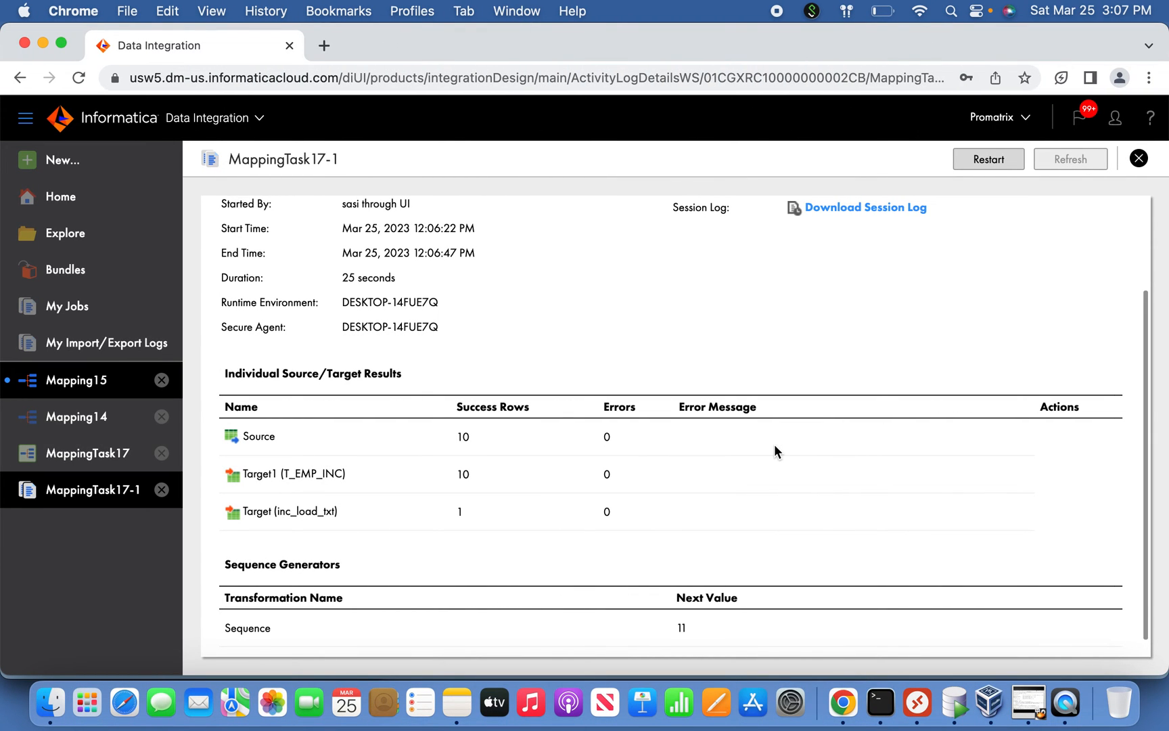
key(ctrl+Right)
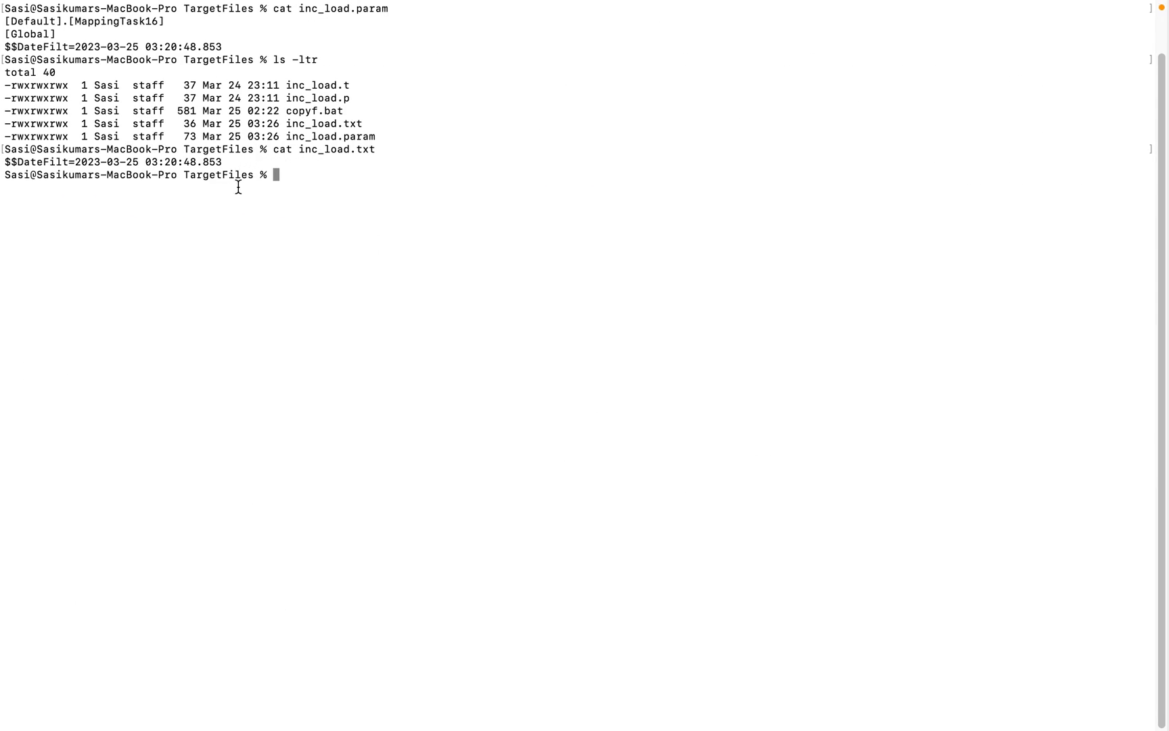
Switch to SQL Developer and check the MODIFIED_DATE of the last row in the EMP_INC query result
key(ctrl+Left)
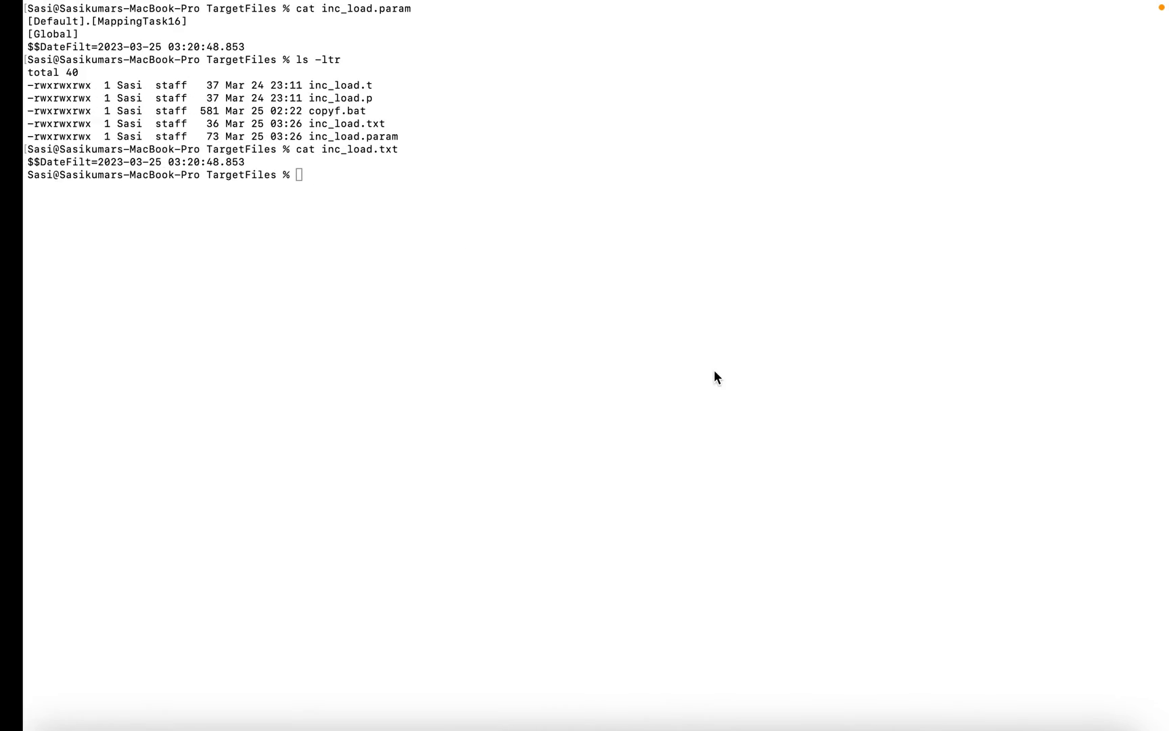
click(954, 704)
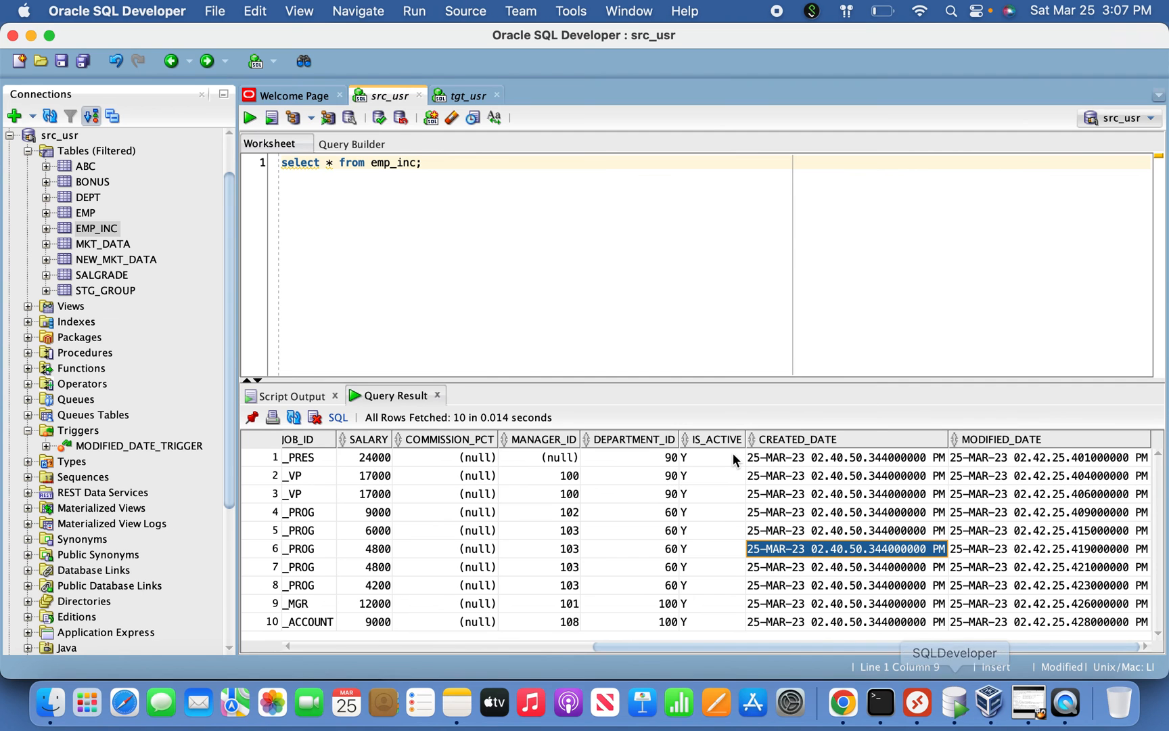
click(1095, 620)
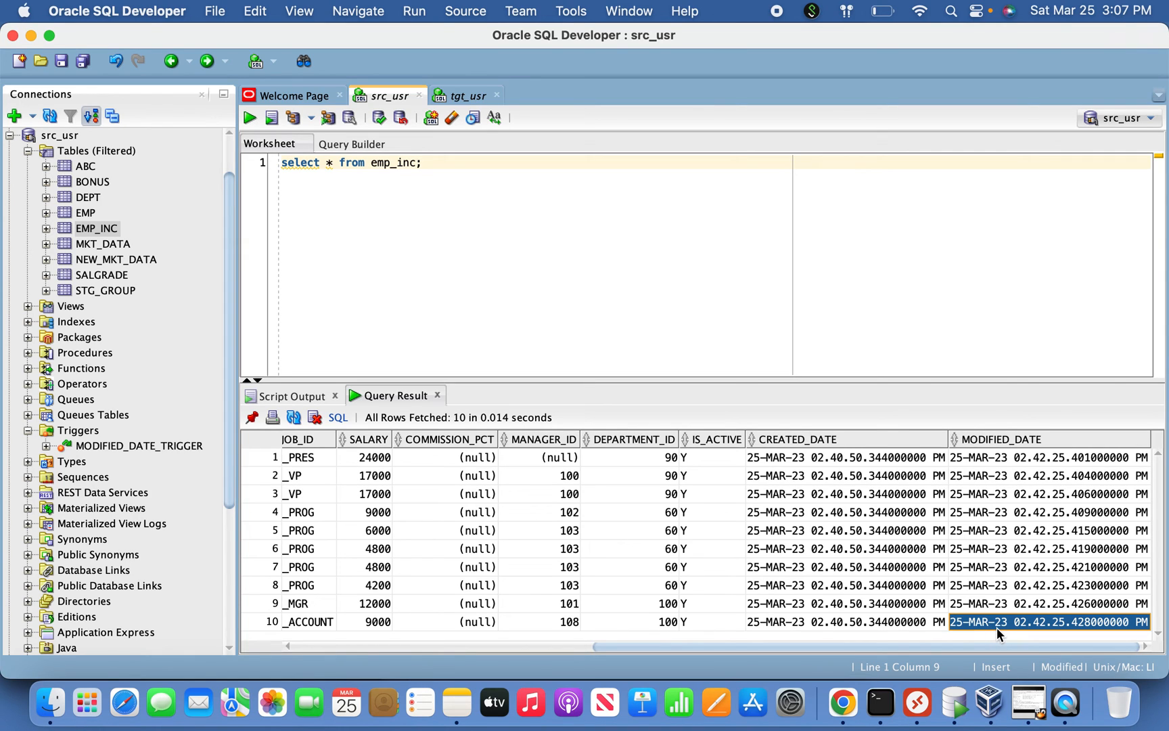
key(super+Tab)
key(super+Tab)
key(super+Tab)
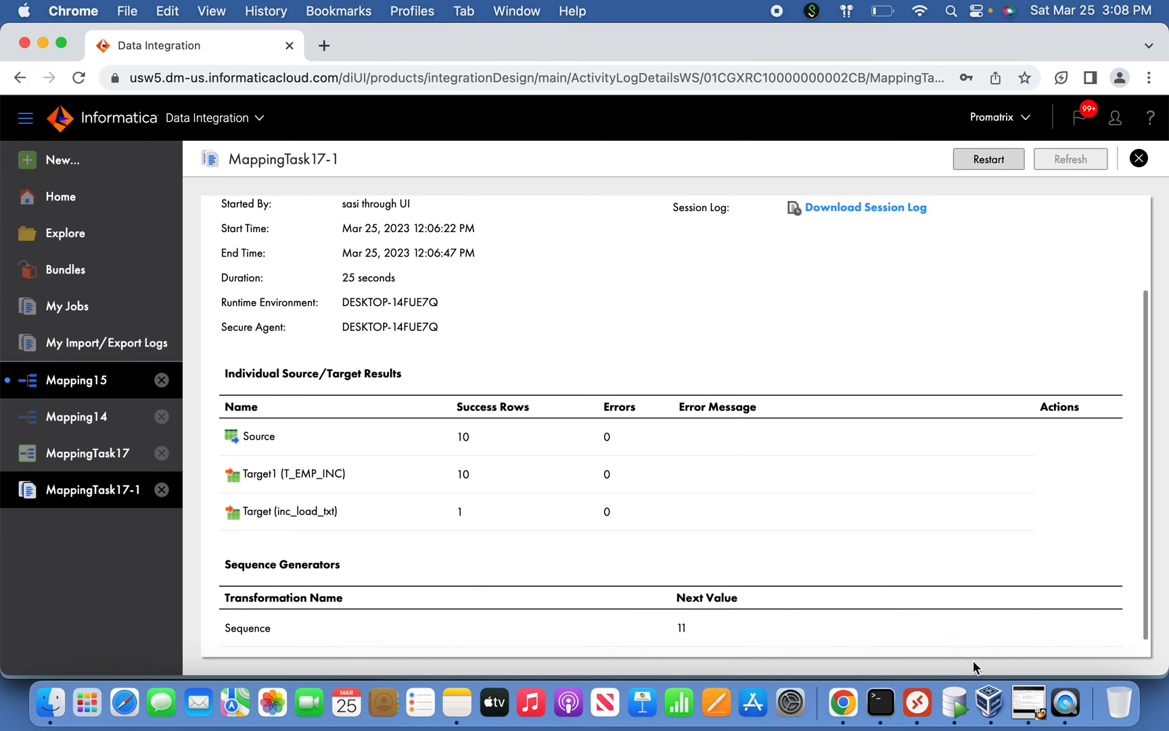
Return to Terminal and print the contents of inc_load.param with cat
click(880, 702)
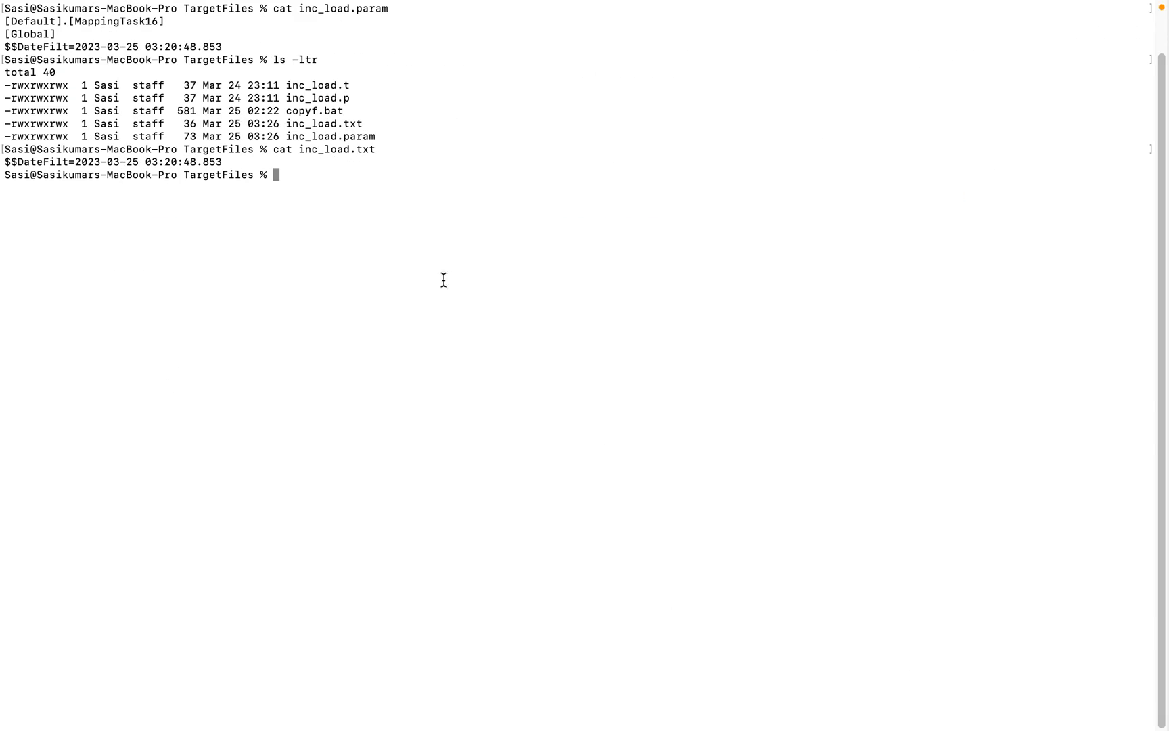
drag(286, 136, 390, 134)
text(cat _)
key(BackSpace)
text(inc_load.param)
key(Return)
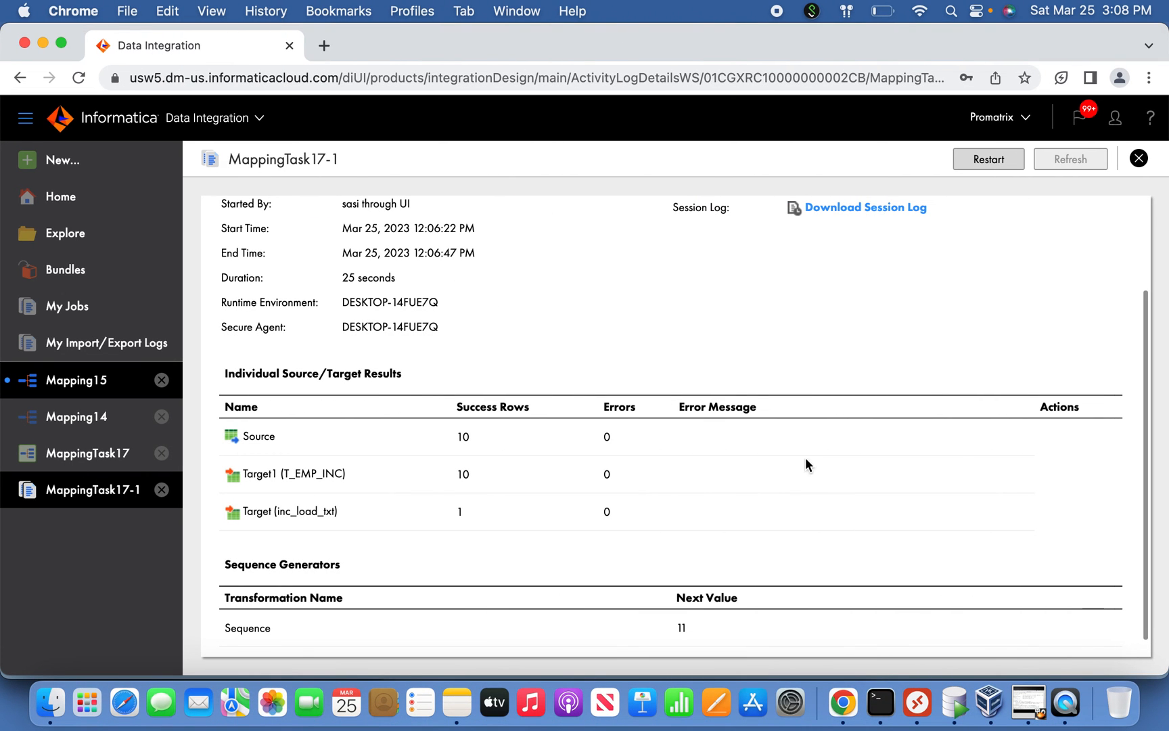
Switch to SQL Developer and compare the CREATED_DATE and MODIFIED_DATE values in the last EMP_INC rows
click(954, 700)
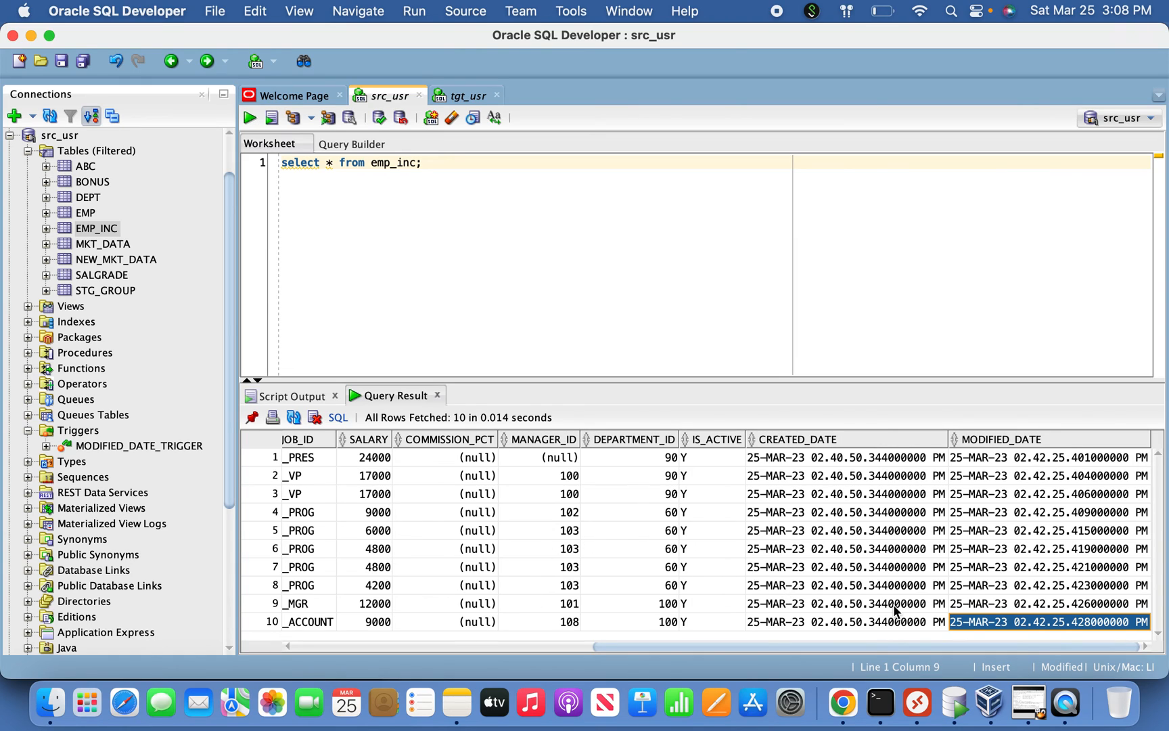
click(1026, 584)
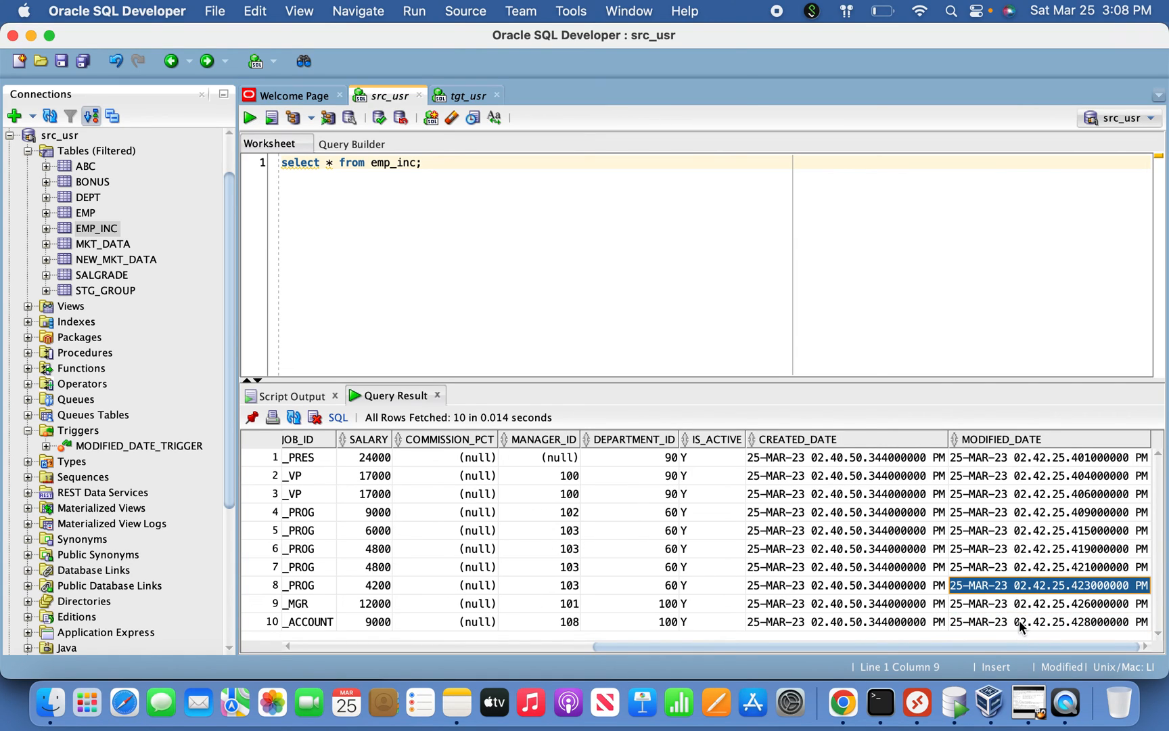
click(1019, 622)
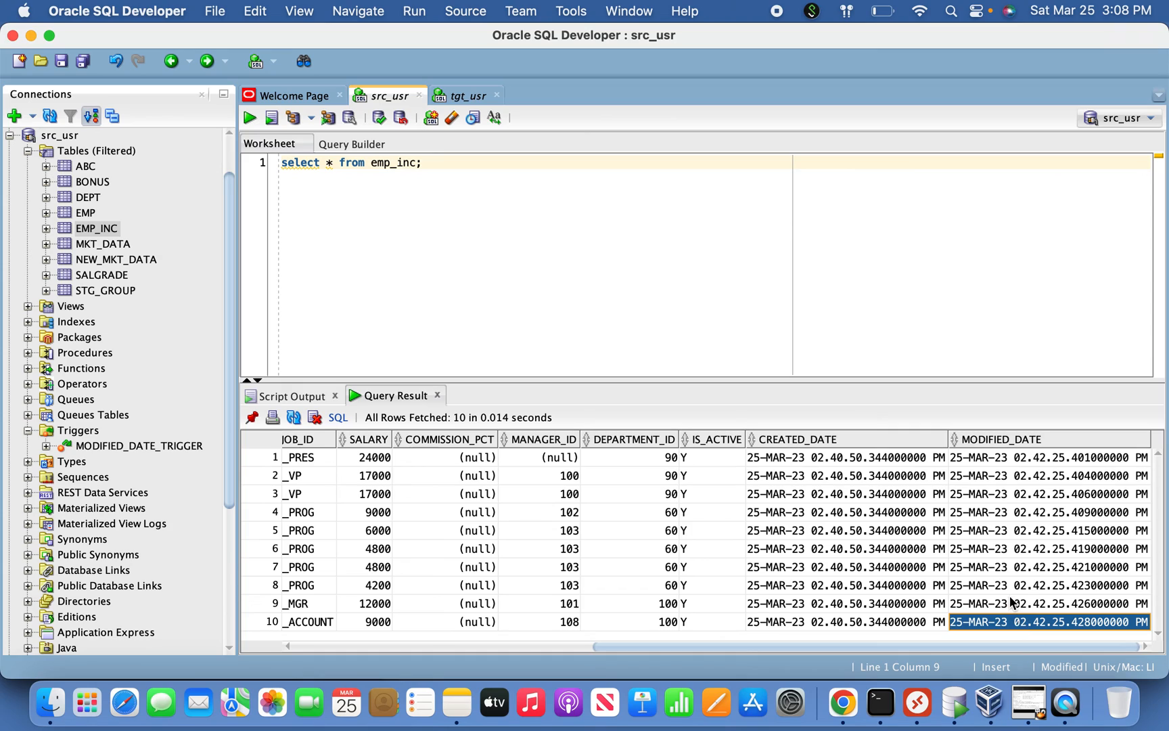
click(1009, 591)
click(880, 621)
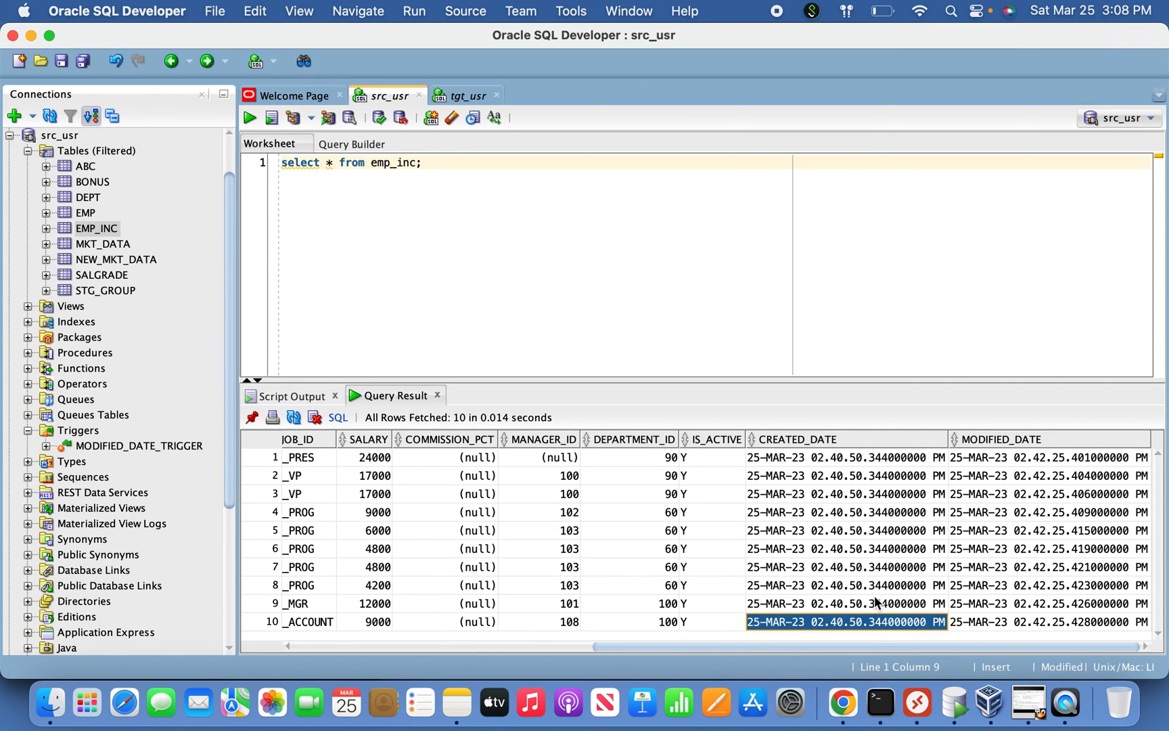
click(875, 601)
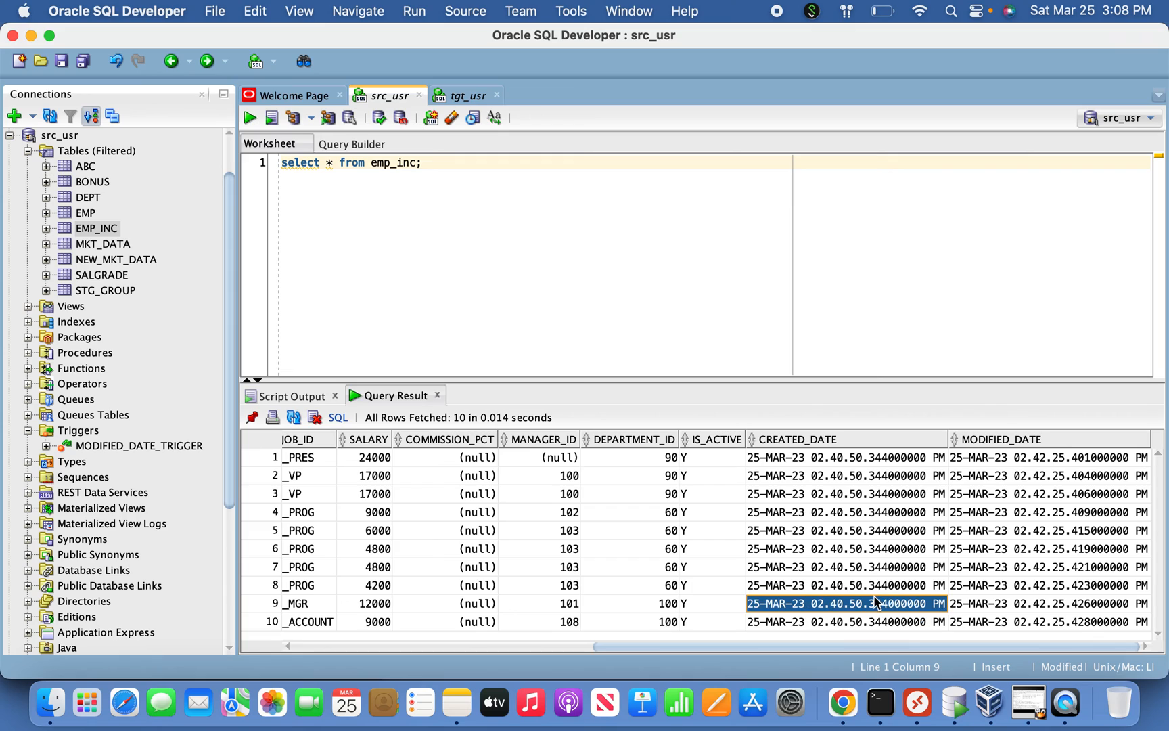
click(1001, 623)
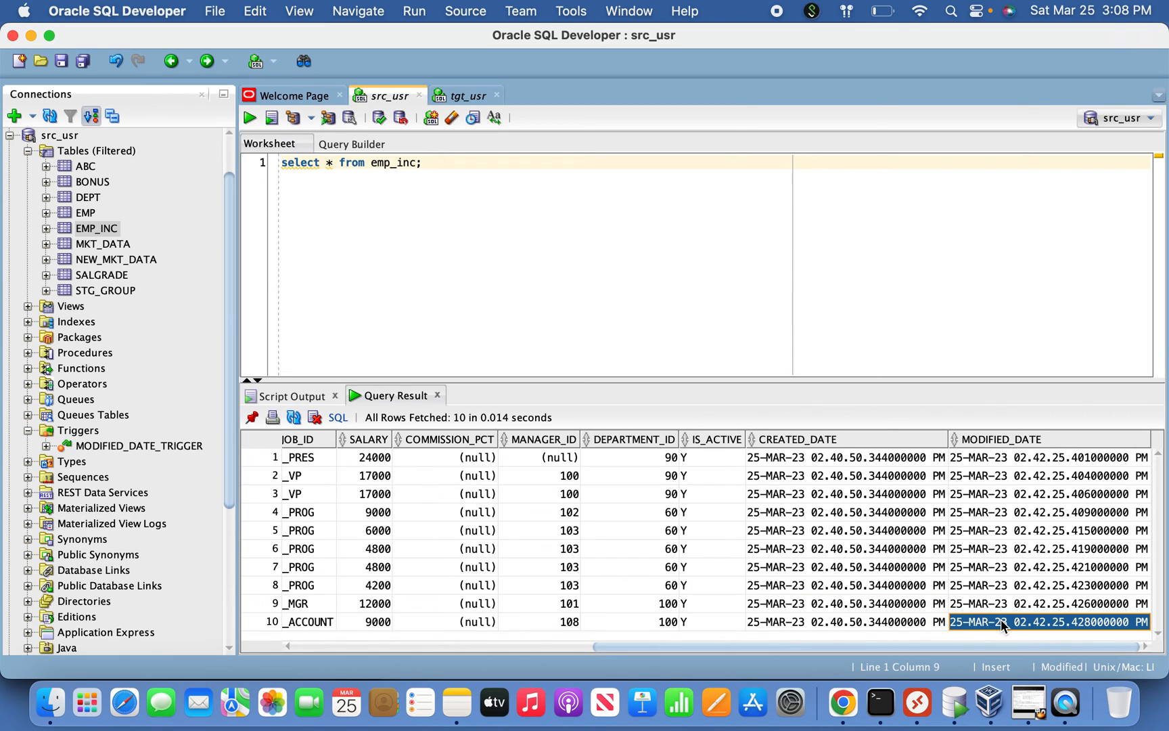
key(Up)
key(Up)
key(Down)
key(Down)
key(Up)
key(Down)
Return to Chrome and close the MappingTask17-1 job details to get back to My Jobs
key(super+Tab)
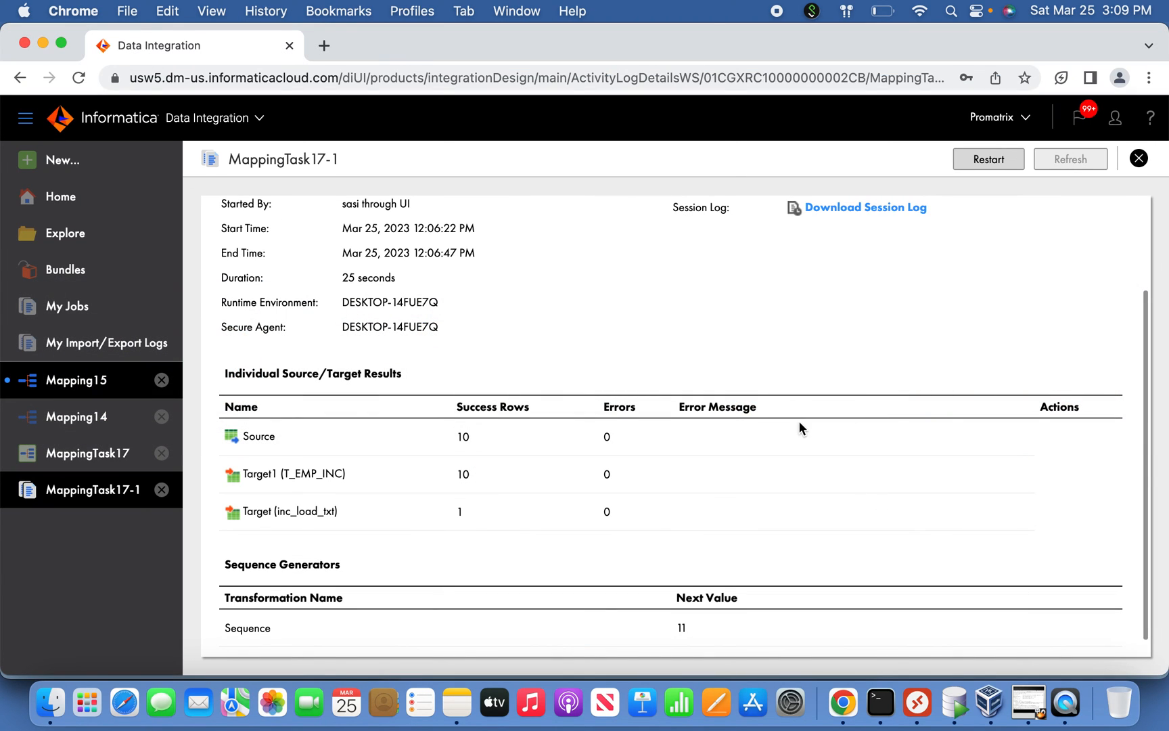
click(1140, 160)
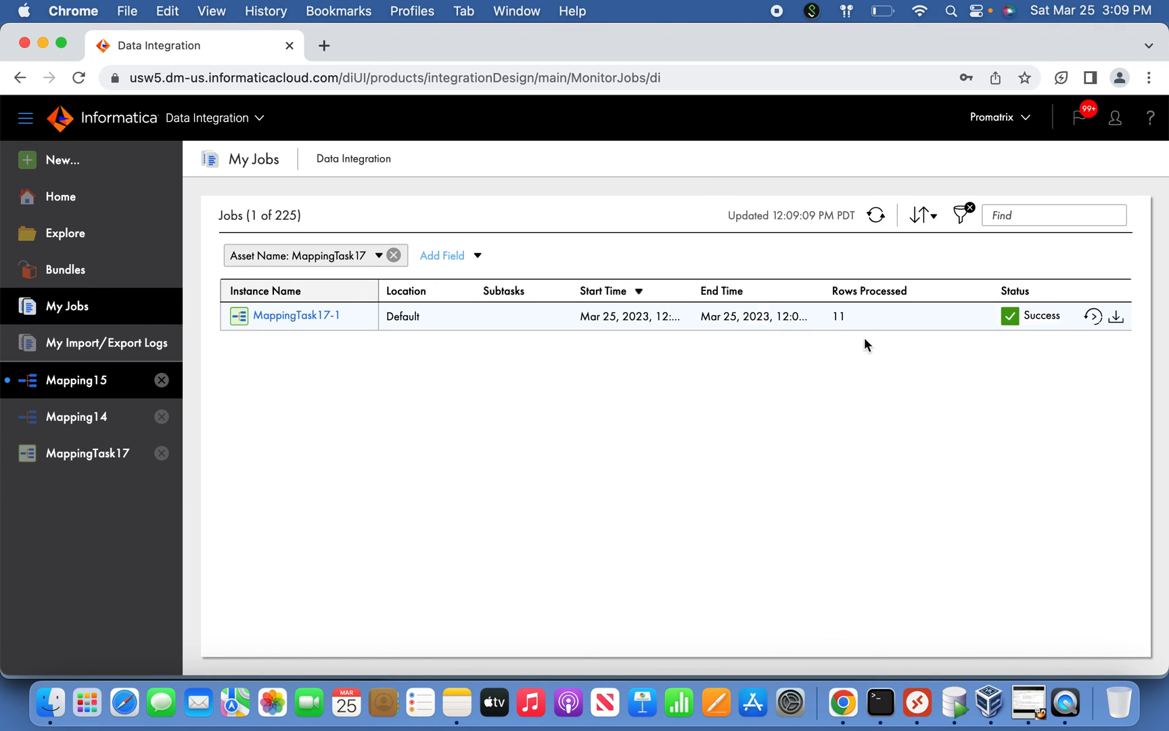